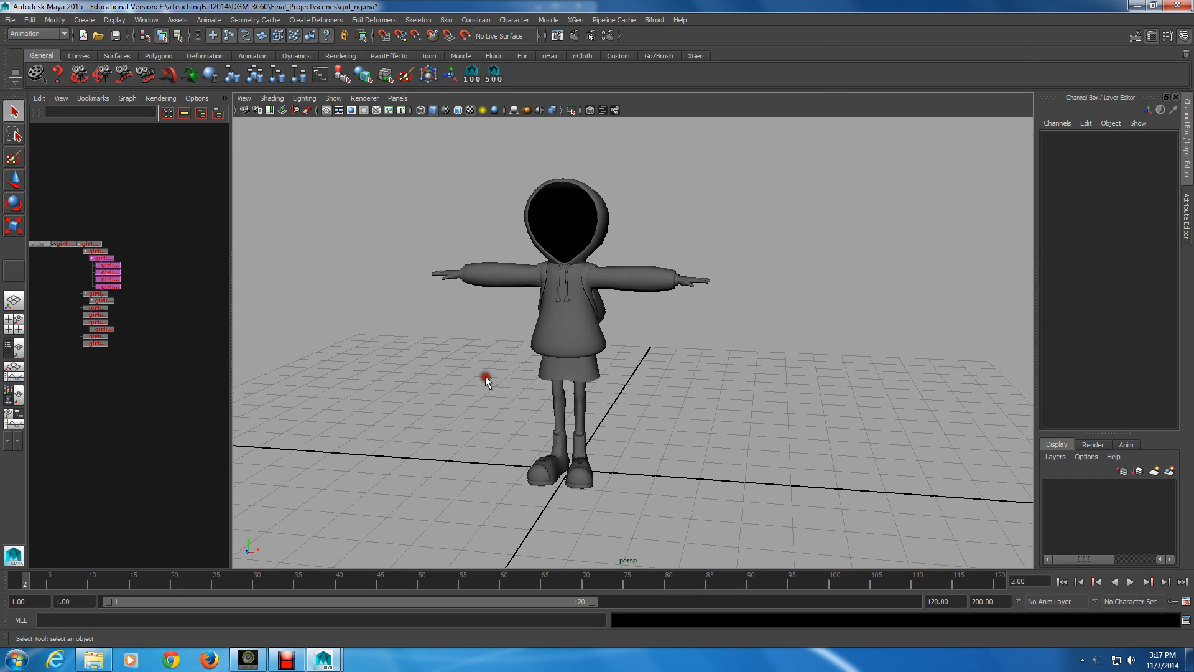
Set the hotbox controls to show only the Animation menu set alongside the common menus
scroll(494, 378, up, 3)
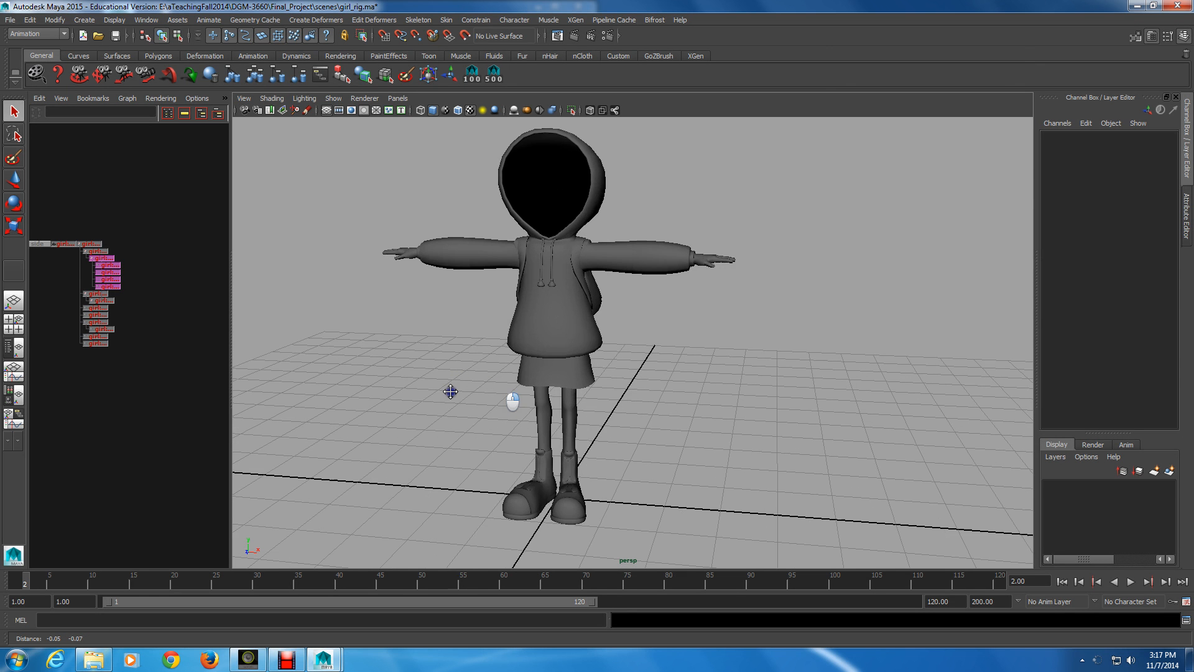
alt+middle_drag(451, 392, 564, 383)
alt+drag(563, 383, 502, 352)
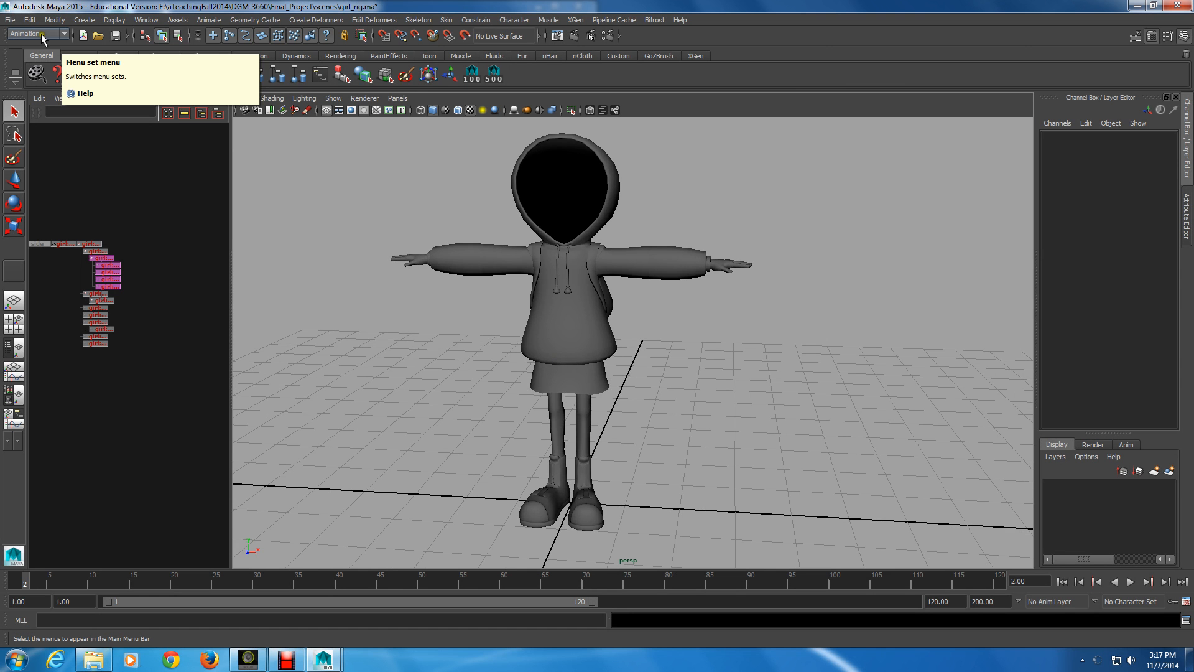
key(space)
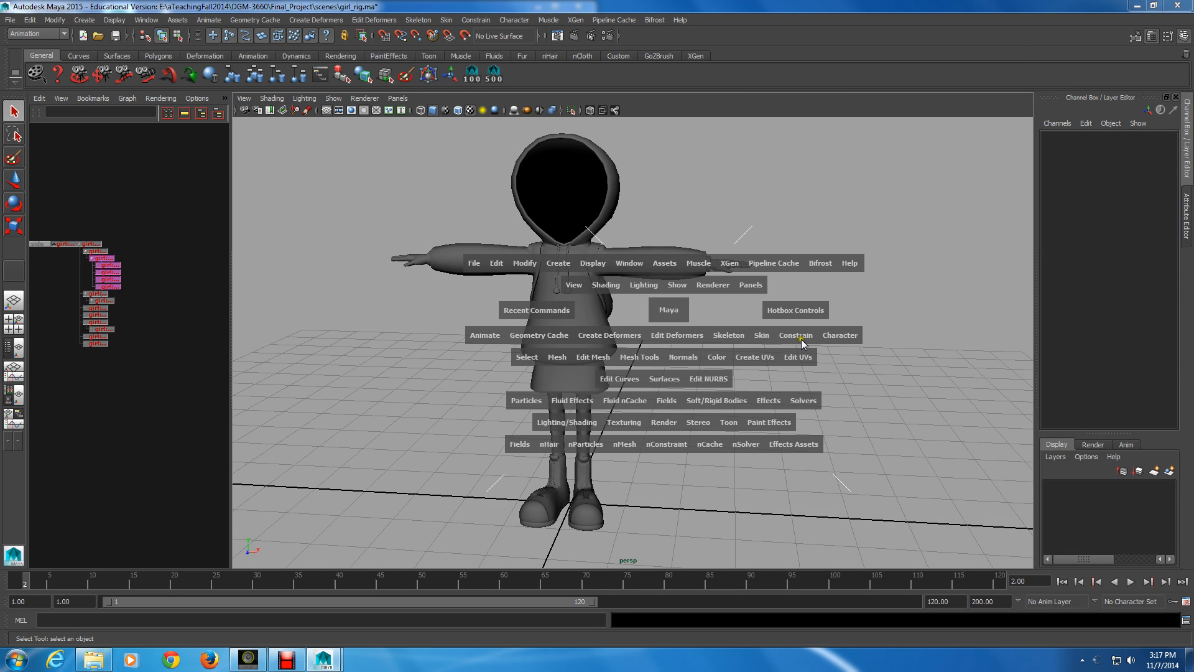
drag(804, 310, 925, 318)
key(space)
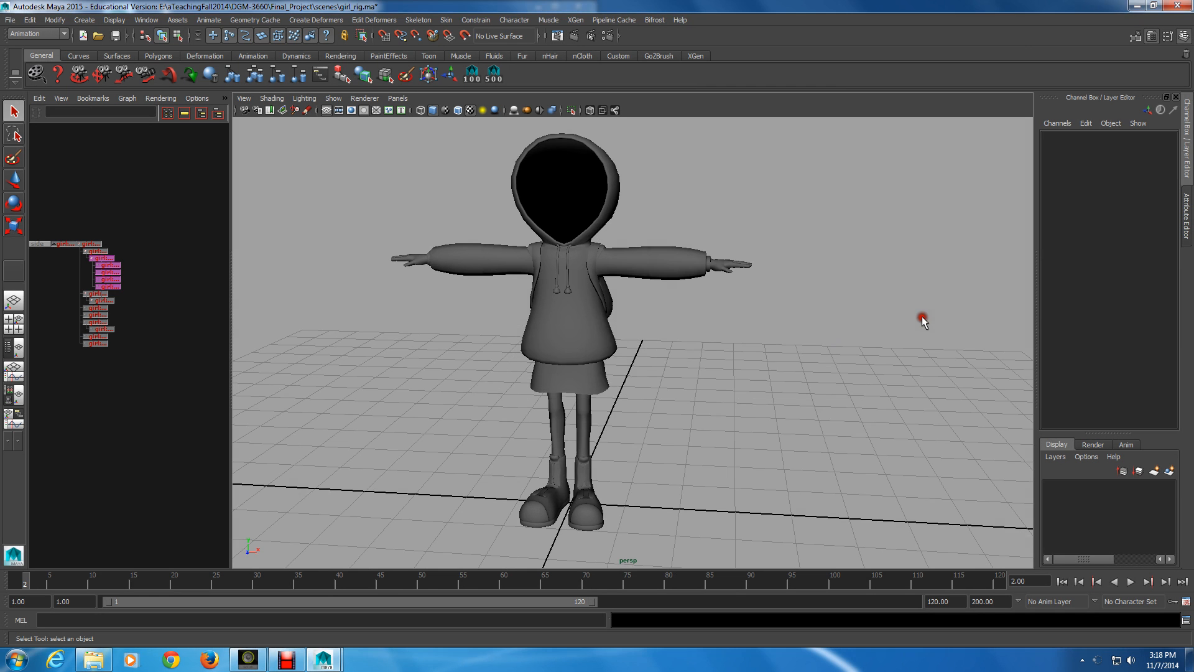
key(space)
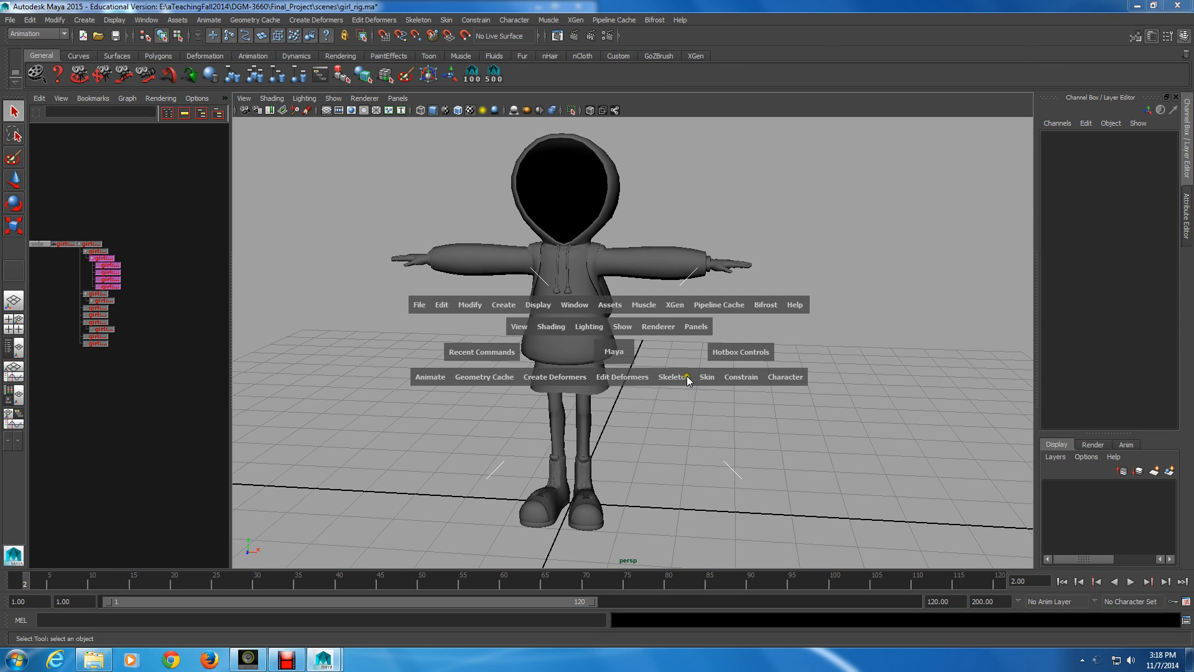
key(space)
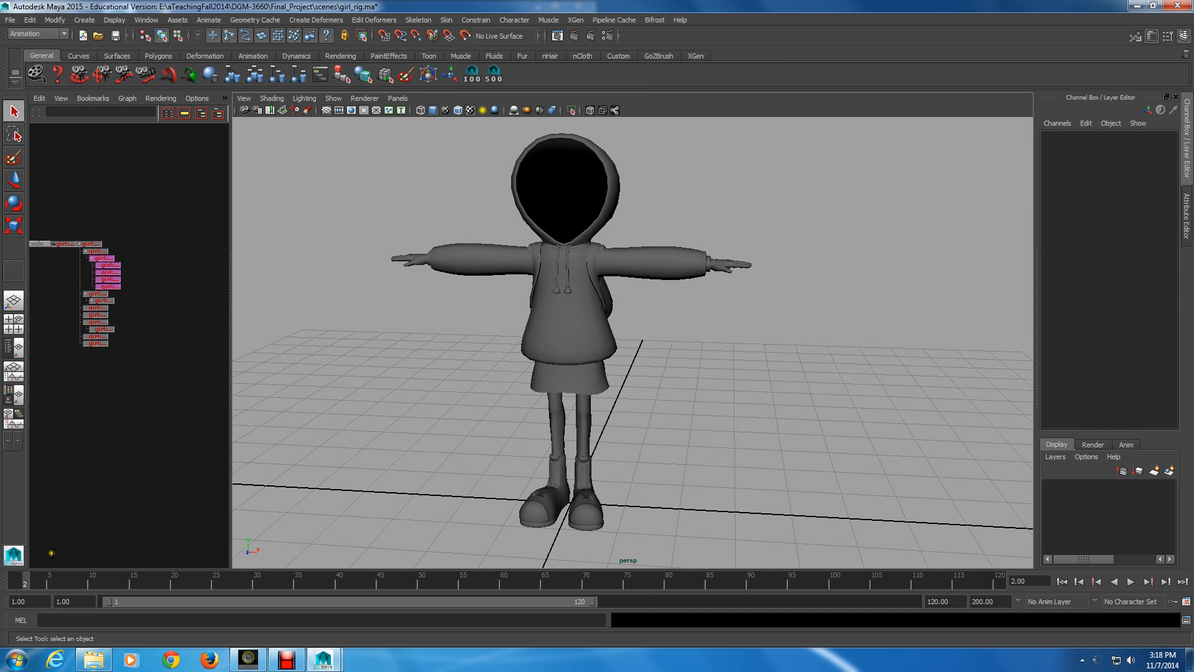
click(94, 659)
click(368, 494)
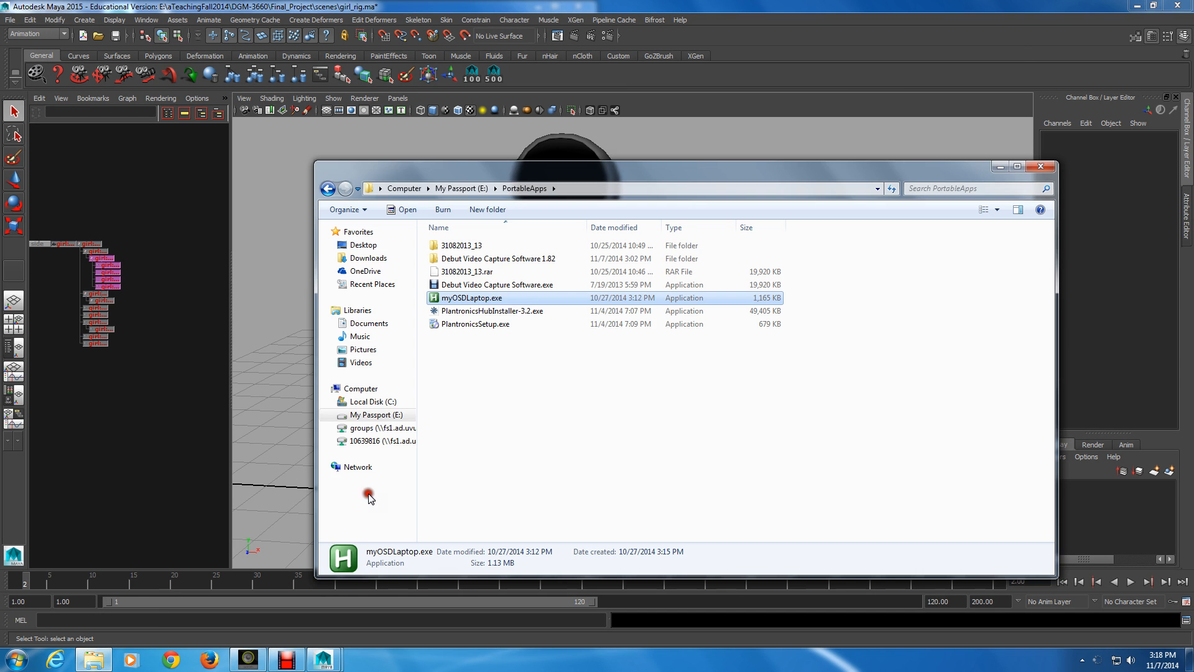
click(1027, 155)
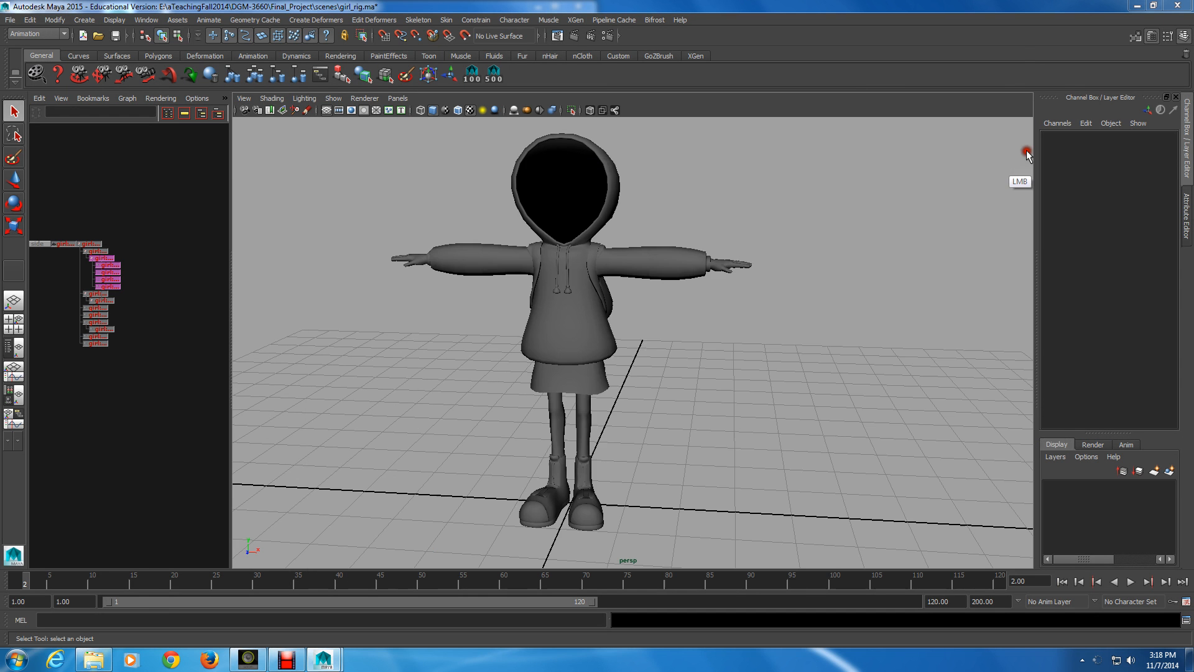
click(406, 451)
alt+drag(407, 453, 655, 429)
alt+middle_drag(655, 429, 661, 425)
click(662, 424)
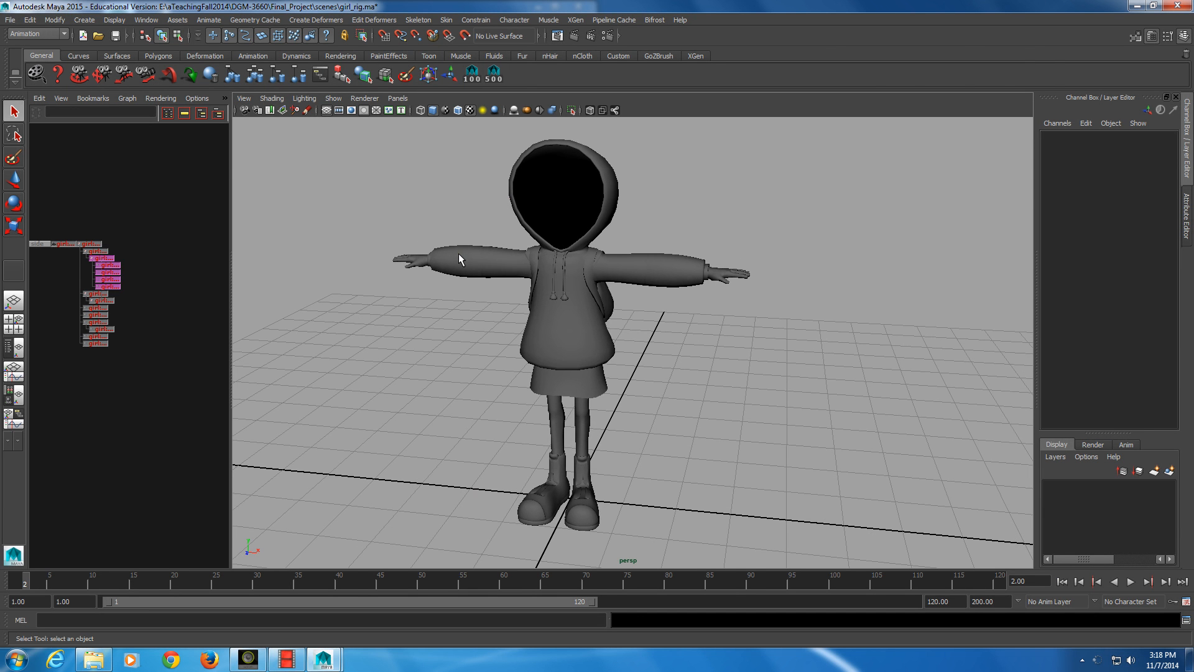
click(447, 166)
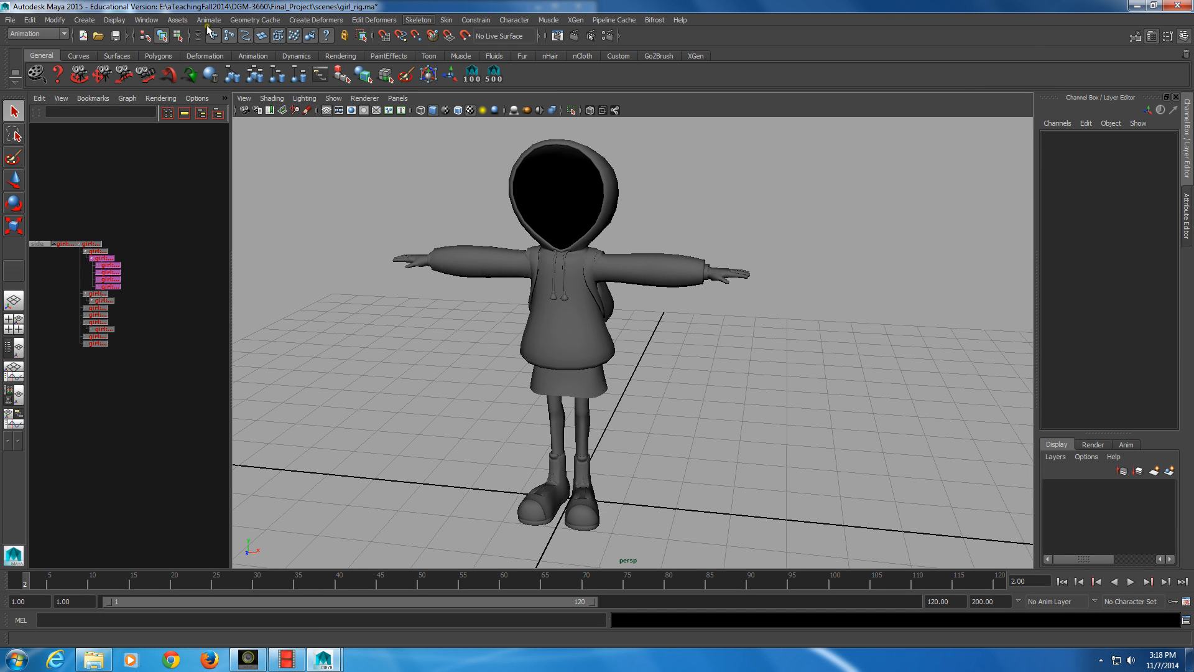
Start the Joint Tool and switch the viewport to the front orthographic view
click(418, 20)
click(442, 37)
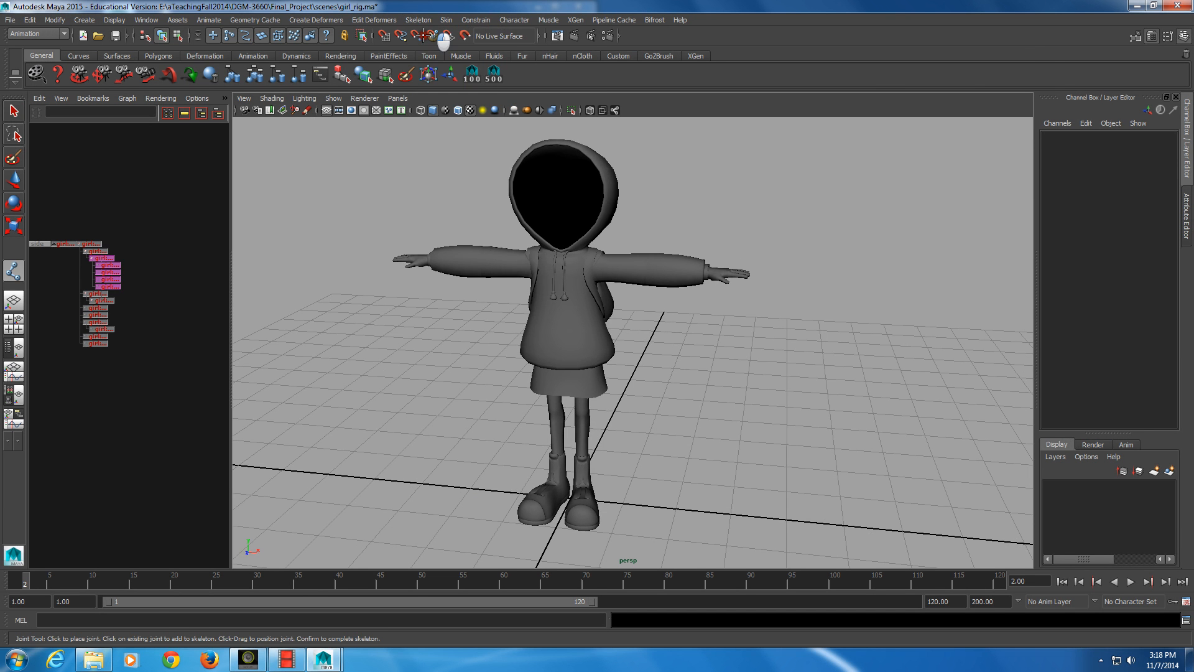
key(alt)
key(space)
key(space)
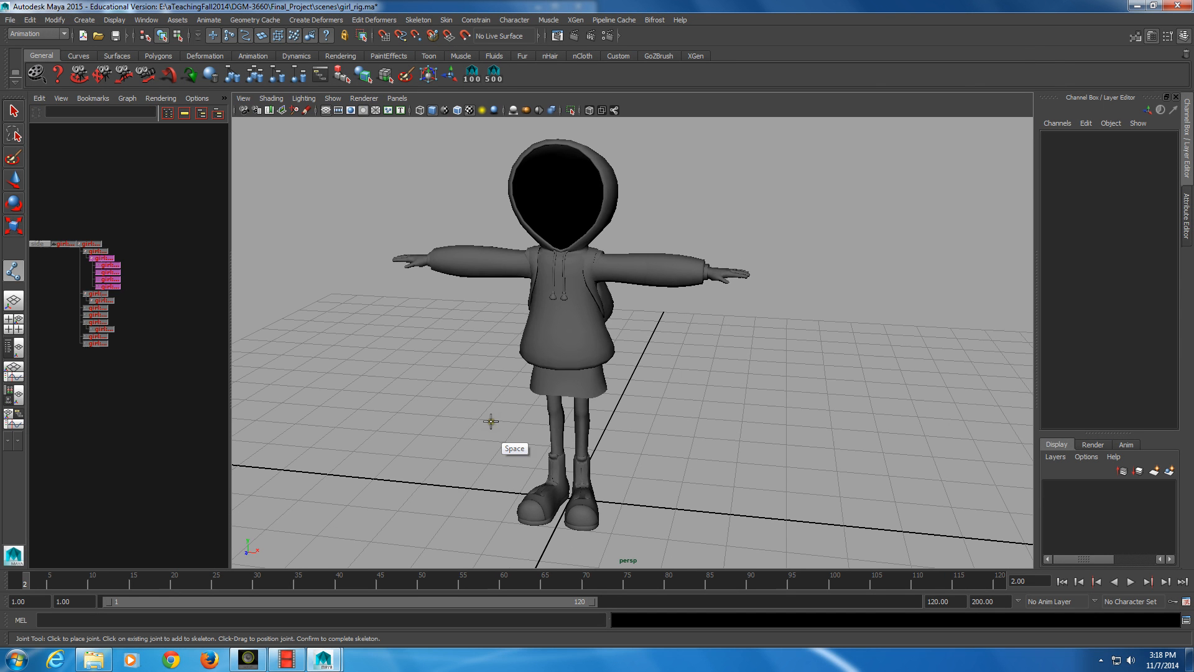
click(397, 98)
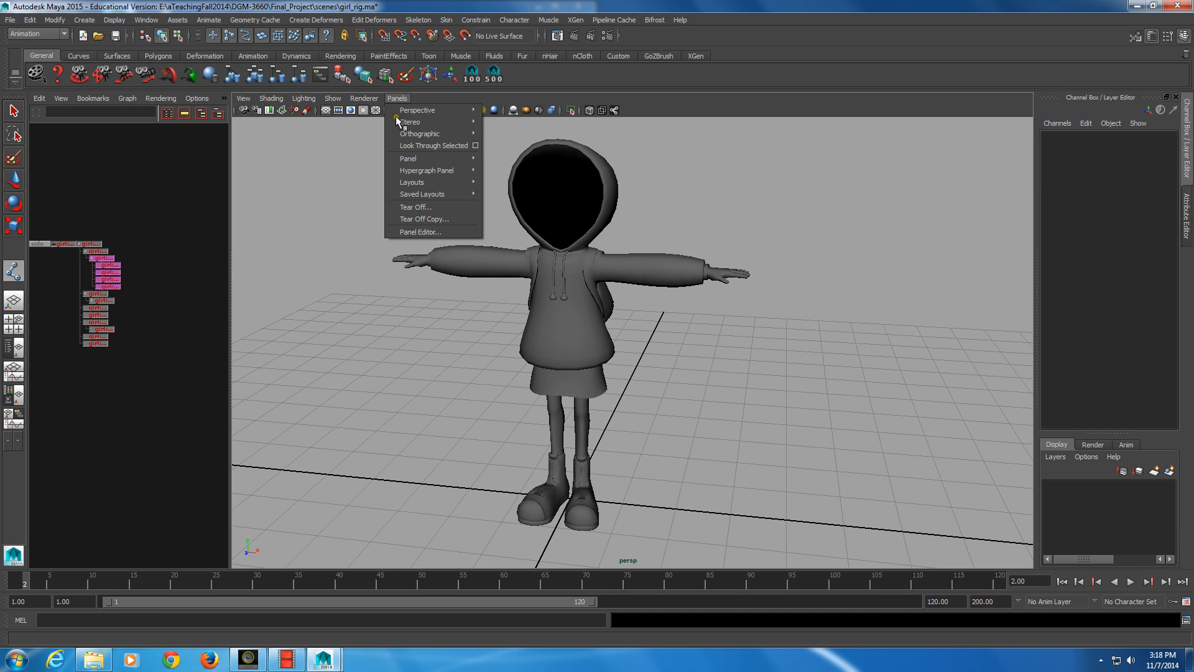
click(395, 97)
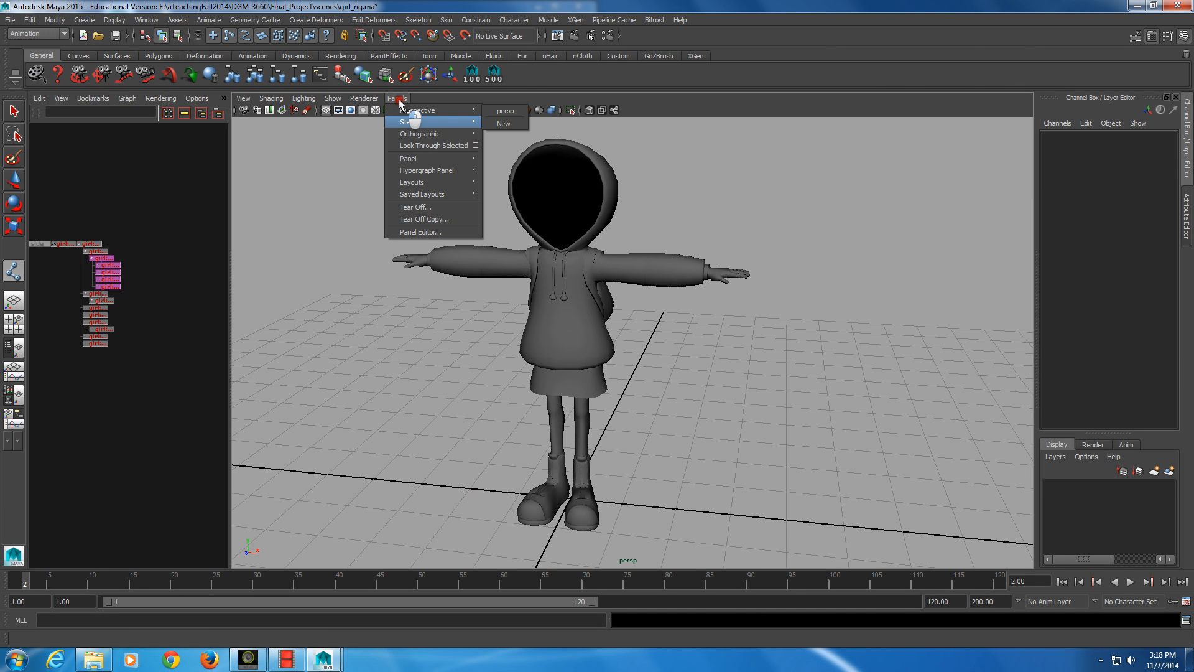
click(467, 118)
click(442, 129)
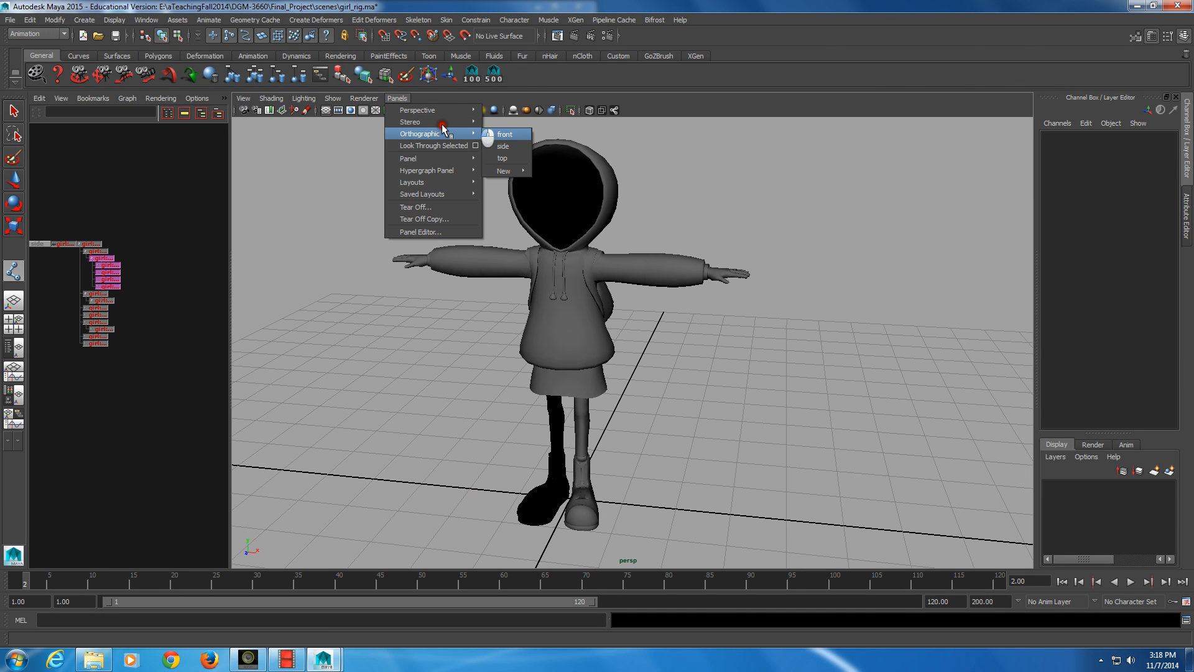
click(505, 135)
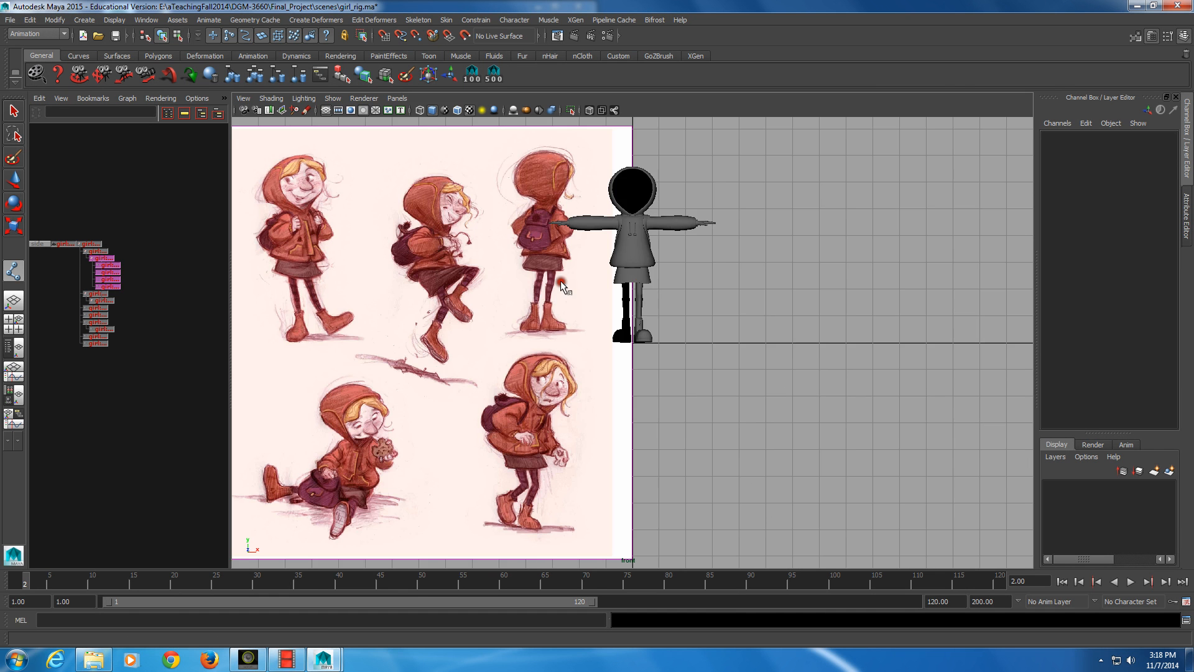
Hide the image planes in the front view and turn on X-Ray shading for the character
click(333, 98)
click(336, 98)
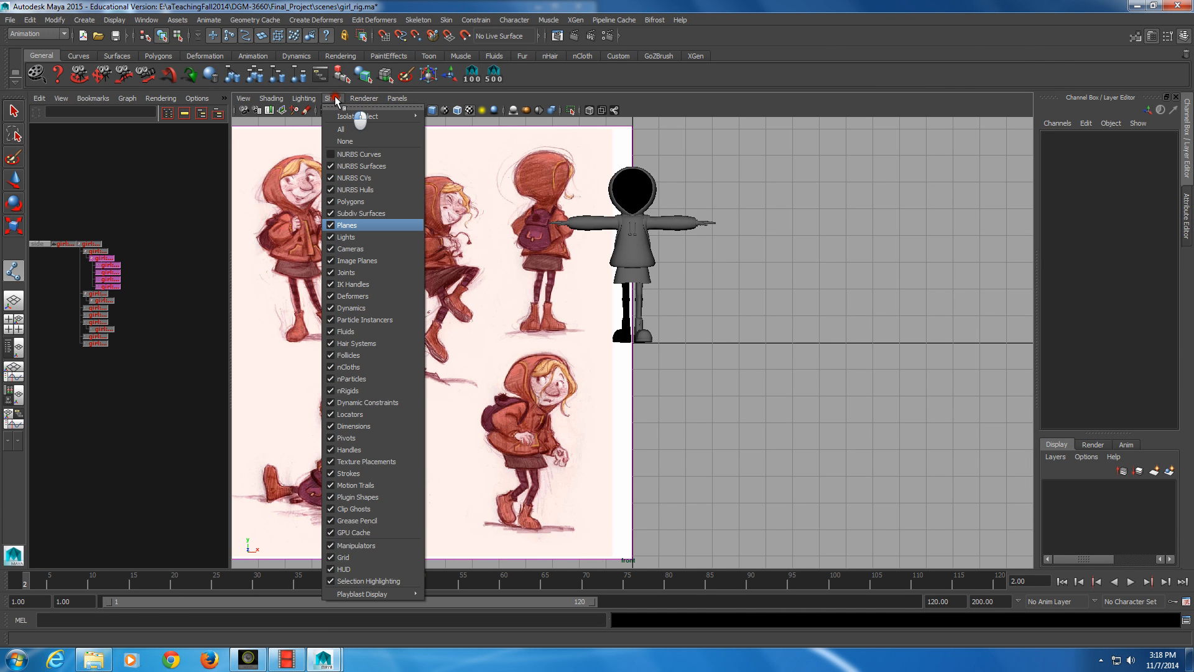
click(352, 259)
alt+right_drag(351, 259, 354, 271)
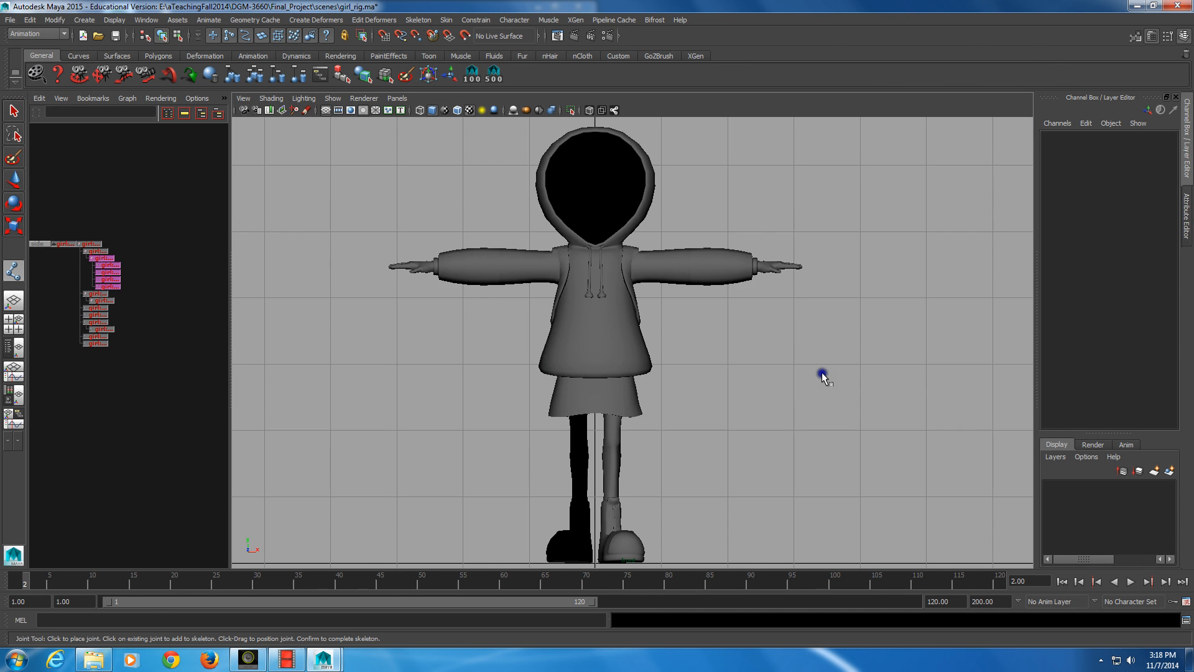
click(615, 113)
click(606, 147)
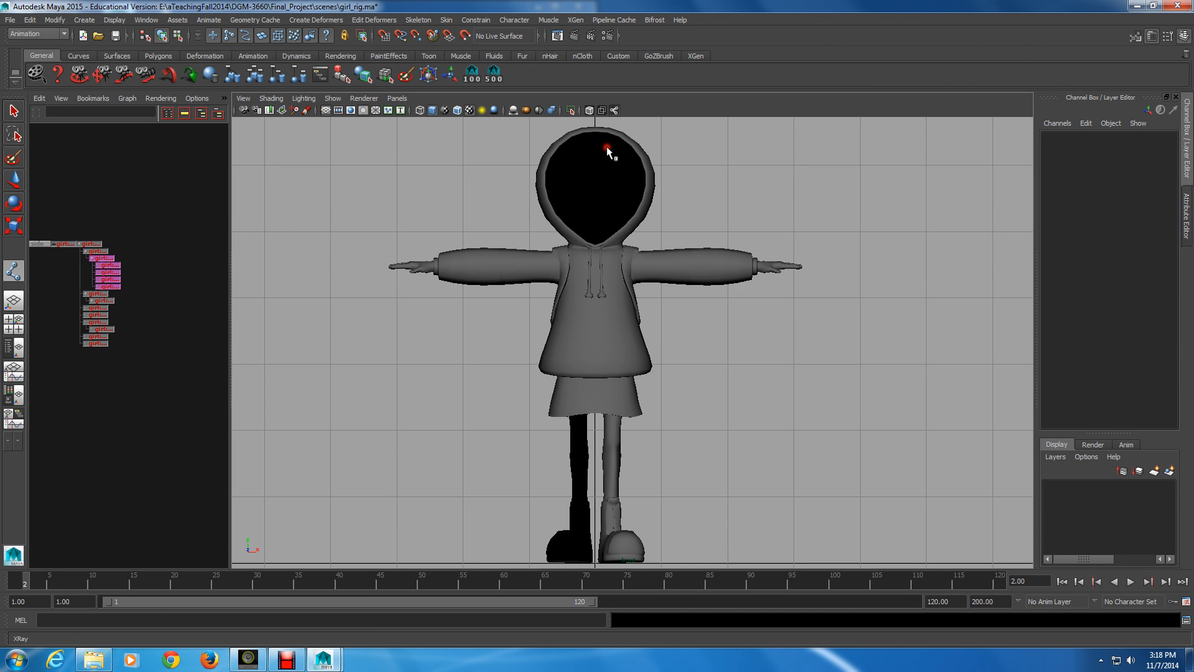
click(588, 110)
Place a root joint at the character's hips, about 3.22 units high, and set its Translate X to 0
alt+right_drag(535, 205, 601, 391)
alt+middle_drag(601, 392, 752, 381)
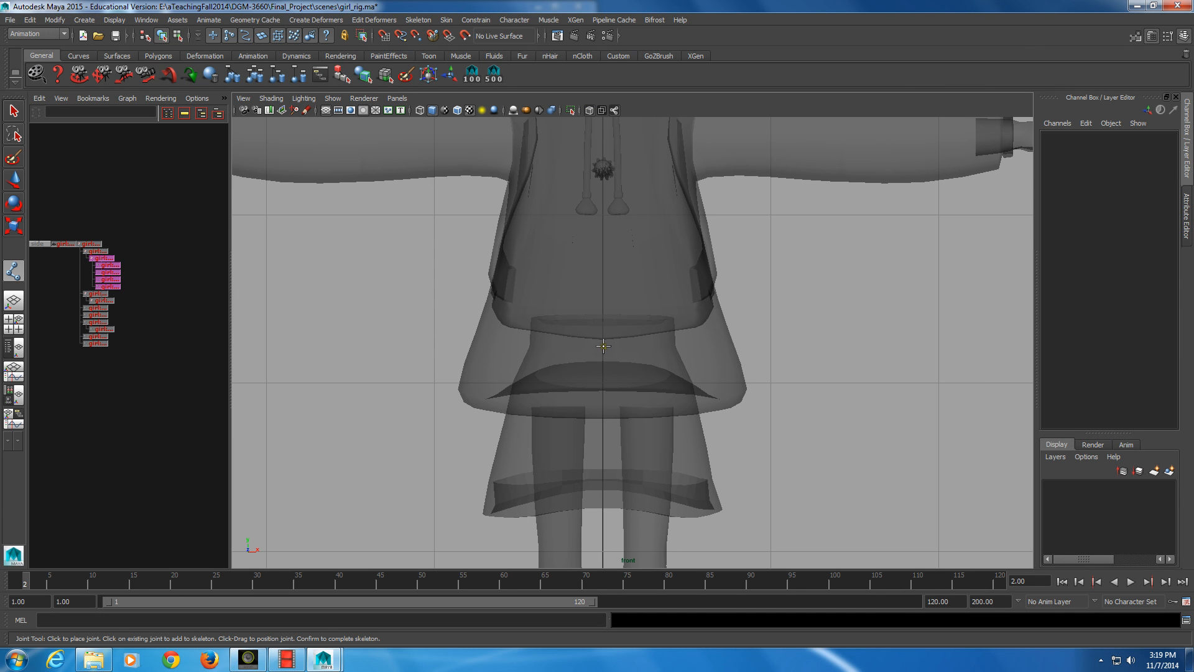
click(602, 346)
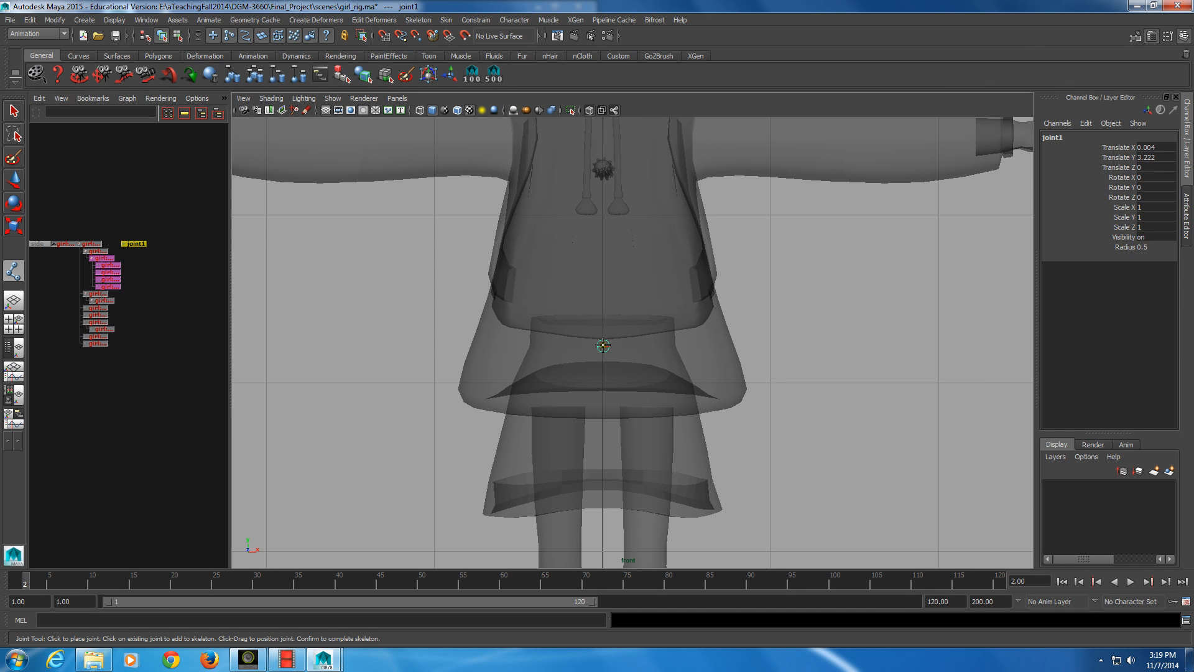
key(w)
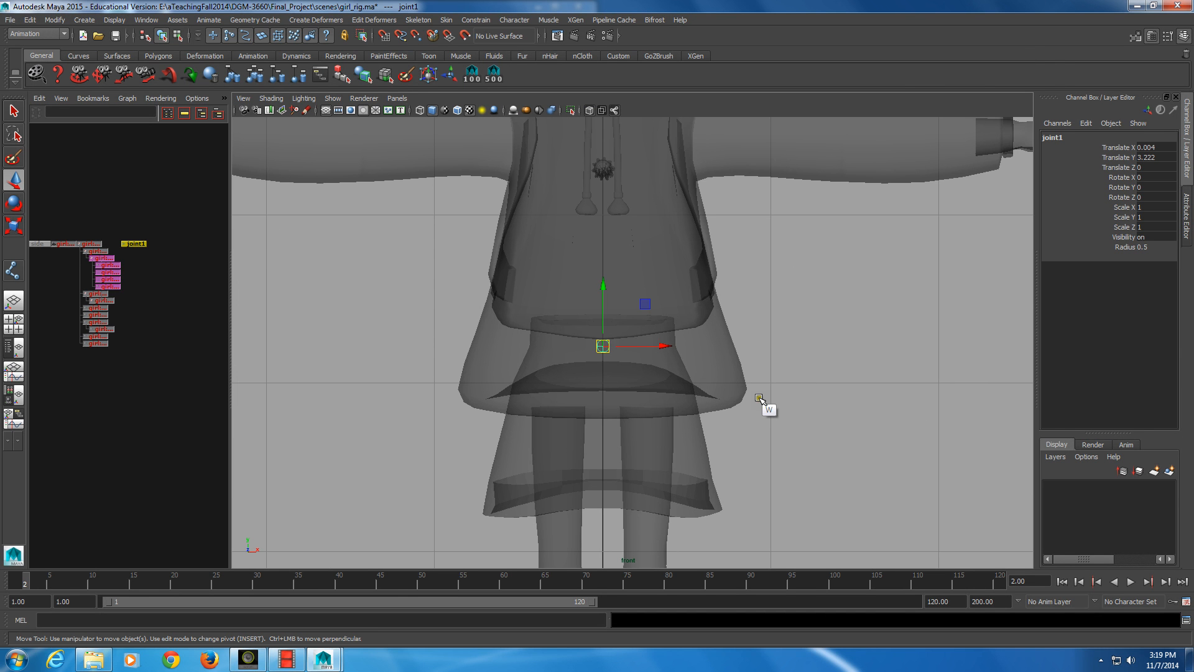
click(1166, 147)
text(0)
key(KP_Enter)
Resume the Joint Tool and pick the hip joint as the parent for continuing the chain
key(y)
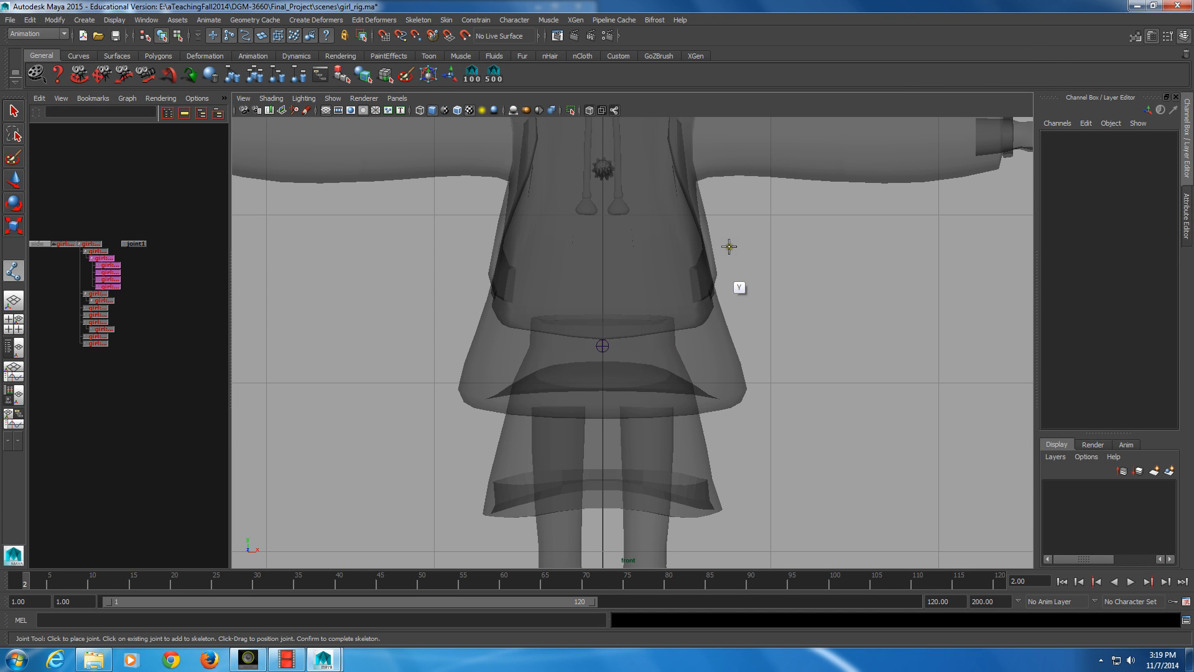
click(601, 347)
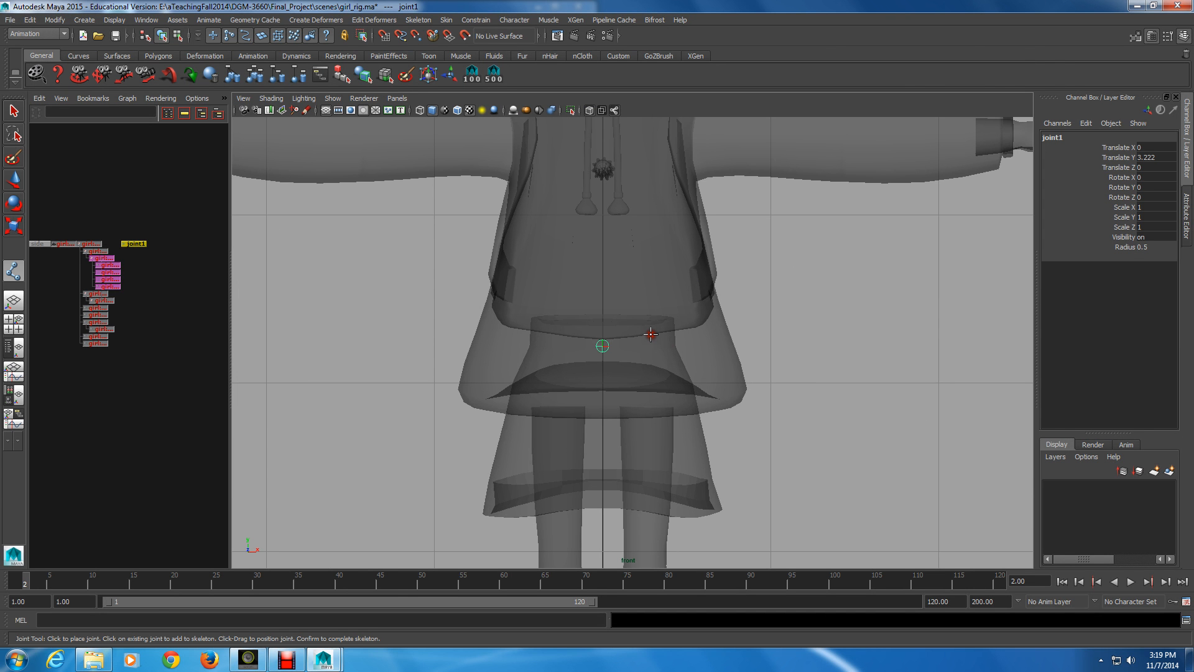
key(alt)
alt+right_drag(644, 292, 762, 314)
alt+middle_drag(762, 315, 673, 323)
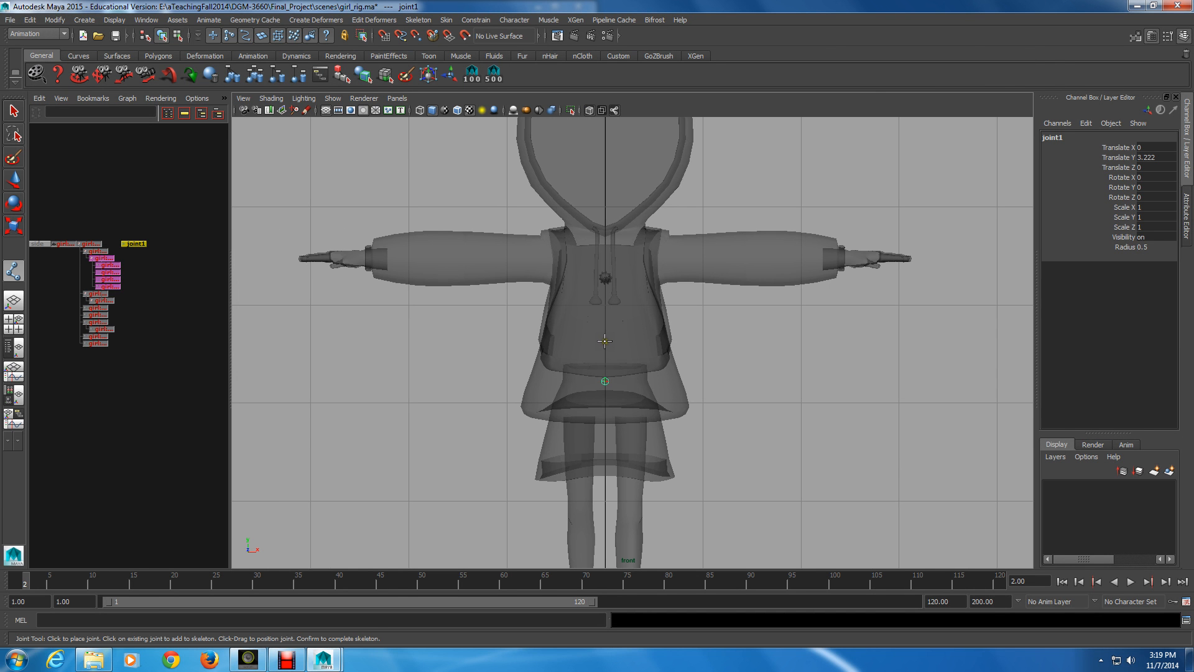
shift+click(604, 350)
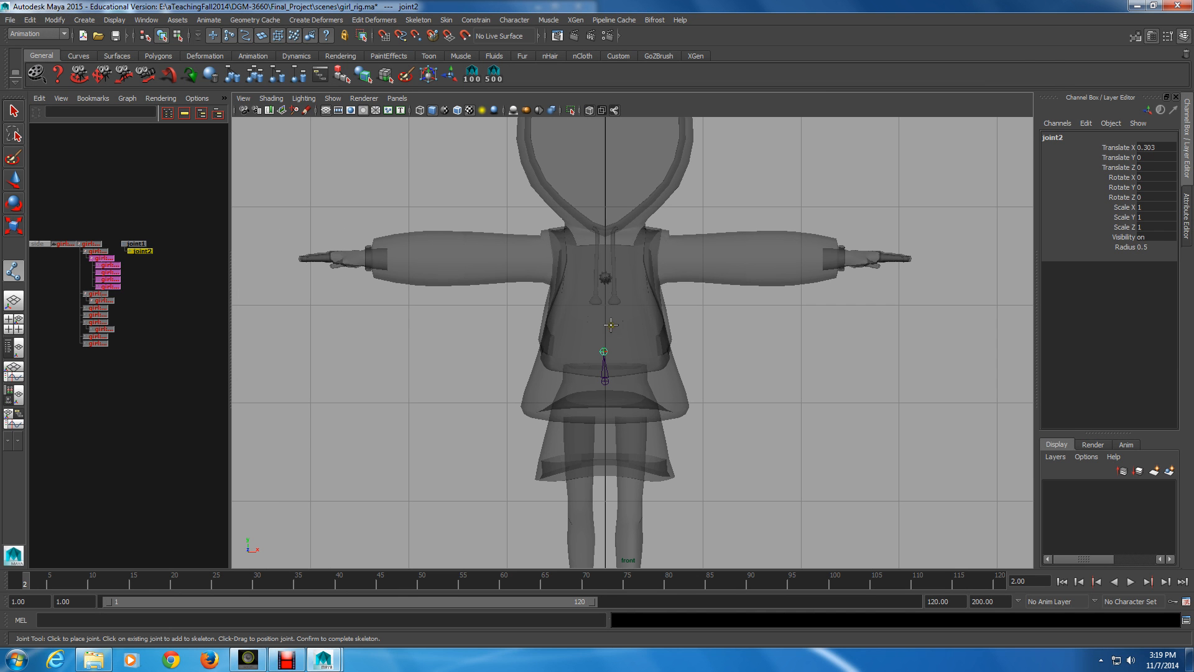
key(ctrl+z)
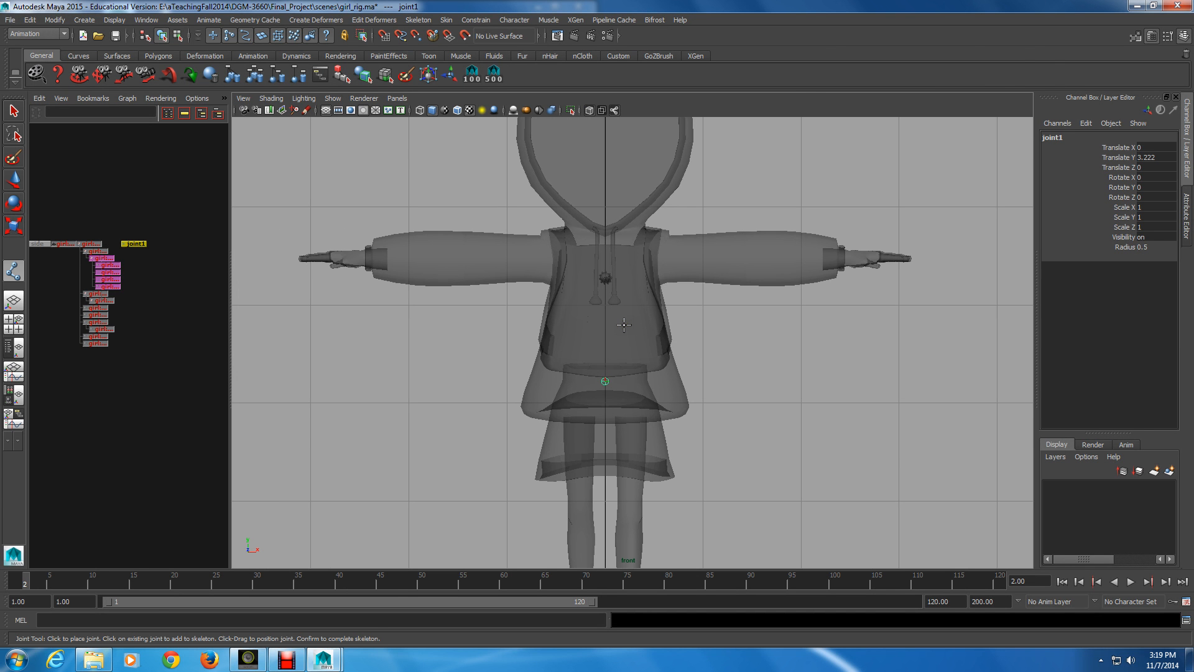
key(shift)
shift+click(606, 352)
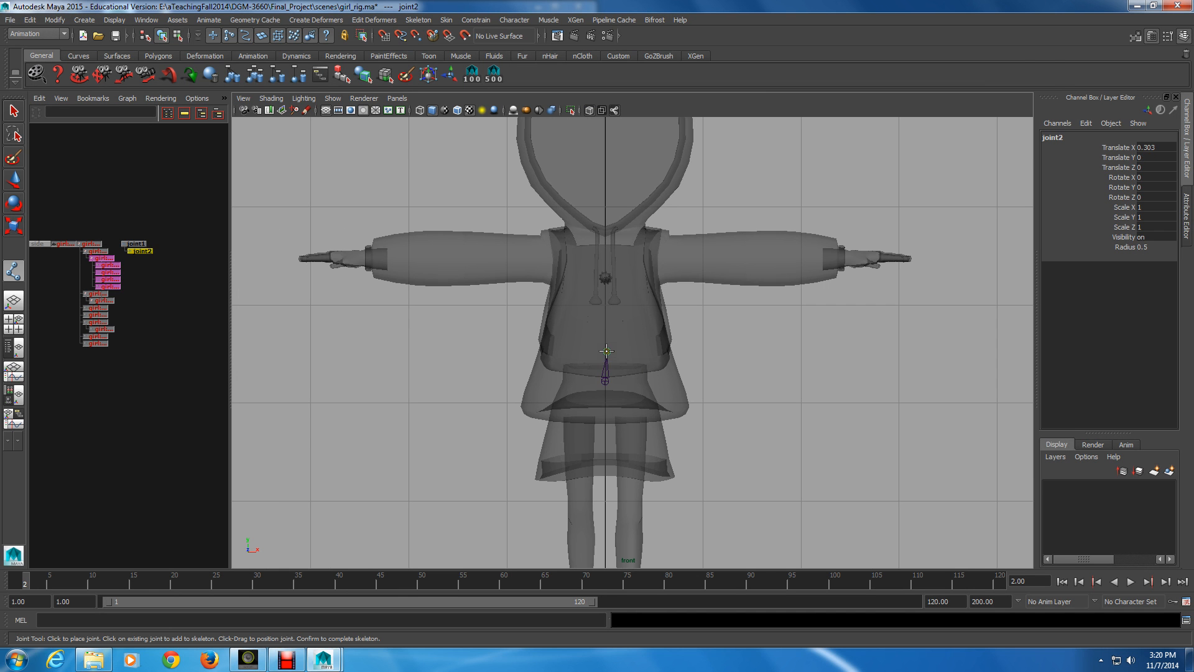
key(BackSpace)
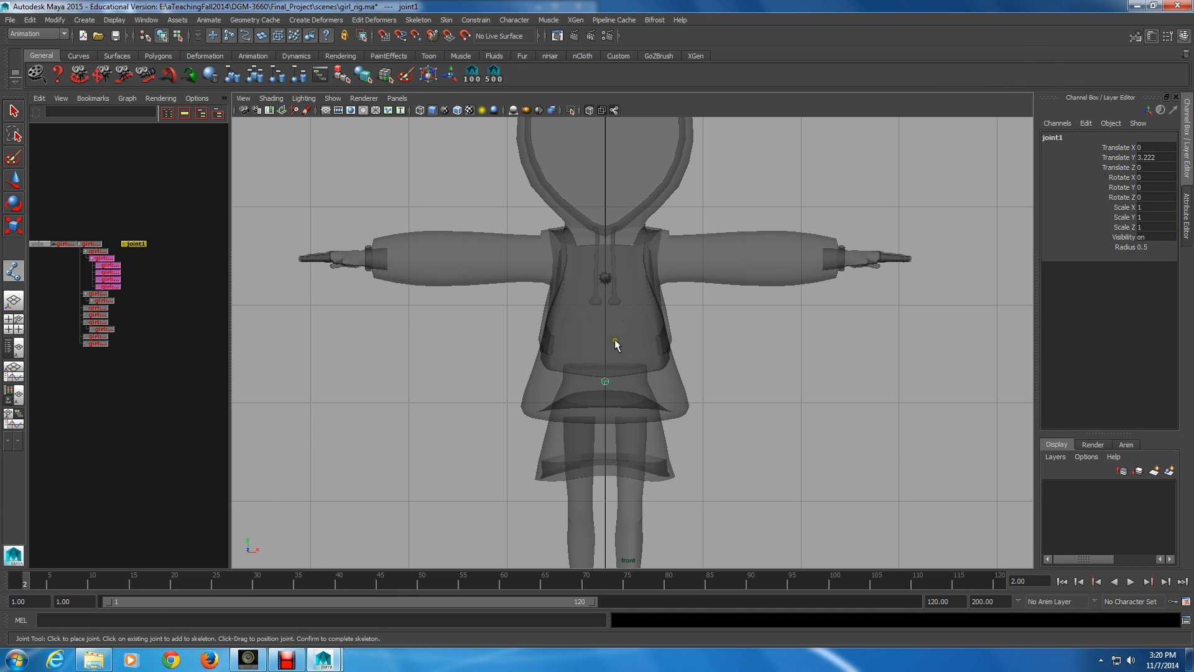
alt+right_drag(541, 364, 761, 406)
click(590, 399)
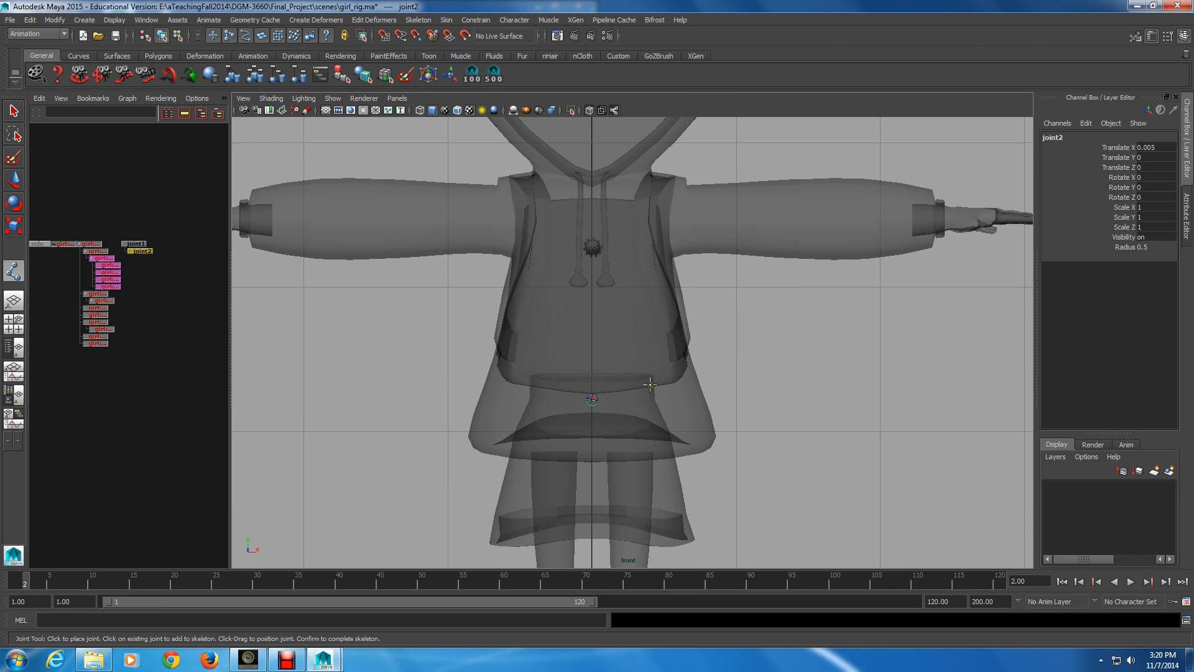
key(ctrl+z)
Add three spine joints in a straight vertical line from hips to chest, spaced about 0.35, 0.35 and 0.45 units
click(592, 349)
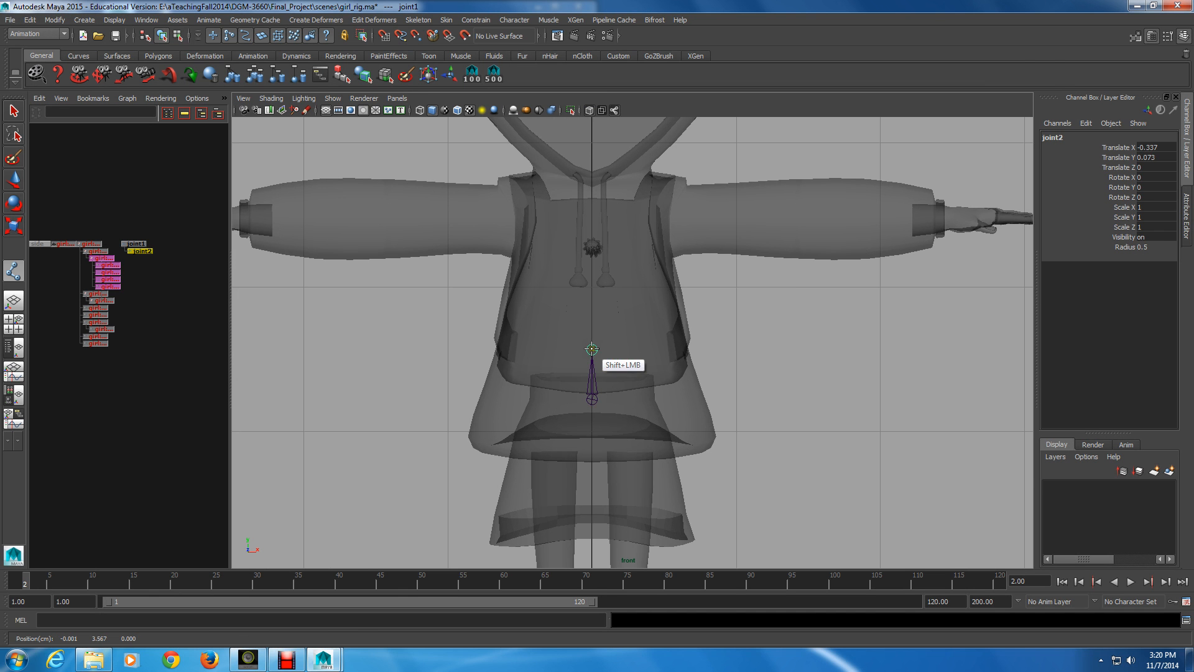
shift+click(592, 349)
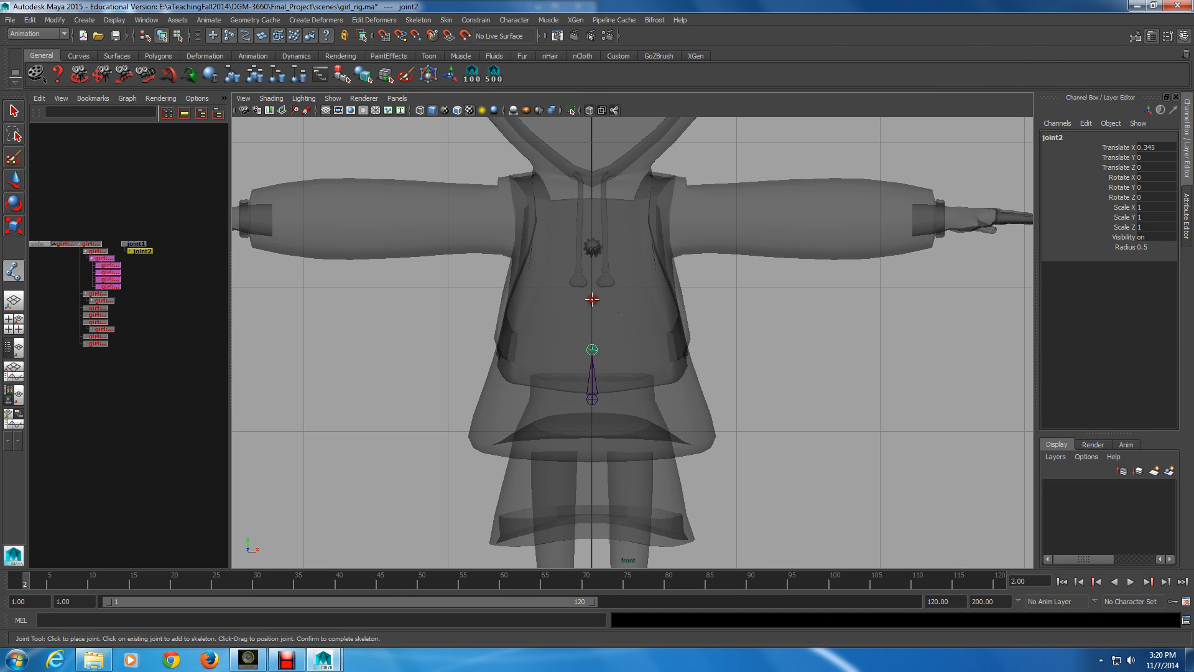
shift+click(592, 299)
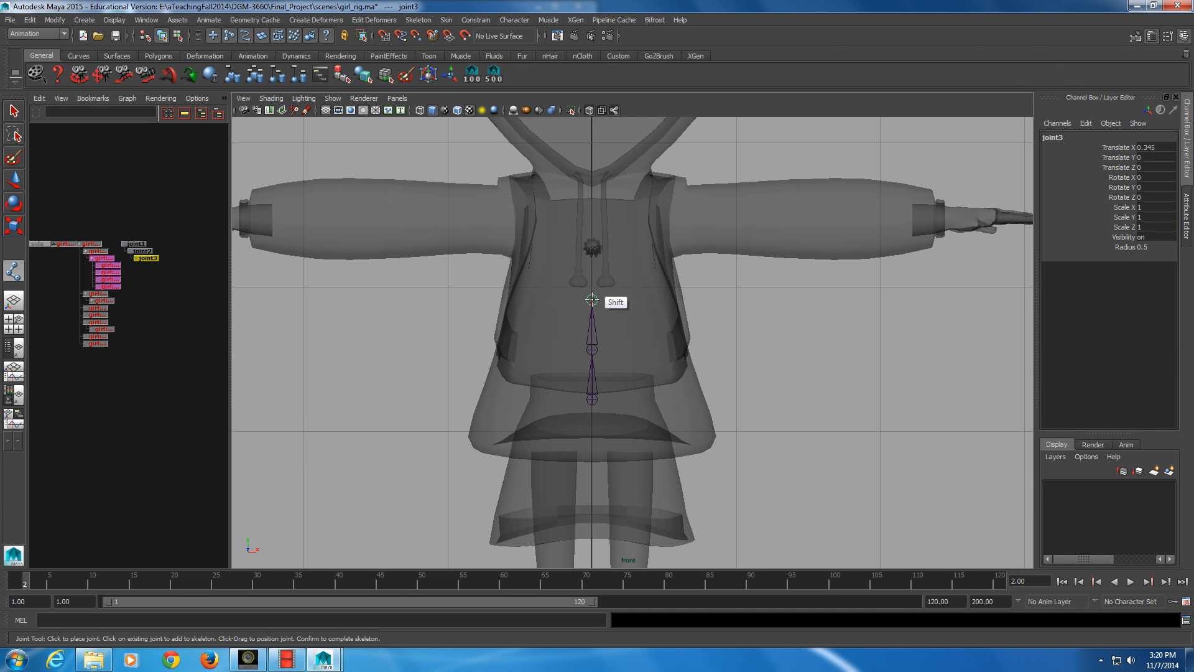
click(592, 234)
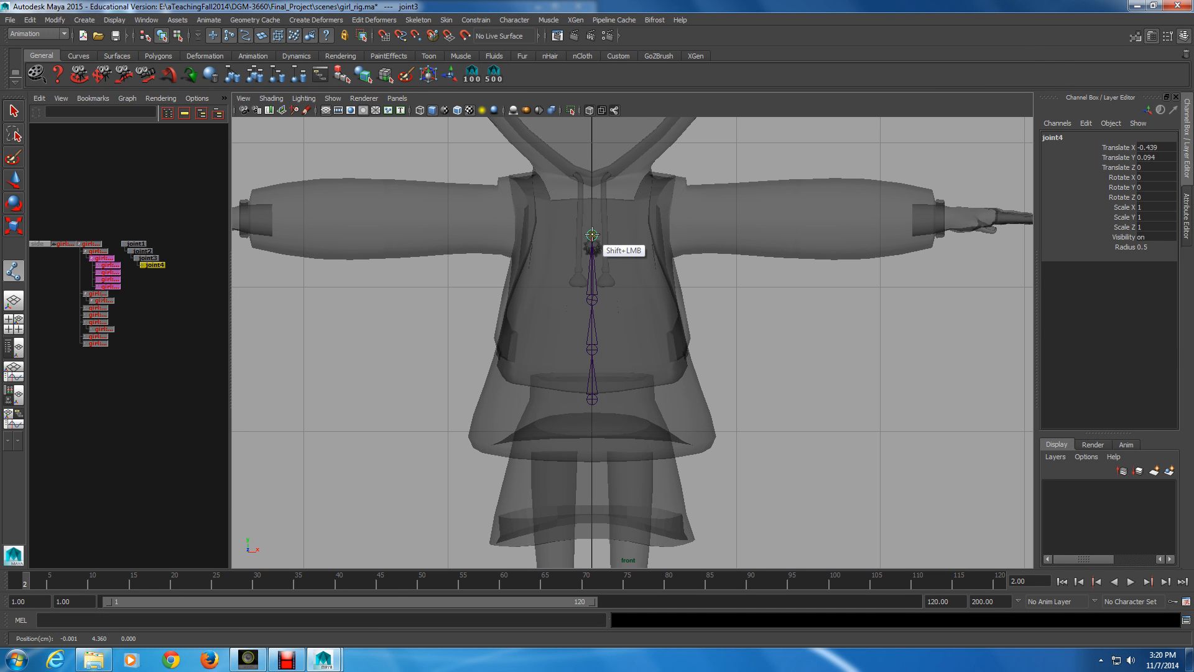
click(592, 234)
key(w)
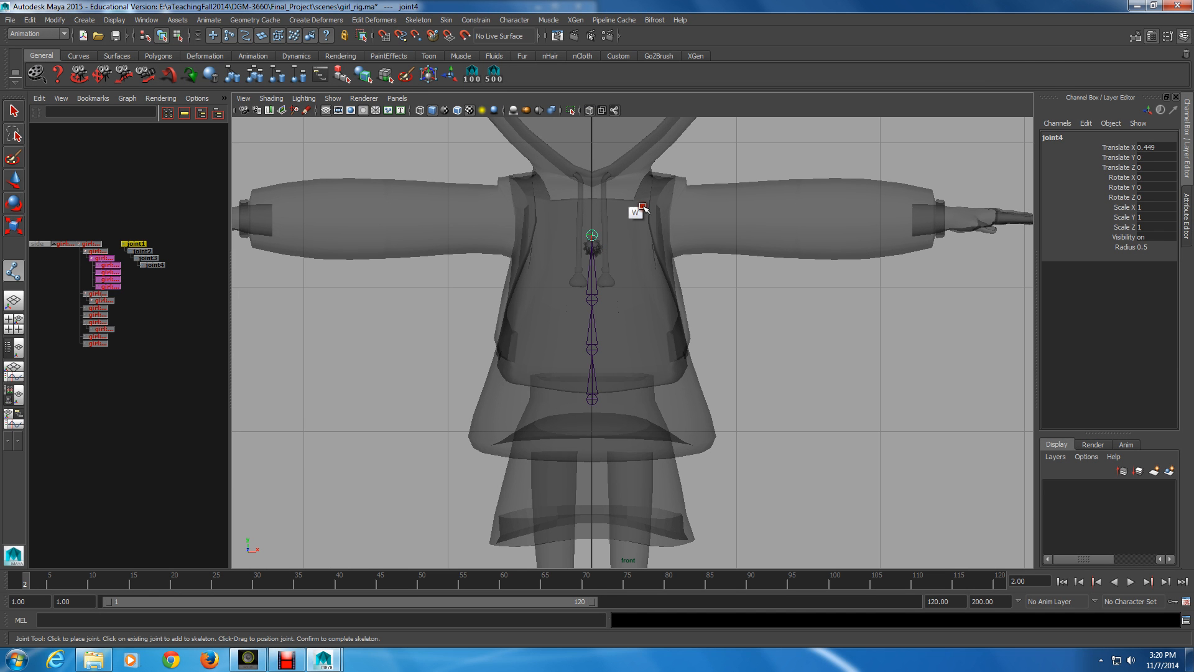
Select the hip root joint and set its Translate X to 0
click(592, 235)
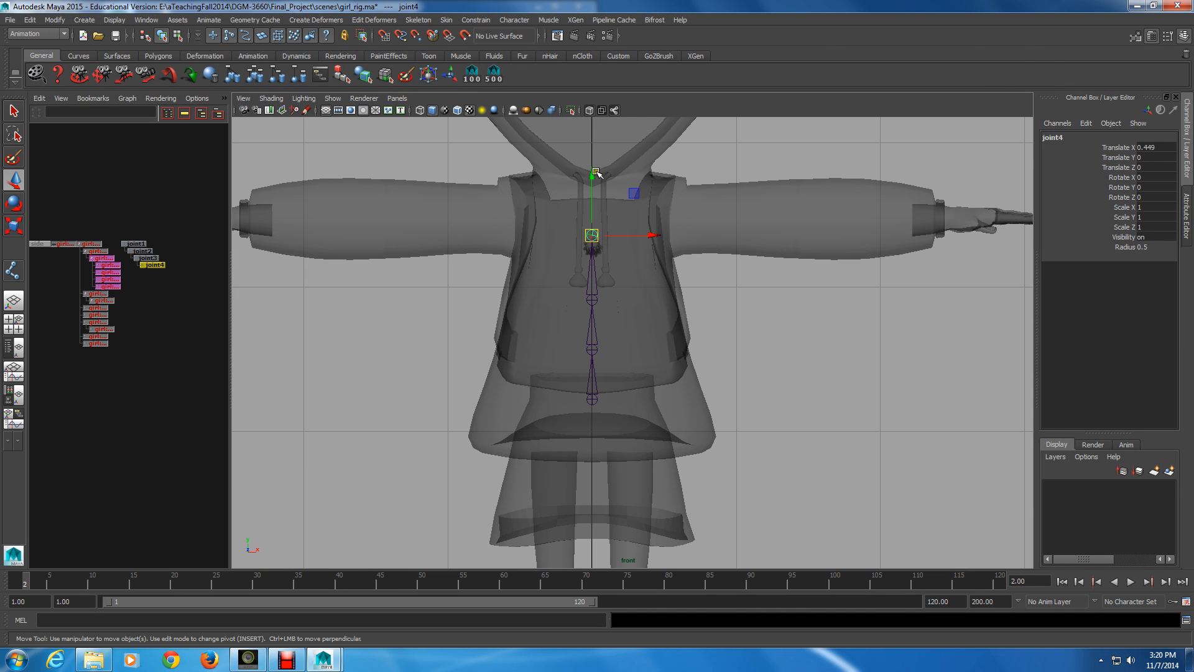
key(ctrl+z)
click(1140, 148)
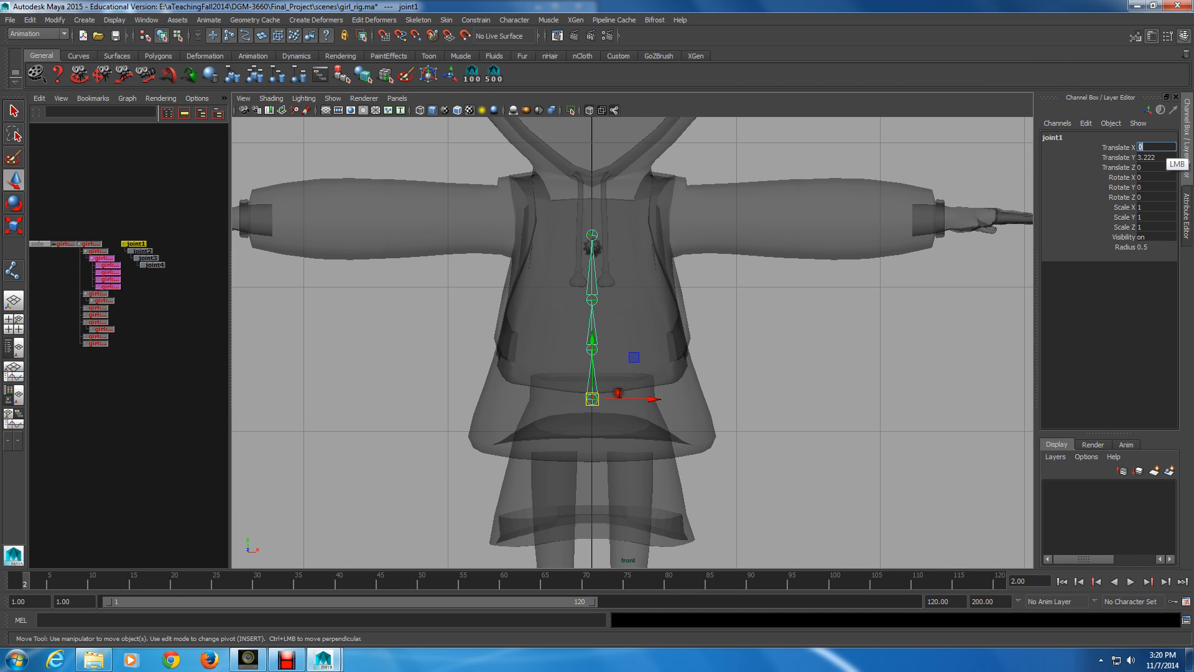
text(0)
key(Return)
Move the topmost spine joint straight up to the upper chest, roughly level with the top of the backpack panel
click(615, 348)
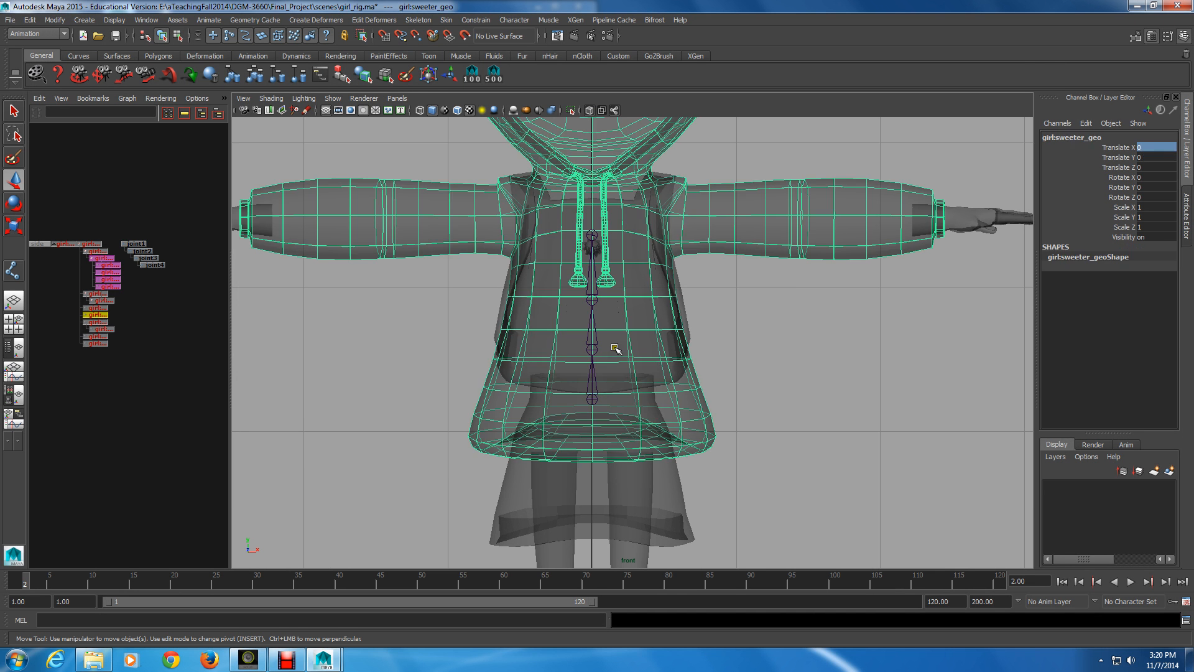
click(592, 236)
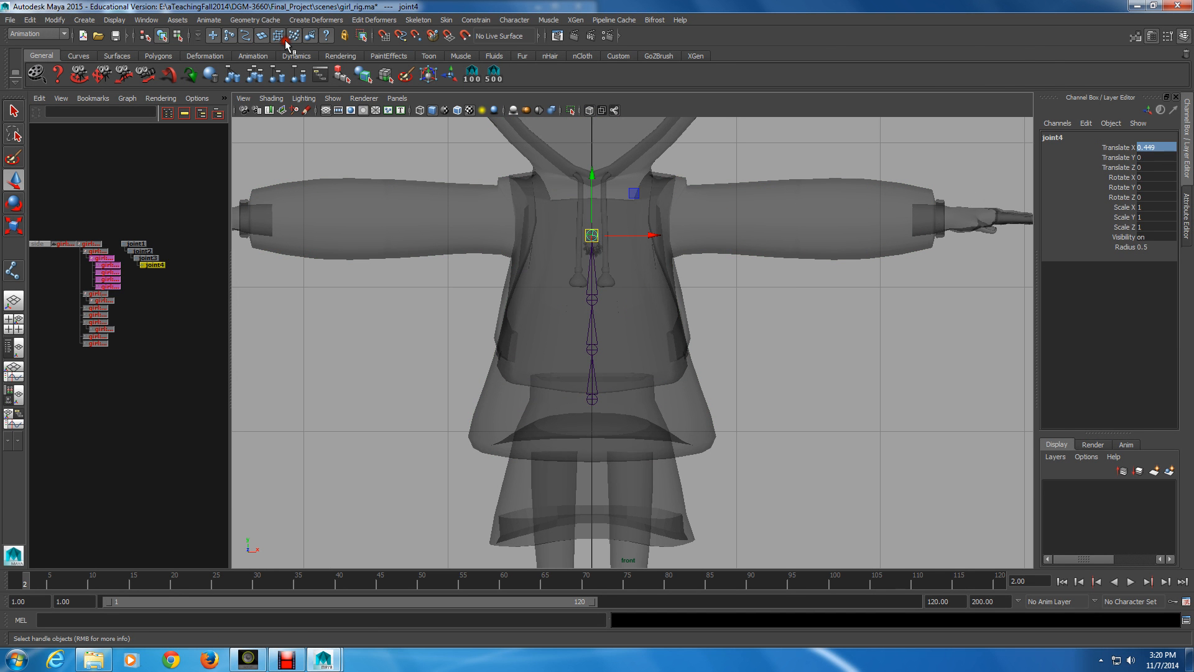
click(259, 34)
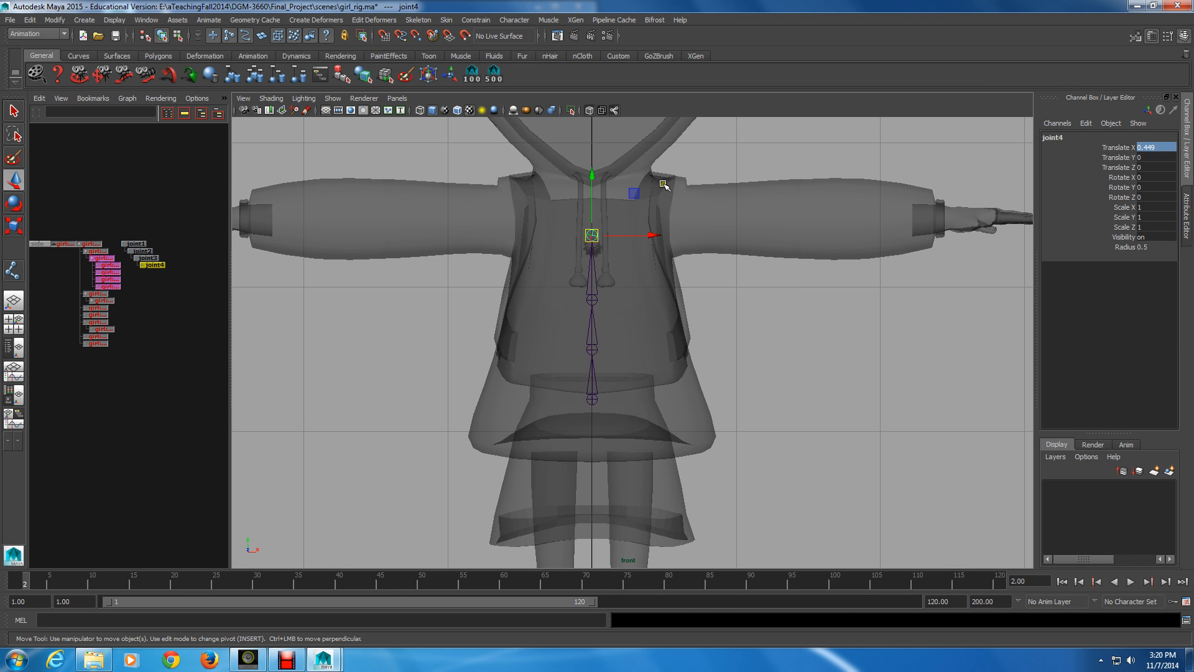
key(p)
drag(595, 190, 599, 148)
Raise the two middle spine joints individually without moving their children, to Translate X about 0.53 for the upper and 0.42 for the lower
click(591, 299)
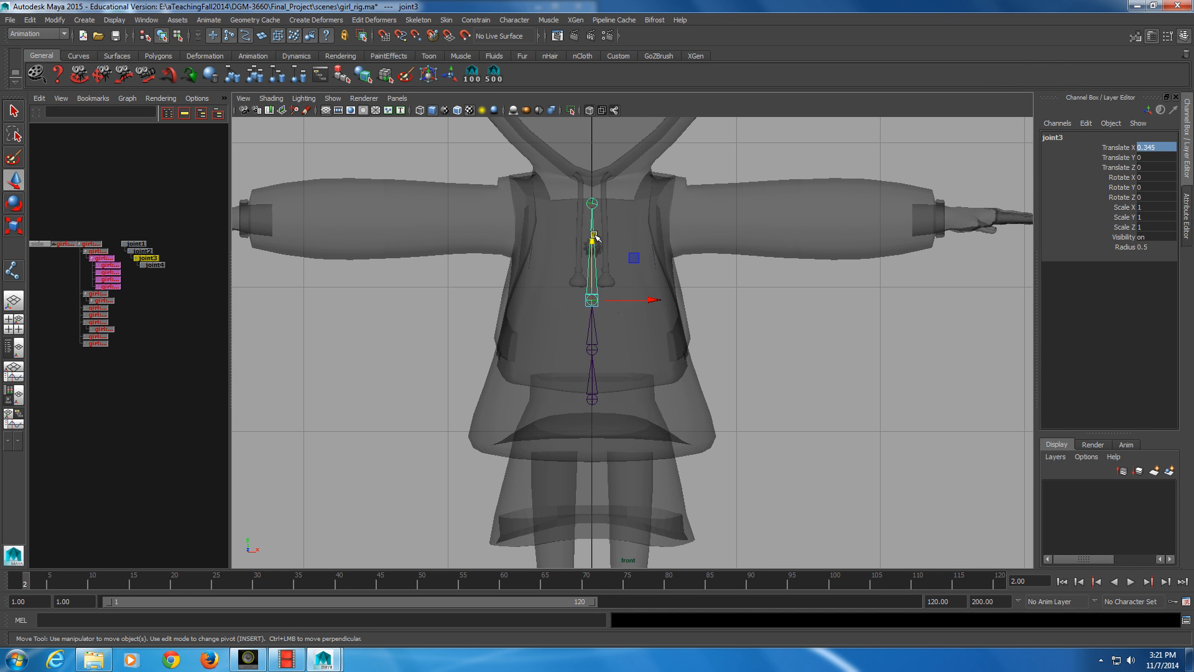
key(Insert)
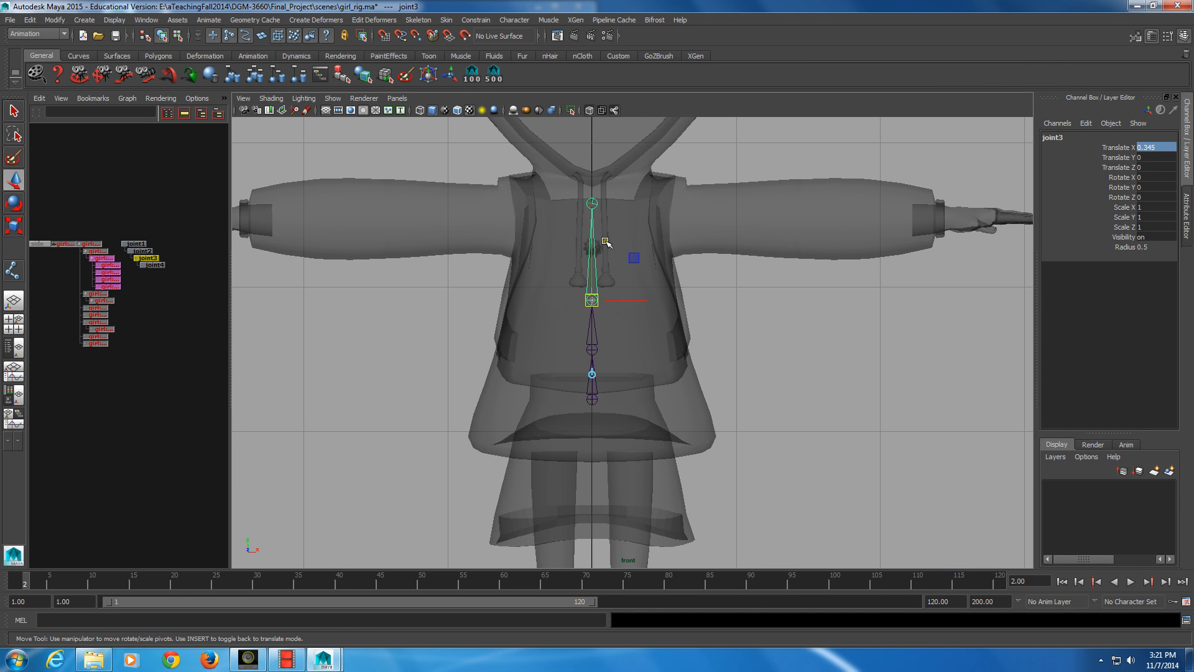
drag(595, 302, 595, 241)
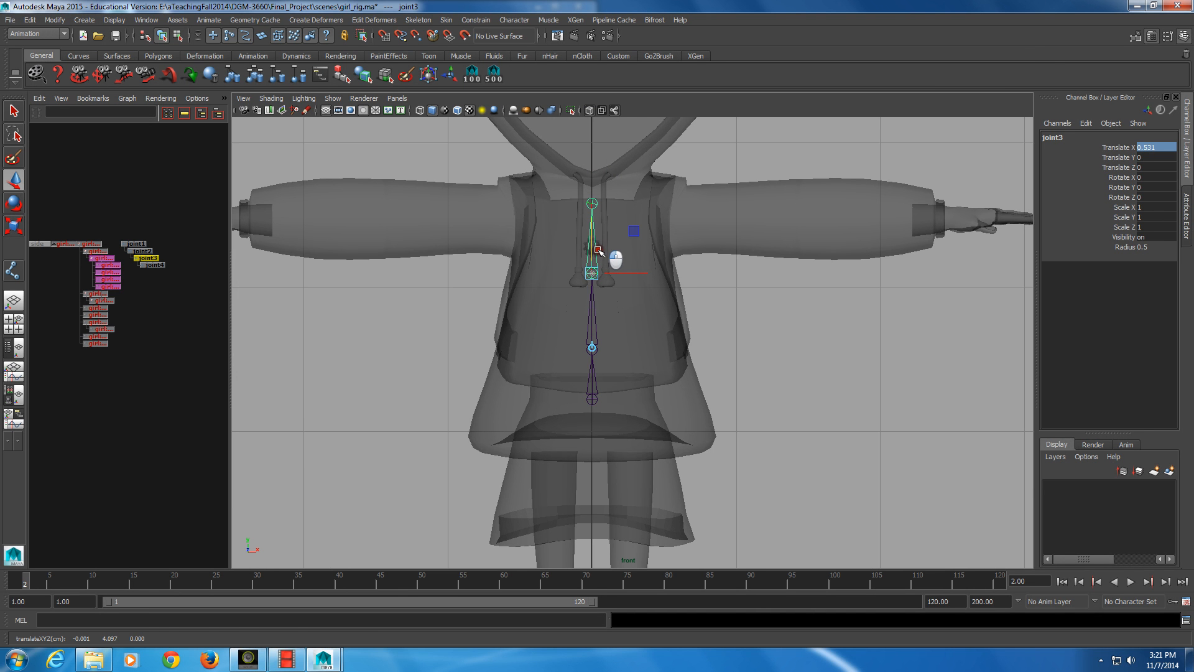
key(Up)
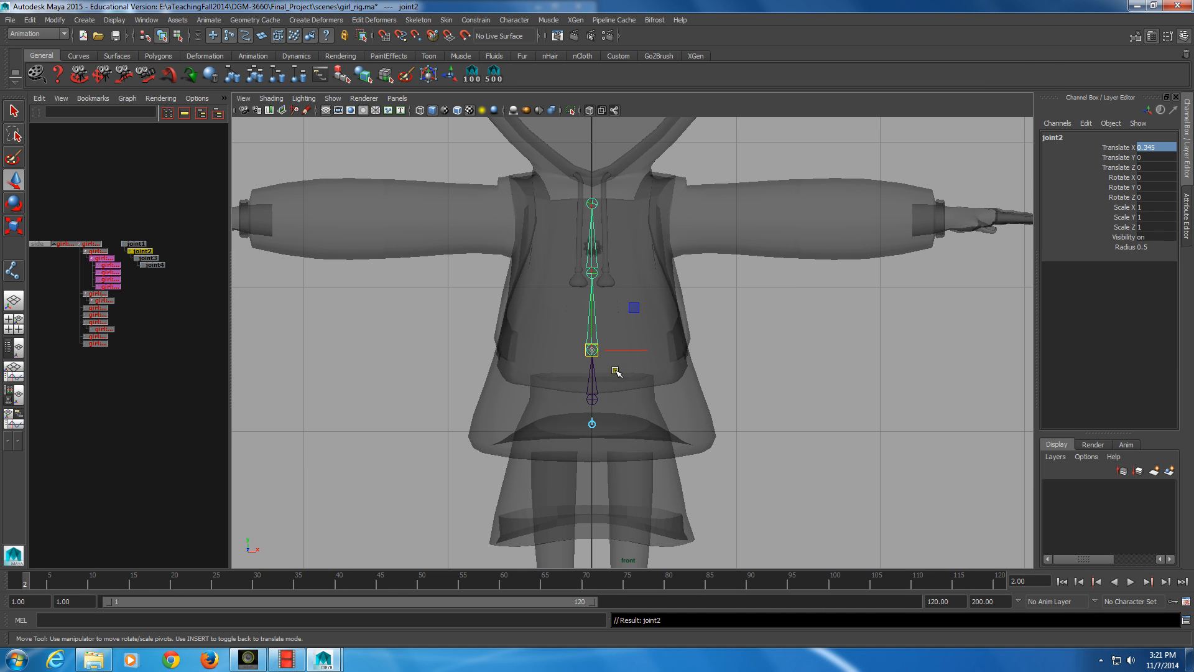
drag(617, 357, 594, 320)
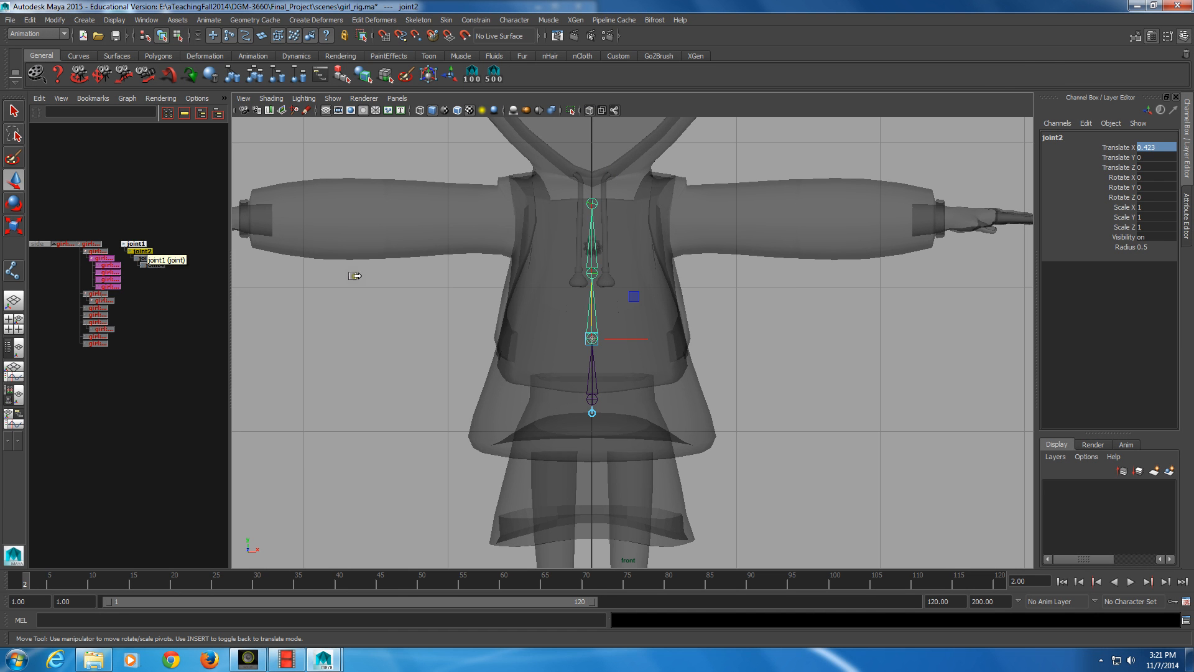
Continue the chain straight up from the chest joint with a neck and a head joint, about 0.18 and 0.23 units long
click(154, 265)
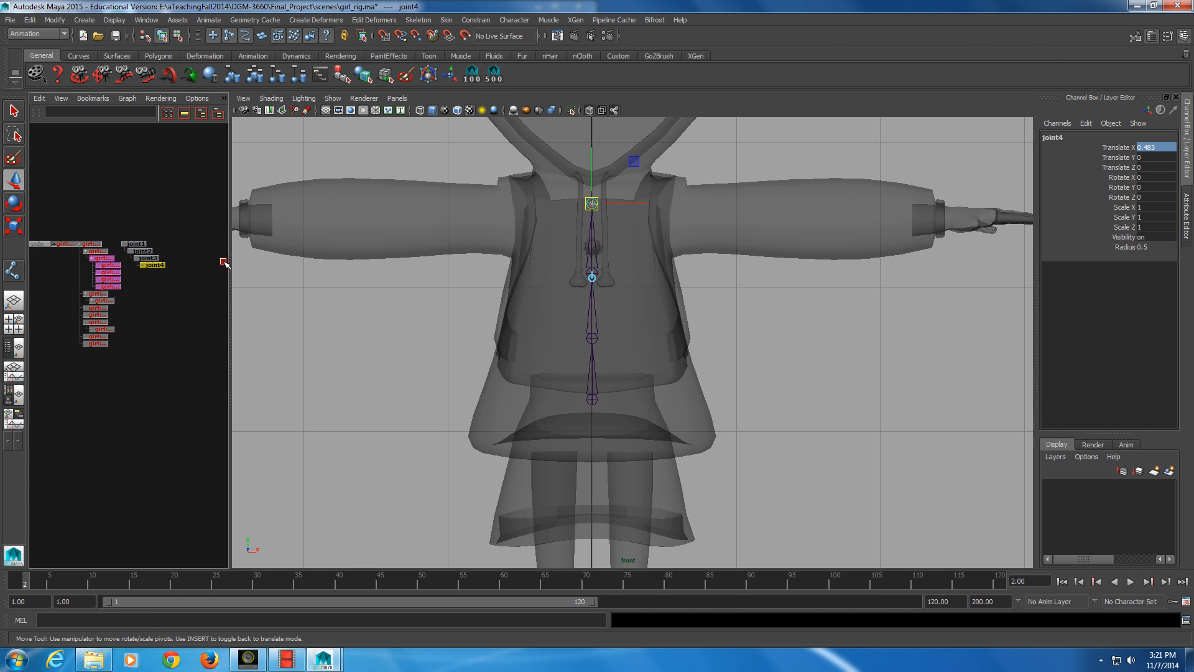
click(13, 271)
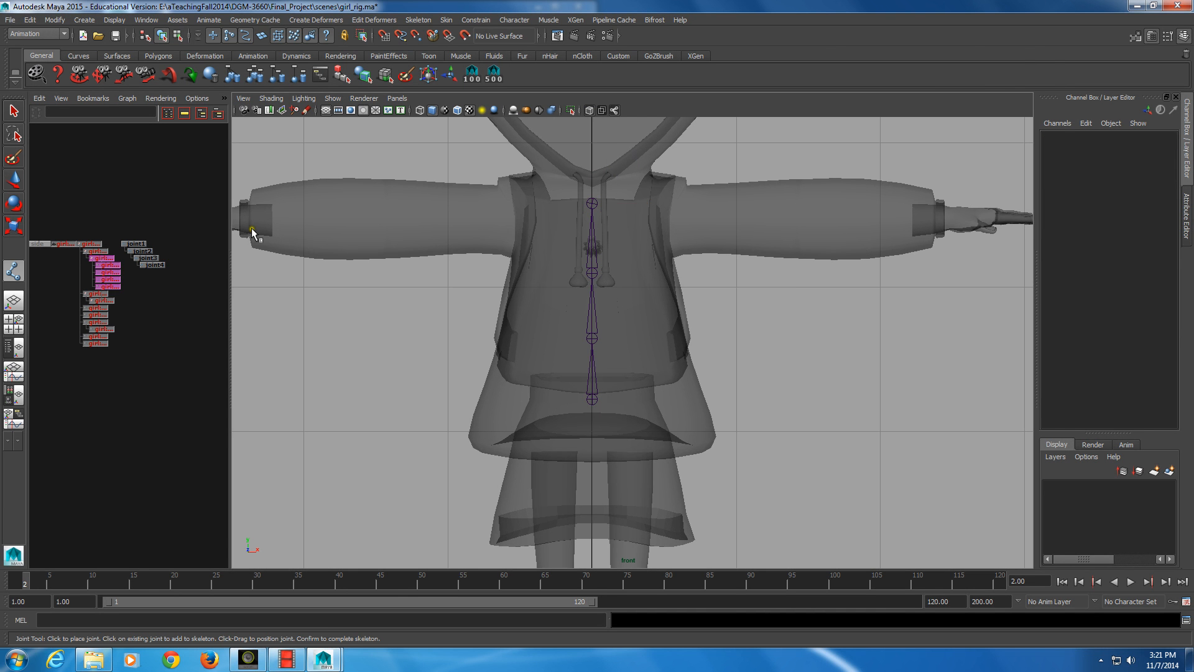
click(154, 265)
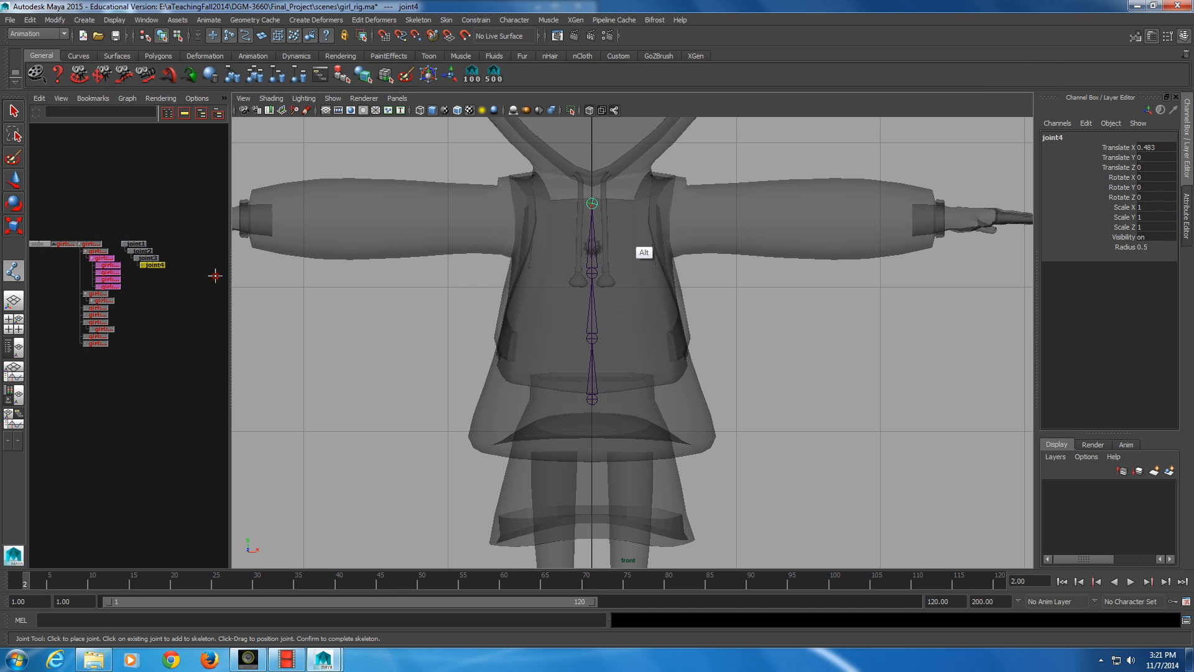
alt+middle_drag(608, 124, 586, 248)
alt+right_drag(586, 247, 602, 380)
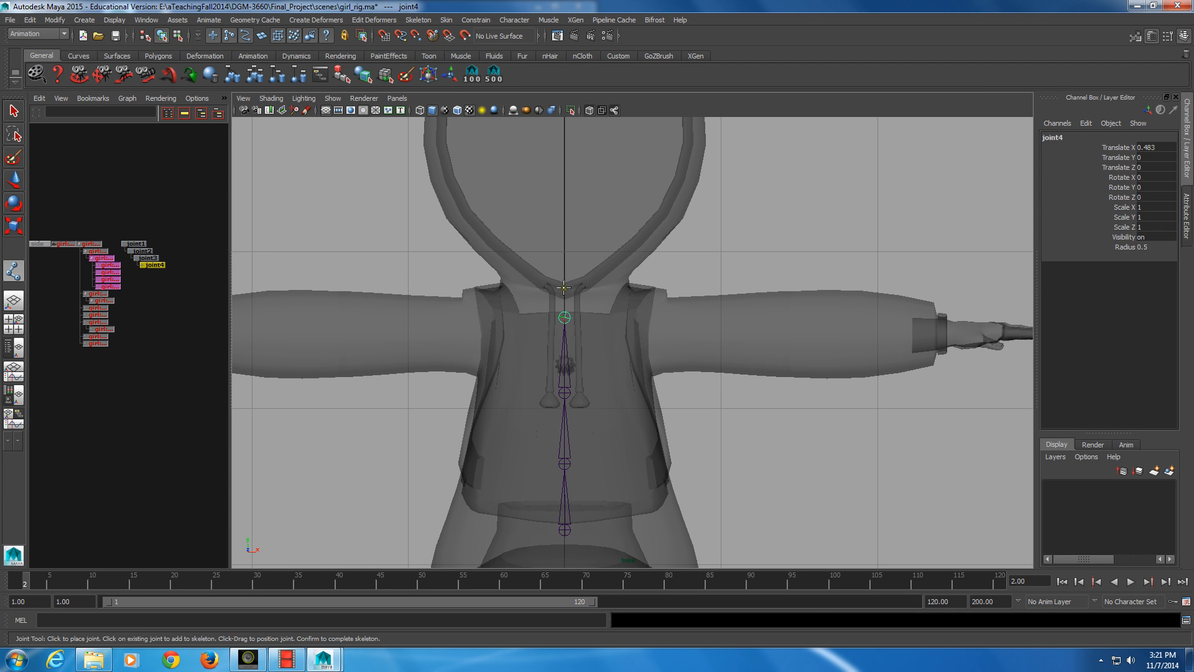
click(564, 288)
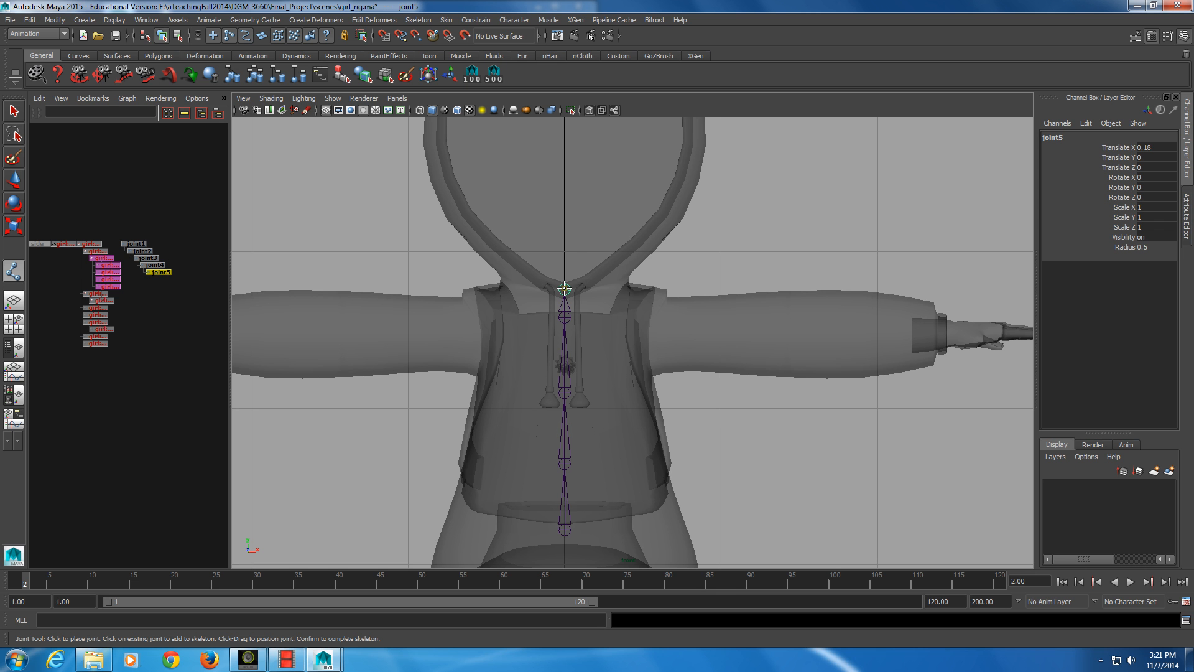
shift+click(563, 253)
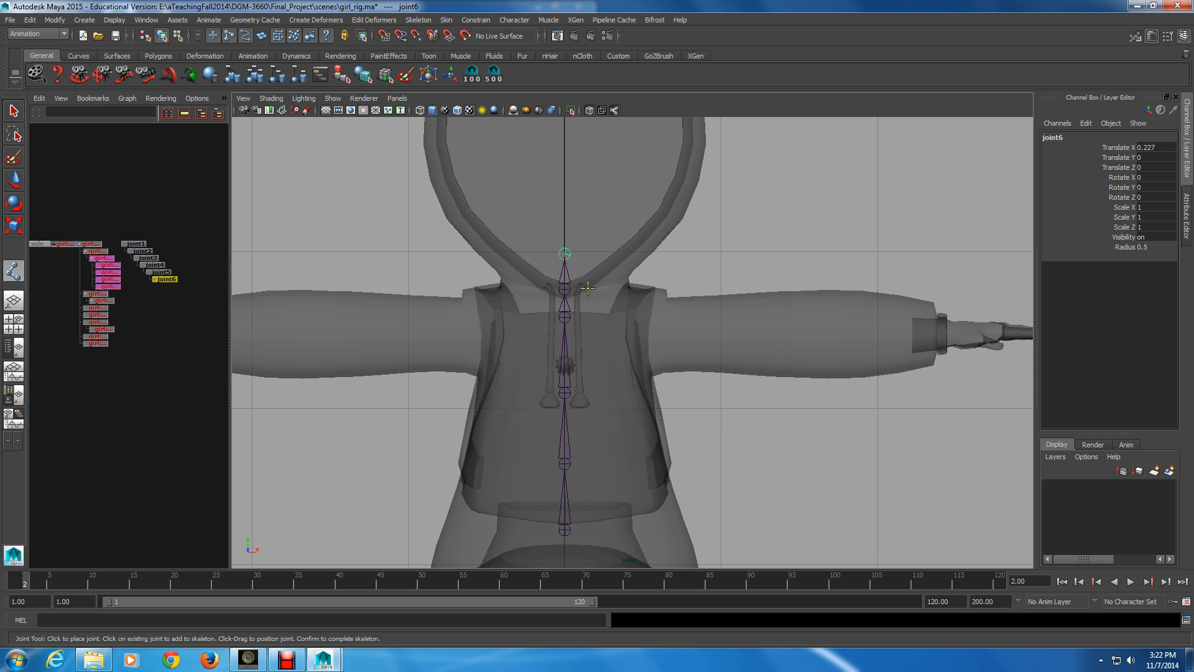
Walk up the joint hierarchy from the head joint to the hip root to check the chain
alt+right_drag(590, 289, 562, 355)
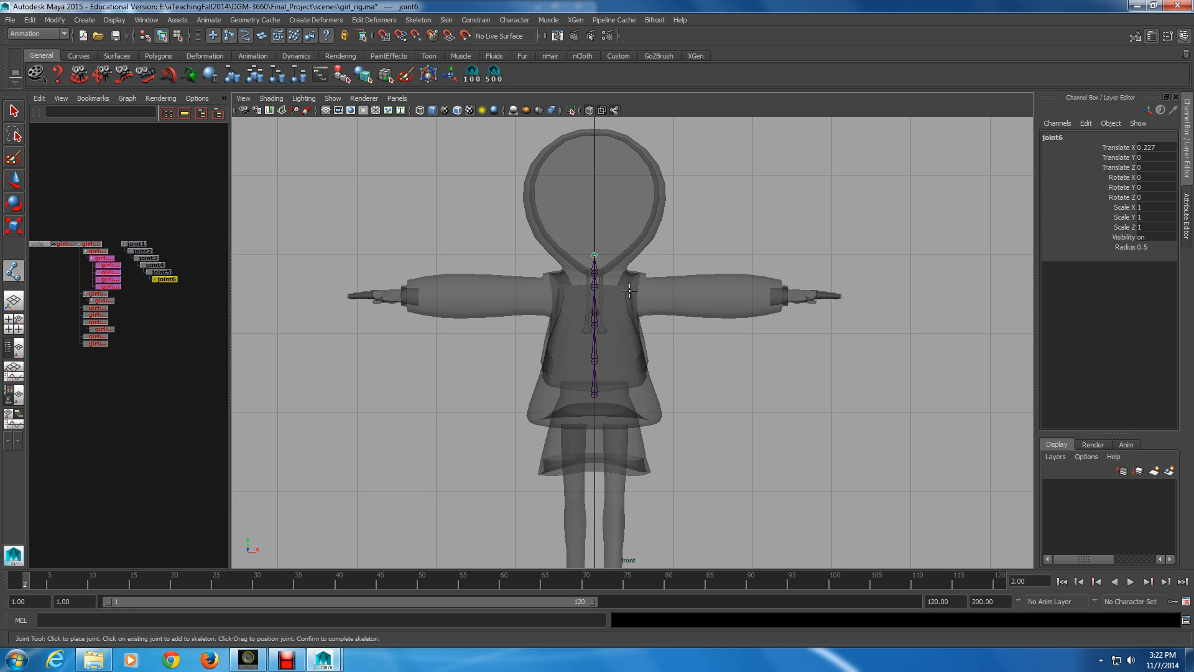
alt+right_drag(571, 299, 551, 303)
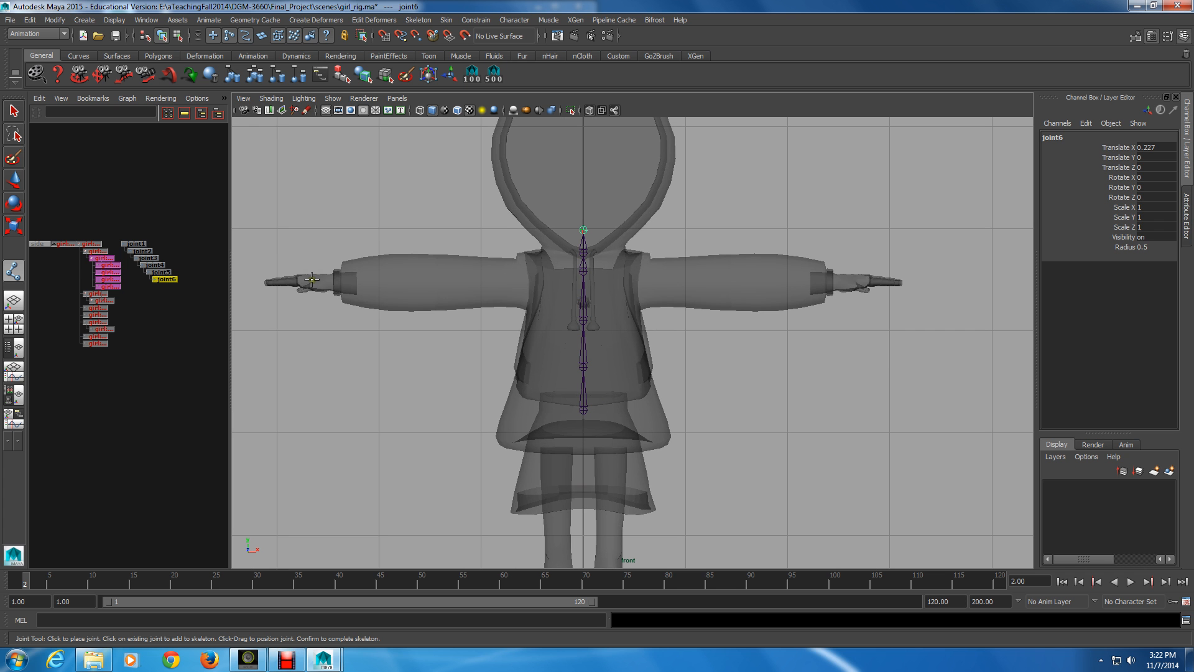
key(Up)
key(Up)
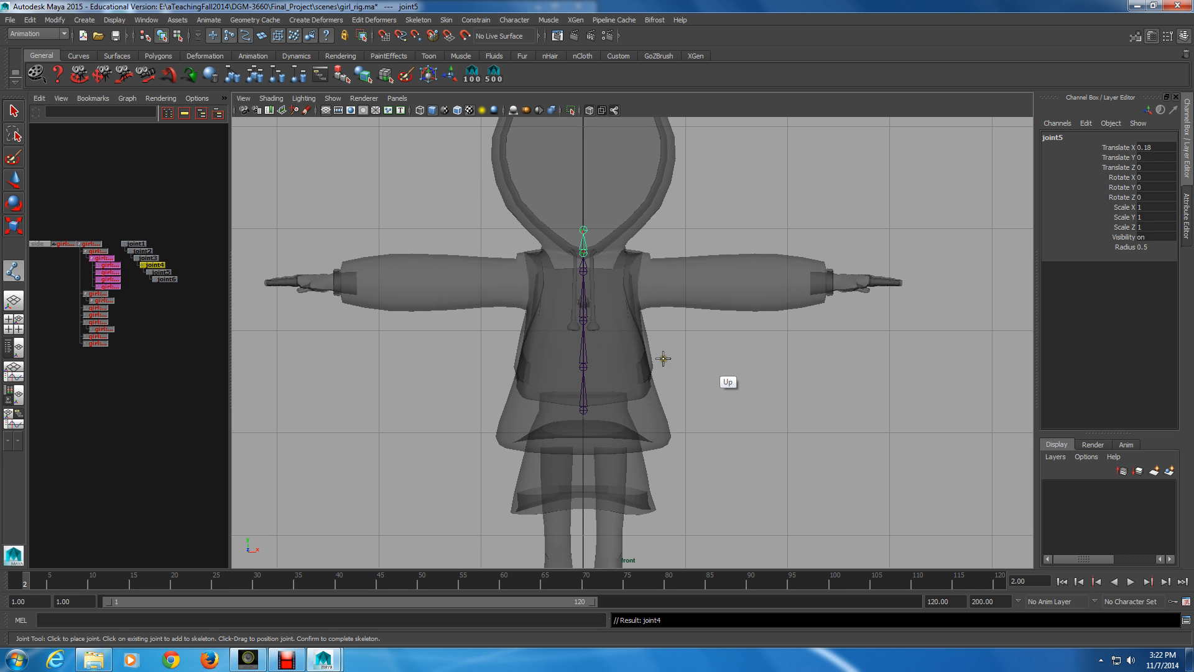
key(Up)
key(Up)
key(Up)
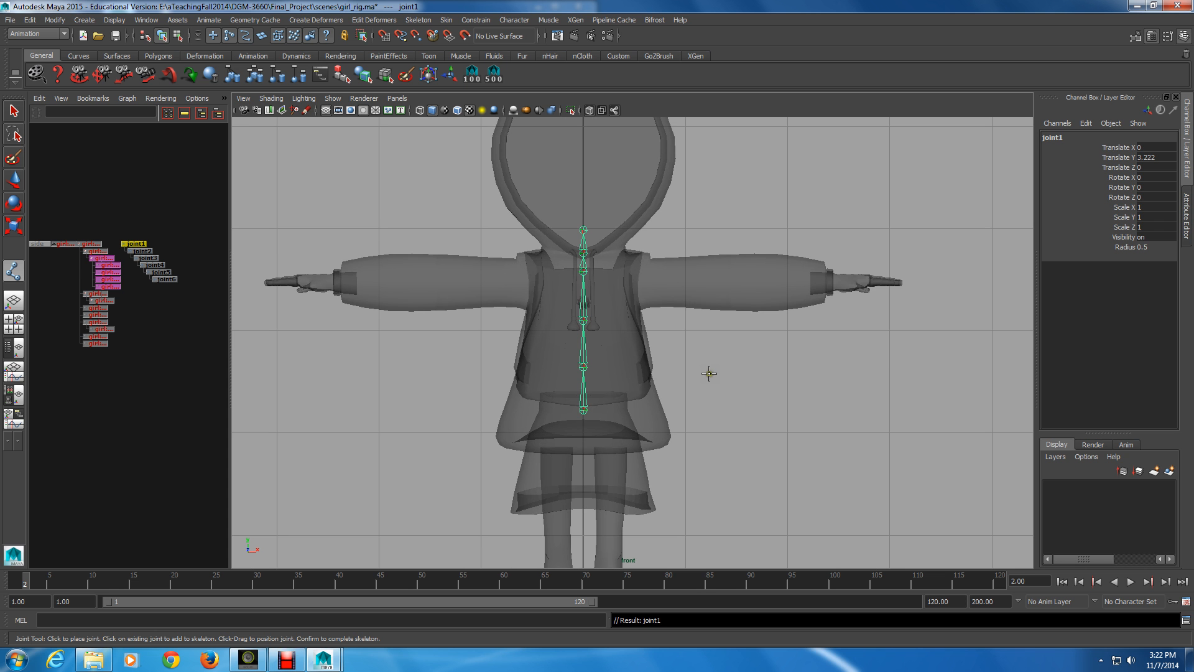
key(q)
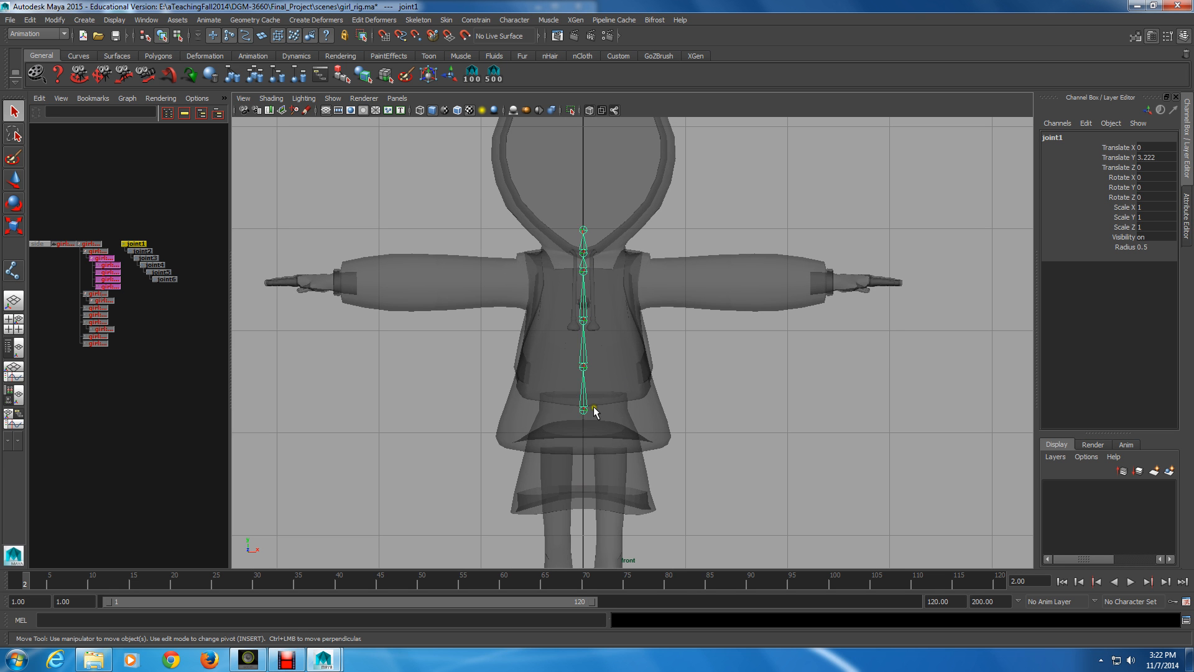
Add a head-end joint at the top of the head by duplicating the head joint and parenting the copy under the original
click(583, 230)
alt+middle_drag(583, 232, 614, 233)
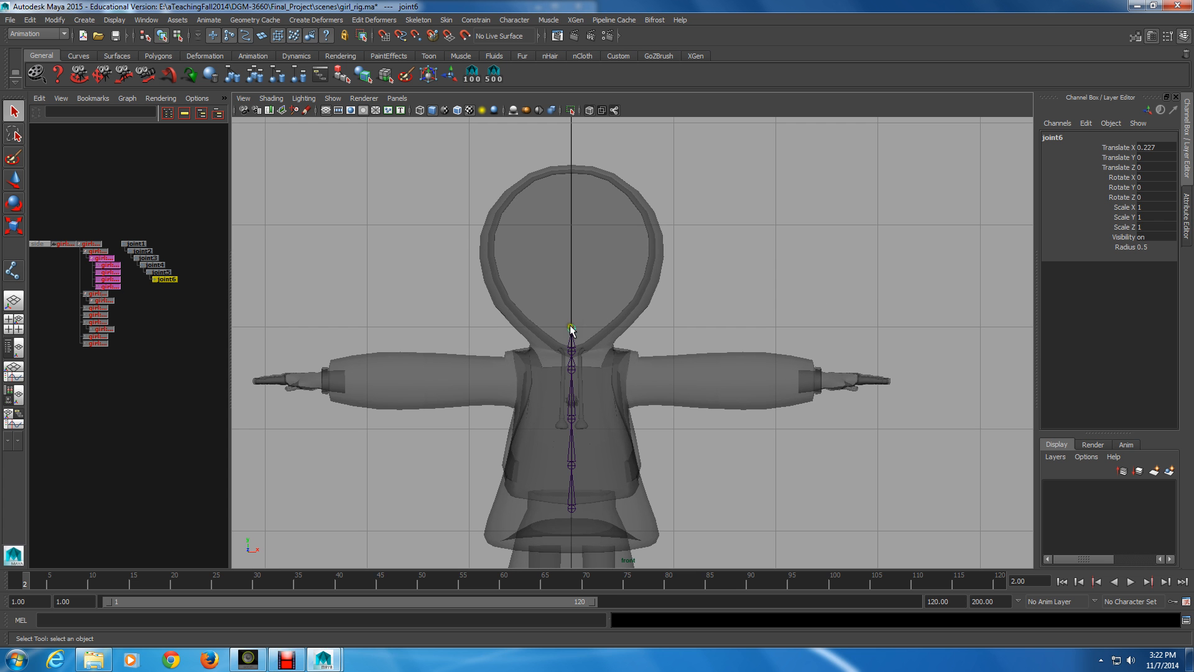
key(ctrl)
key(ctrl+d)
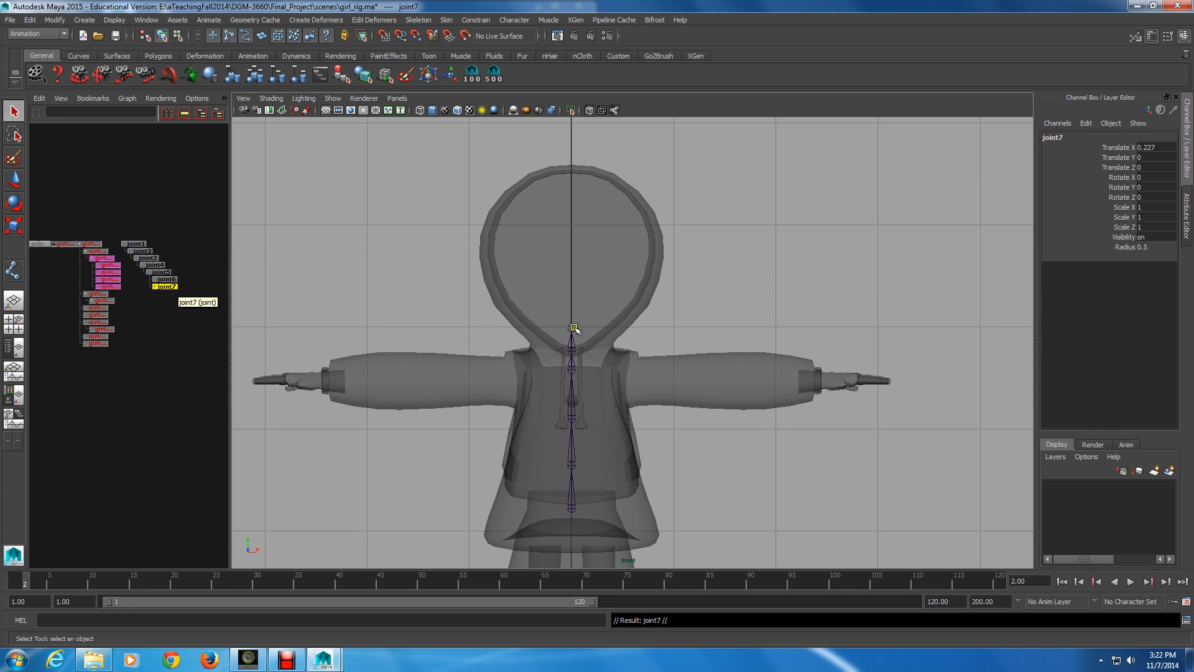
mouse_move(162, 287)
middle_down()
mouse_move(207, 243)
mouse_move(171, 275)
middle_up()
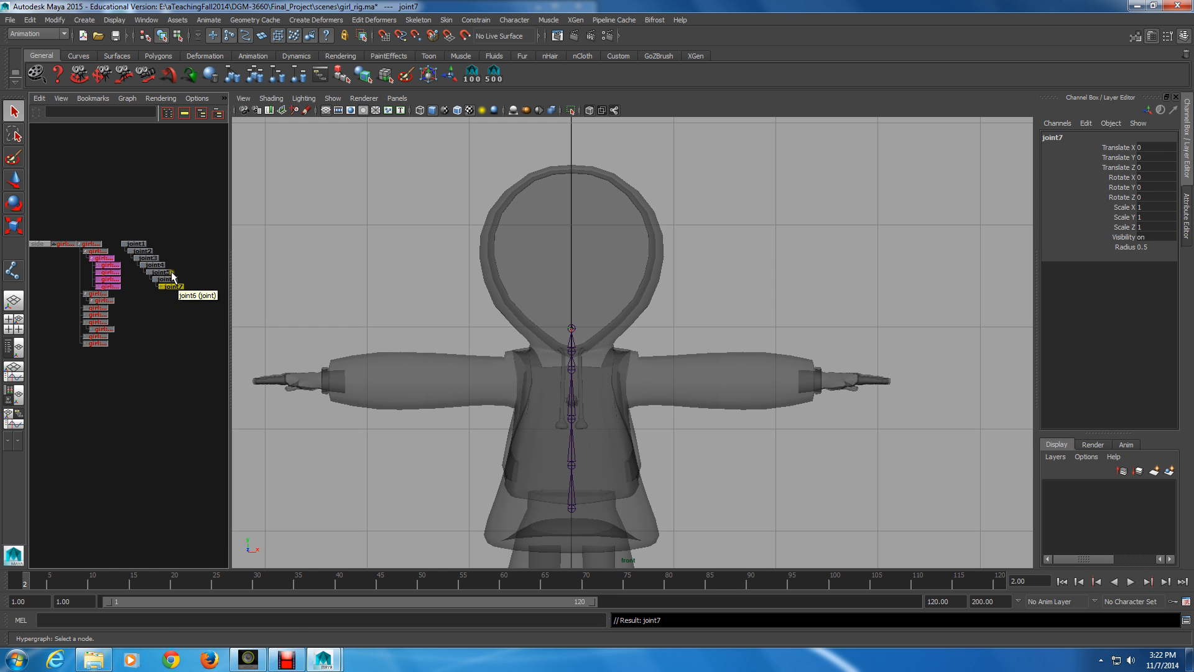
key(w)
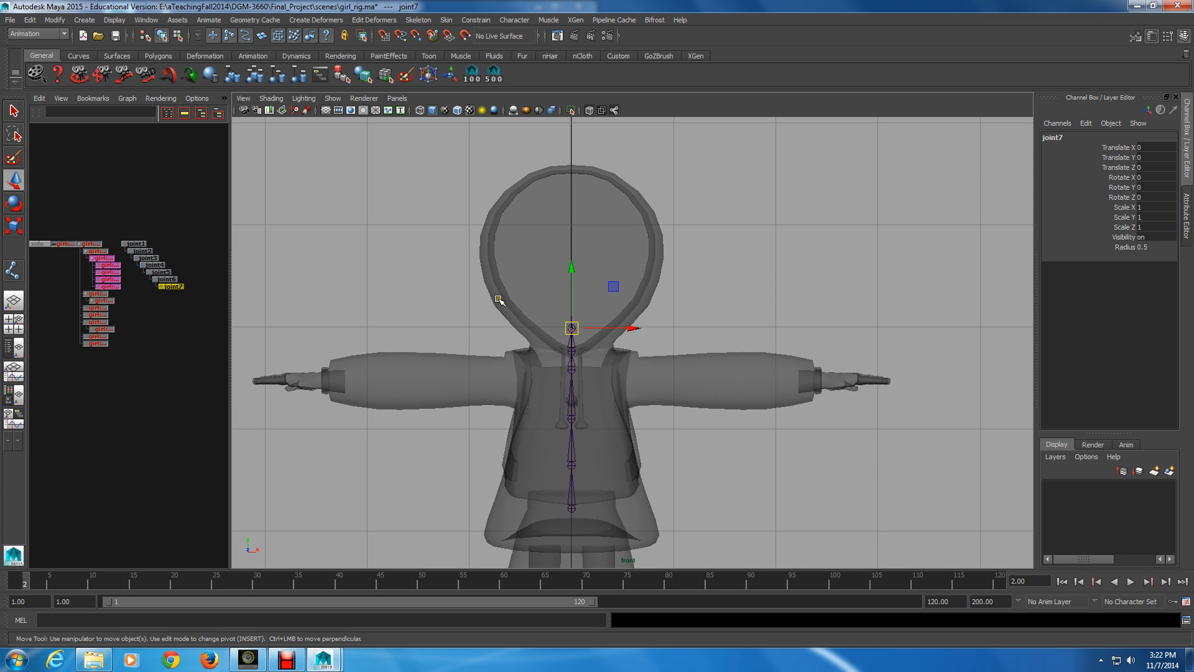
drag(571, 331, 585, 182)
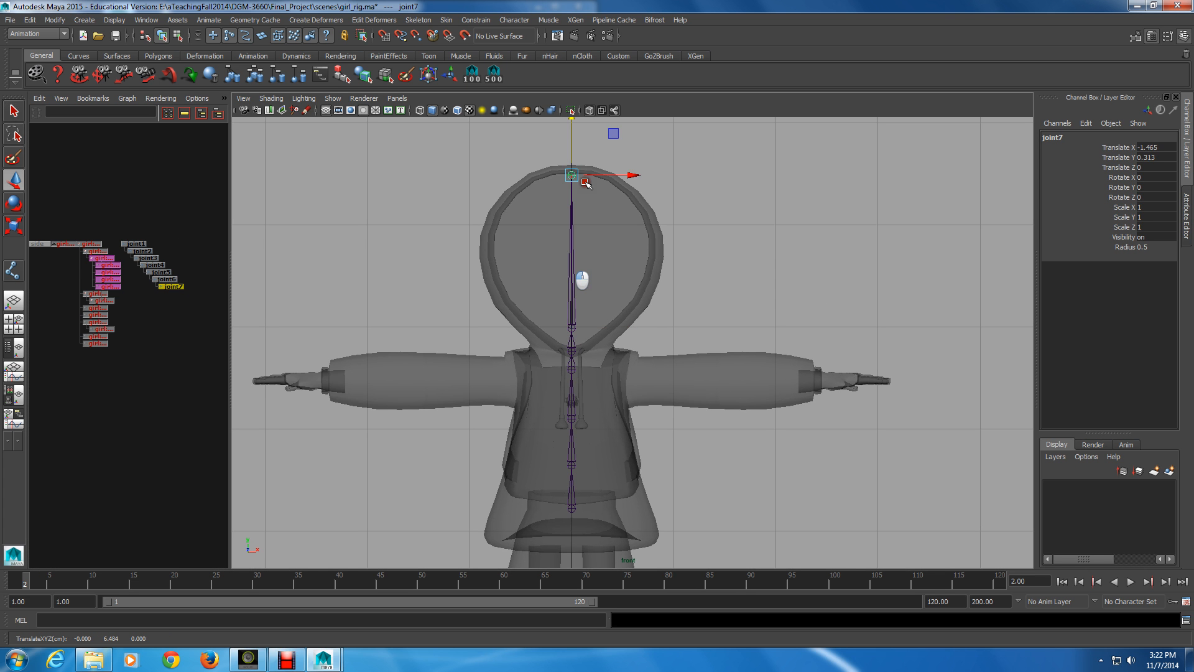
In the side view, move the hip root with the whole chain slightly back to Translate Z about -0.074
click(131, 242)
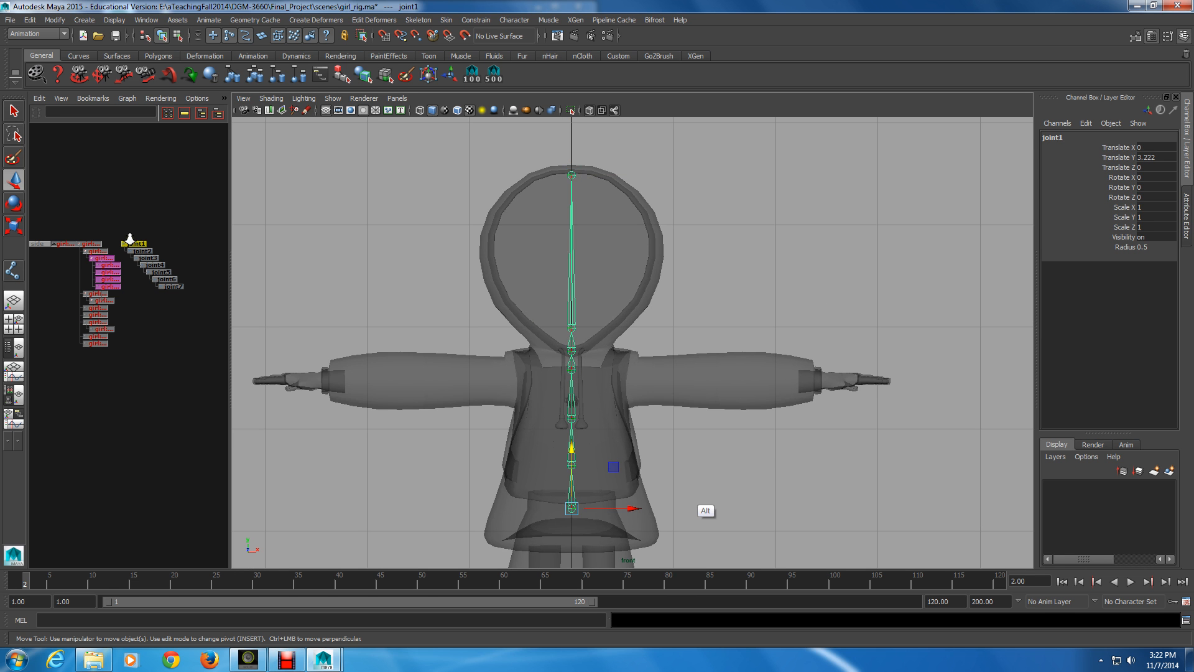
alt+right_drag(682, 495, 759, 447)
key(space)
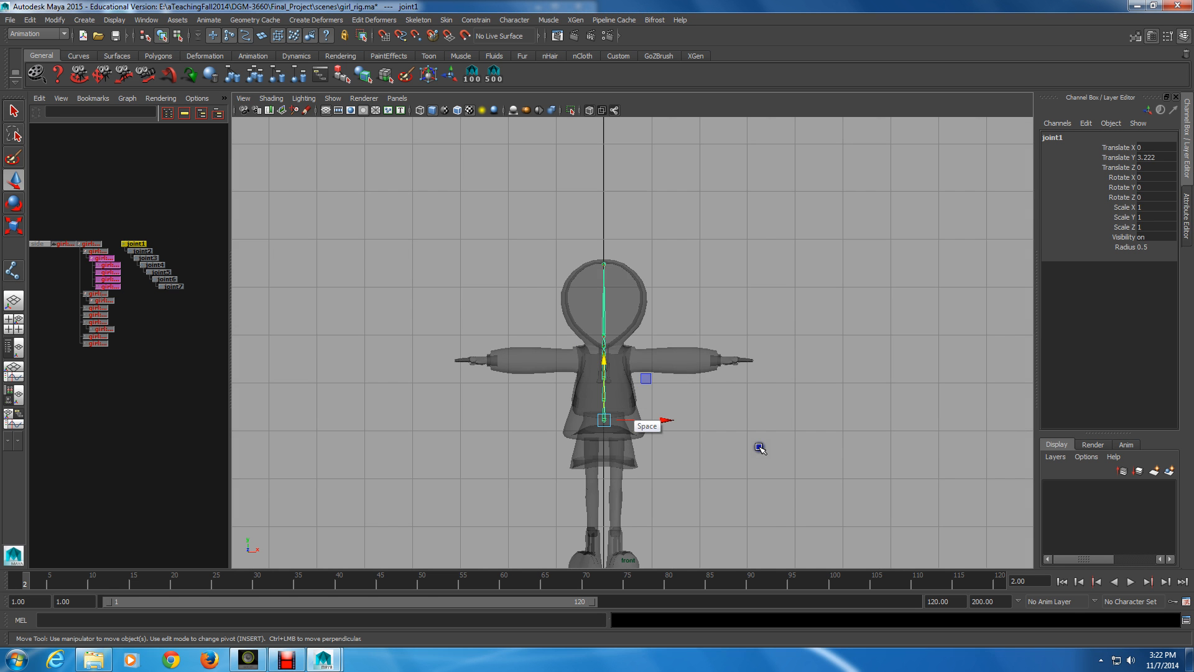
click(397, 99)
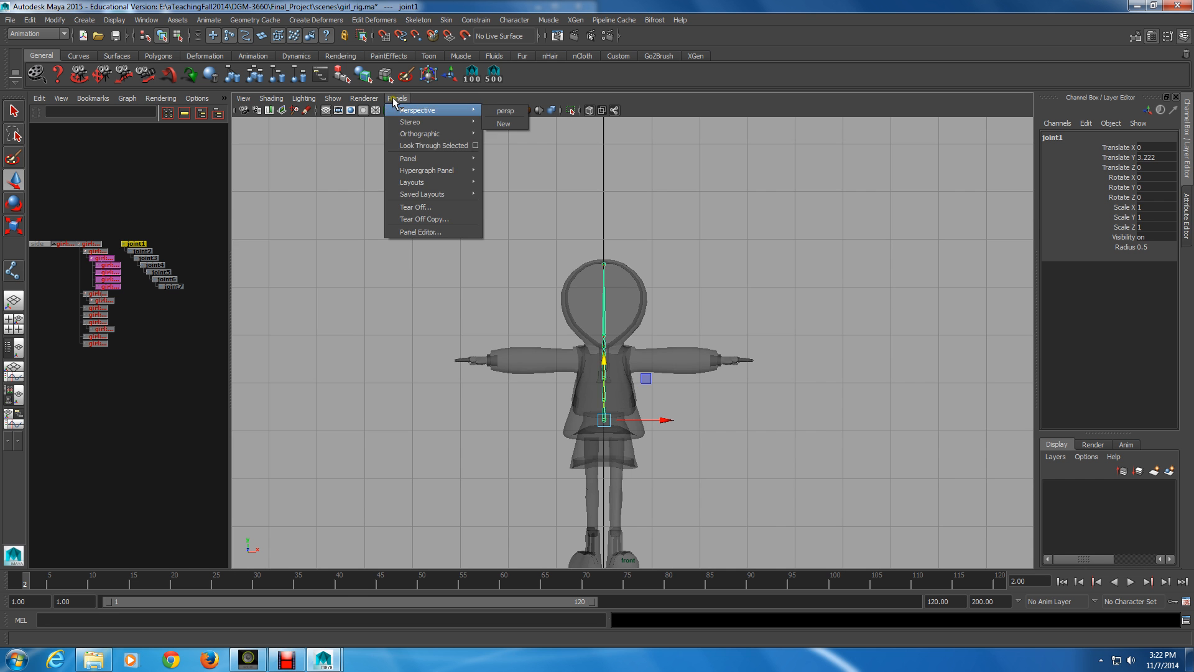
click(463, 132)
click(504, 147)
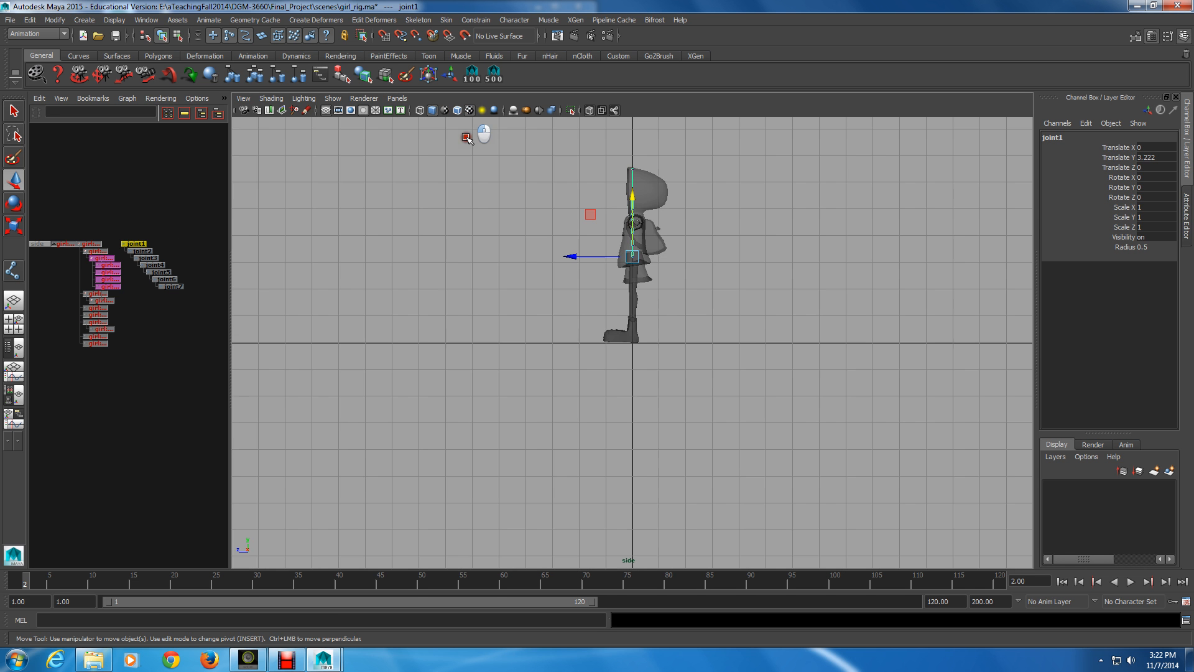
alt+middle_drag(726, 275, 695, 380)
alt+right_drag(696, 381, 630, 537)
alt+middle_drag(629, 537, 655, 476)
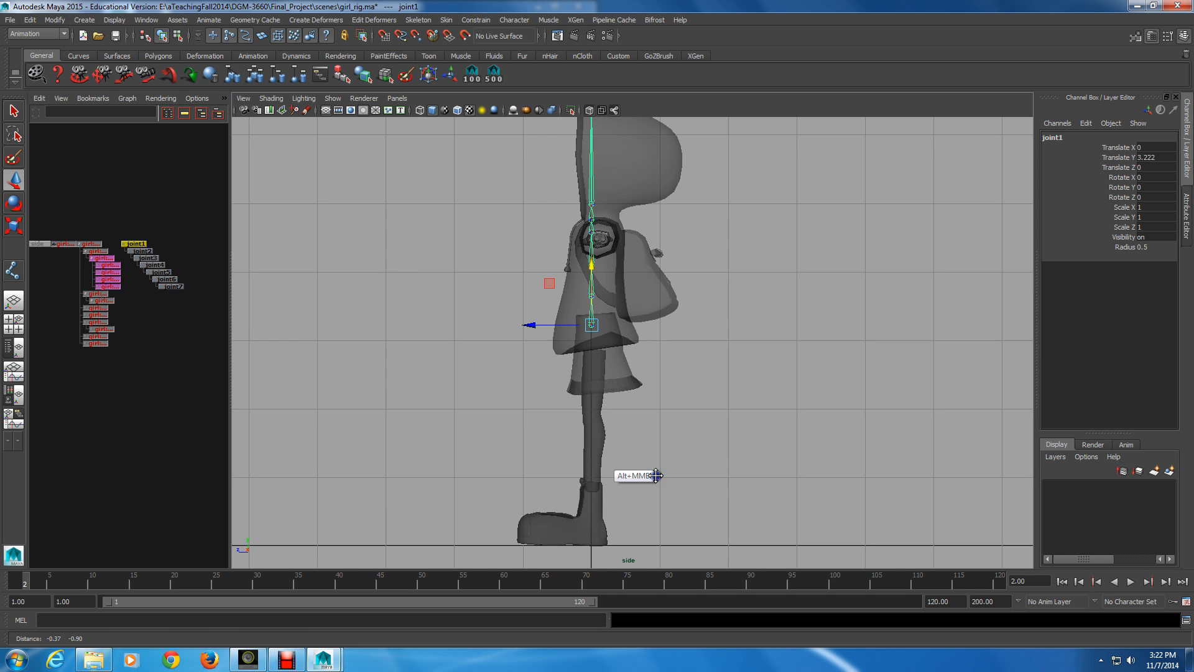
alt+right_drag(655, 476, 717, 420)
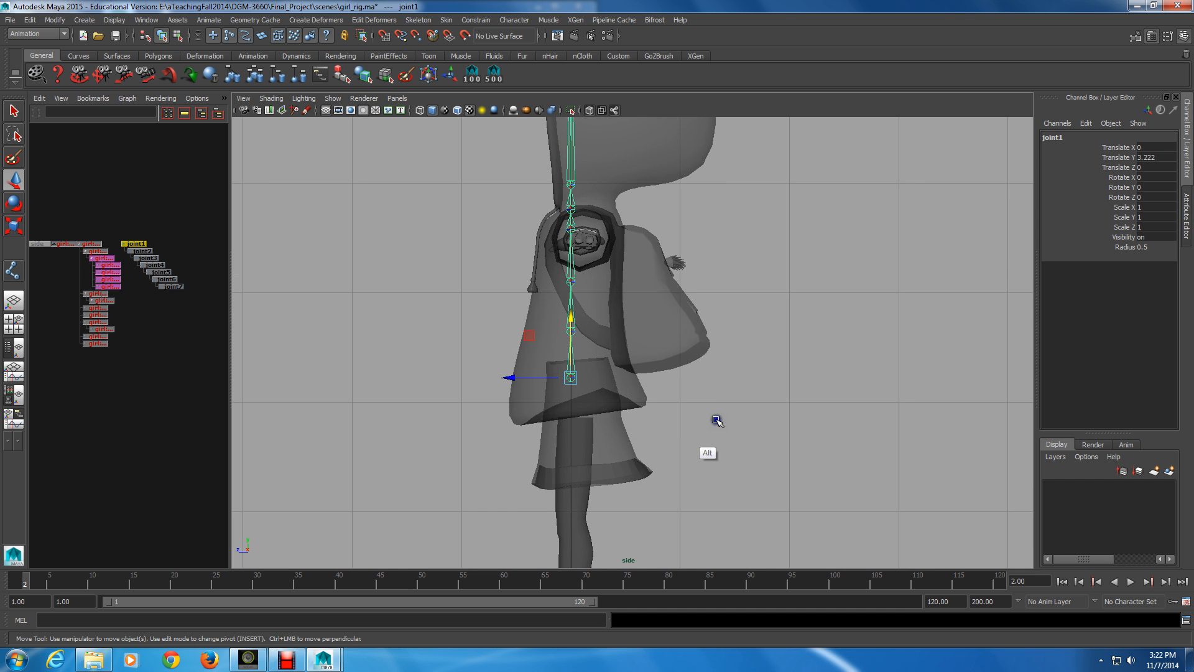
drag(509, 378, 529, 381)
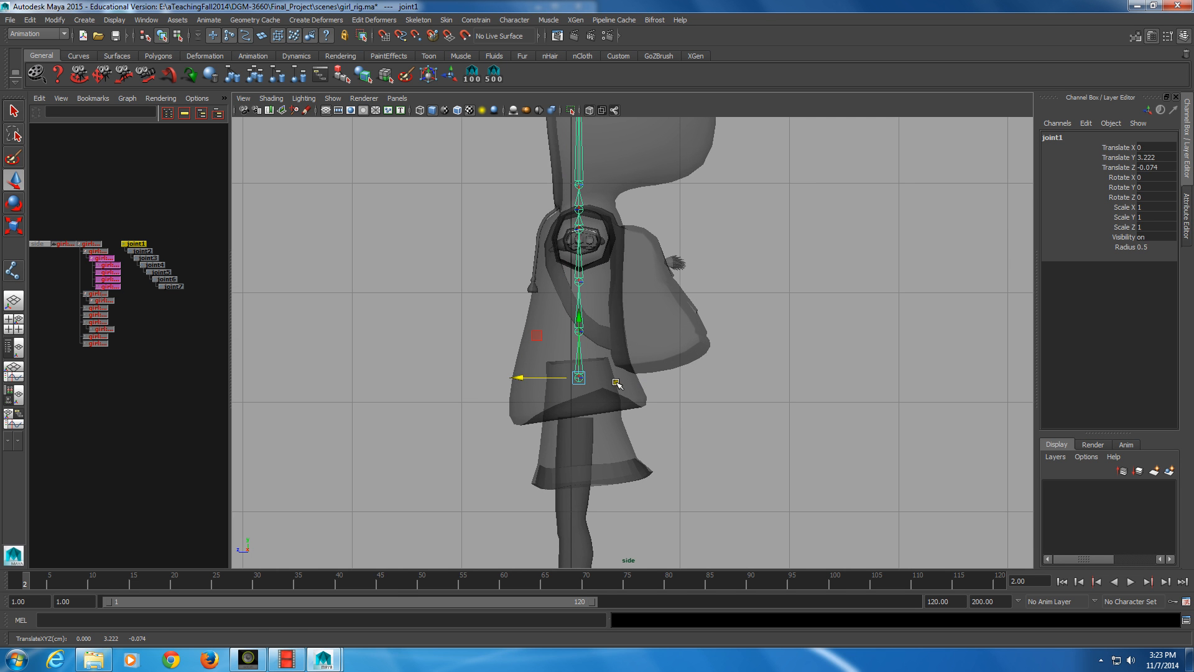
In the side view, shift the first spine joint slightly forward to Translate Z -0.023 and the chest joint back to about 0.063
key(Down)
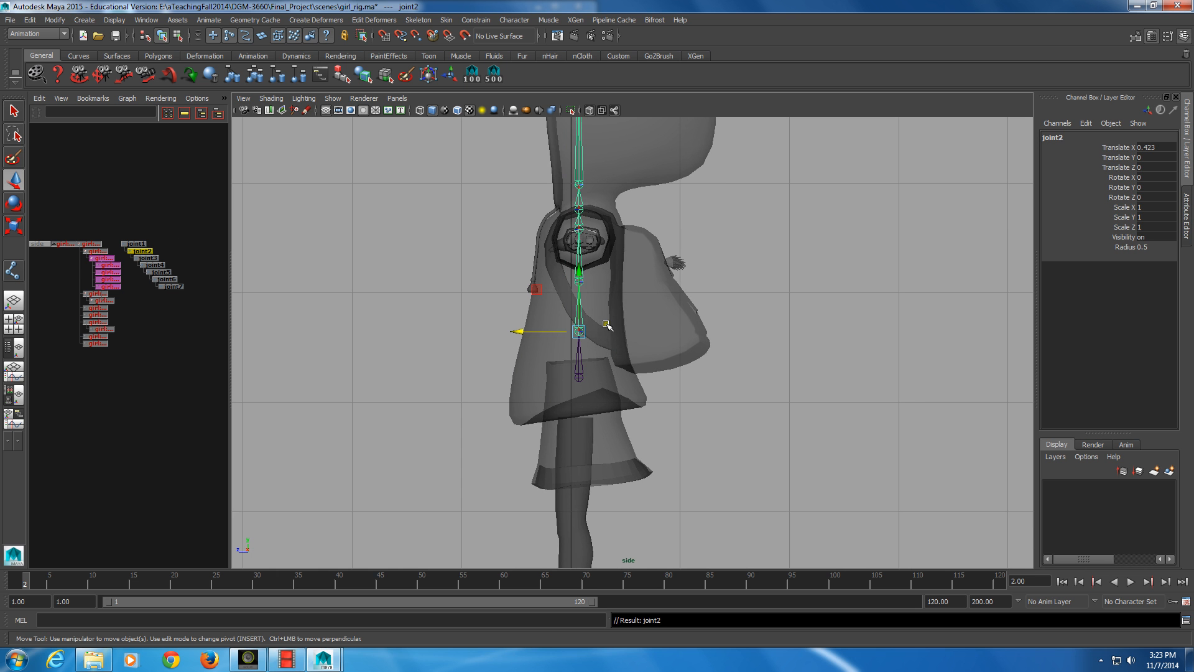
click(524, 326)
drag(525, 326, 527, 274)
key(Down)
key(Down)
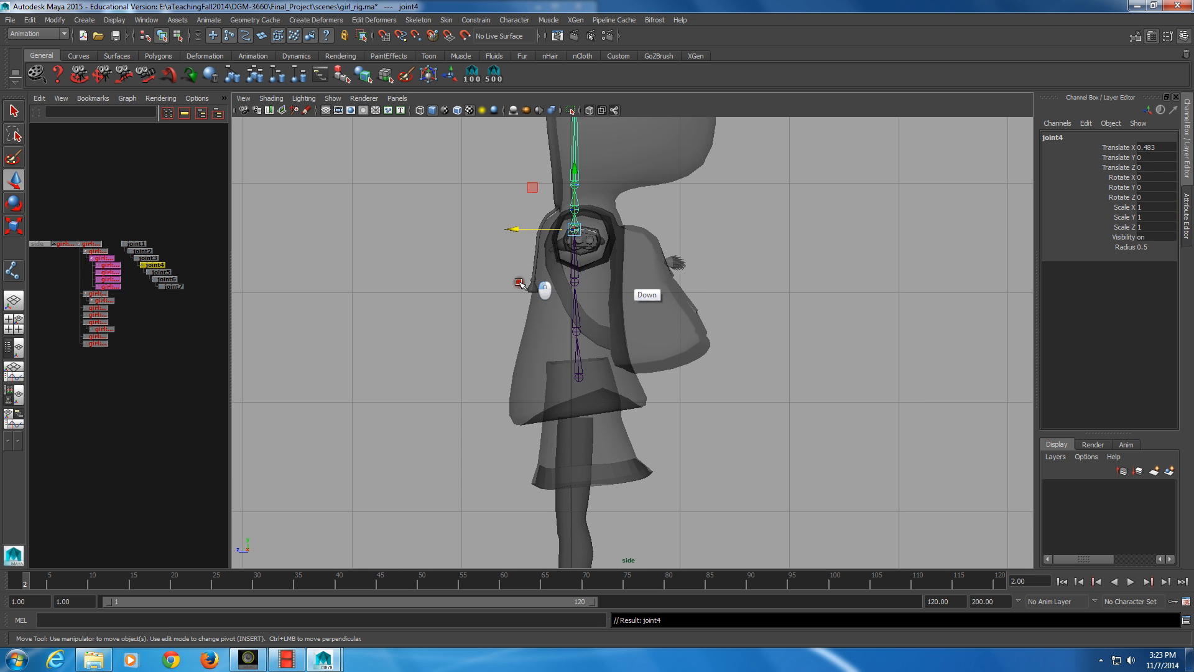
drag(512, 229, 523, 231)
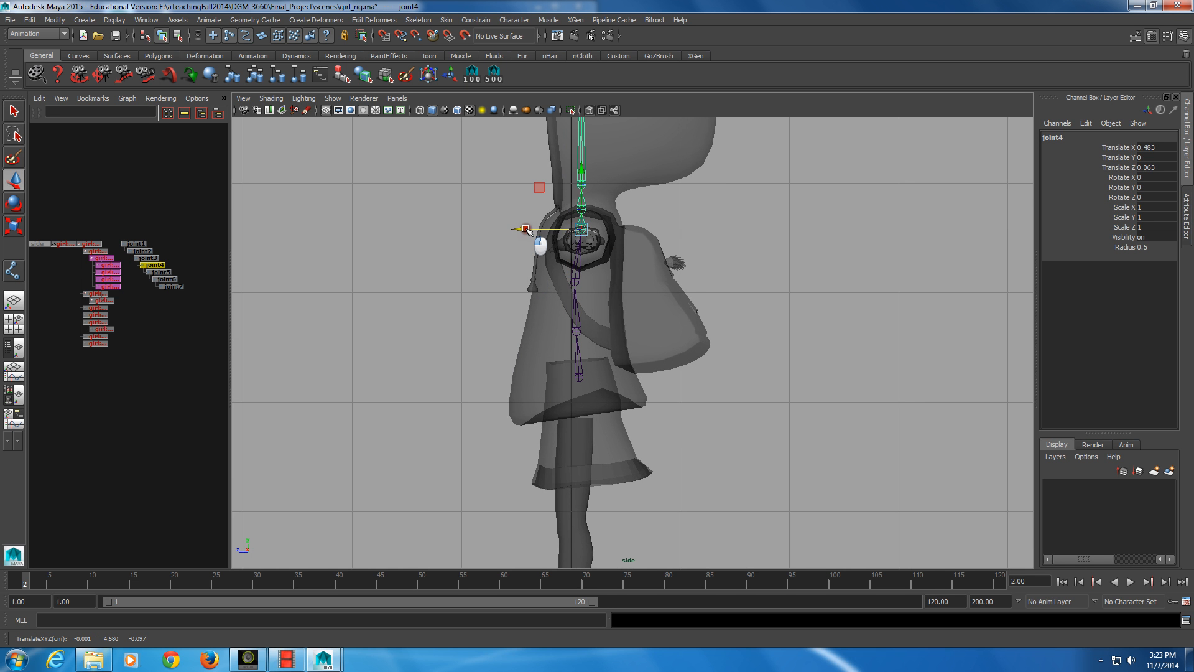
Move the neck joint back to Translate Z -0.04 and the head joint up and back to Translate X 0.261, Z -0.074
key(Down)
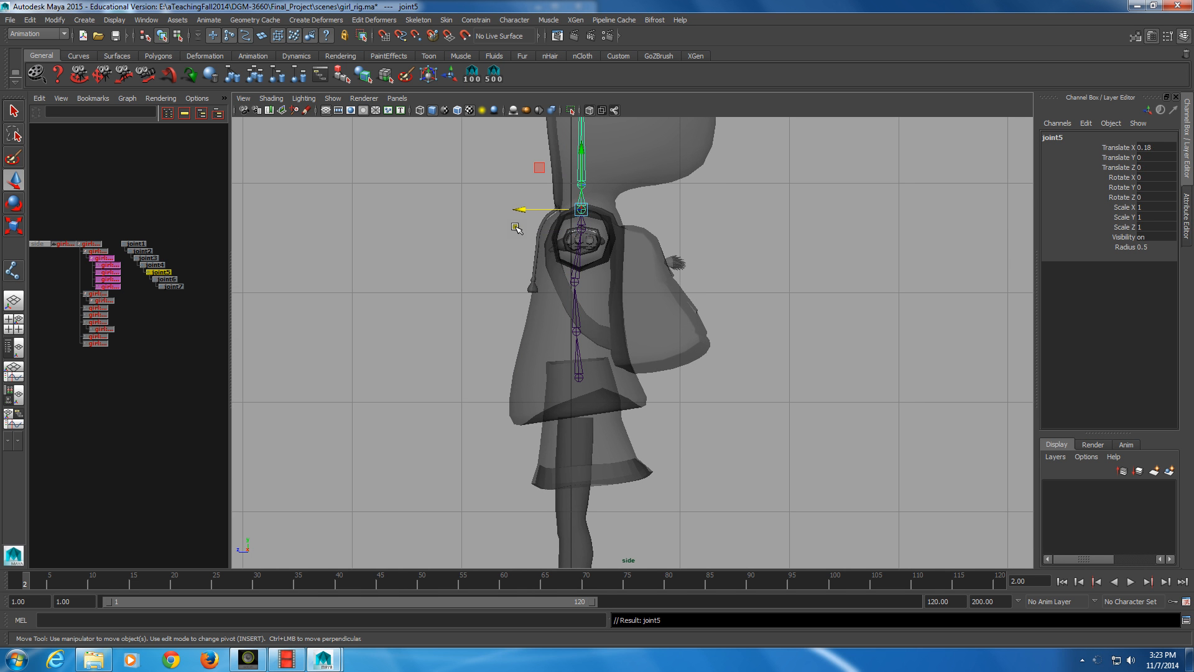
drag(518, 209, 533, 184)
key(Down)
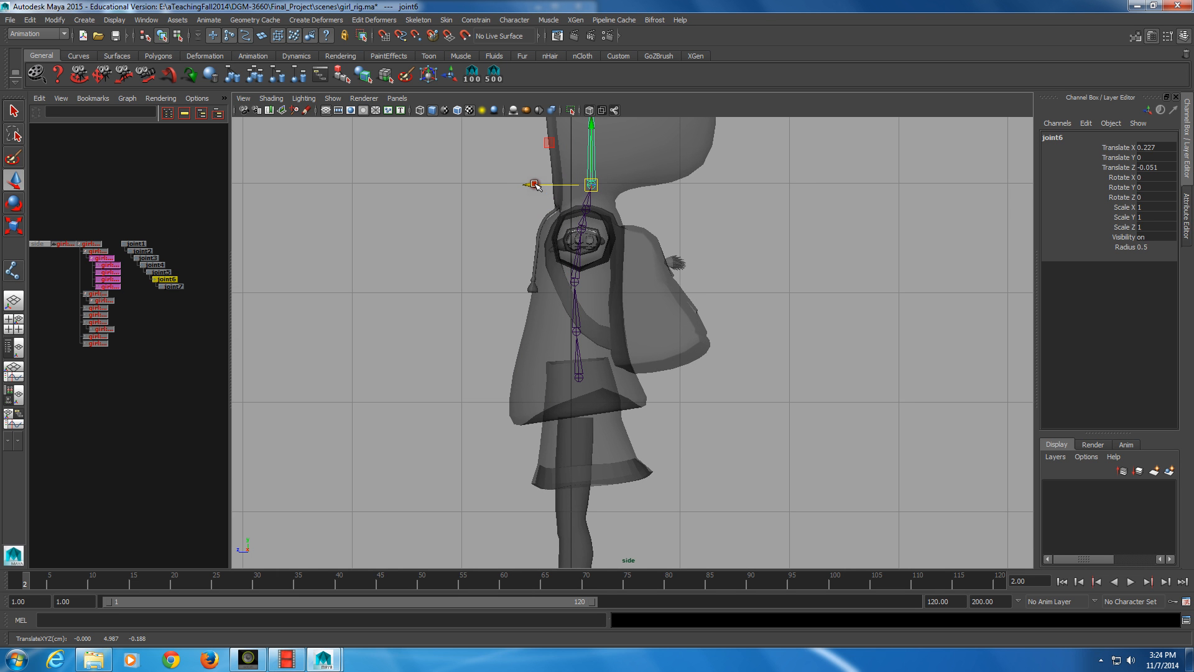
drag(591, 185, 594, 183)
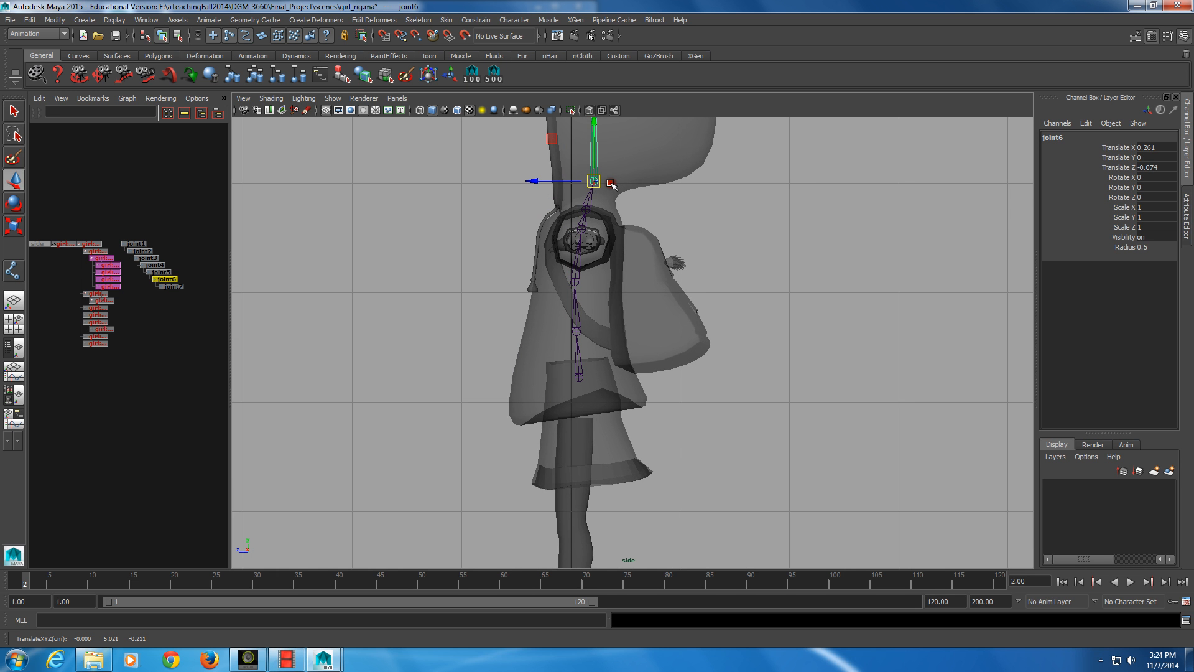
Set the Move tool's axis to Object so the head joint's own orientation is shown
alt+right_drag(762, 210, 707, 233)
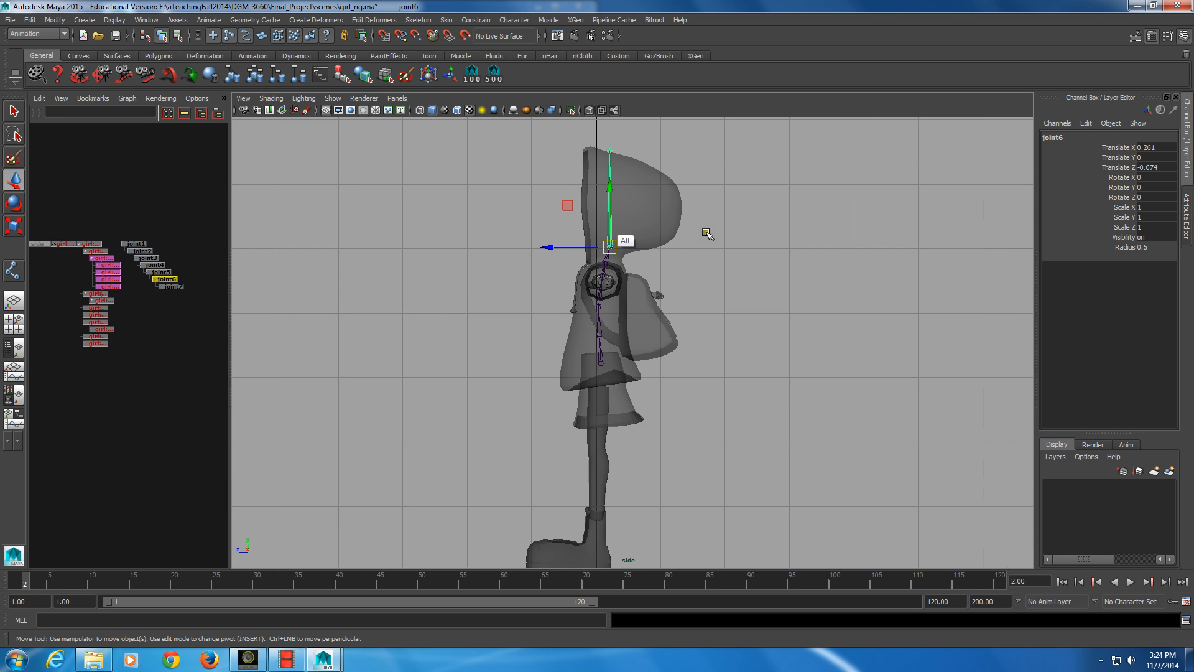
alt+middle_drag(614, 204, 604, 229)
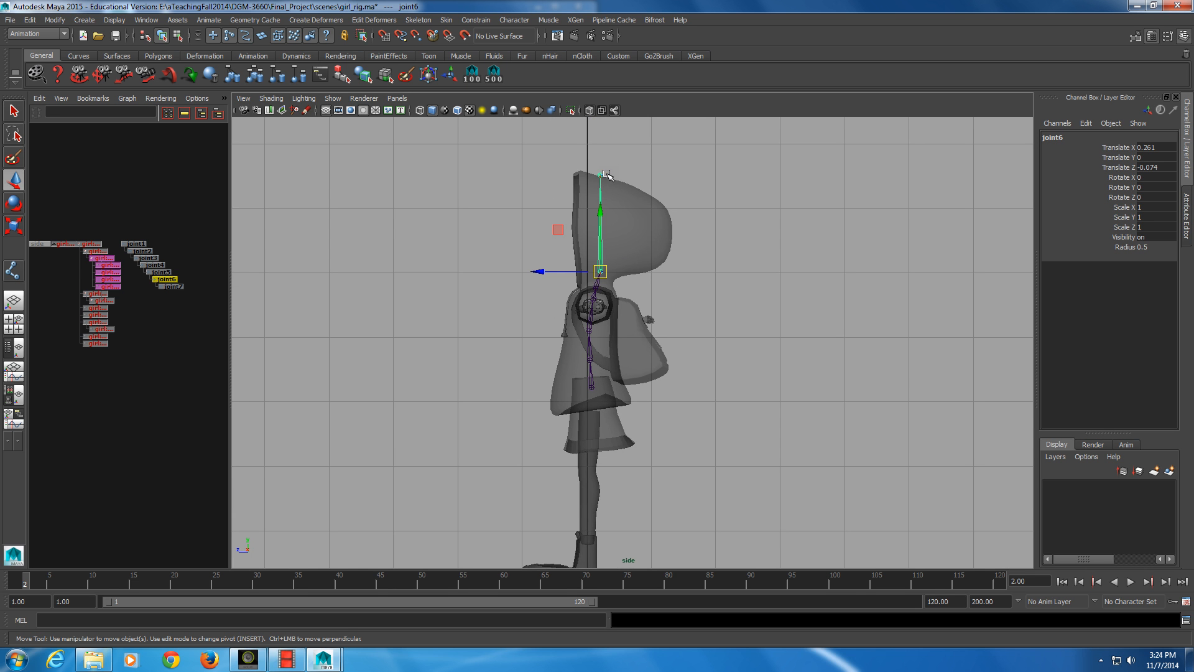
alt+right_drag(606, 175, 661, 349)
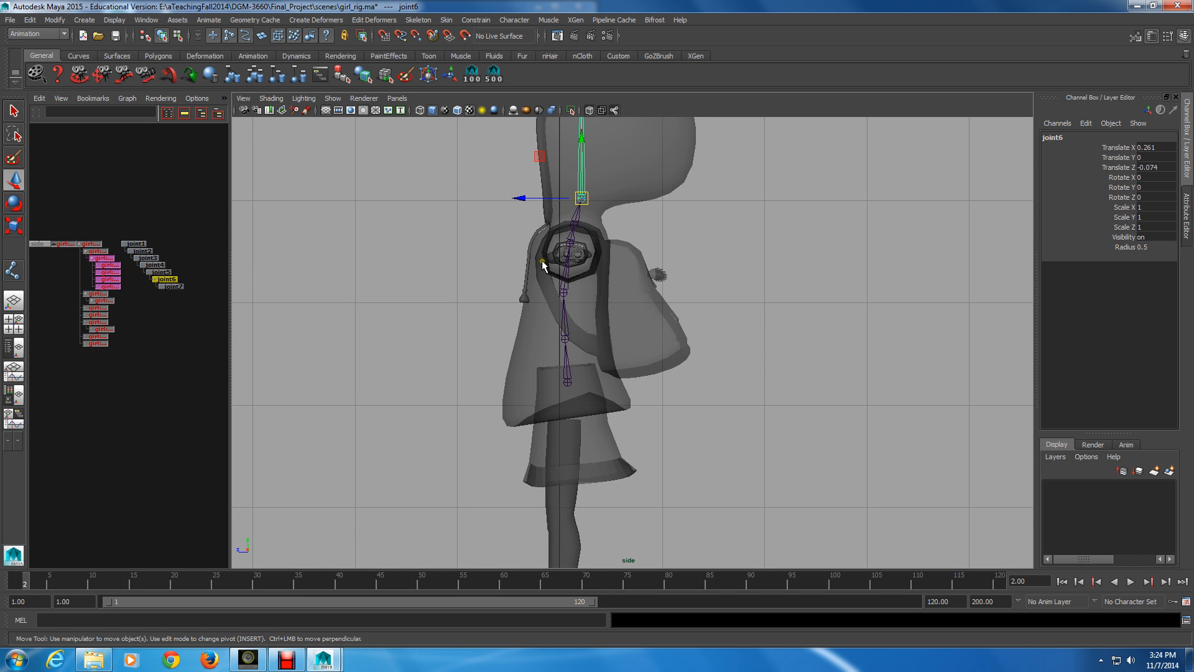
double_click(14, 179)
double_click(7, 178)
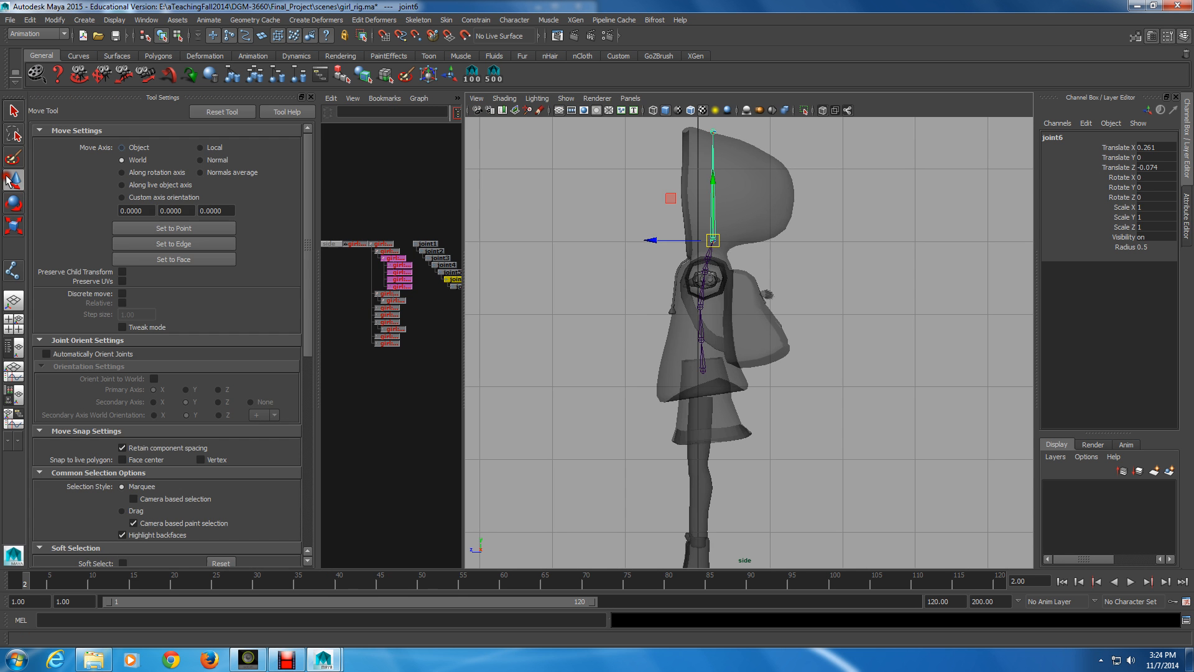
click(123, 146)
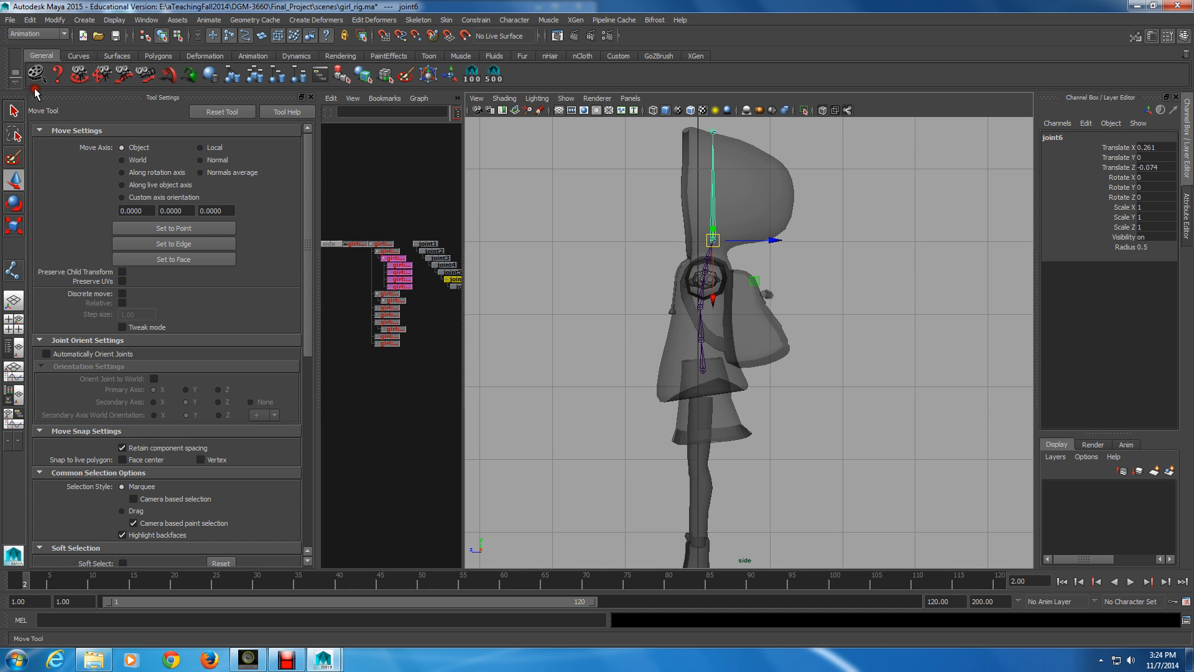
click(15, 179)
click(311, 97)
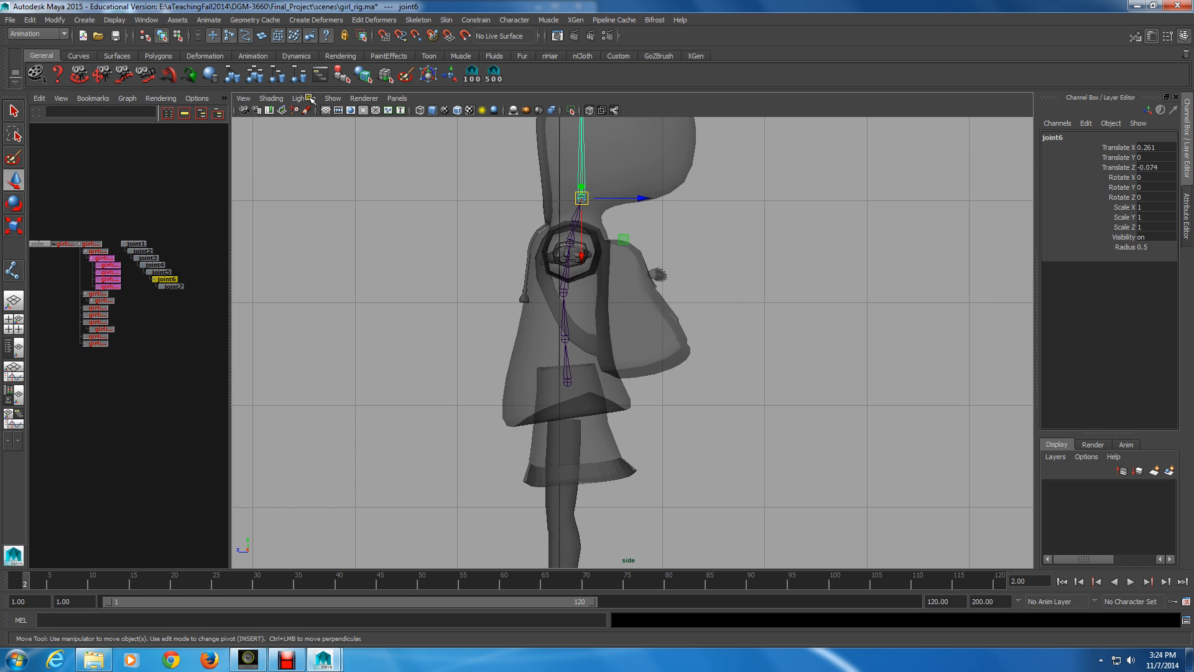
Switch the viewport to the perspective camera and examine the spine and head joints from the front
key(space)
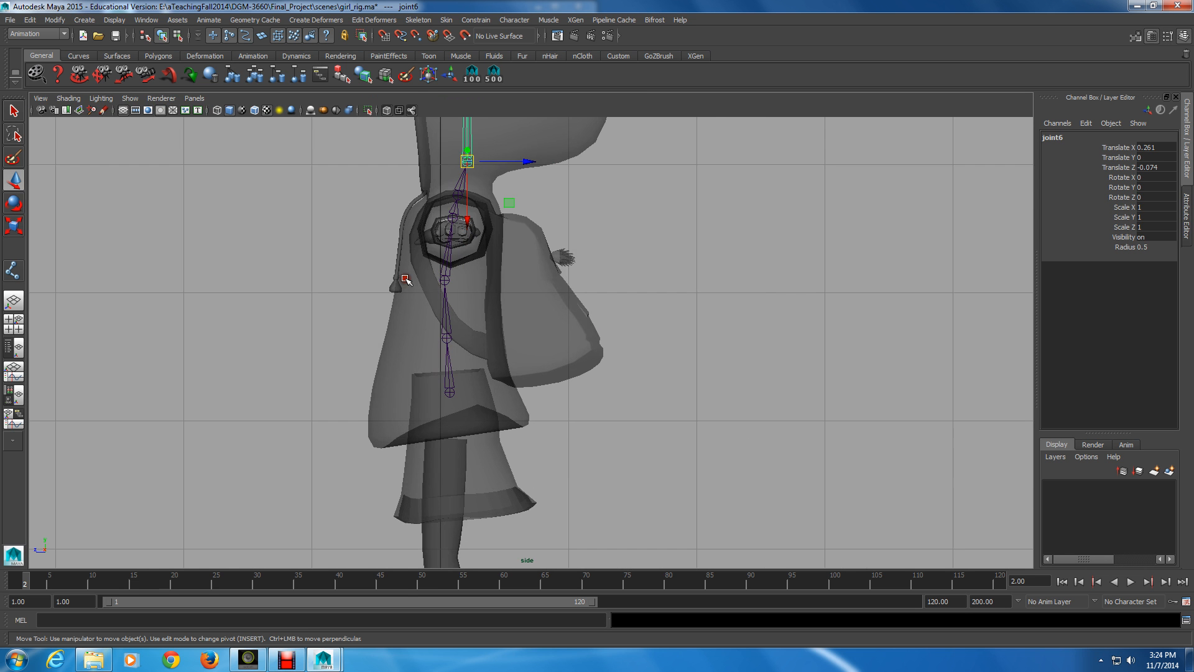
key(space)
click(397, 98)
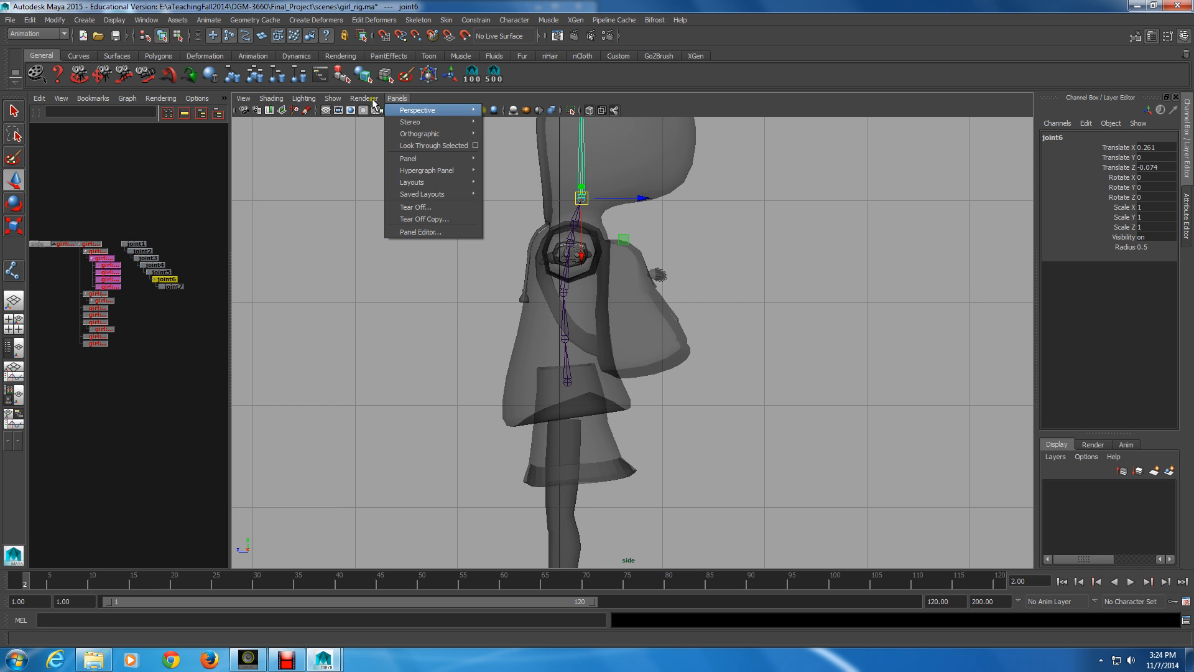
click(410, 110)
click(505, 111)
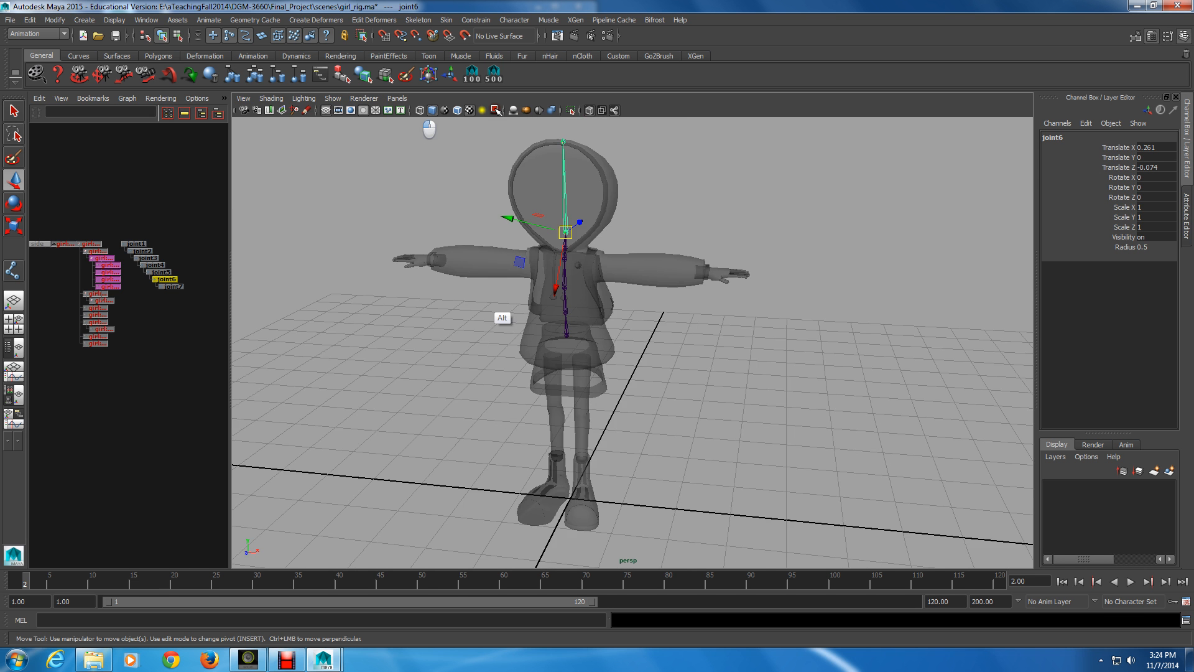
alt+drag(500, 327, 545, 343)
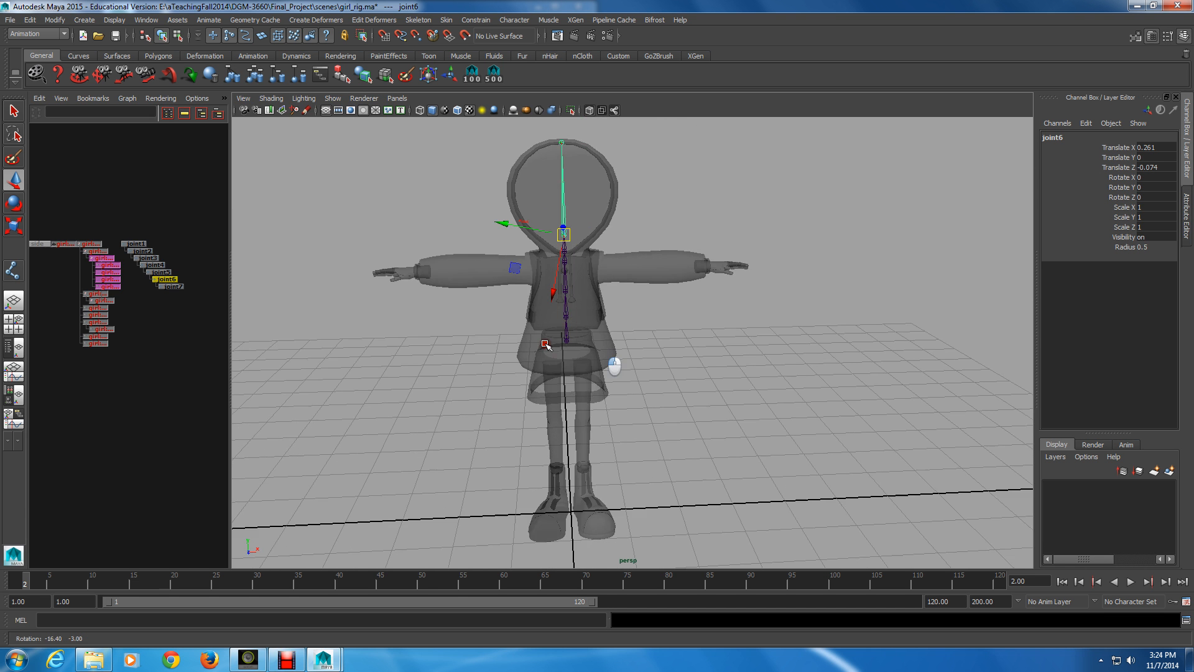
alt+middle_drag(546, 343, 616, 352)
alt+drag(617, 351, 680, 393)
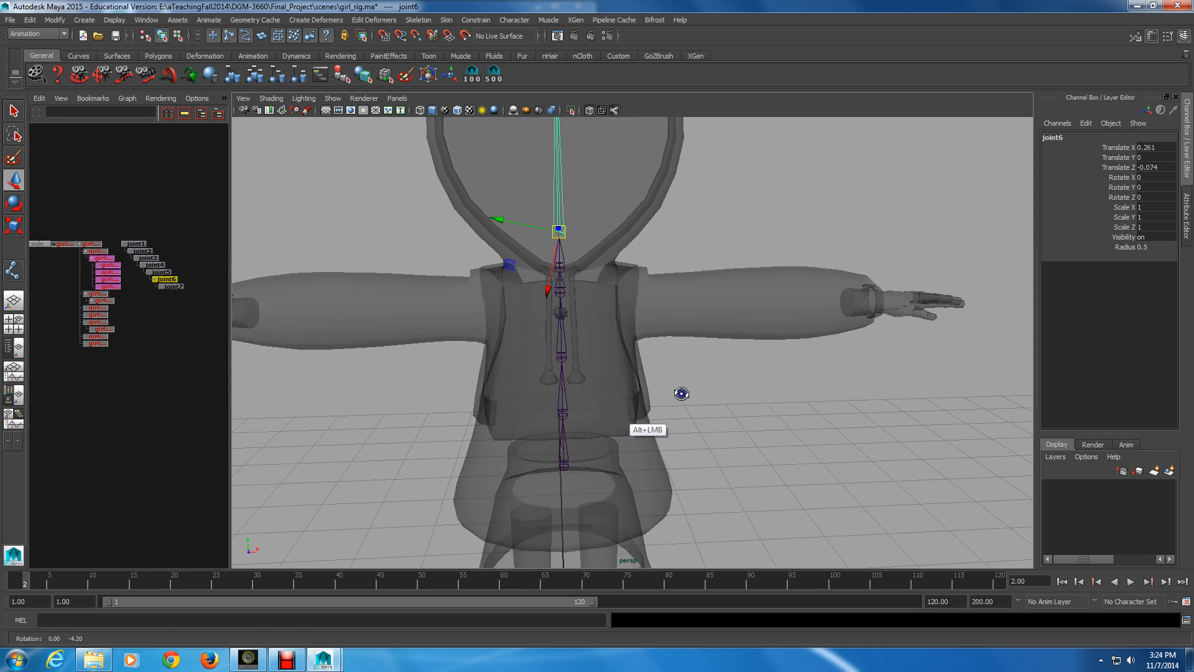
alt+middle_drag(681, 393, 622, 445)
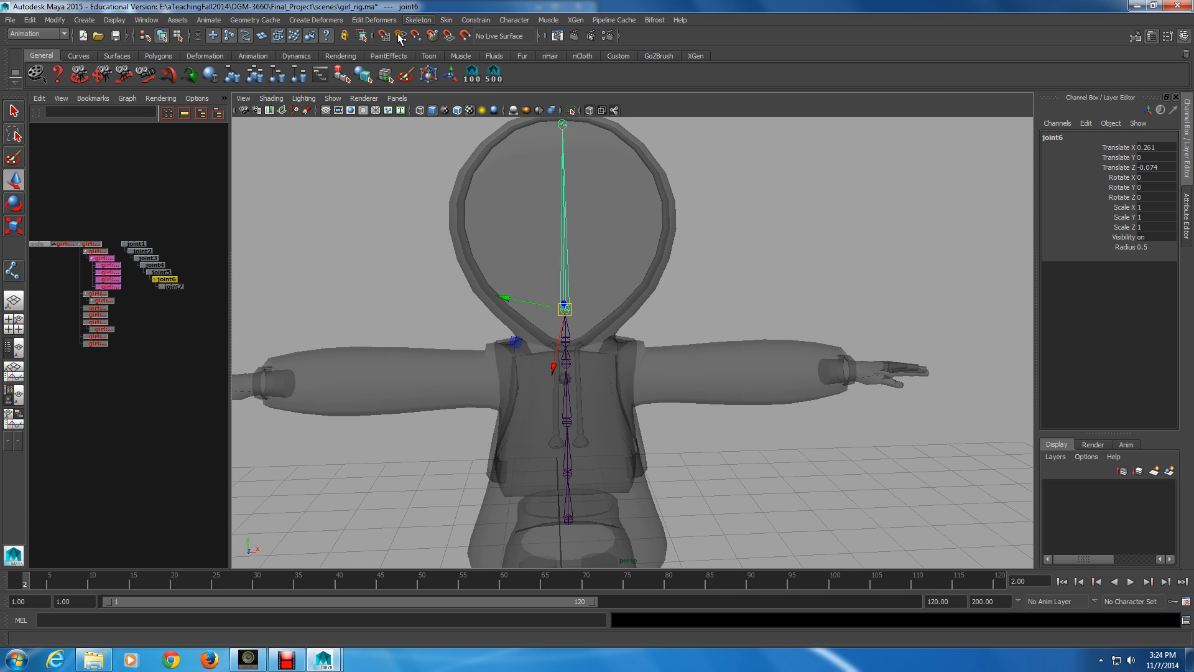
Orient the head joint with primary axis X, secondary axis Y and world orientation +Y, with orienting of child joints turned off
click(419, 20)
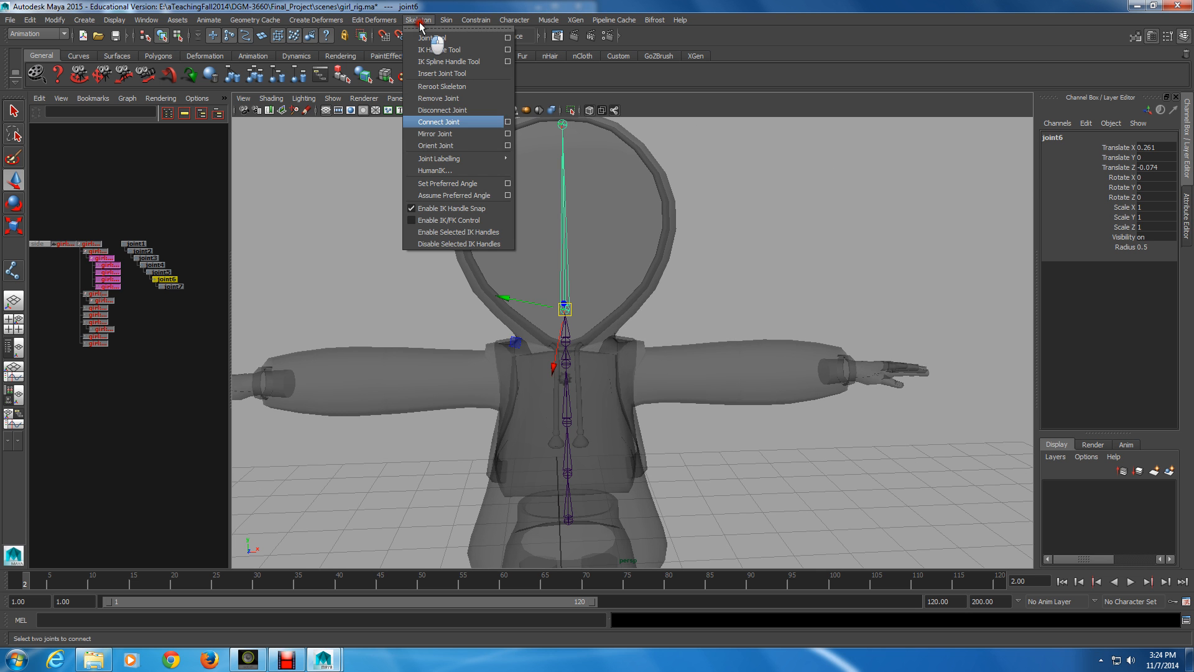
click(508, 145)
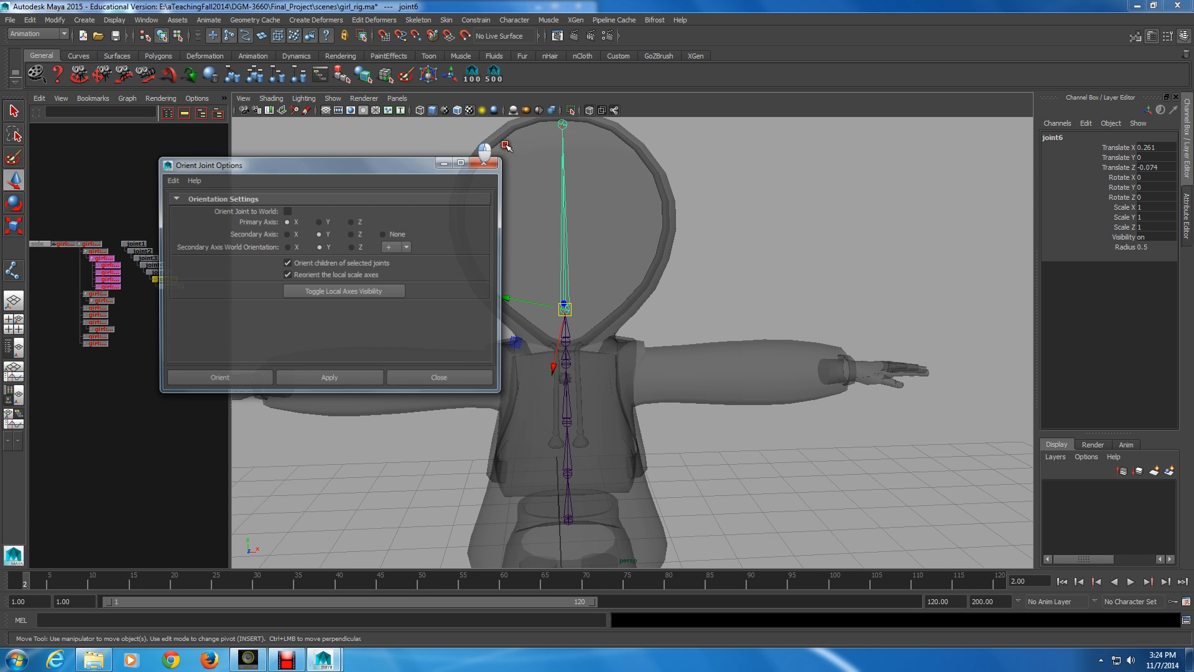
drag(404, 164, 275, 103)
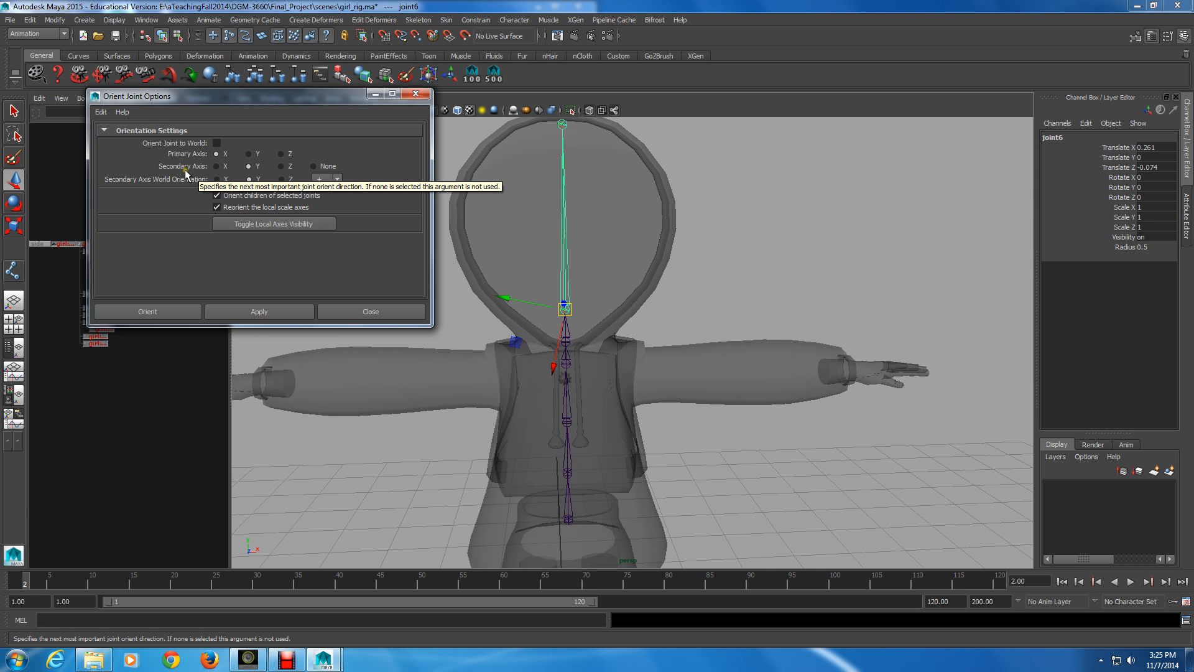
alt+drag(646, 330, 206, 184)
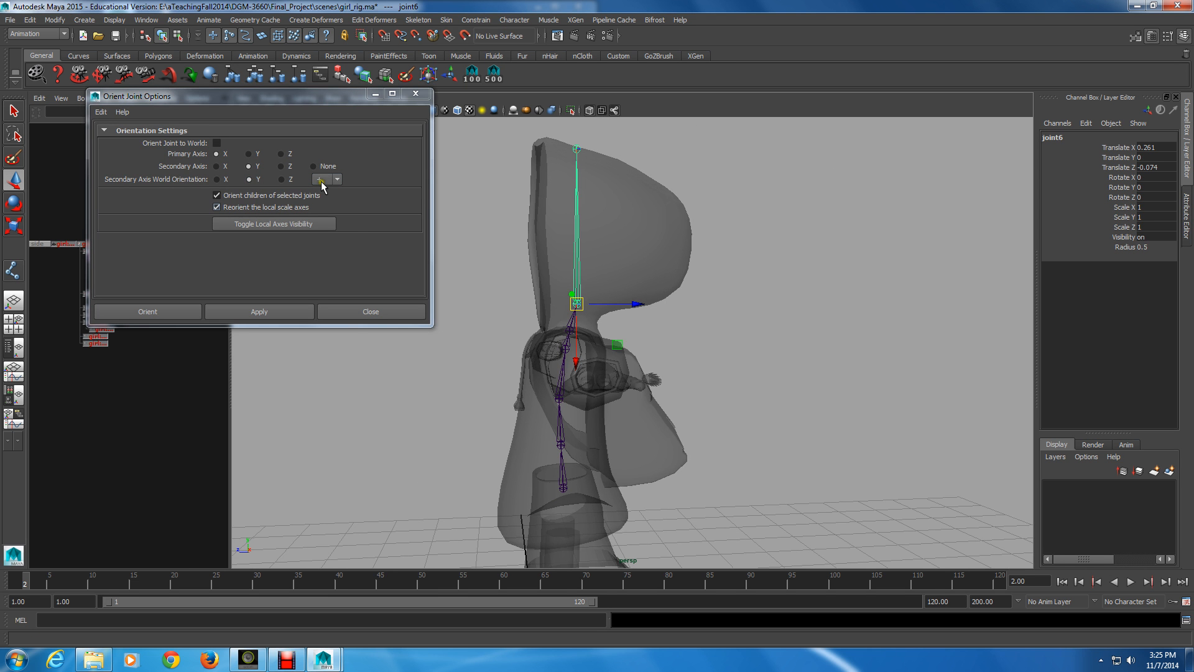
click(232, 194)
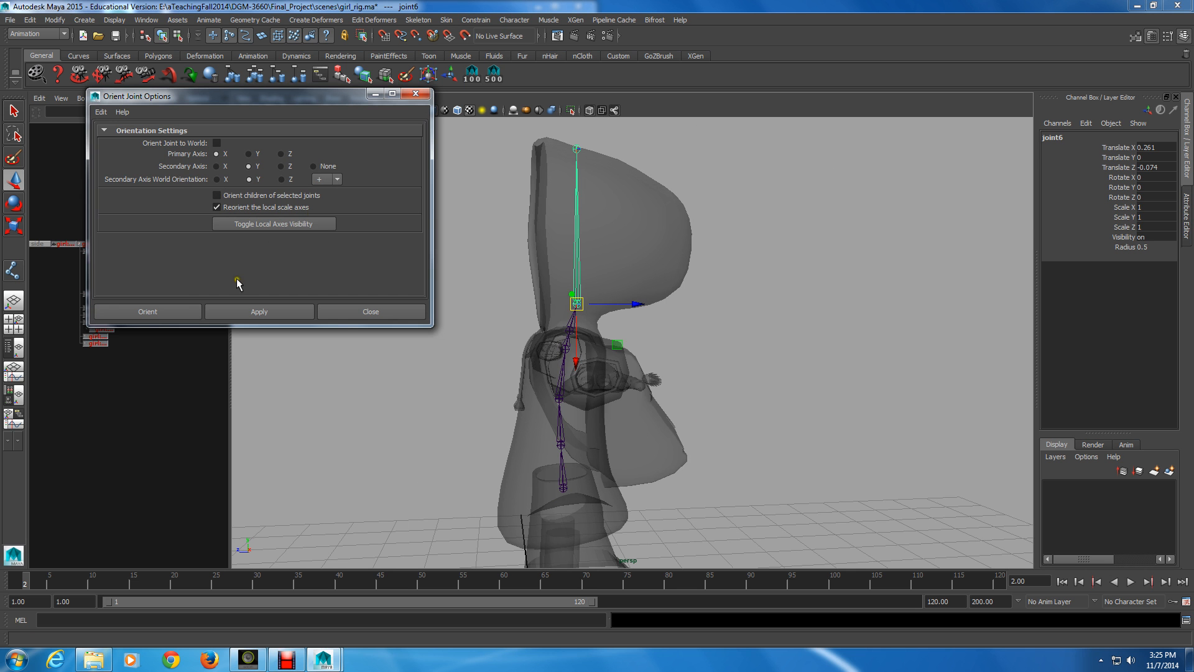
click(198, 304)
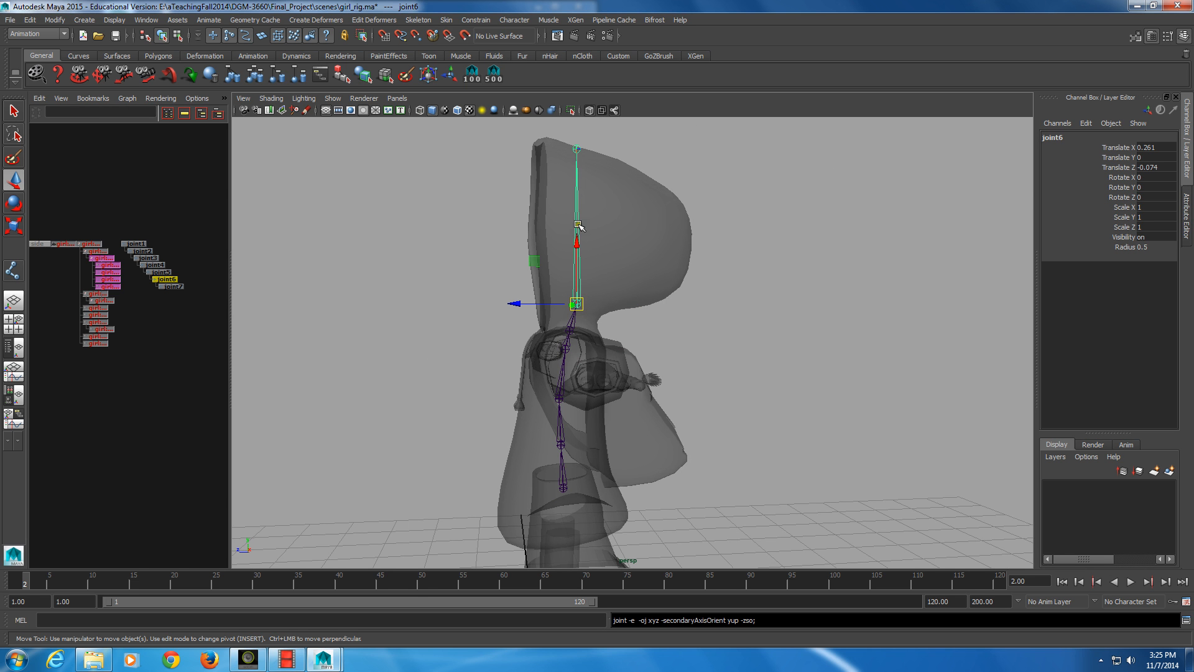
Reposition only the neck joint by its pivot to Translate X 0.214, Z -0.075, keeping the head joint in place
key(alt)
alt+drag(562, 172, 348, 279)
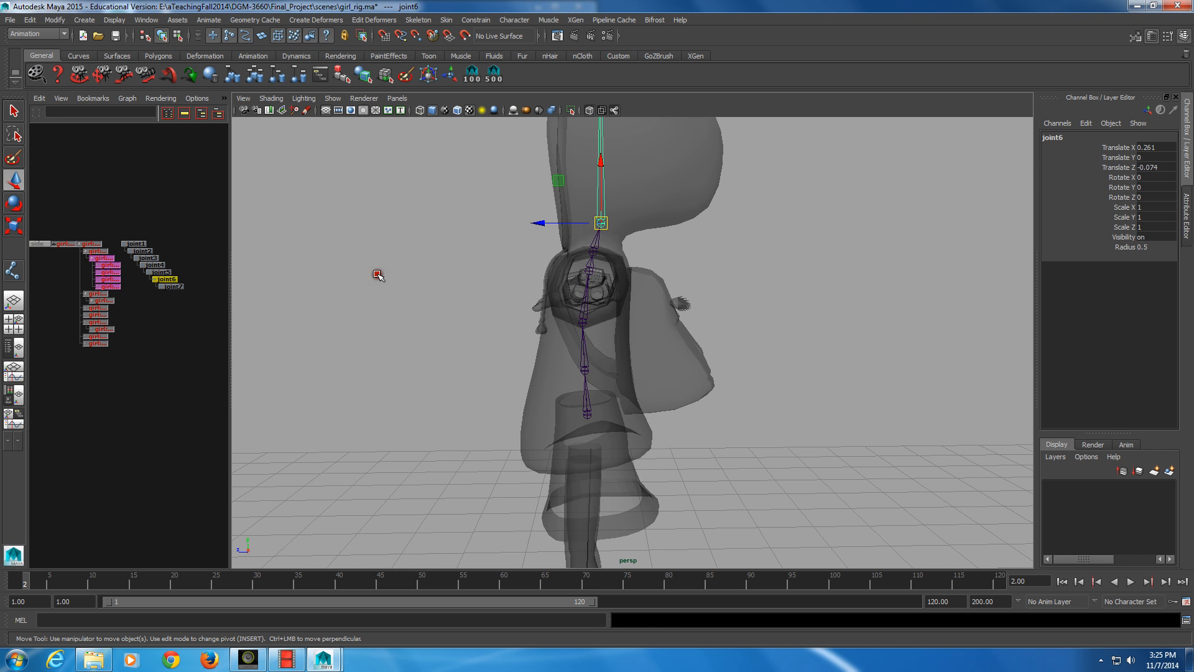
key(Up)
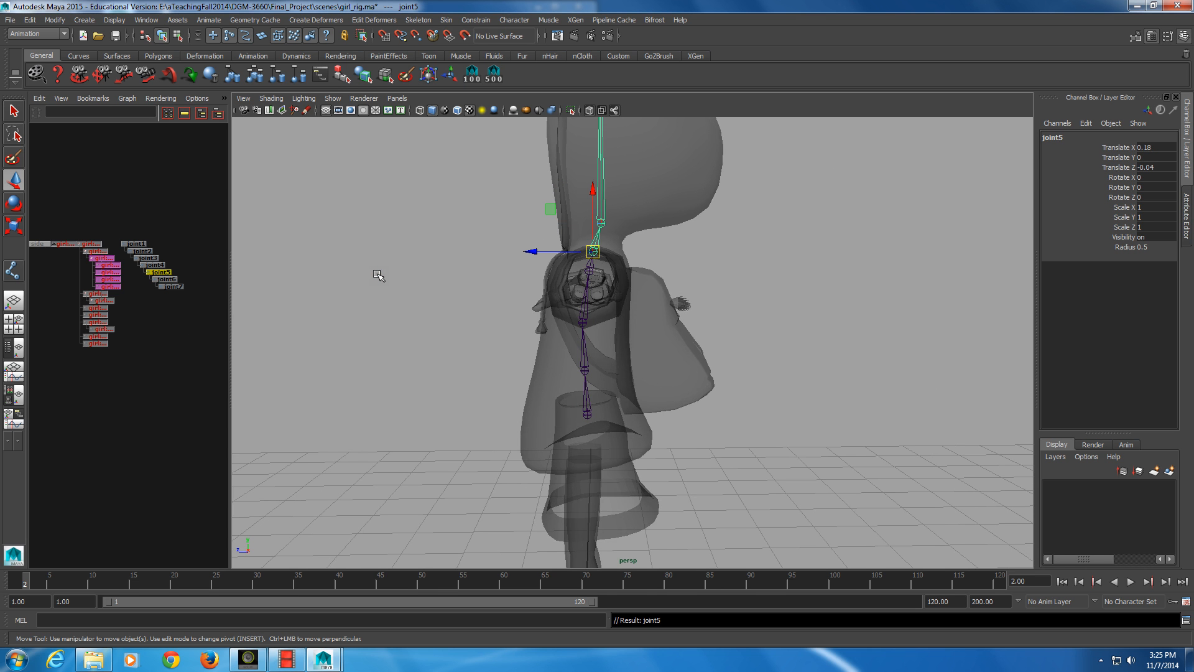
alt+drag(610, 278, 625, 284)
key(Insert)
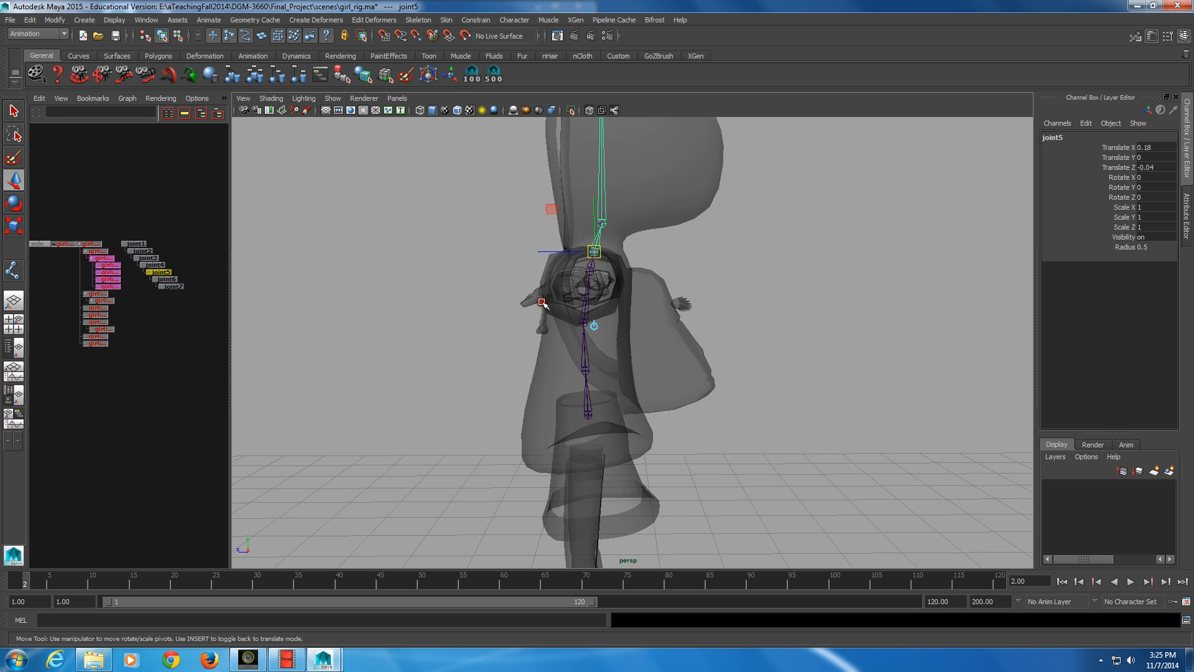
mouse_move(563, 245)
mouse_down()
mouse_move(601, 226)
mouse_move(566, 248)
mouse_up()
click(599, 220)
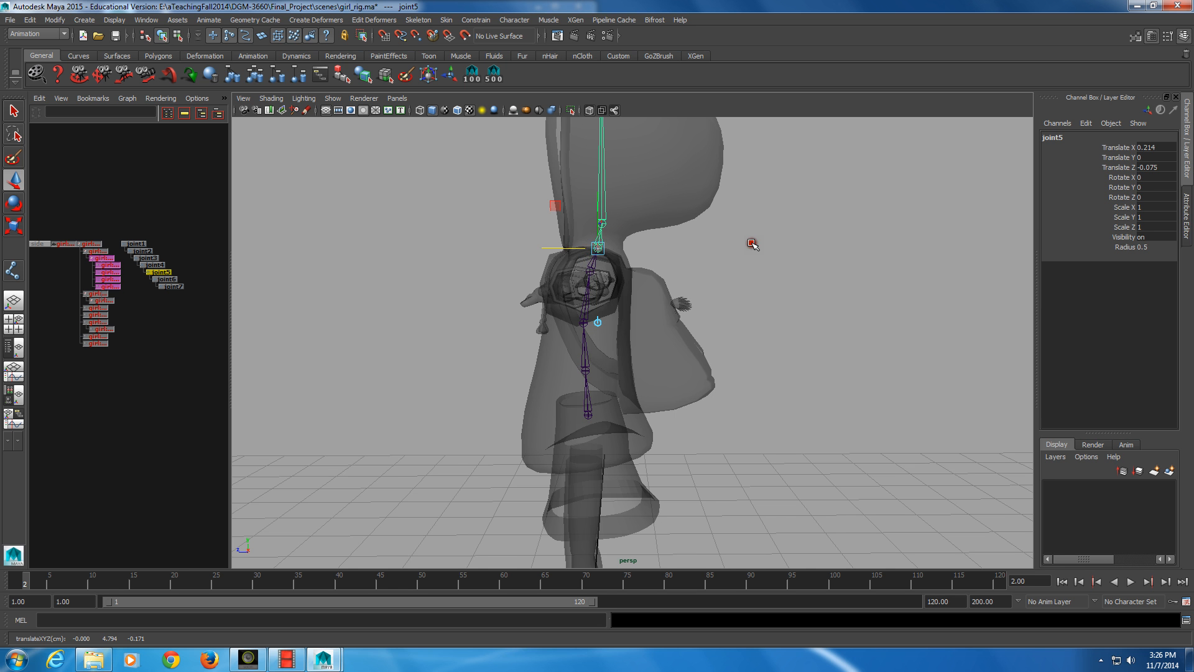
Inspect the adjusted chain from several angles, select the first spine joint above the root and leave pivot editing
alt+drag(751, 243, 464, 343)
alt+middle_drag(464, 344, 457, 314)
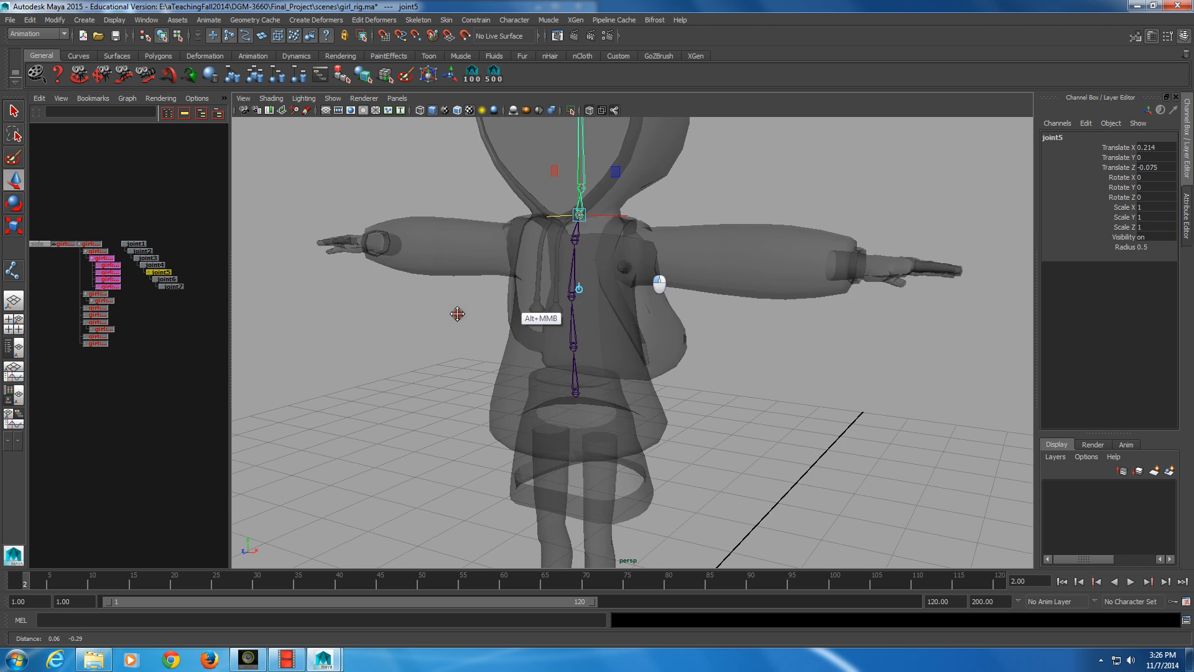
alt+drag(457, 313, 498, 269)
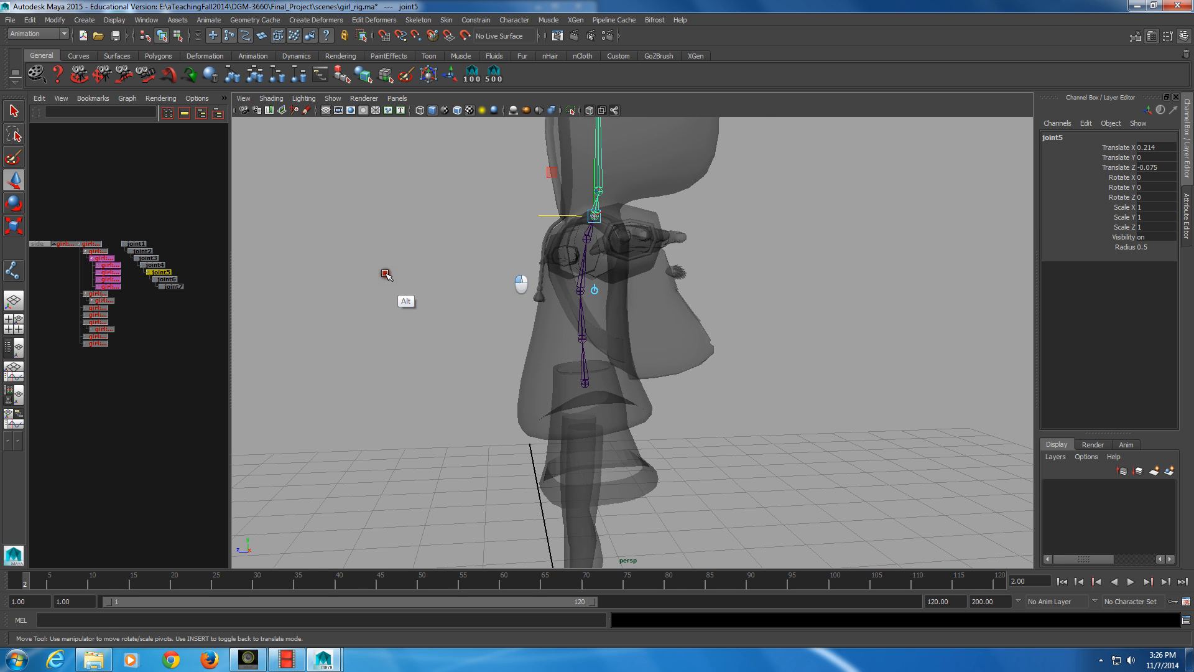
alt+drag(357, 285, 455, 330)
click(564, 316)
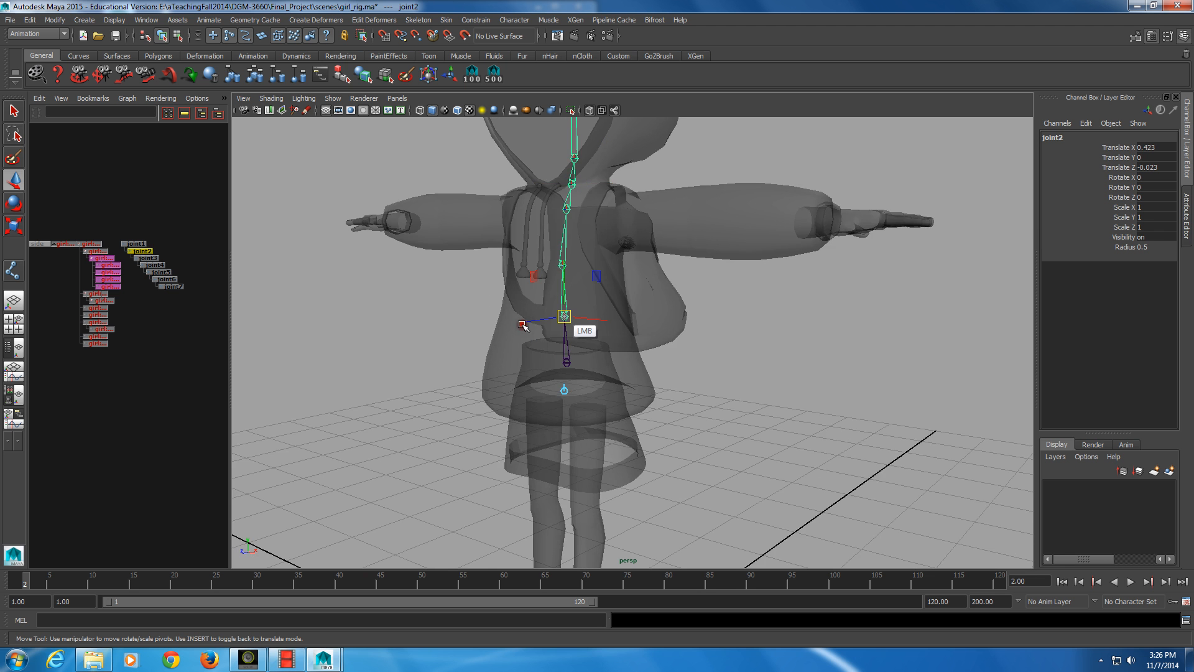
key(Insert)
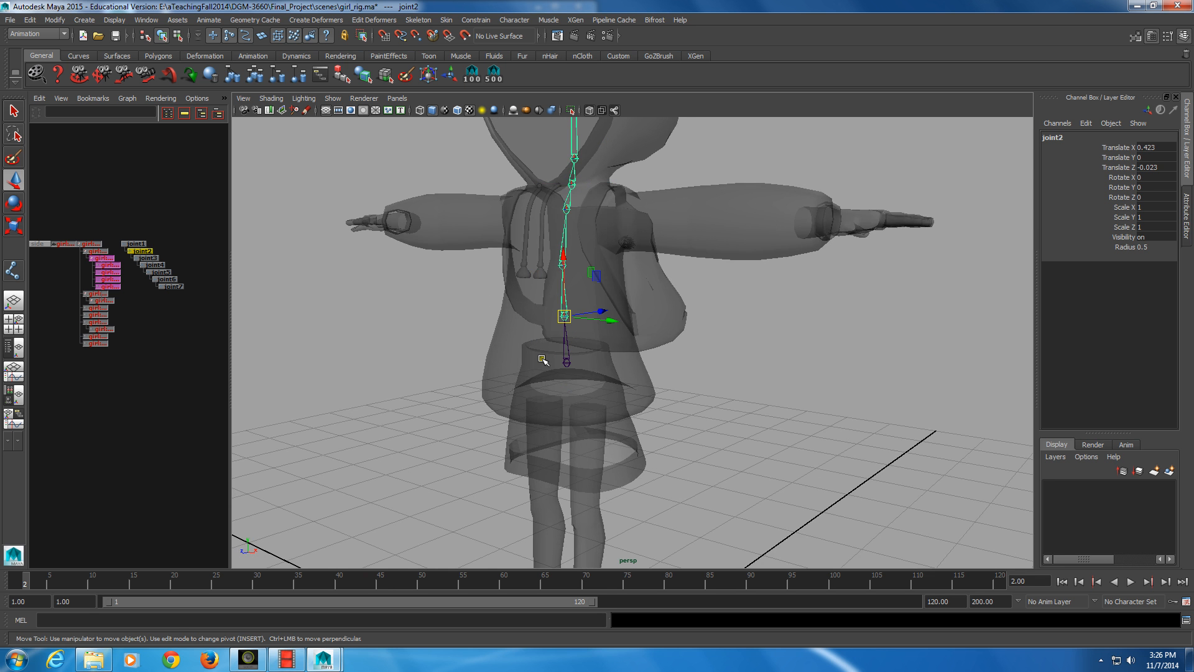
alt+drag(542, 359, 525, 384)
Rename the root joint at the top of the joint hierarchy to root_jnt
ctrl+click(152, 253)
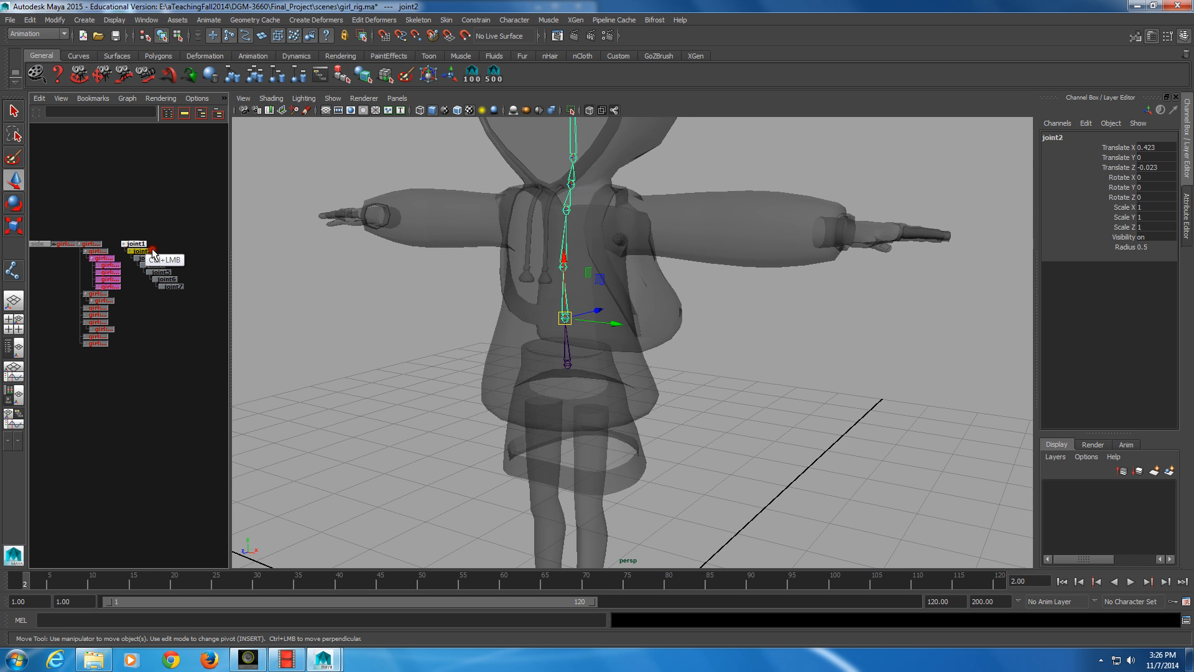
double_click(135, 244)
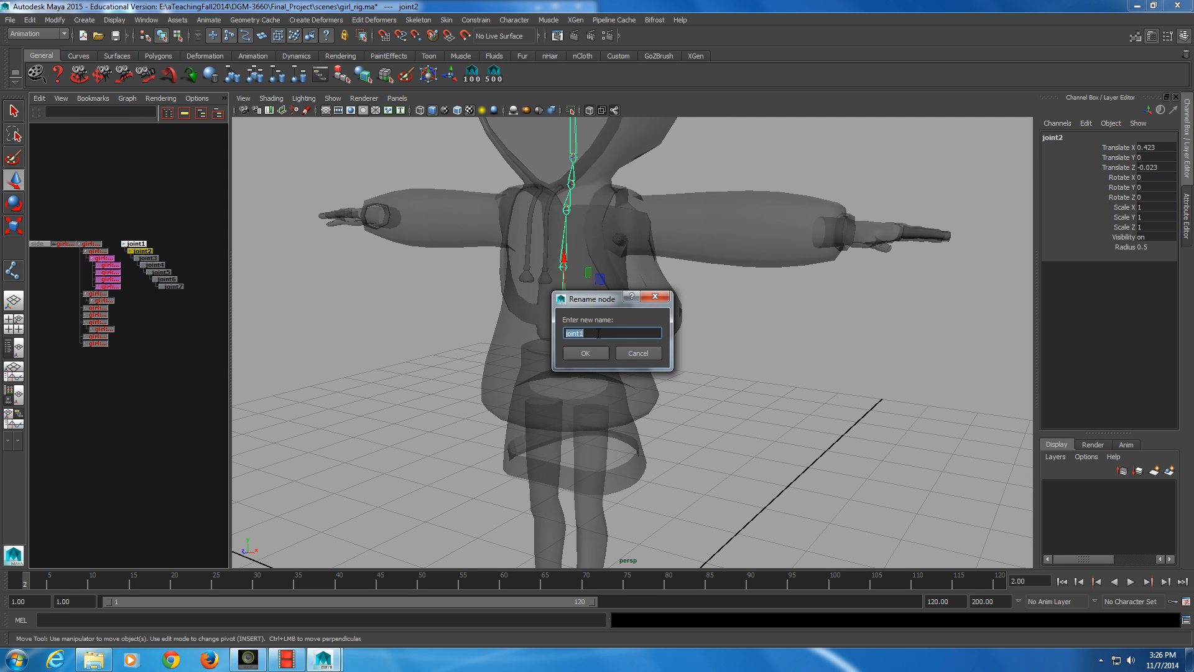
text(root_jnt)
key(Return)
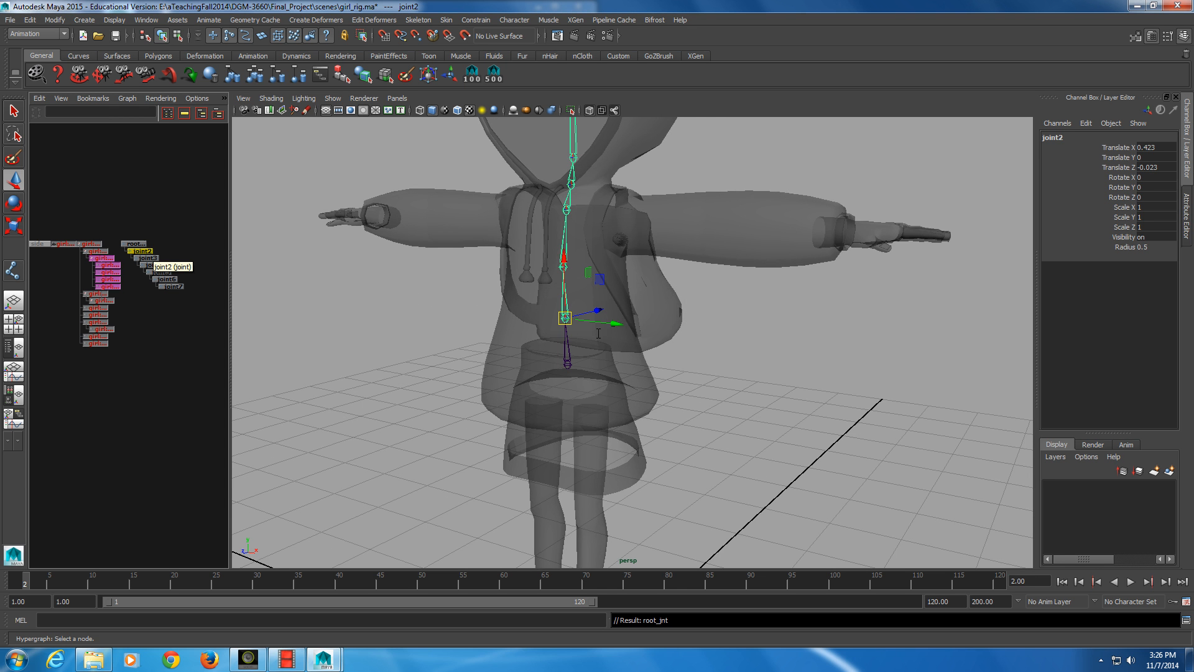
Rename the first spine joint above the root to spine_lower_jnt
ctrl+double_click(138, 251)
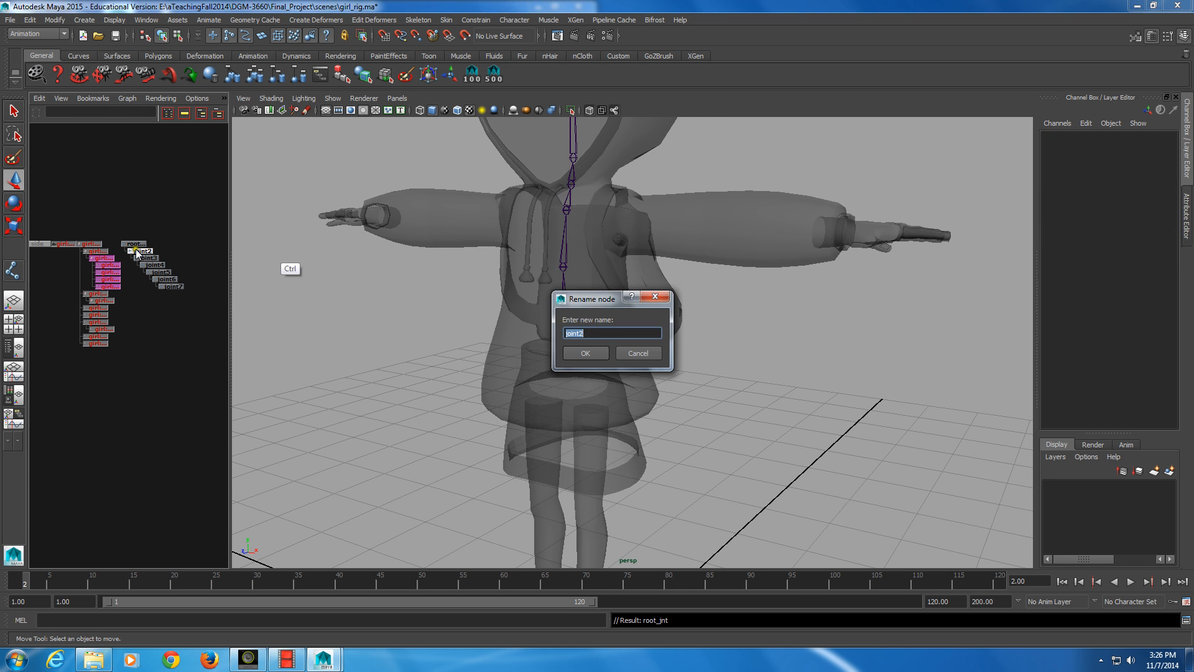
click(688, 272)
drag(624, 306, 770, 315)
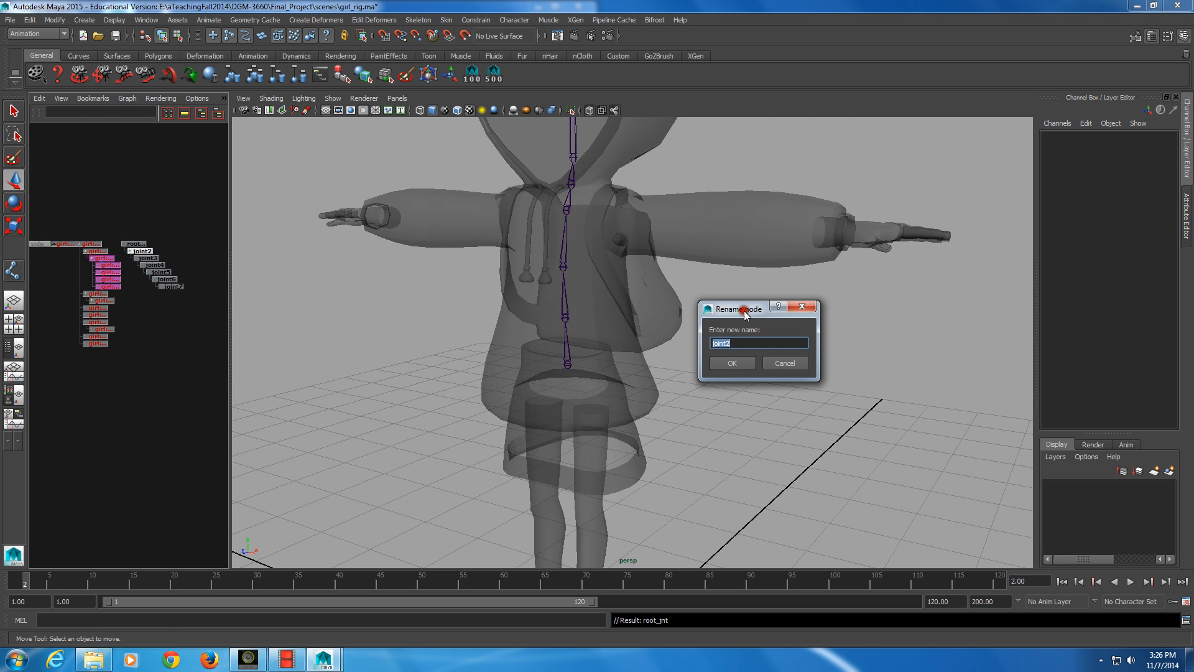
text(spine_lower_jnt)
key(Return)
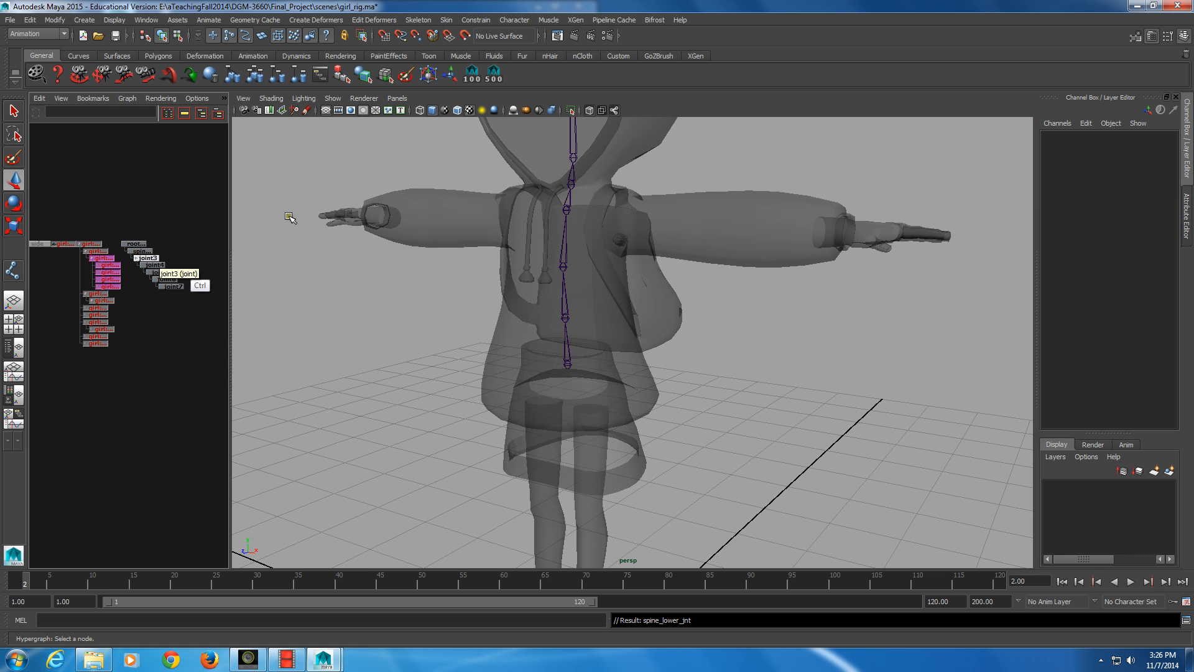
Rename the second spine joint, directly below spine_lower_jnt in the hierarchy, to spine_upper_jnt
ctrl+double_click(143, 260)
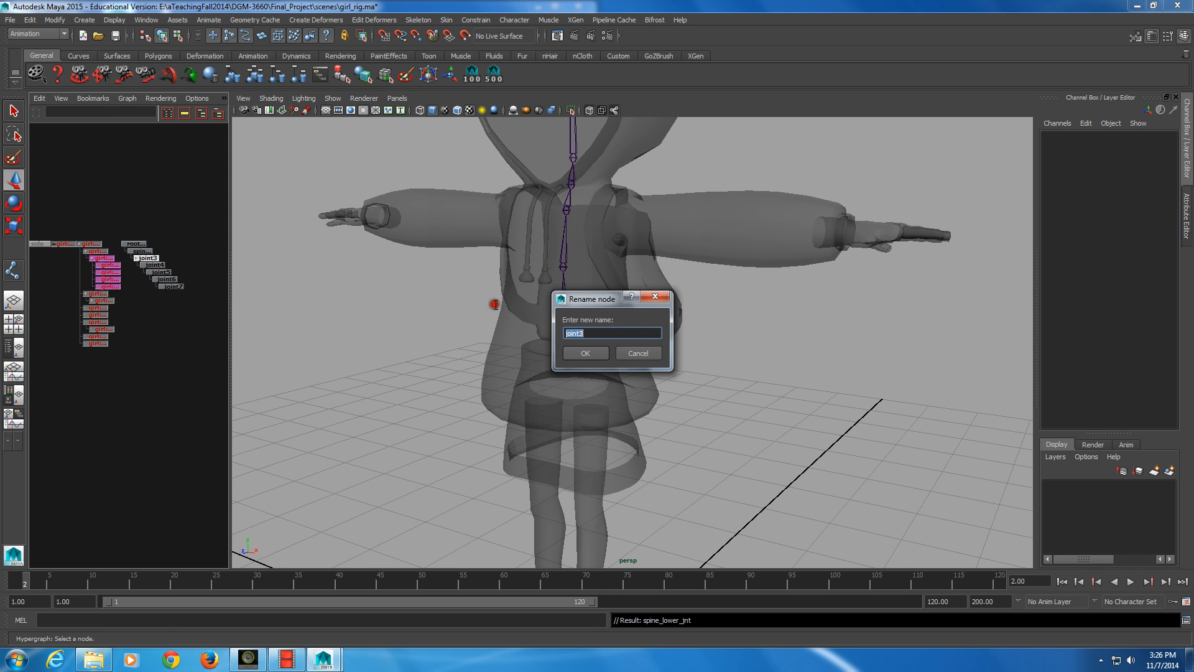
text(spine_upper_jnt)
key(Return)
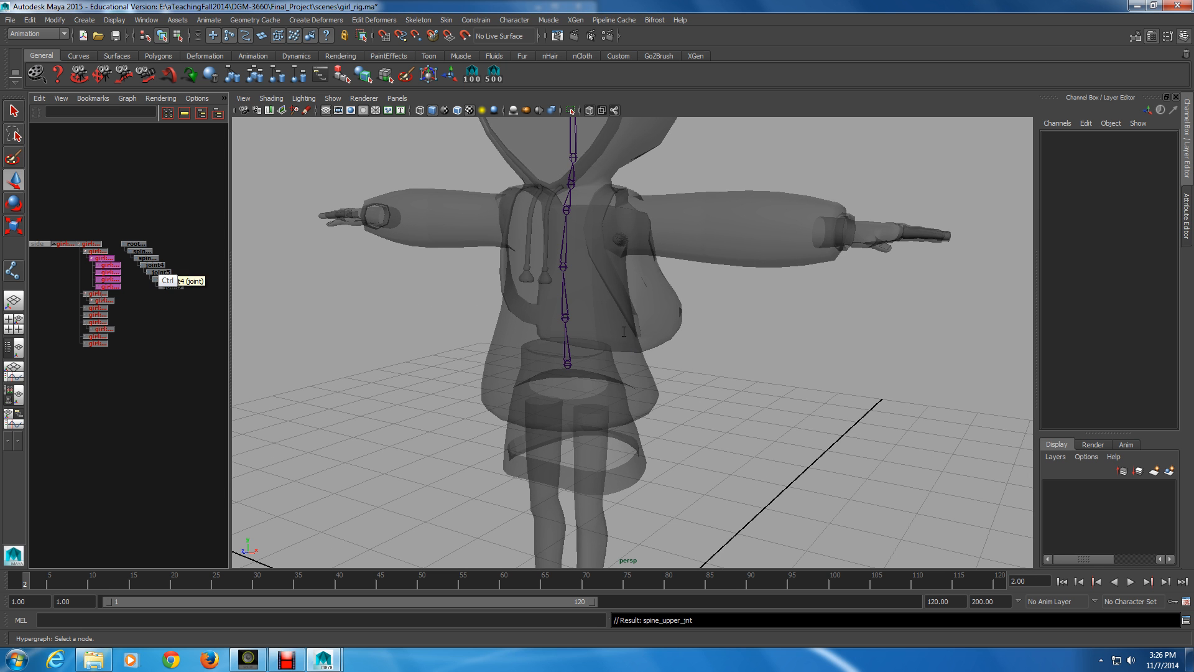
Rename the child joint of spine_upper_jnt to shoulders_jnt
ctrl+click(155, 267)
ctrl+double_click(155, 267)
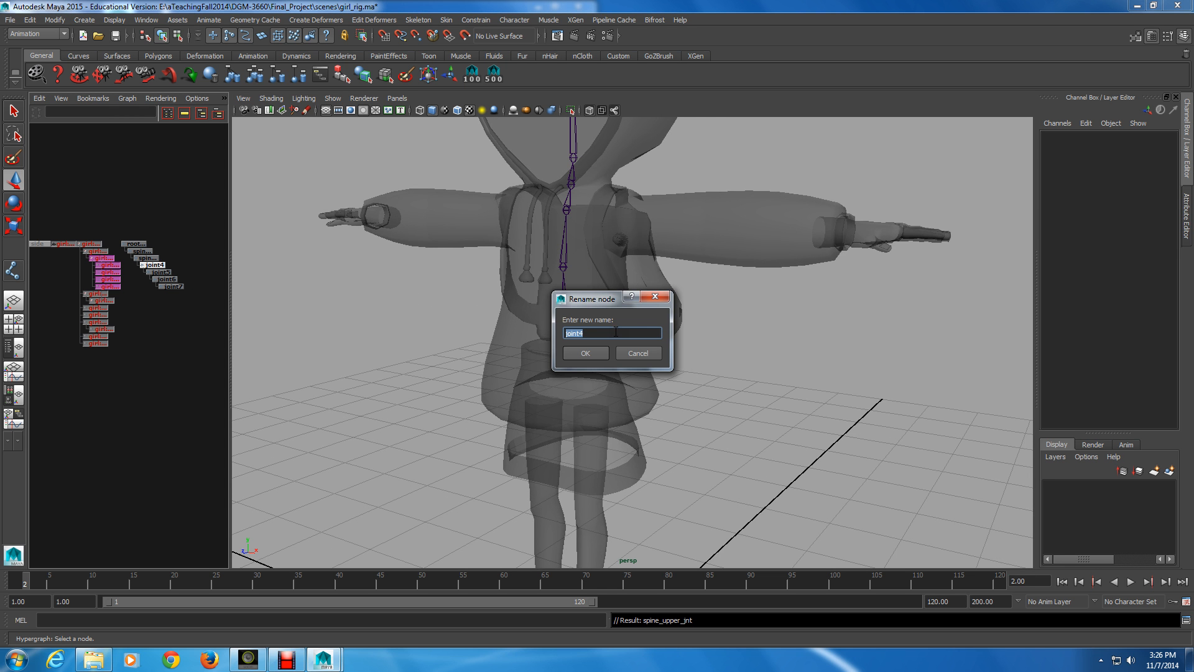
text(shoulders_jnt)
key(Return)
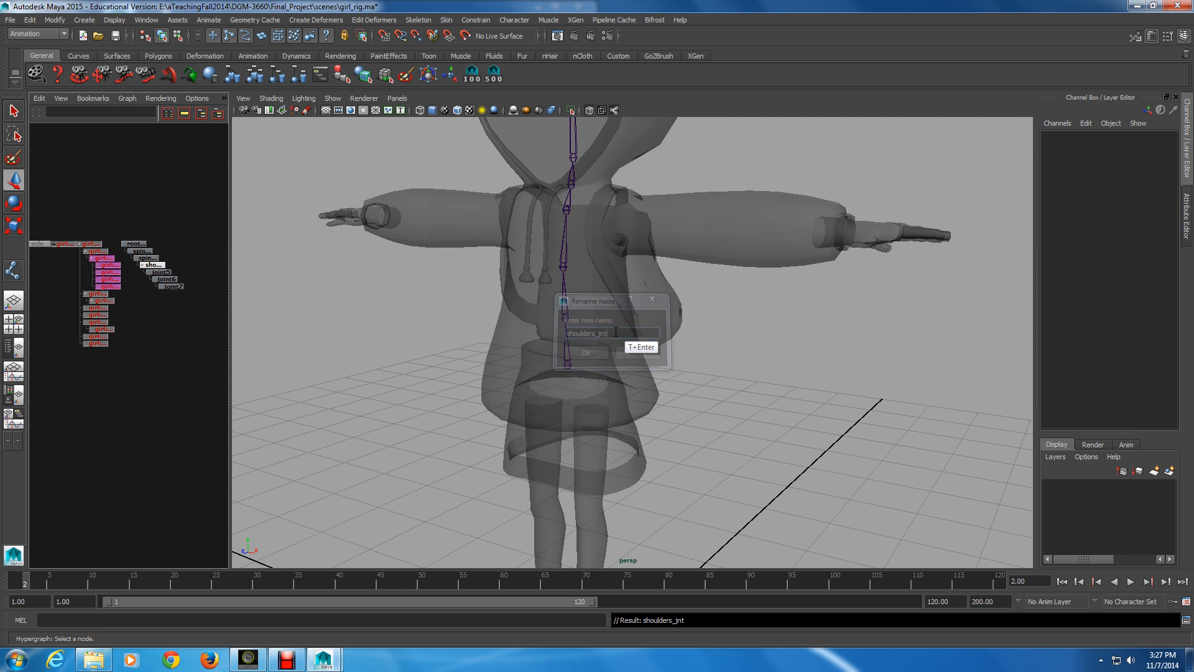
Rename the neck joint under shoulders_jnt to neck_mid_jnt, correcting the spelling of its suffix
click(164, 273)
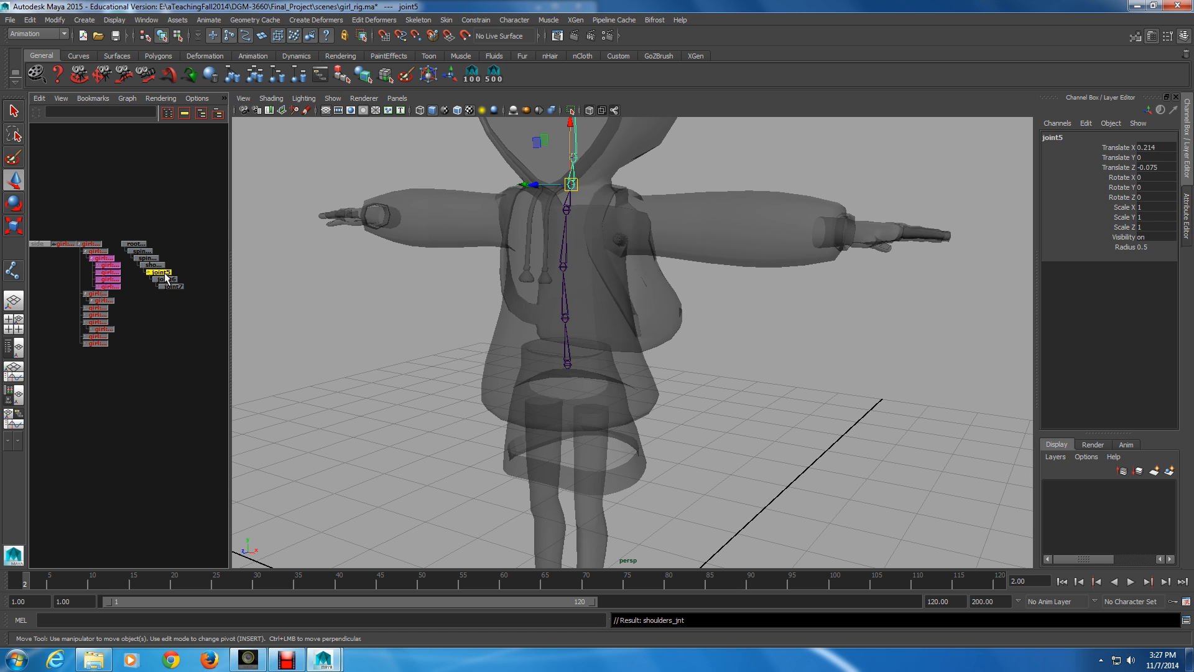
ctrl+click(166, 275)
double_click(165, 277)
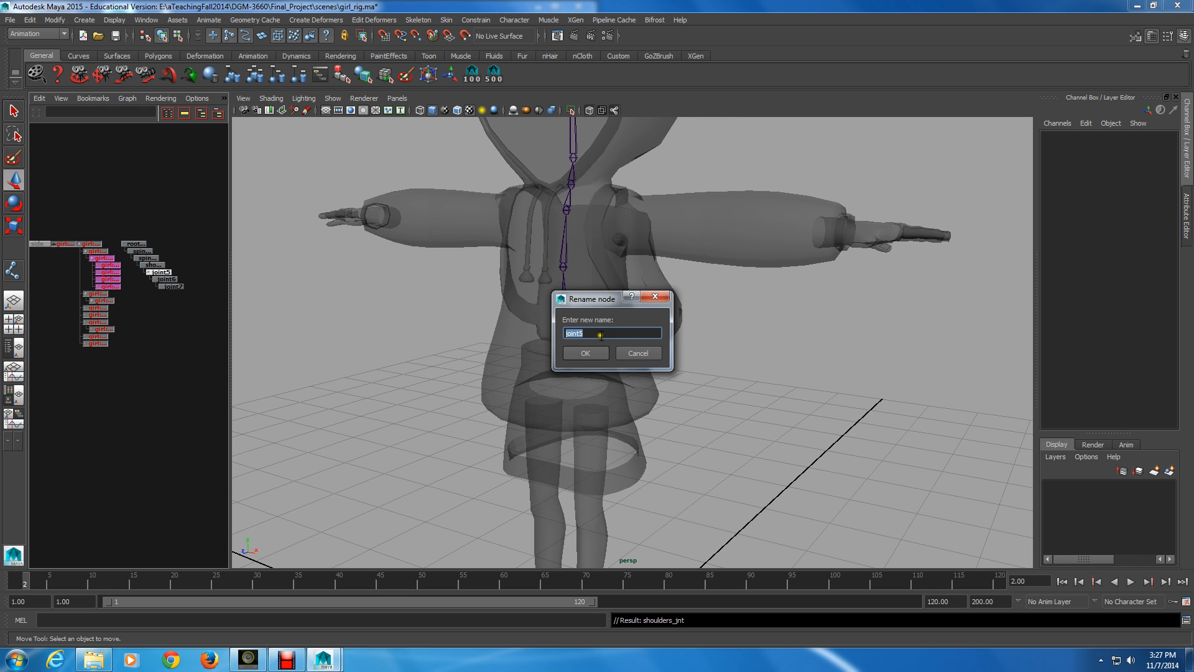
text(neck_mid_jt)
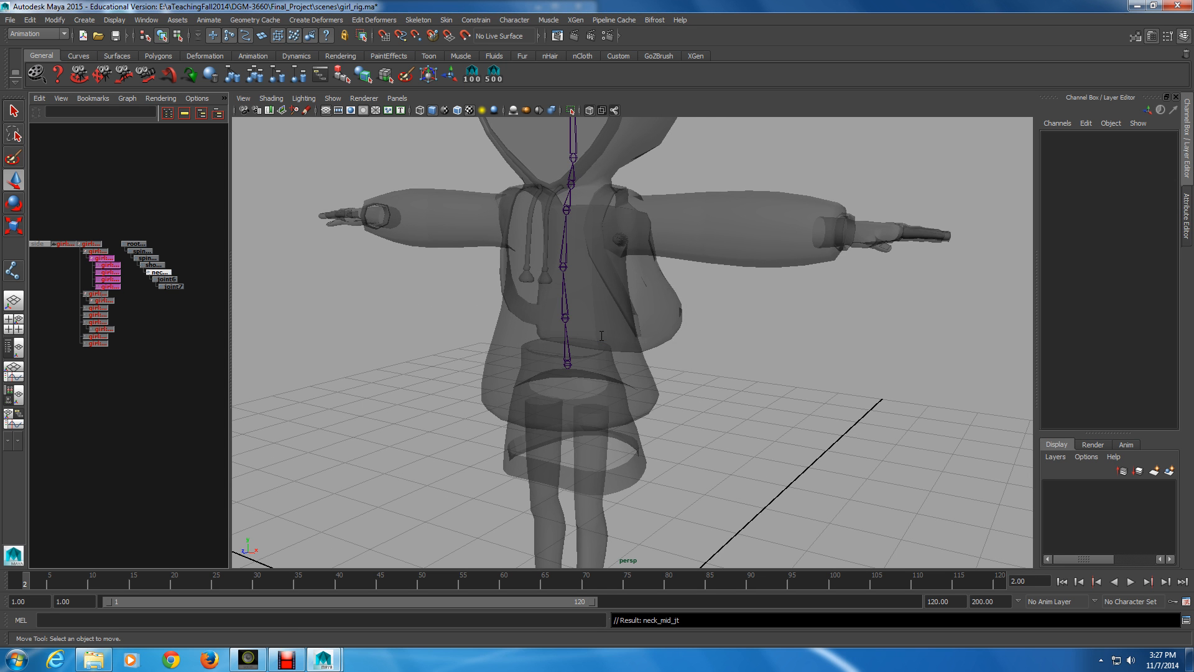
ctrl+double_click(156, 272)
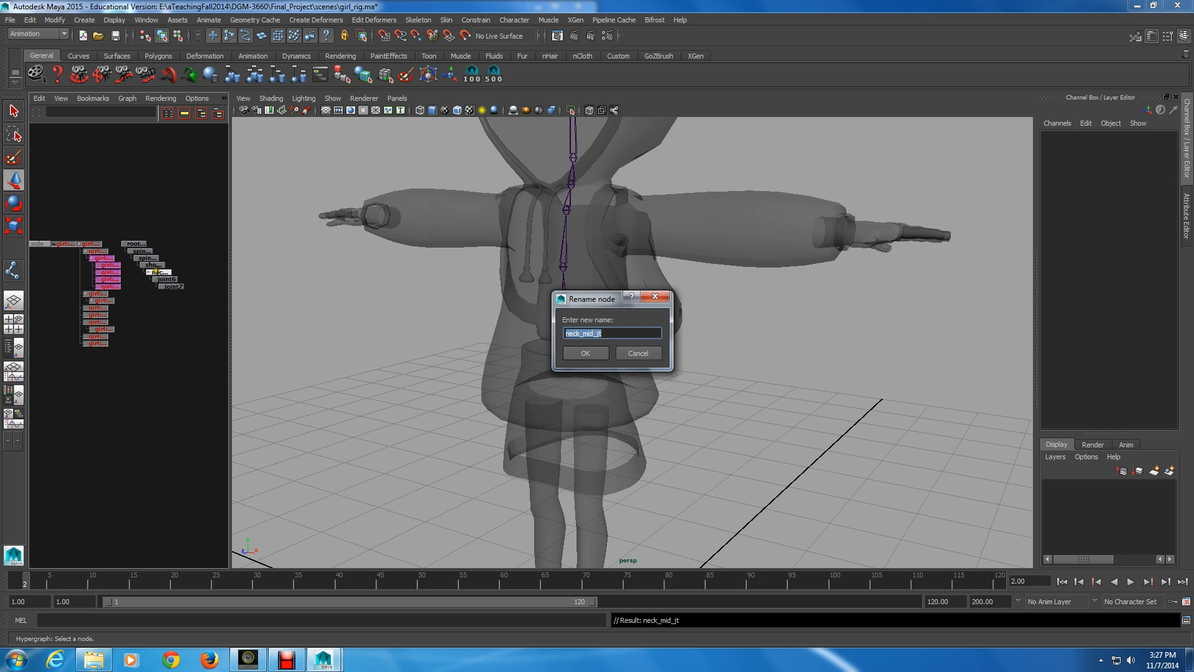
click(612, 329)
text(n)
key(Return)
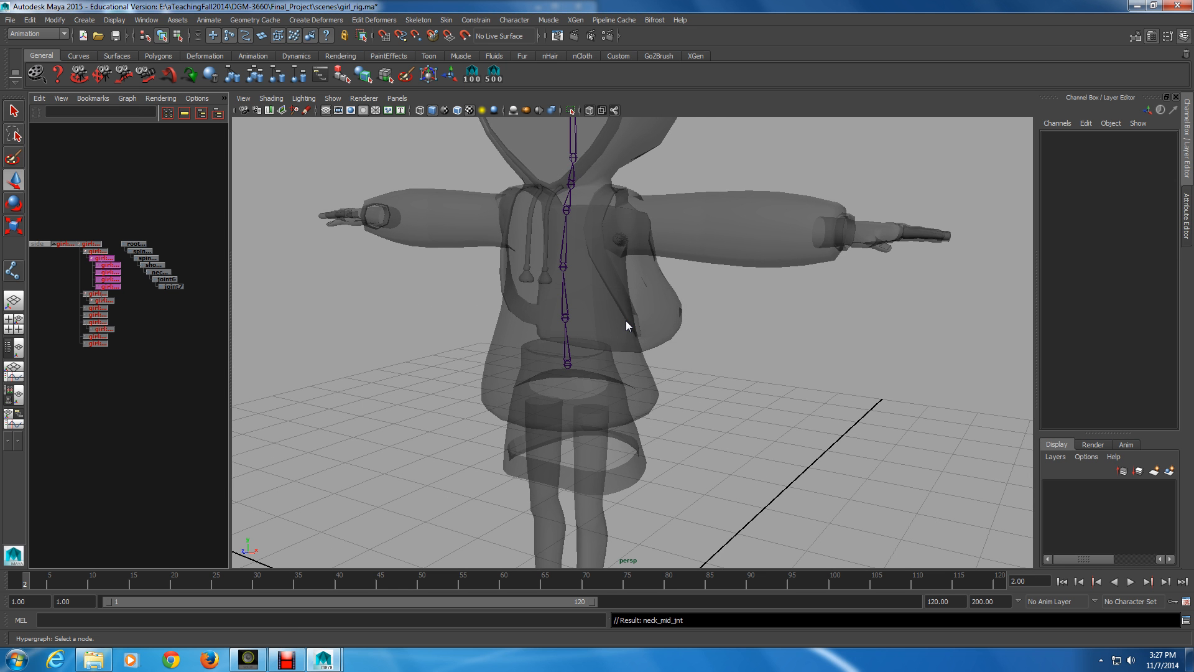
Rename the joint at the base of the head, the child of neck_mid_jnt, to head_base_jnt
double_click(167, 280)
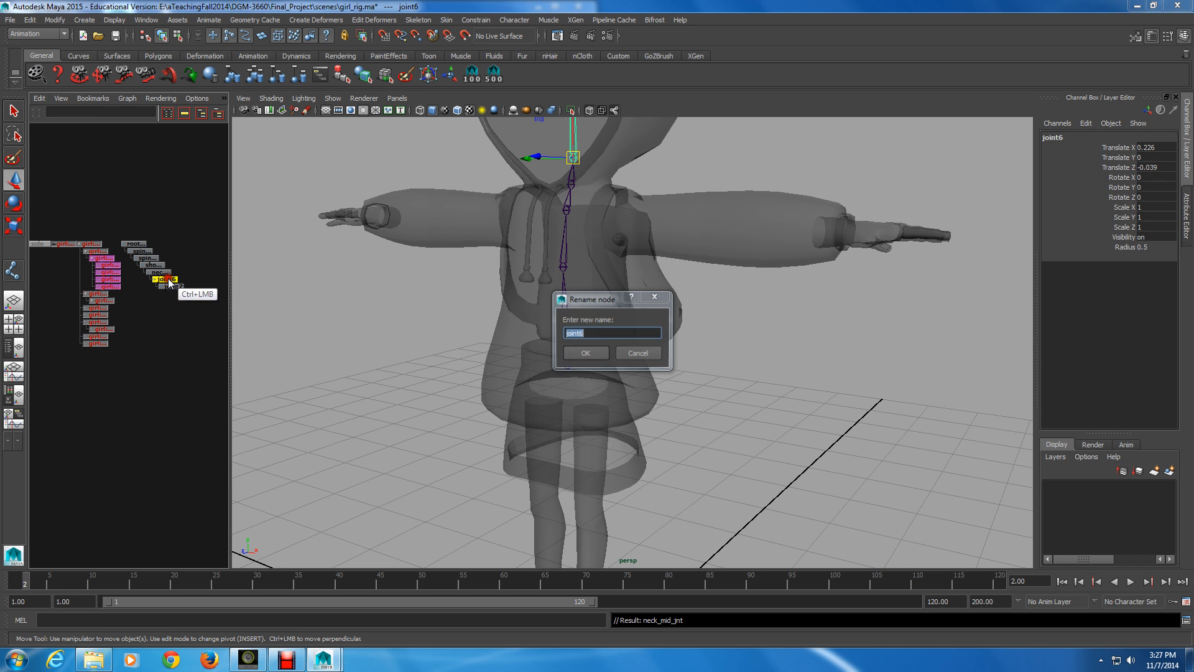
text(he)
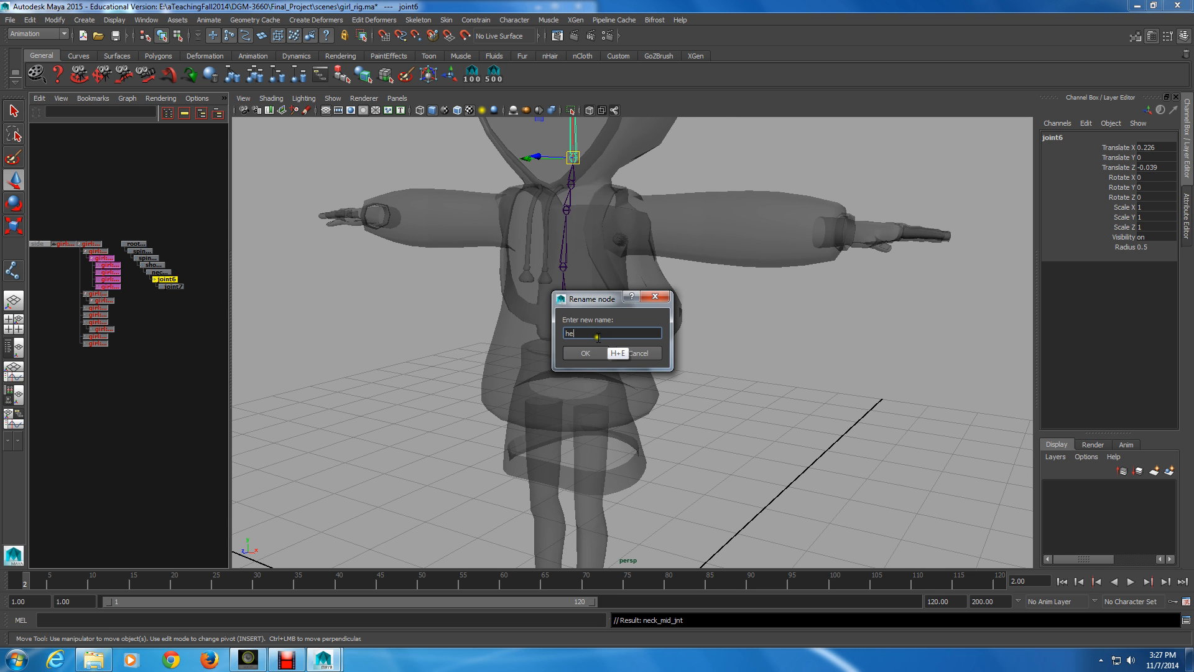
text(ad_base_jnt)
key(Return)
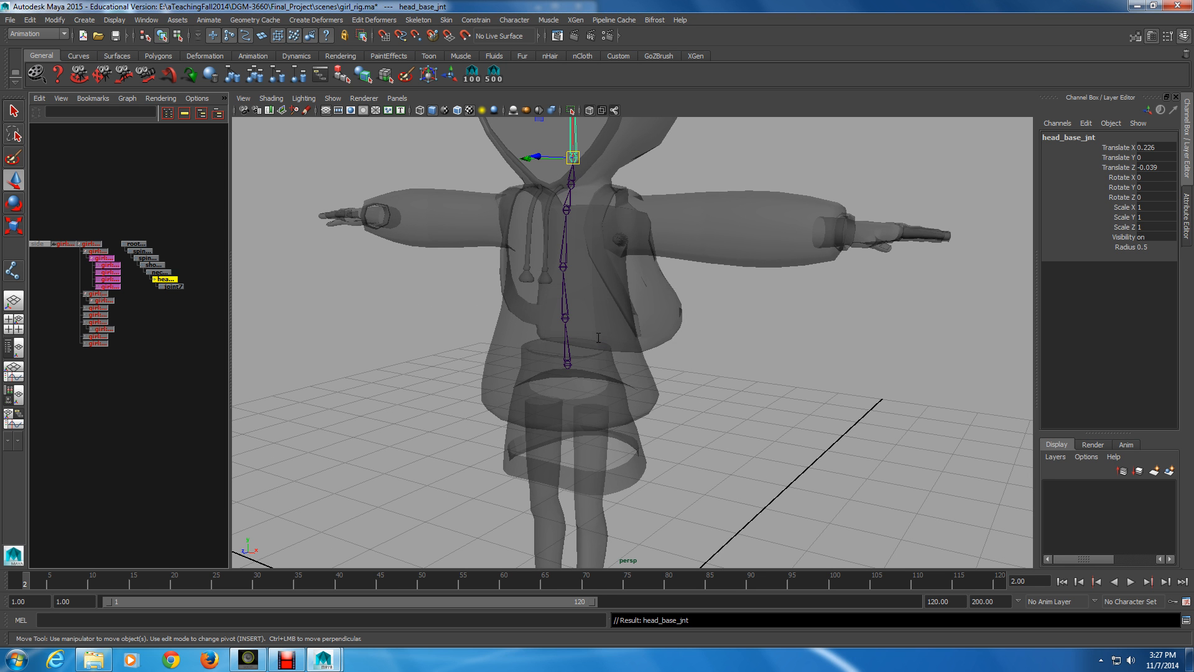
Rename the last joint of the chain, at the end of the head, to head_tip_jnt
ctrl+double_click(179, 287)
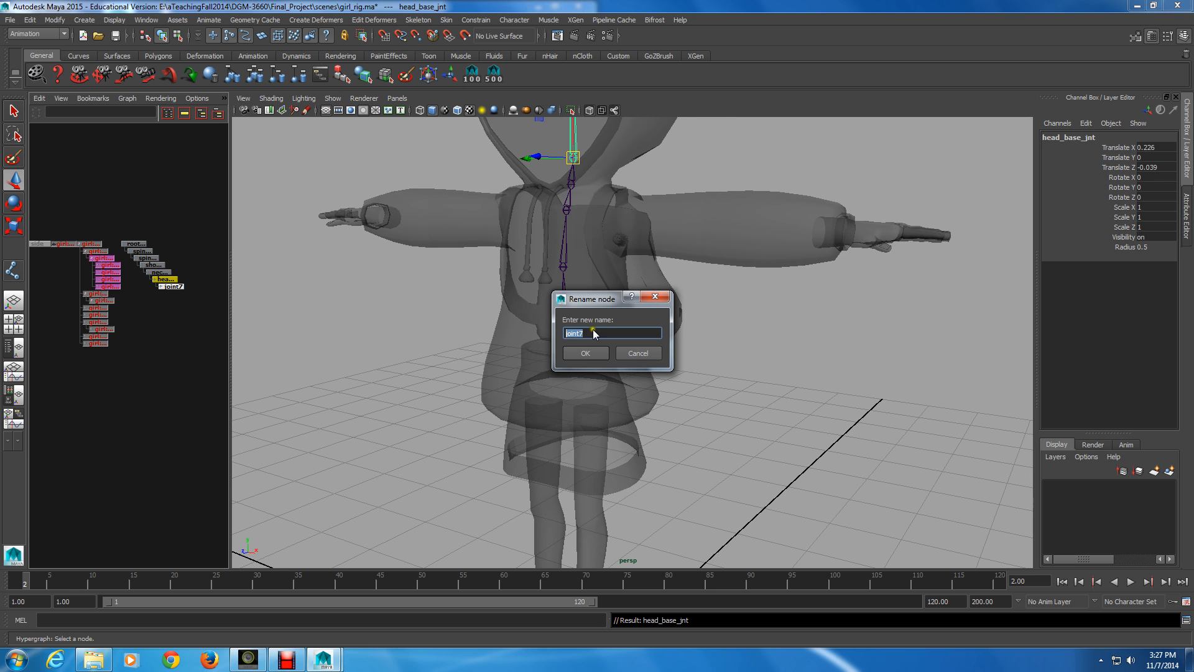
text(head_tip_jnt)
key(Return)
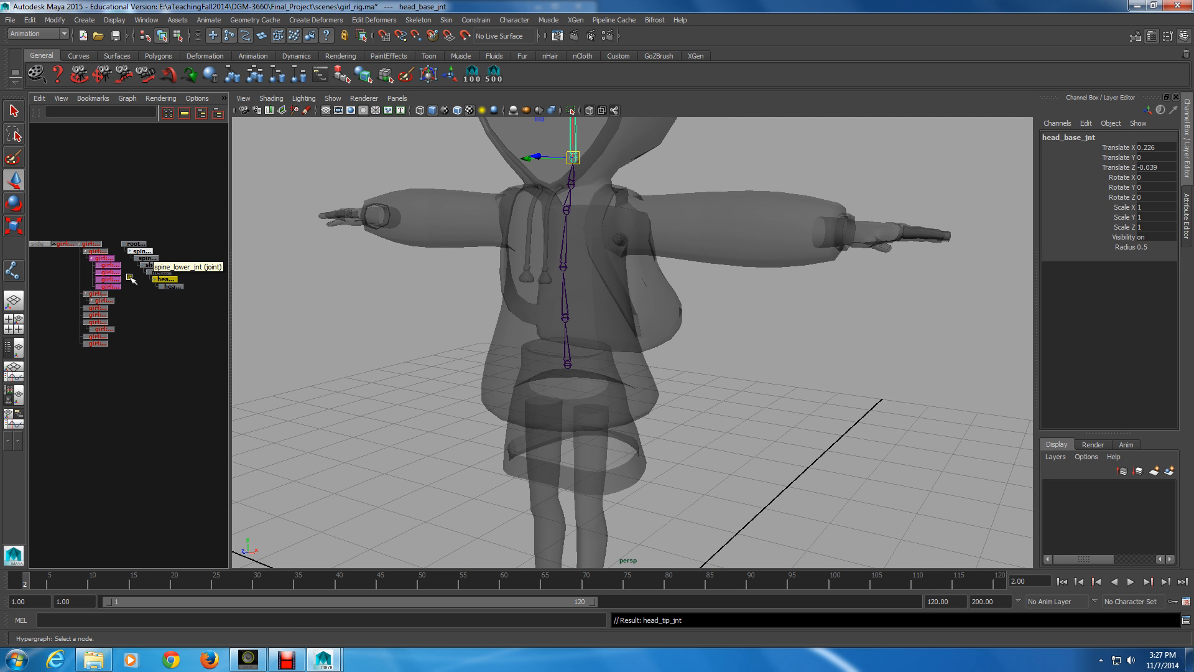
Duplicate the root_jnt chain and delete all child joints of the copy, leaving only its root joint
click(134, 244)
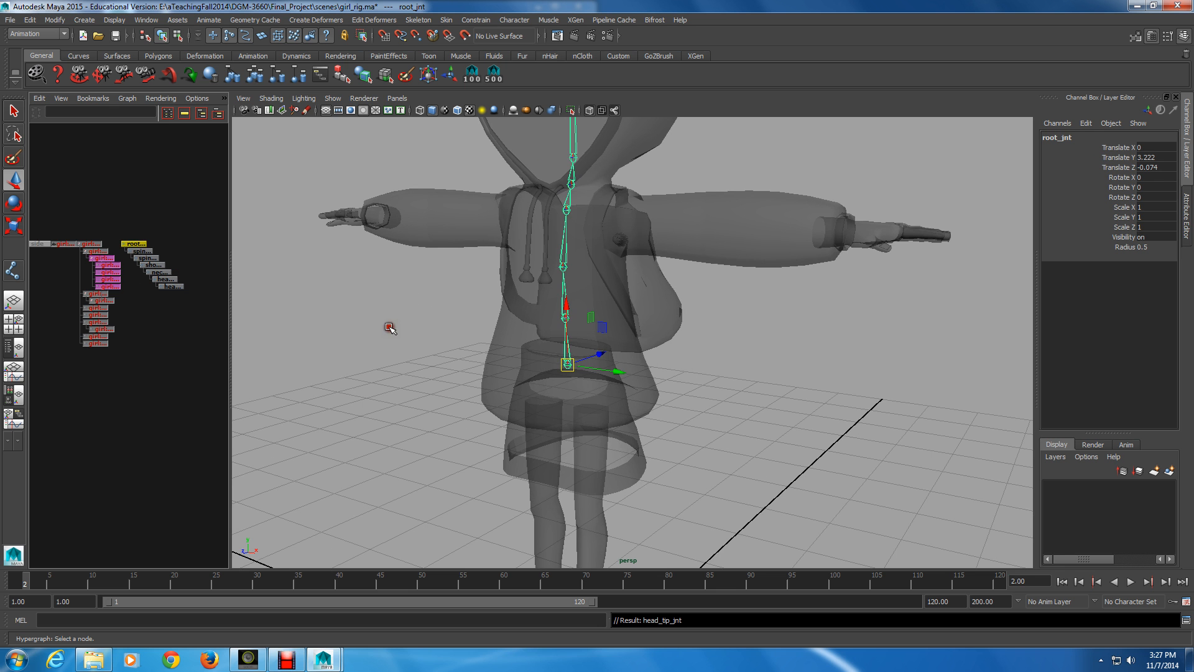
key(ctrl+d)
alt+middle_drag(178, 309, 121, 325)
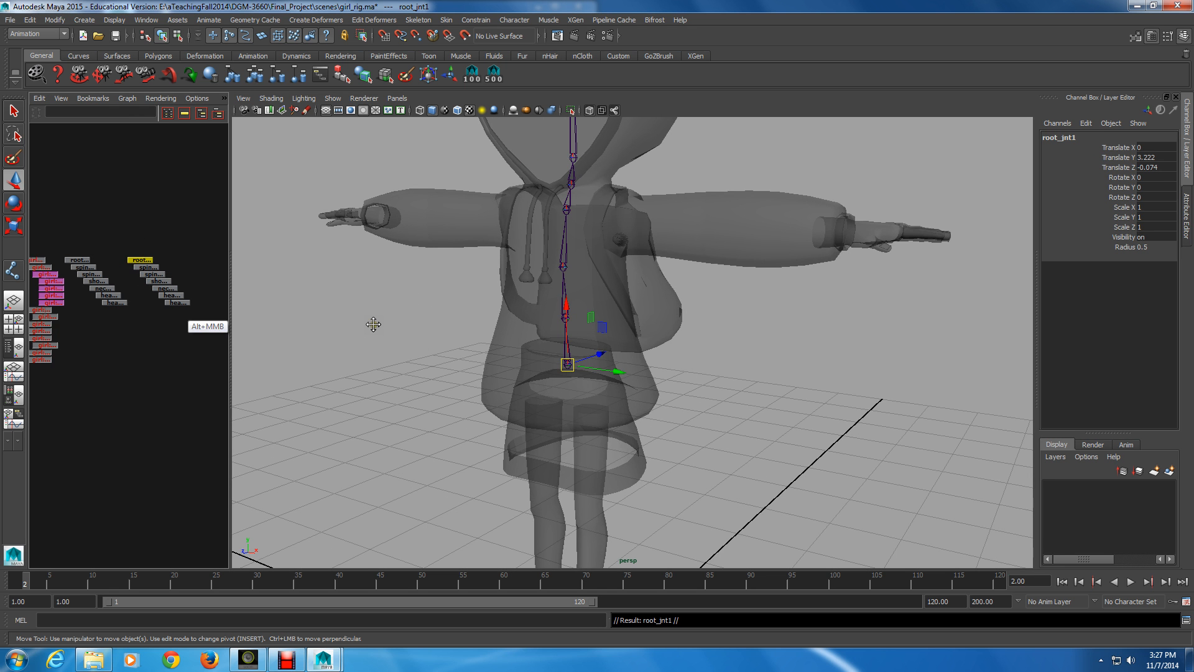
drag(183, 276, 119, 328)
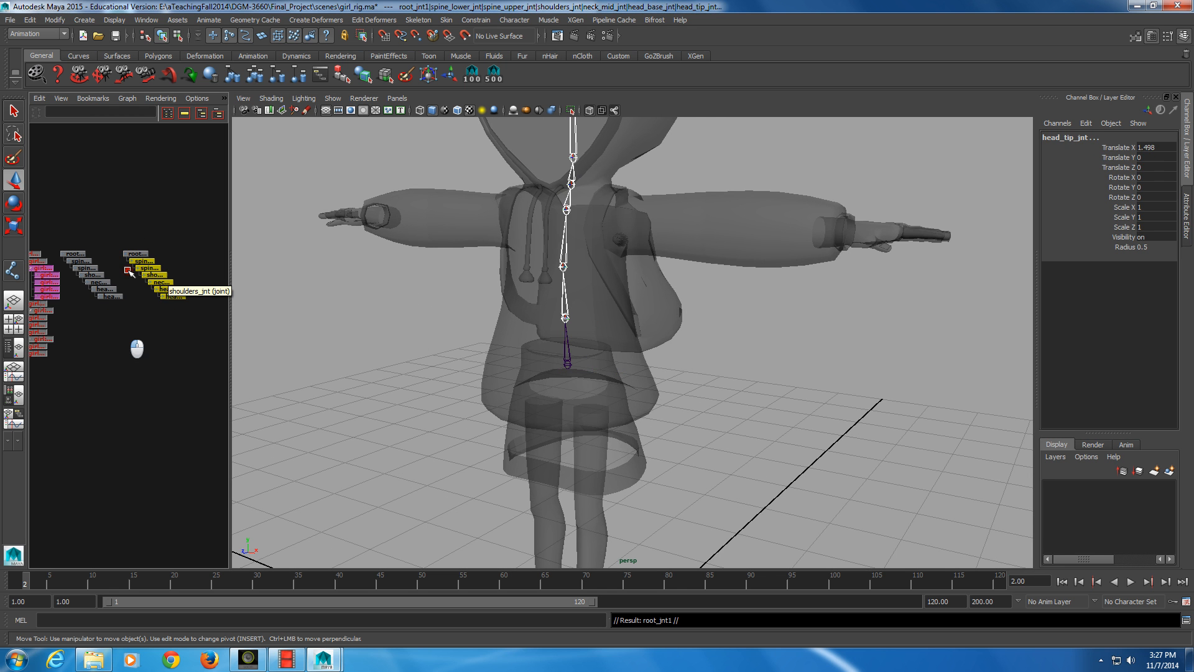
key(Delete)
Parent the duplicated root joint under root_jnt and rename it spine_base_jnt
middle_drag(142, 254, 75, 255)
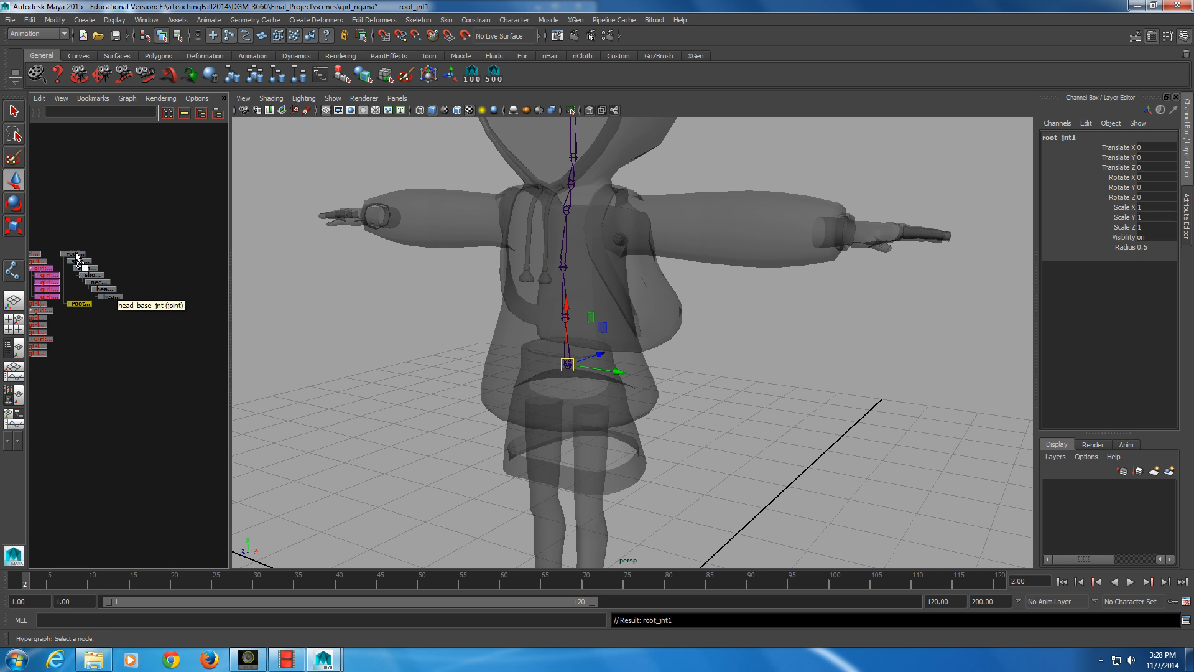
double_click(79, 304)
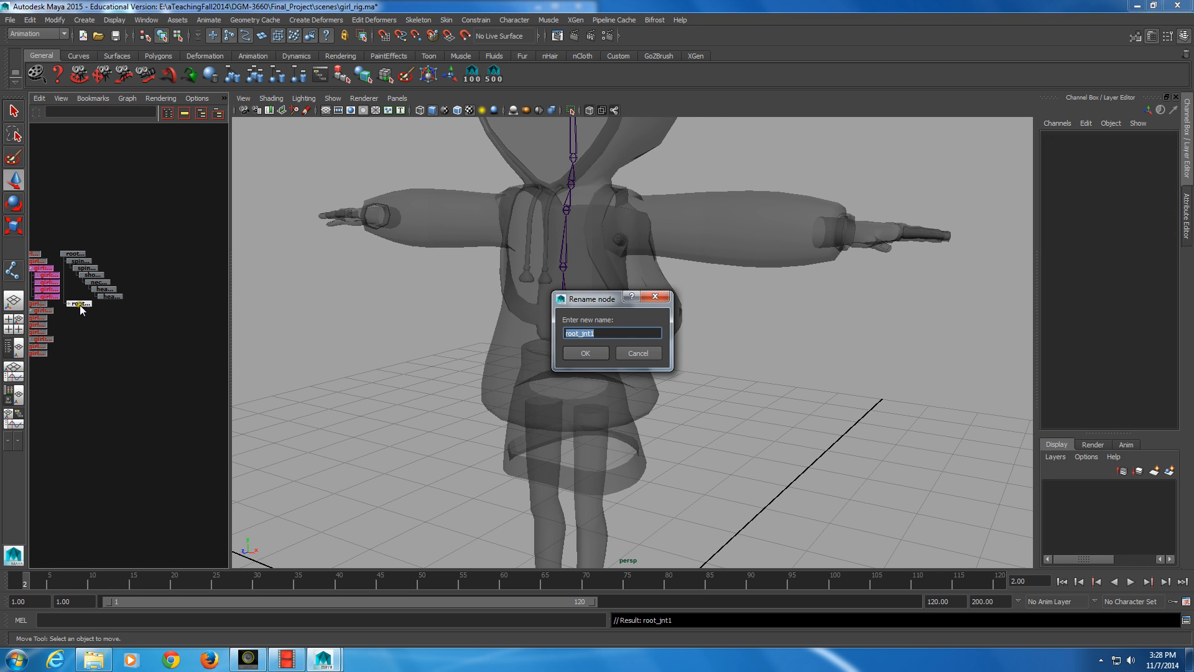
text(spine_base_jnt)
key(Return)
key(alt)
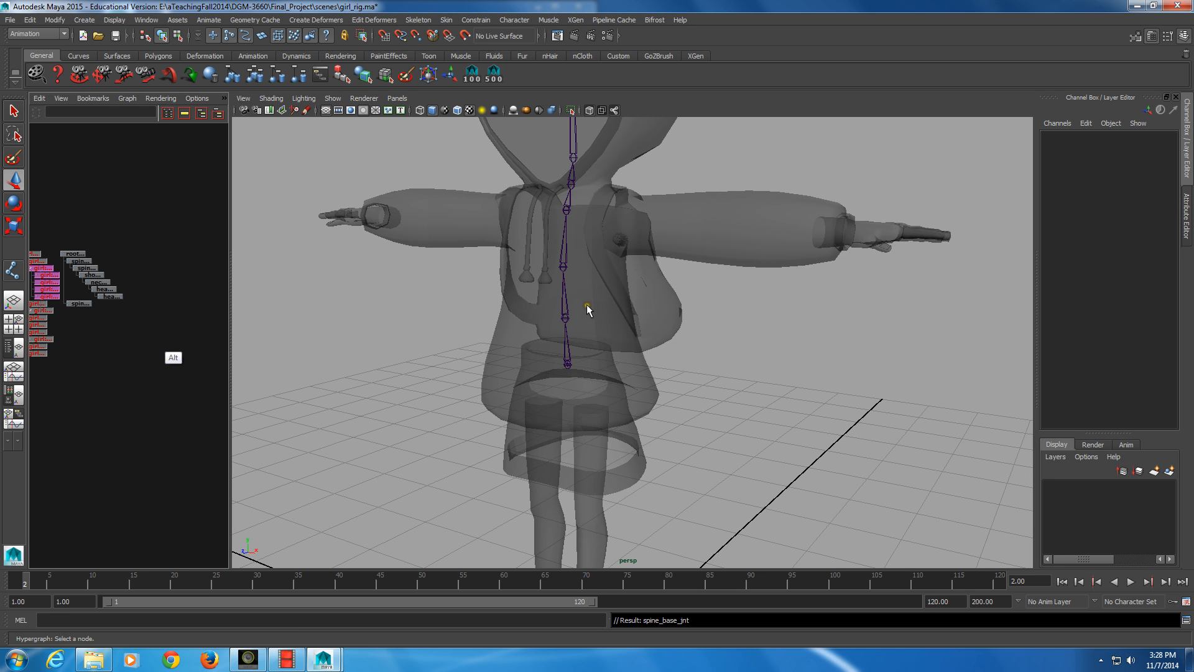
Parent spine_lower_jnt, with its child joints, under spine_base_jnt in the joint hierarchy
alt+middle_drag(81, 333, 109, 340)
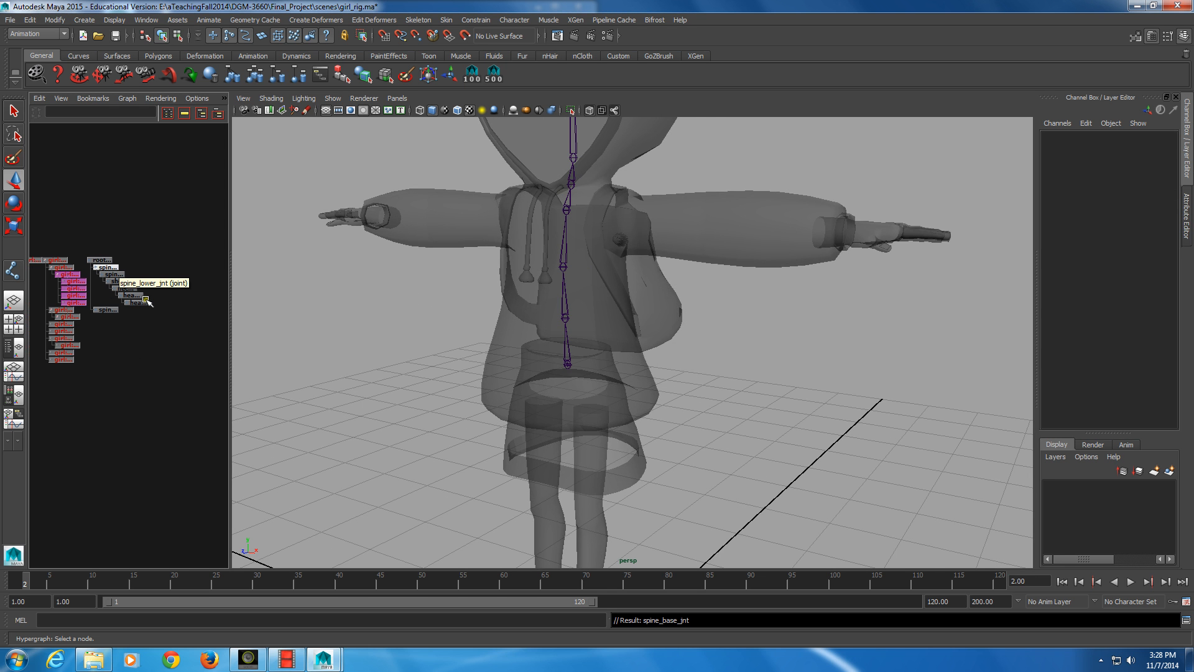
click(114, 268)
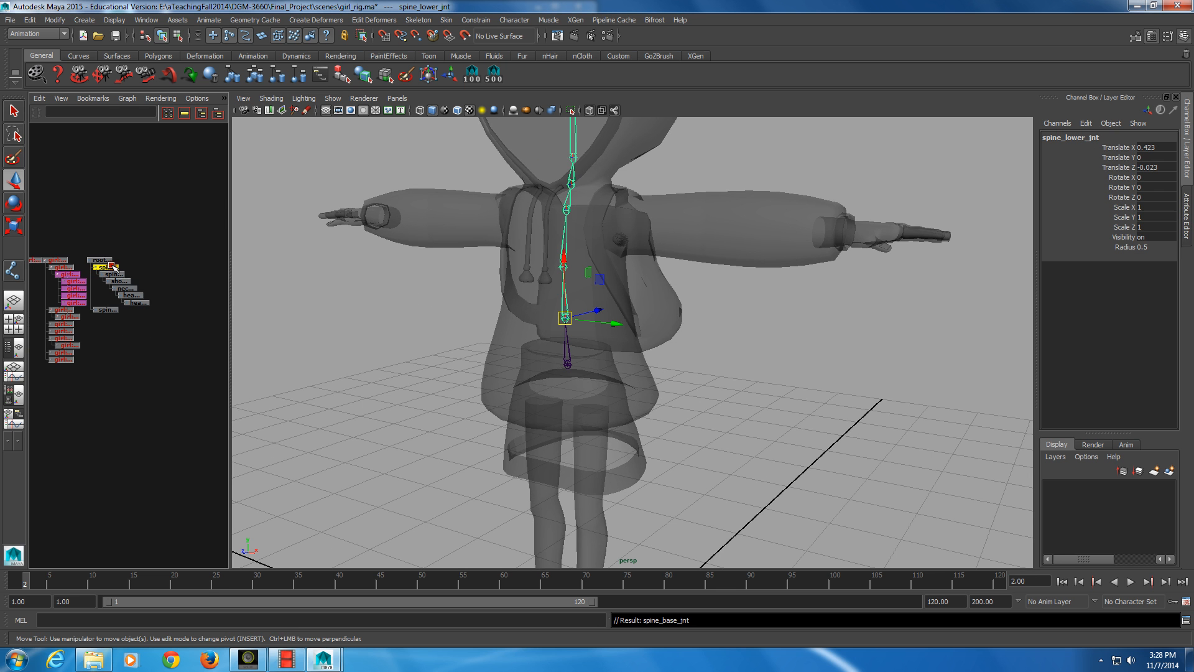
middle_drag(112, 263, 107, 306)
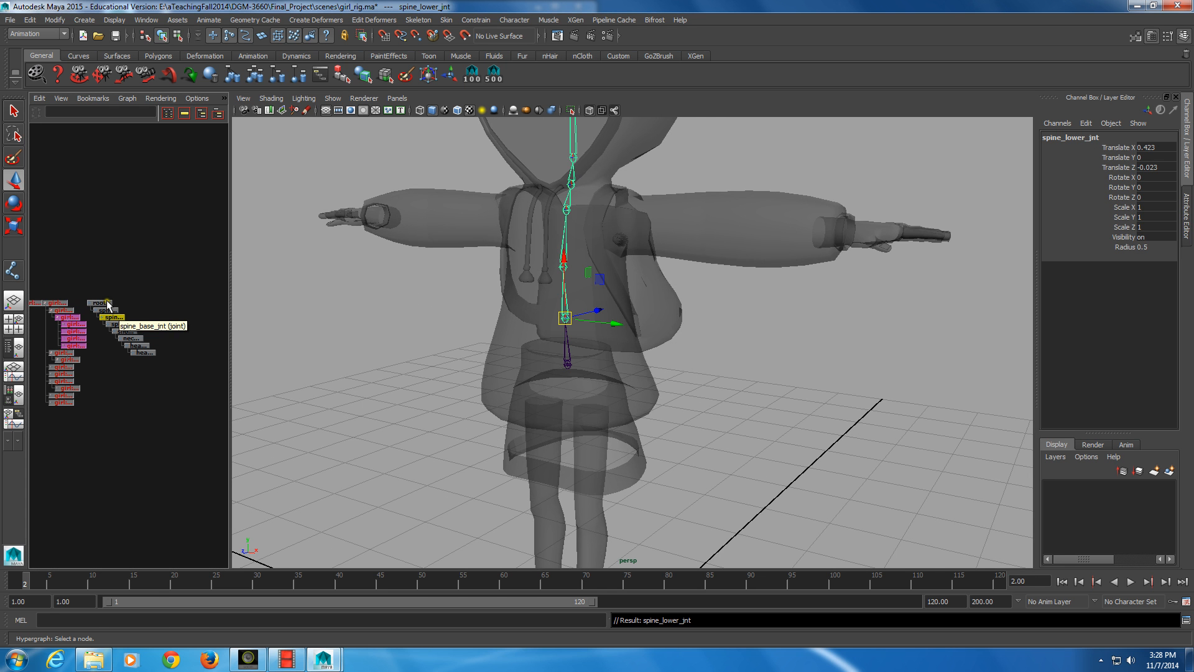
Examine root_jnt, spine_base_jnt and spine_lower_jnt in the new hierarchy, viewing the chain from the front and side
click(104, 309)
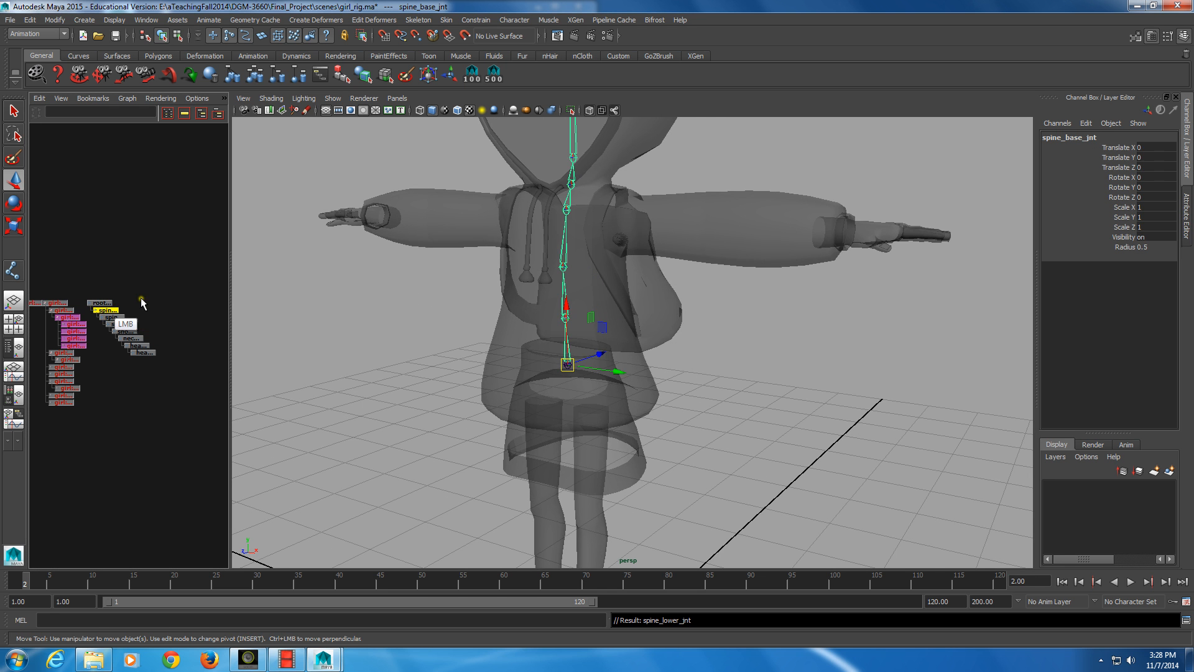
click(103, 303)
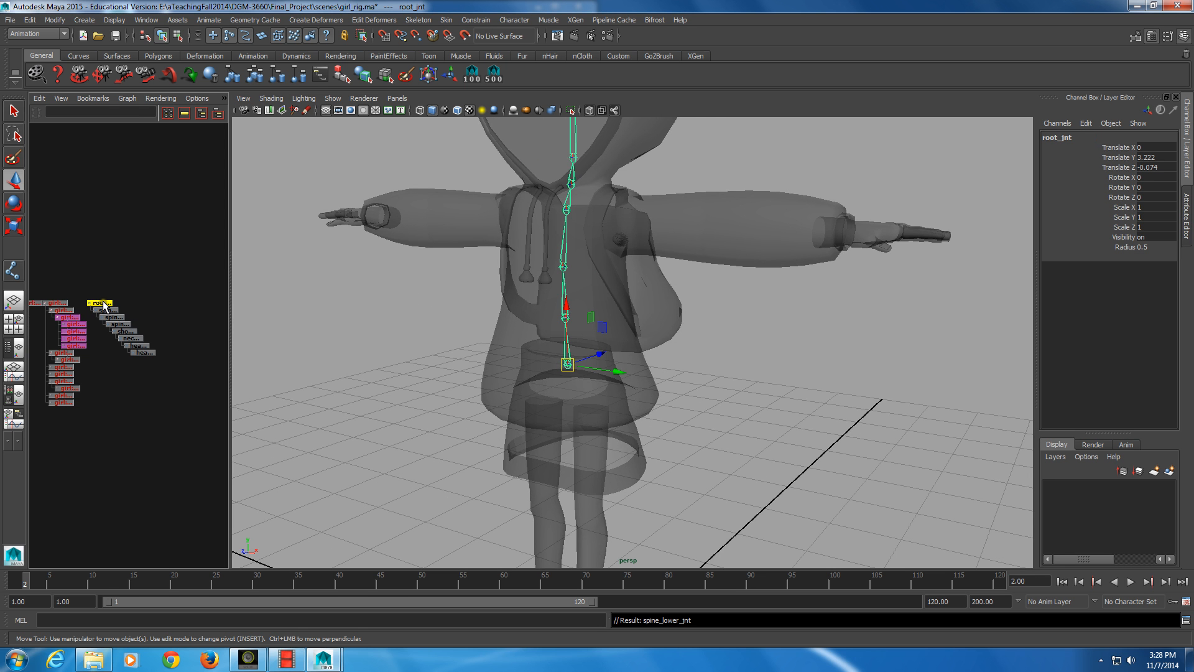
key(alt)
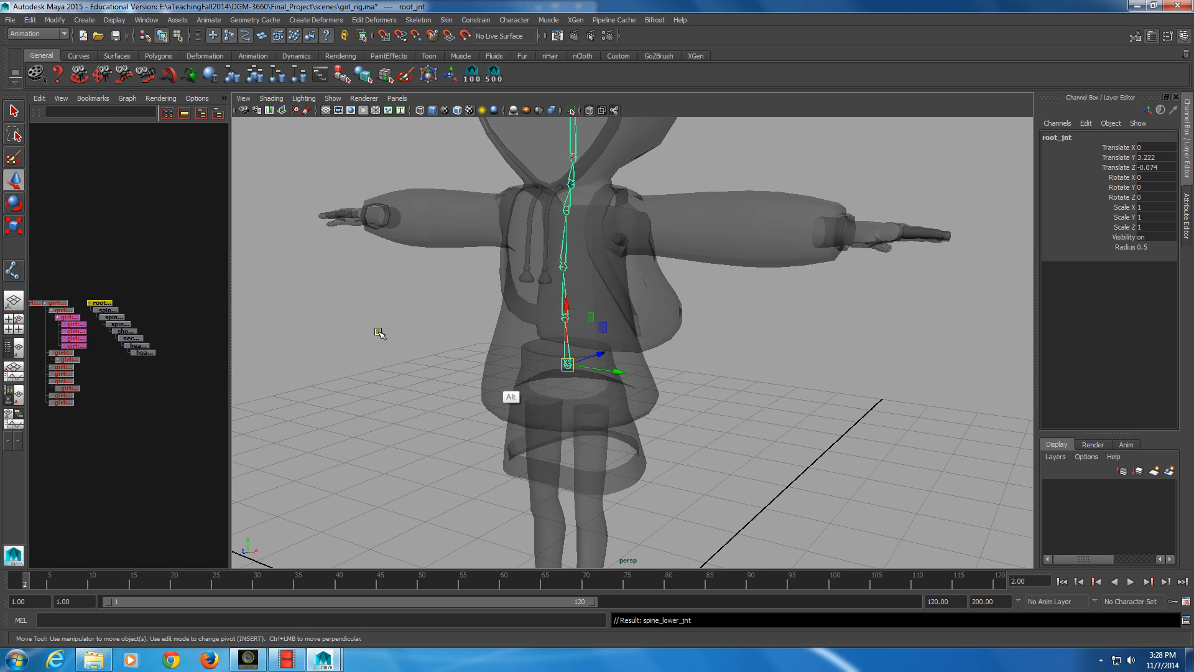
alt+drag(378, 331, 366, 417)
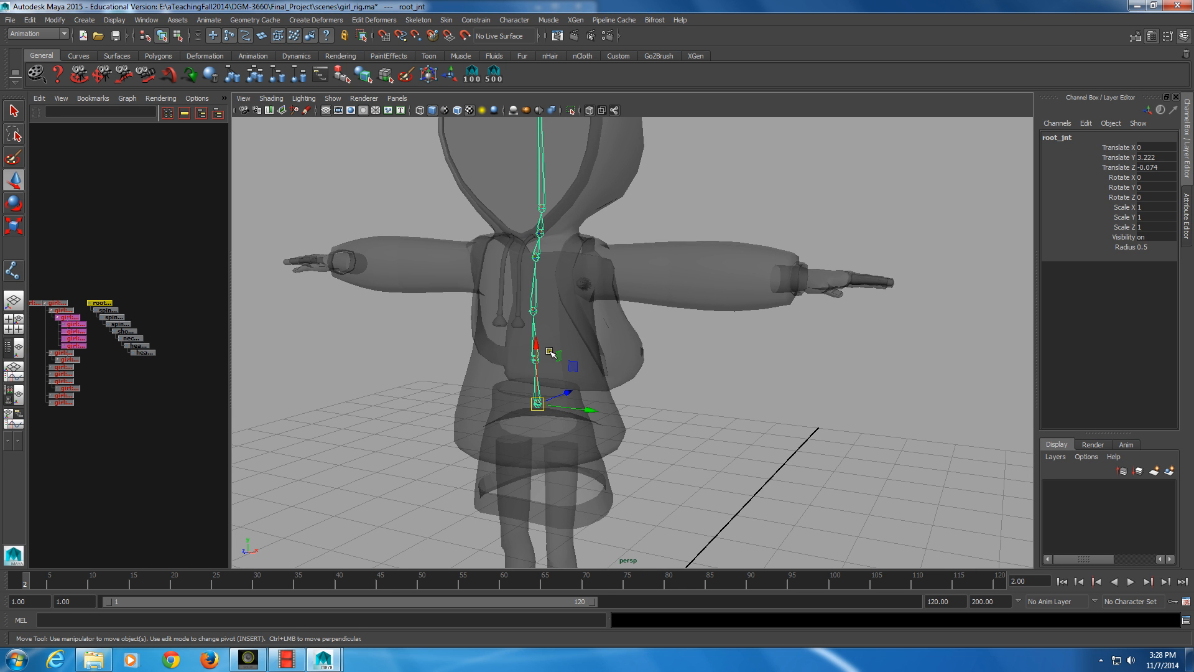
key(alt)
alt+drag(635, 379, 549, 447)
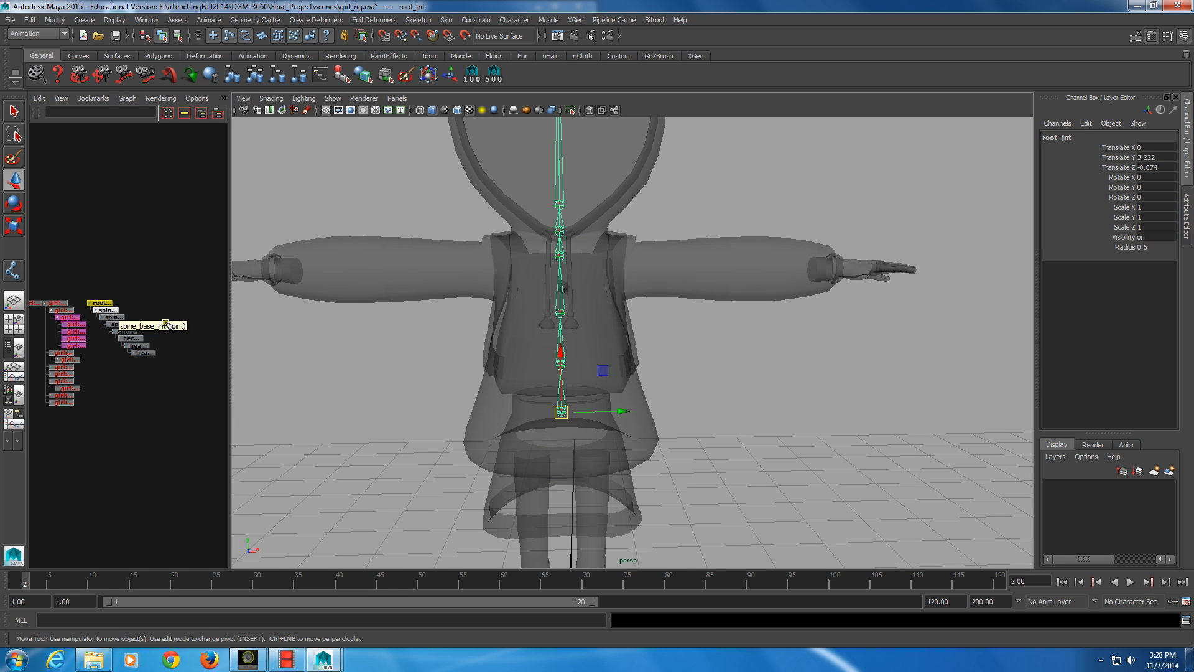
click(107, 312)
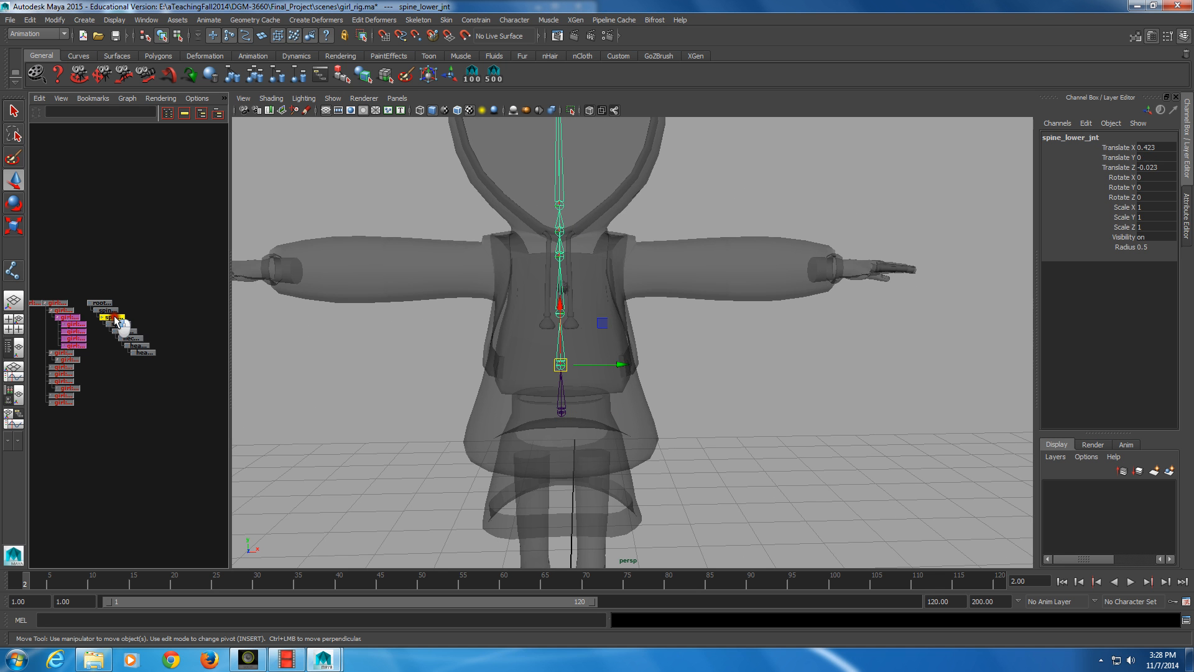
alt+drag(561, 365, 545, 418)
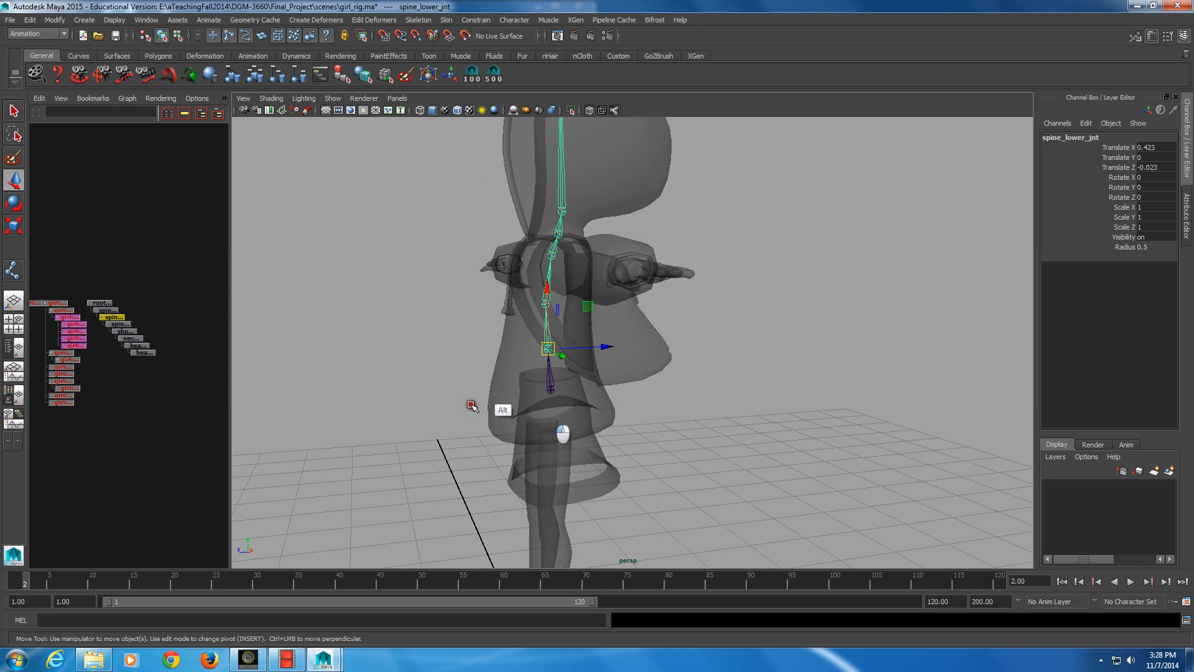
click(107, 304)
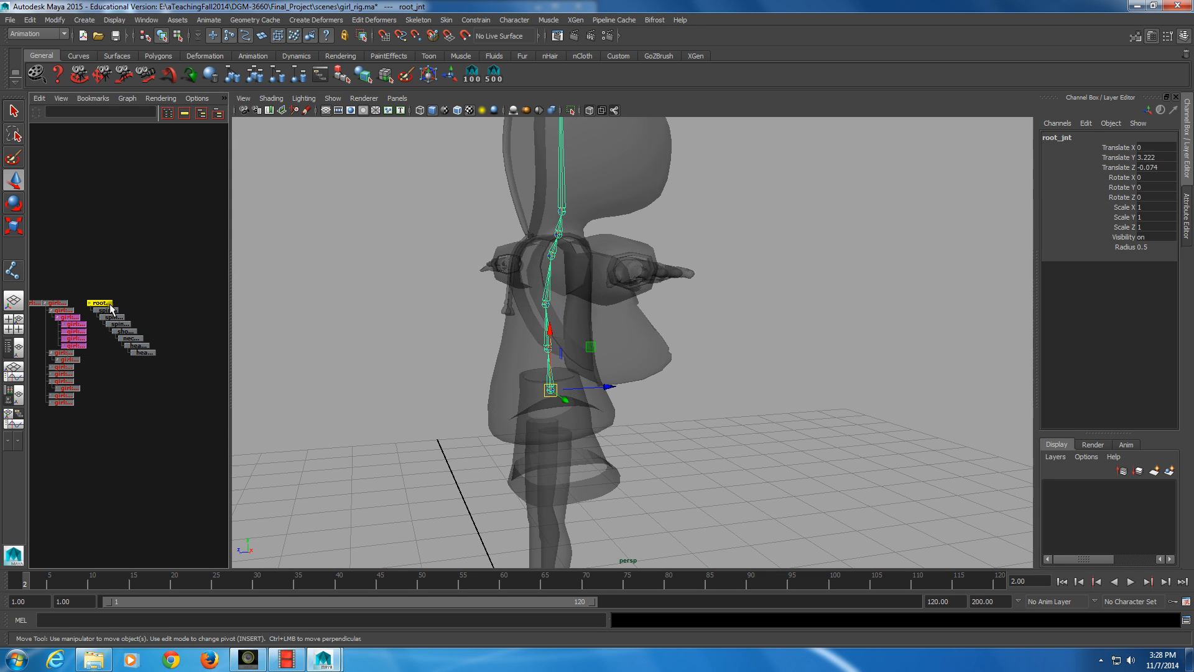
alt+drag(111, 307, 105, 303)
alt+right_drag(104, 303, 122, 318)
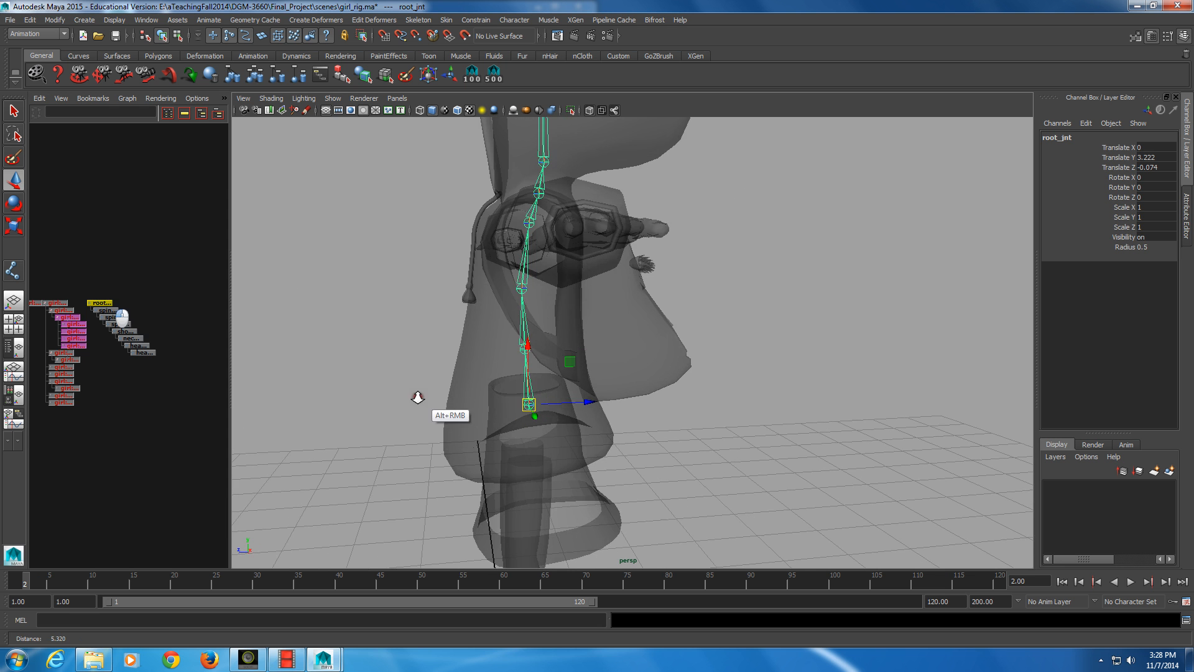
Examine the complete joint chain from root_jnt to head_tip_jnt inside the body, from the side and front
alt+drag(549, 404, 552, 409)
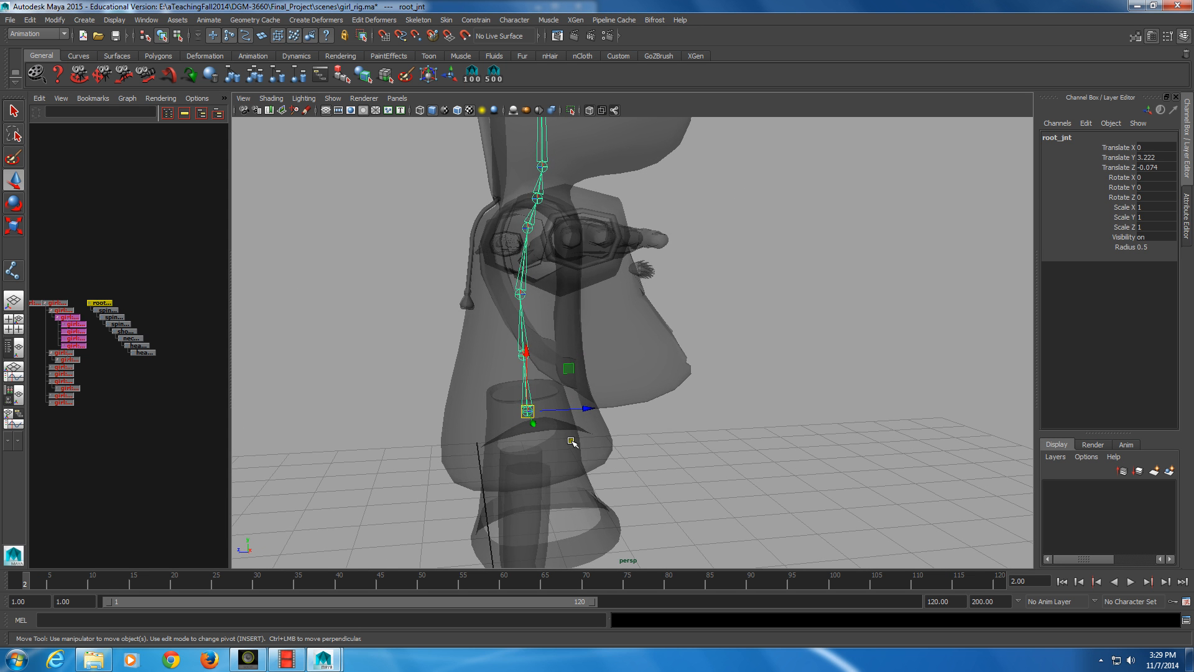
drag(92, 278, 163, 347)
alt+right_drag(715, 390, 689, 387)
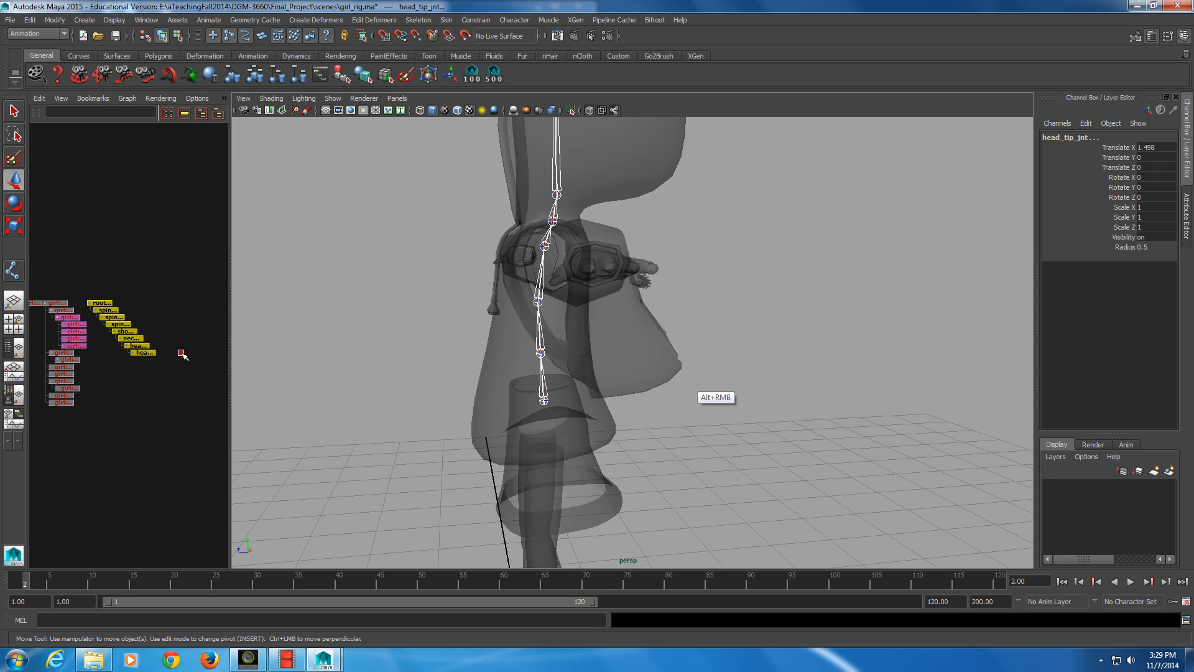
alt+drag(689, 387, 613, 383)
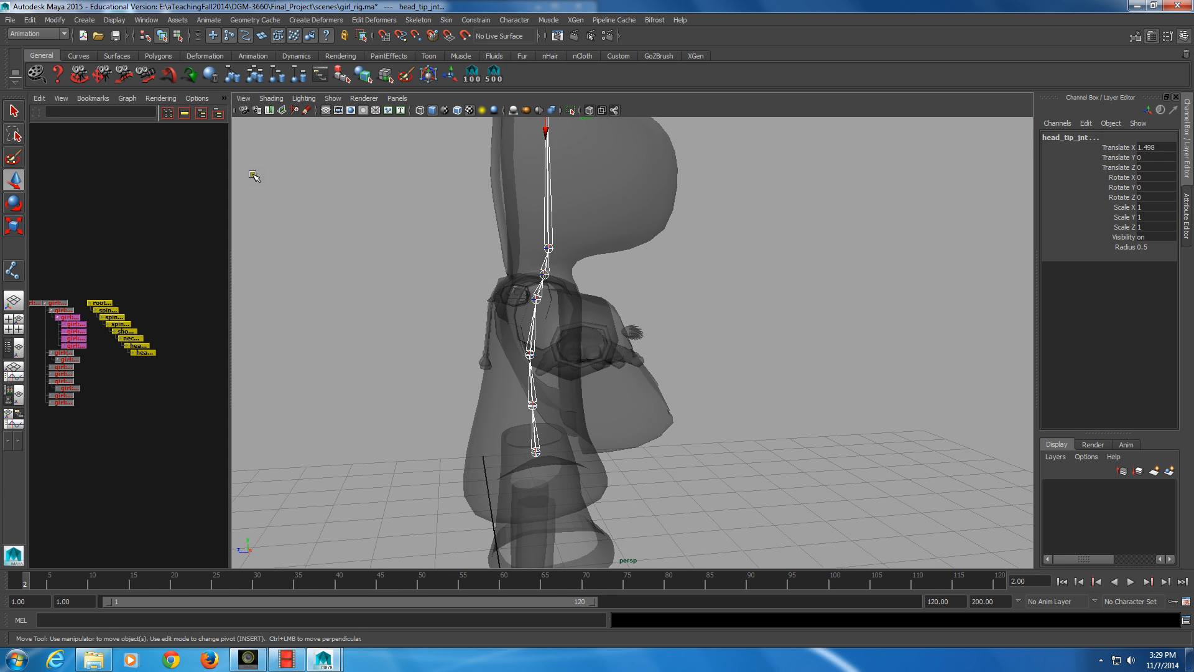
click(189, 303)
alt+drag(348, 305, 268, 306)
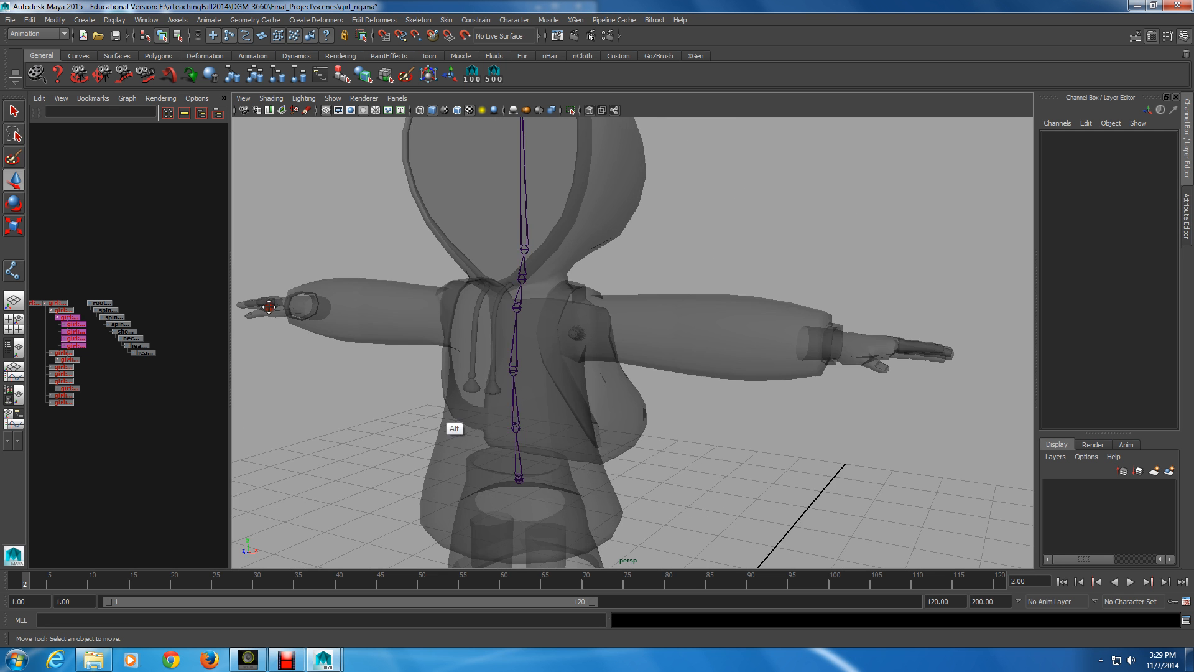
alt+middle_drag(268, 306, 518, 359)
alt+right_drag(517, 359, 505, 373)
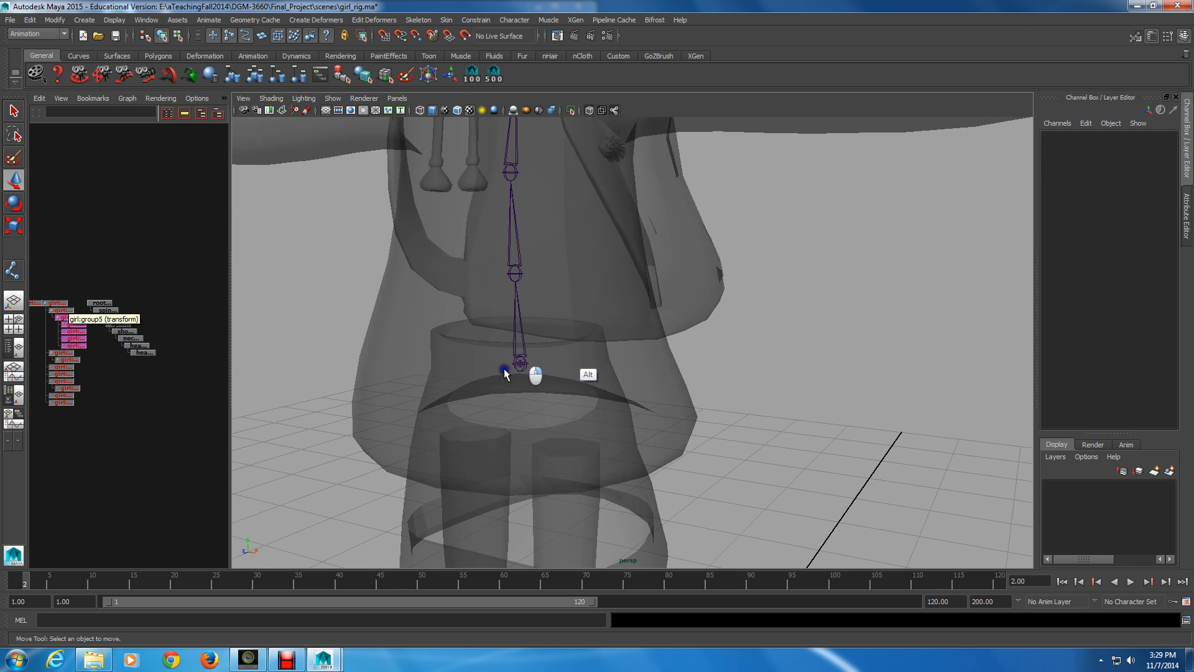
Start the Joint tool with root_jnt selected as the parent and switch the viewport to the front orthographic view
click(88, 305)
click(106, 304)
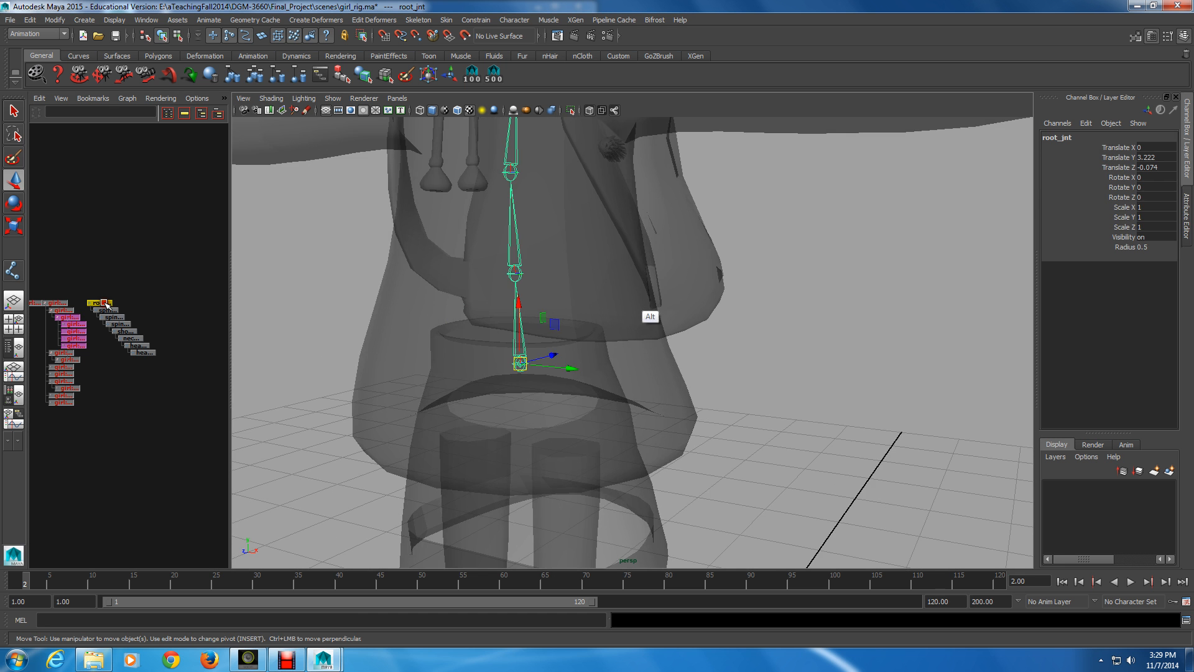
alt+right_drag(765, 300, 650, 317)
alt+middle_drag(650, 316, 625, 396)
alt+drag(766, 300, 491, 346)
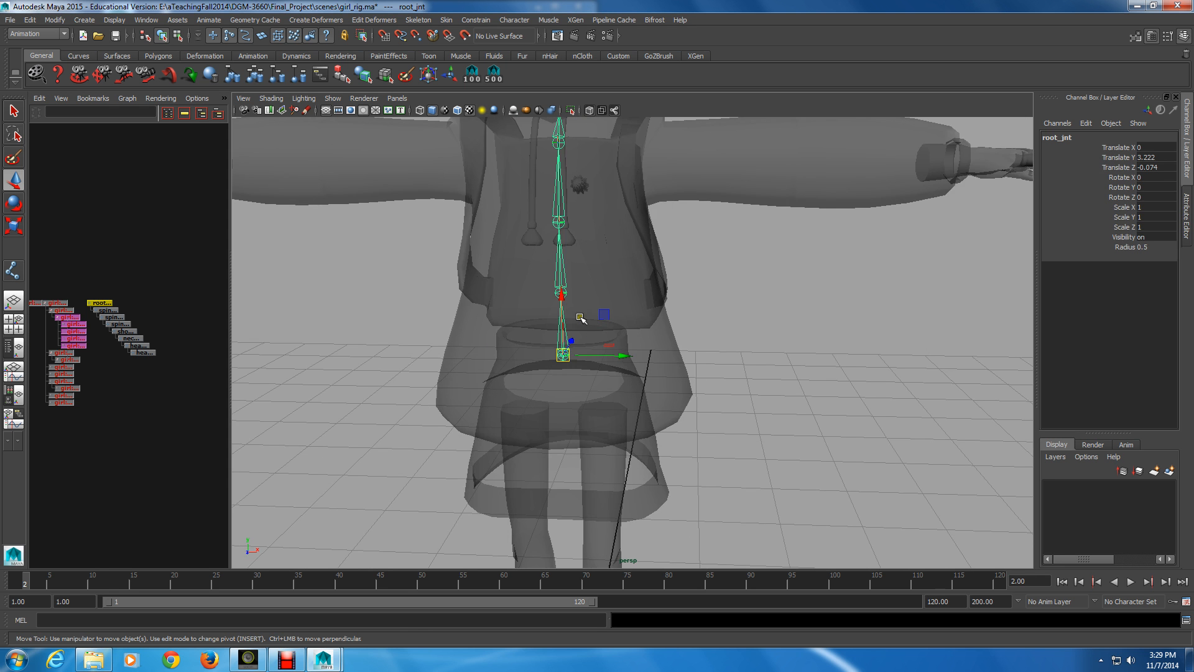
key(y)
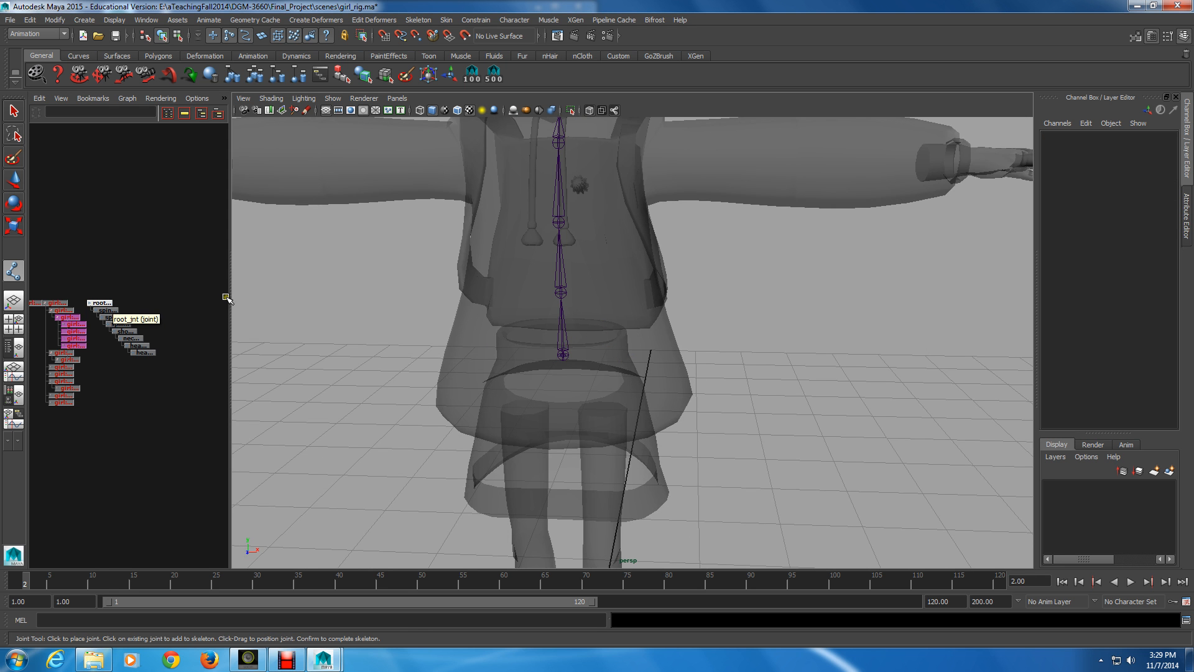
click(94, 302)
alt+middle_drag(692, 460, 673, 332)
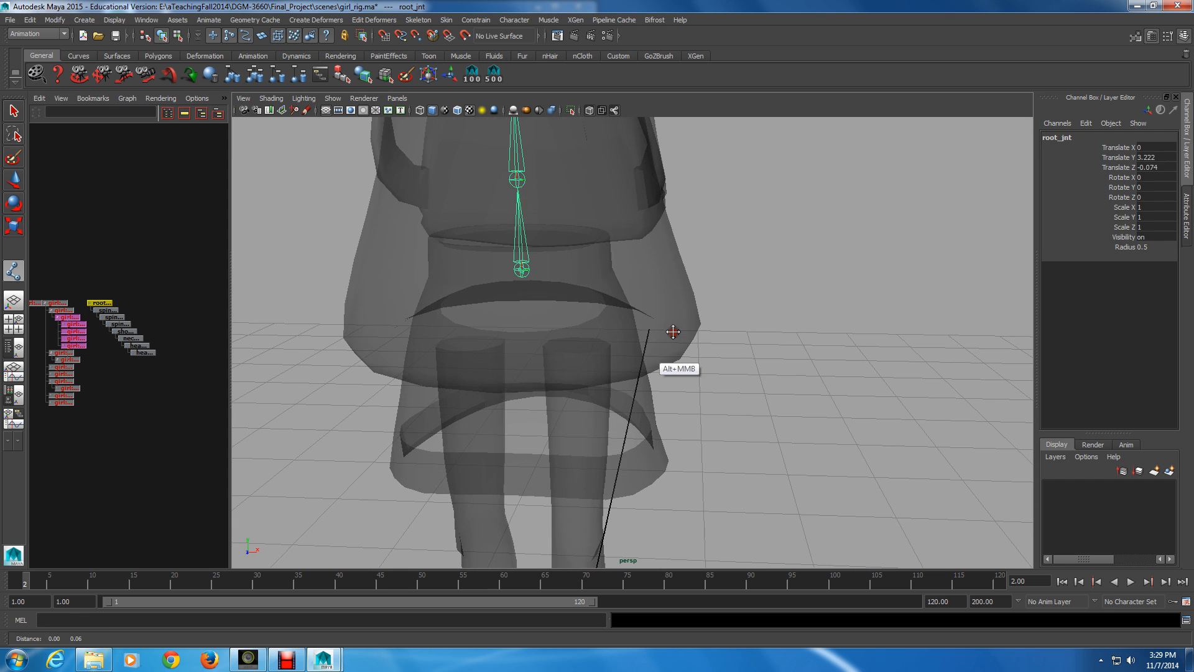
alt+right_drag(673, 332, 649, 367)
alt+drag(649, 367, 572, 340)
key(space)
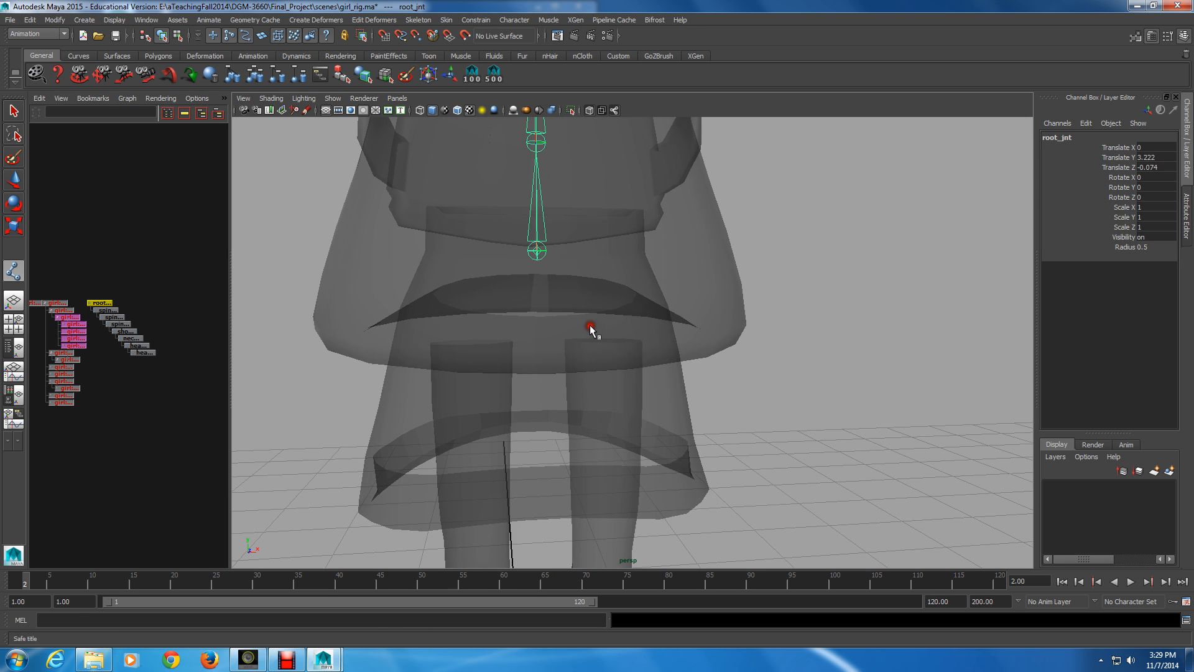
click(397, 99)
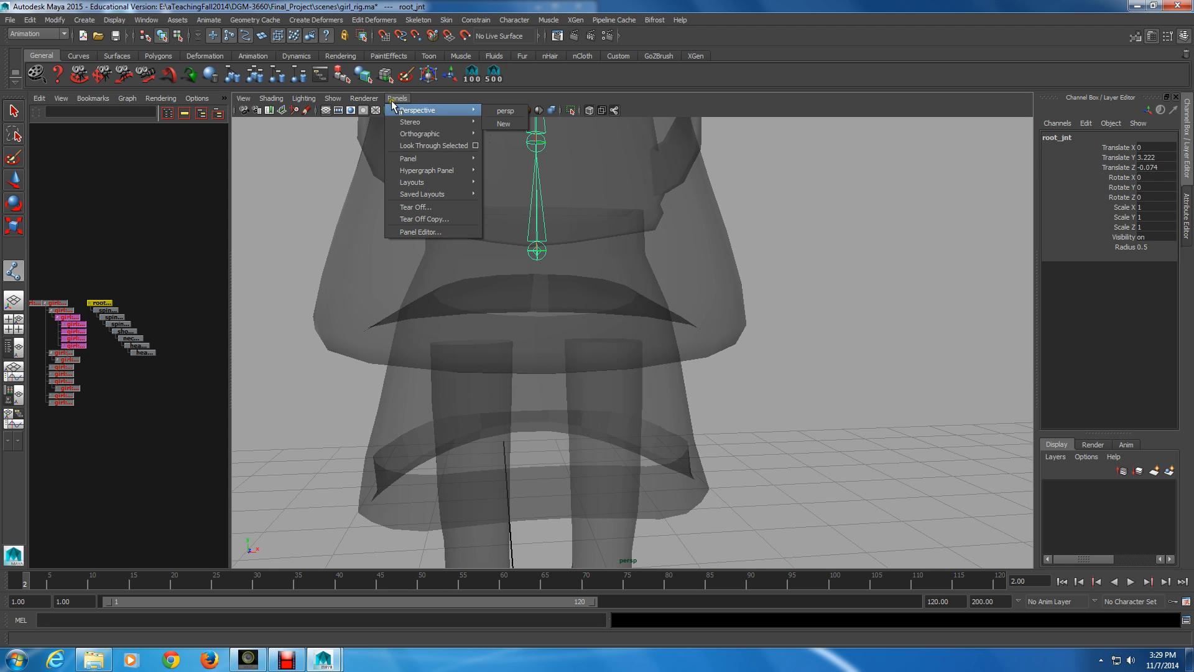
click(504, 134)
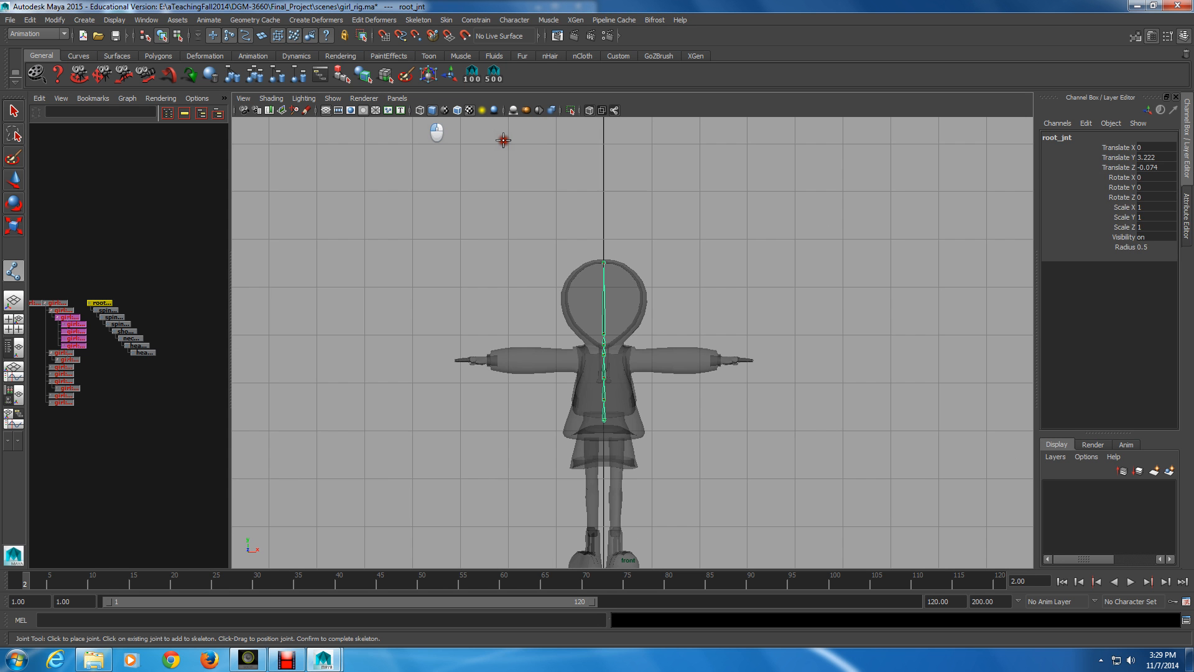
Place a hip joint under root_jnt above the character's left leg, offset about 0.25 in X and -0.06 in Y
alt+right_drag(507, 141, 595, 208)
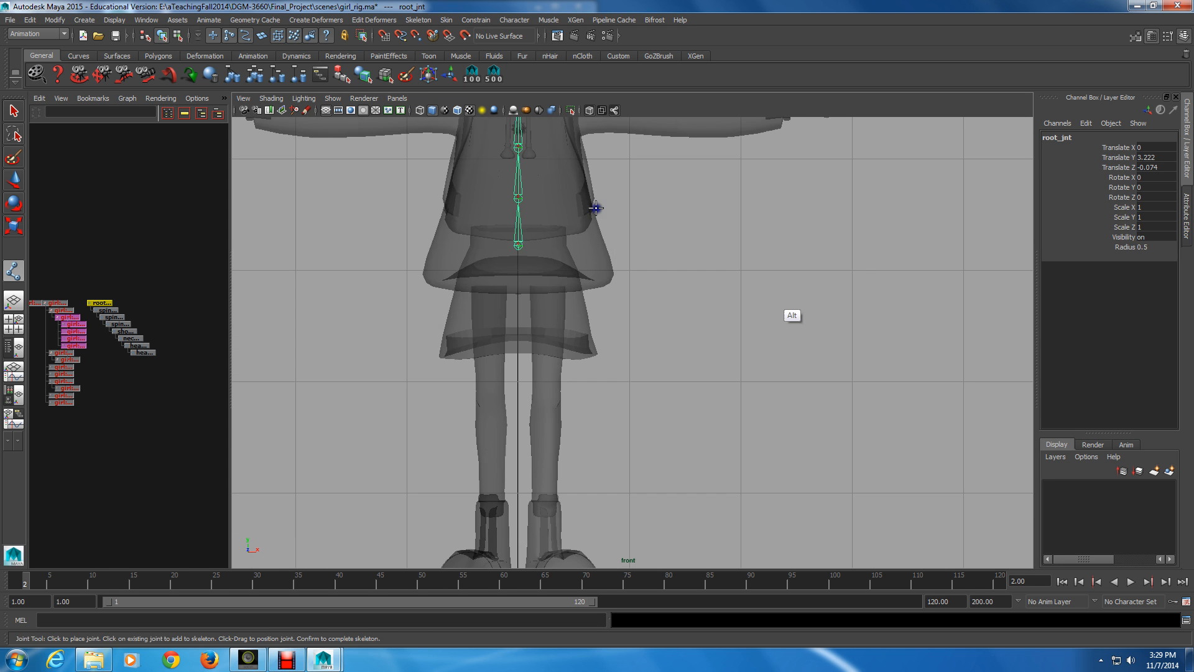
alt+middle_drag(596, 207, 675, 282)
alt+right_drag(674, 281, 820, 371)
alt+middle_drag(820, 371, 818, 399)
alt+right_drag(765, 446, 635, 319)
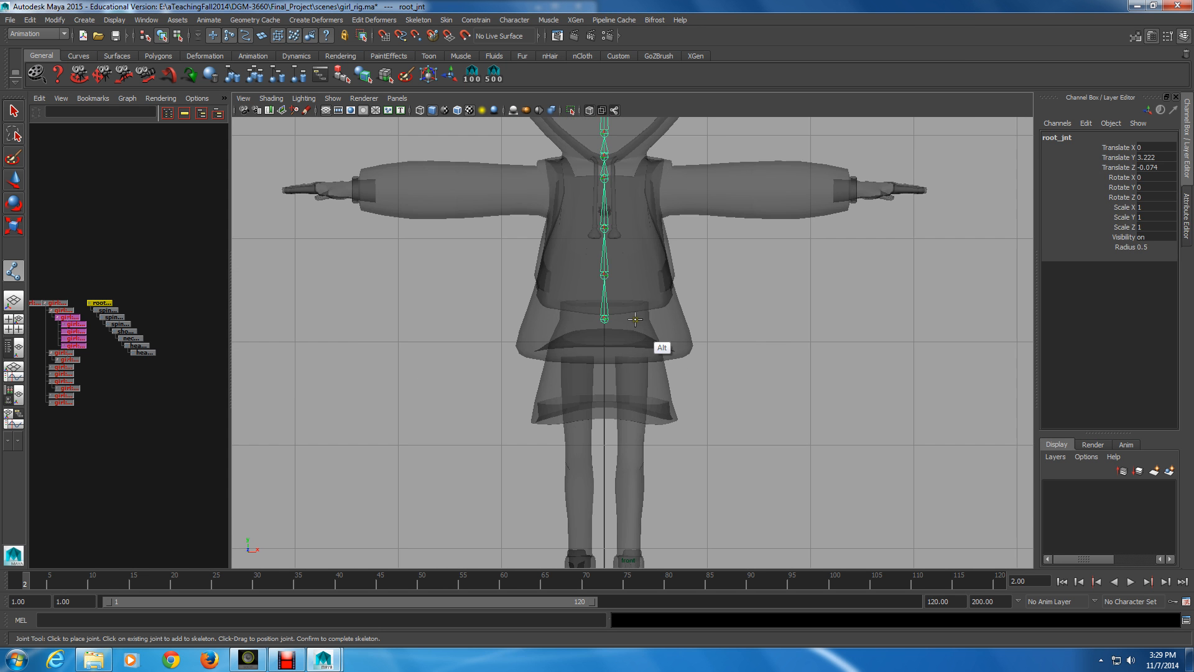
alt+middle_drag(634, 319, 637, 333)
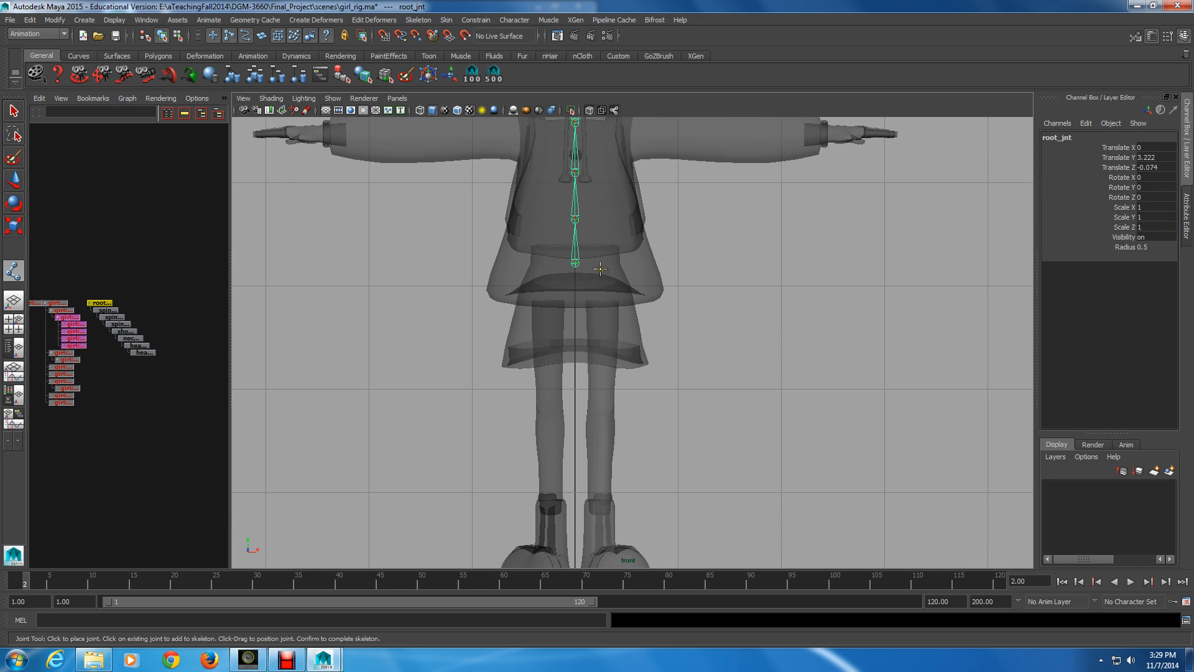
click(600, 268)
key(alt)
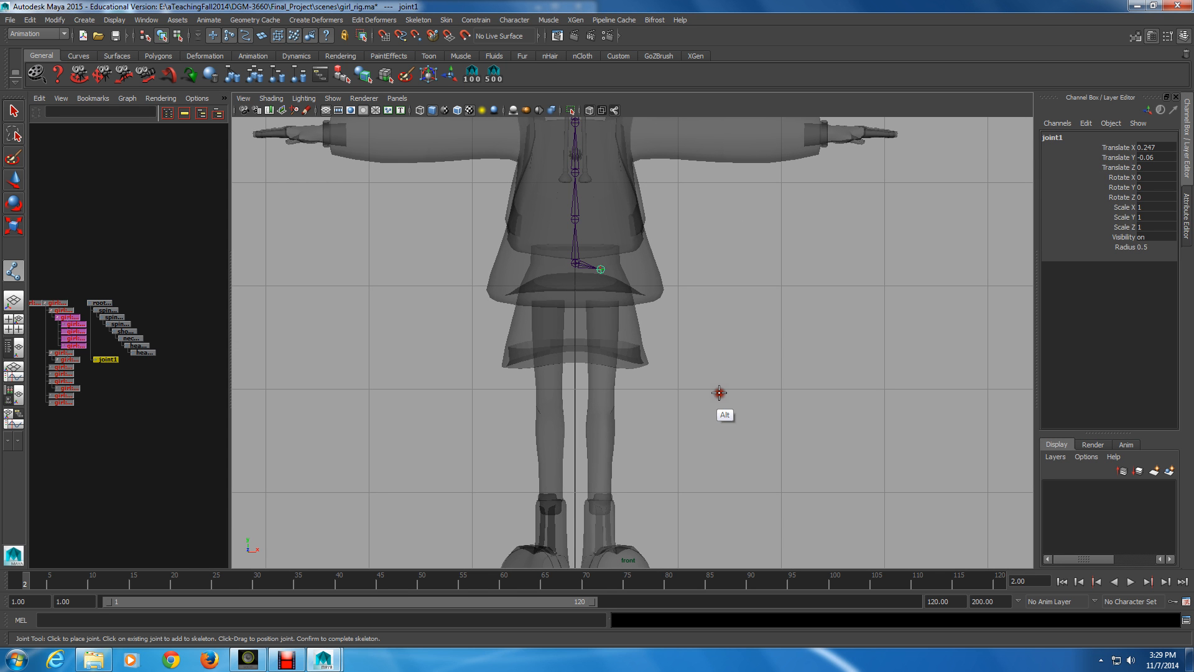
Show wireframe on the shaded model and place a knee joint about 1.3 units straight below the hip joint
alt+middle_drag(718, 393, 706, 398)
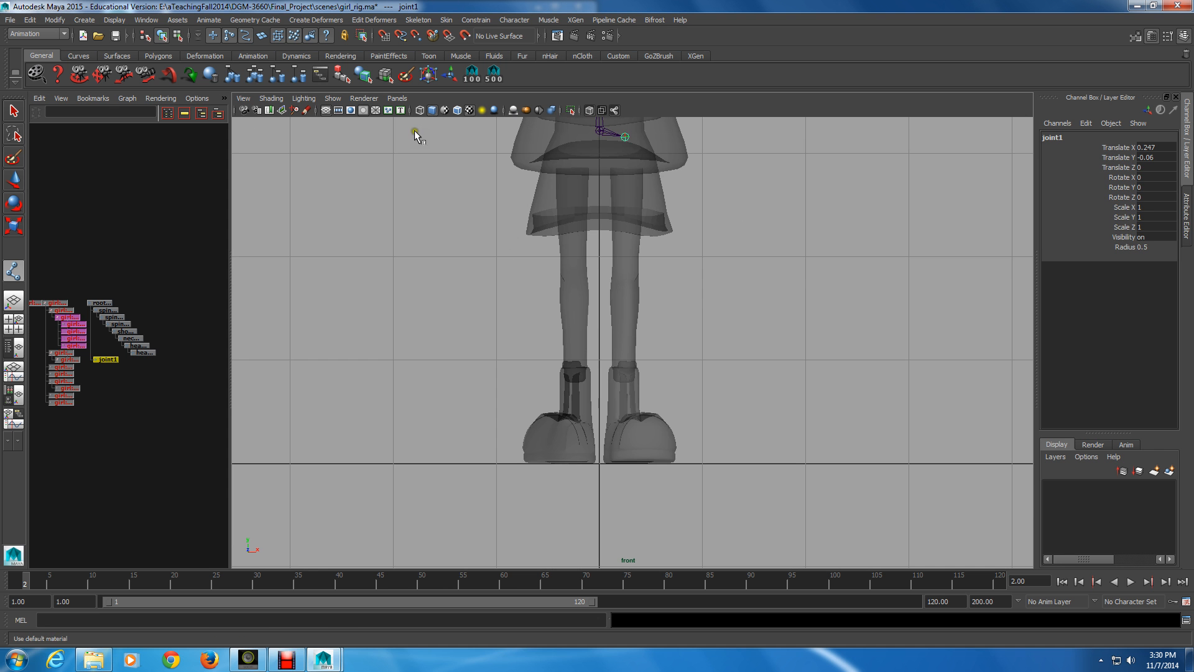
click(457, 110)
alt+right_drag(401, 149, 467, 161)
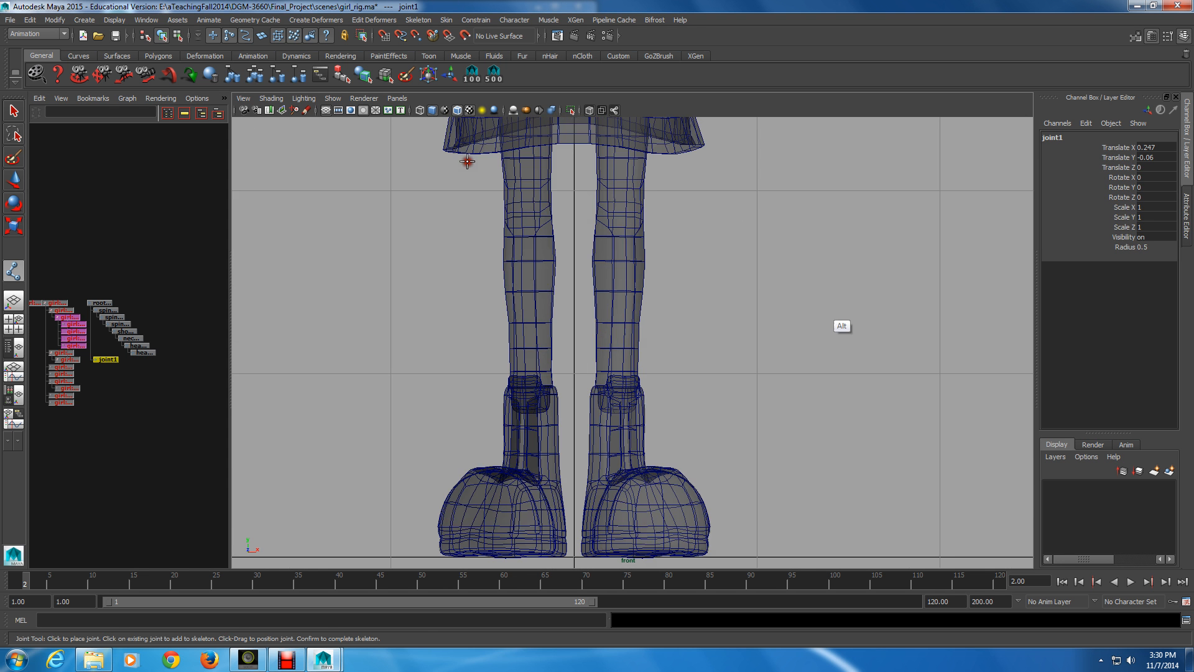
alt+middle_drag(467, 161, 463, 198)
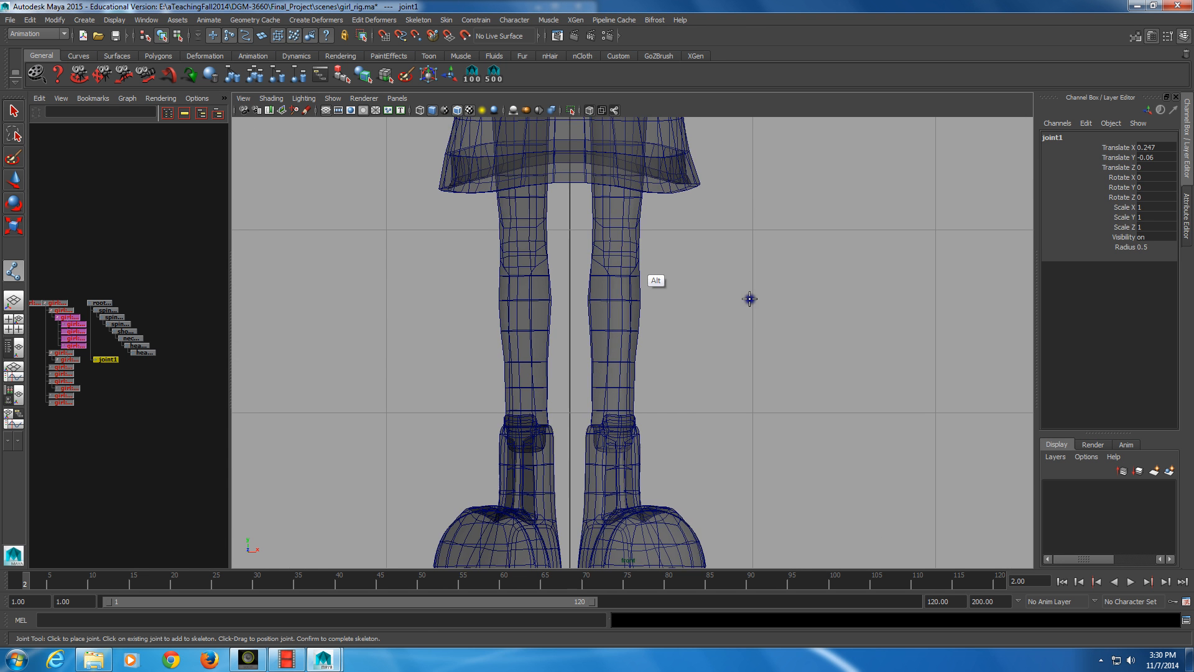
shift+click(615, 255)
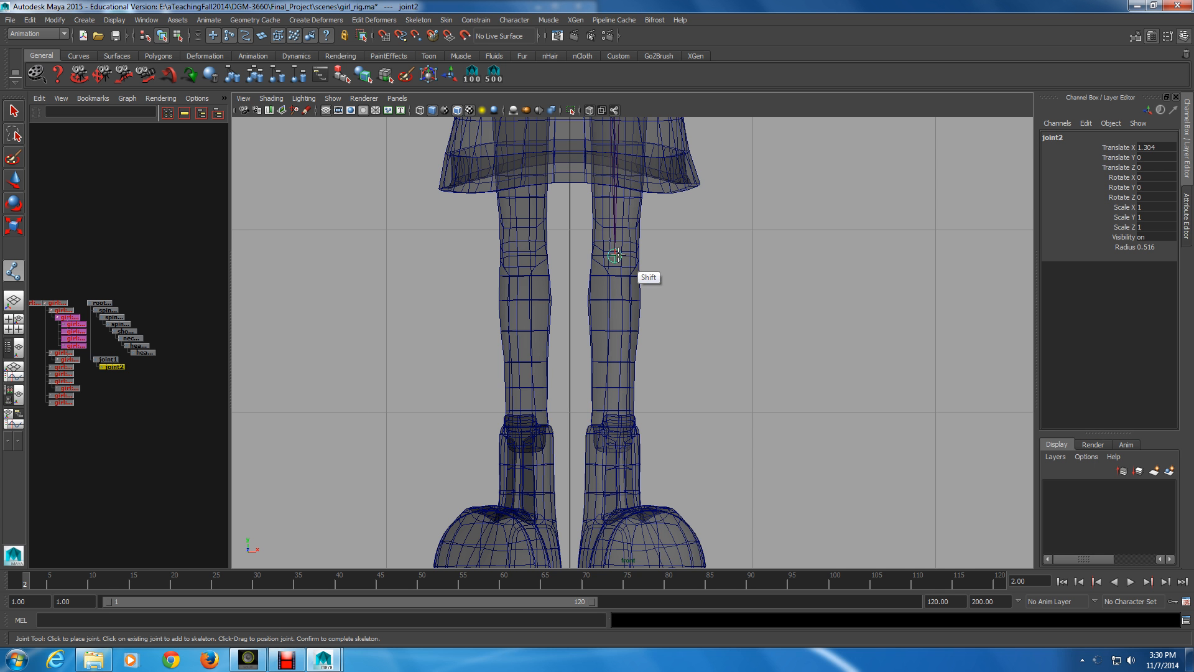
Place an ankle joint about 1.41 units straight below the knee, at the top of the left foot
scroll(692, 278, down, 3)
alt+middle_drag(692, 278, 684, 206)
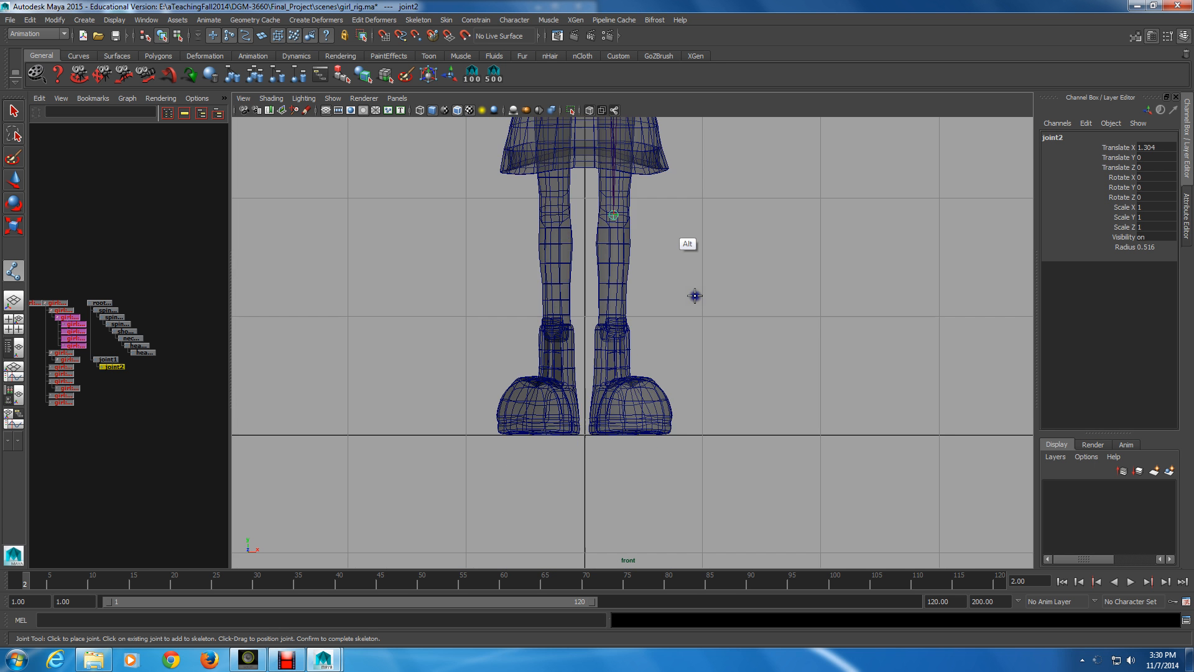
alt+right_drag(694, 295, 901, 371)
alt+middle_drag(870, 414, 878, 391)
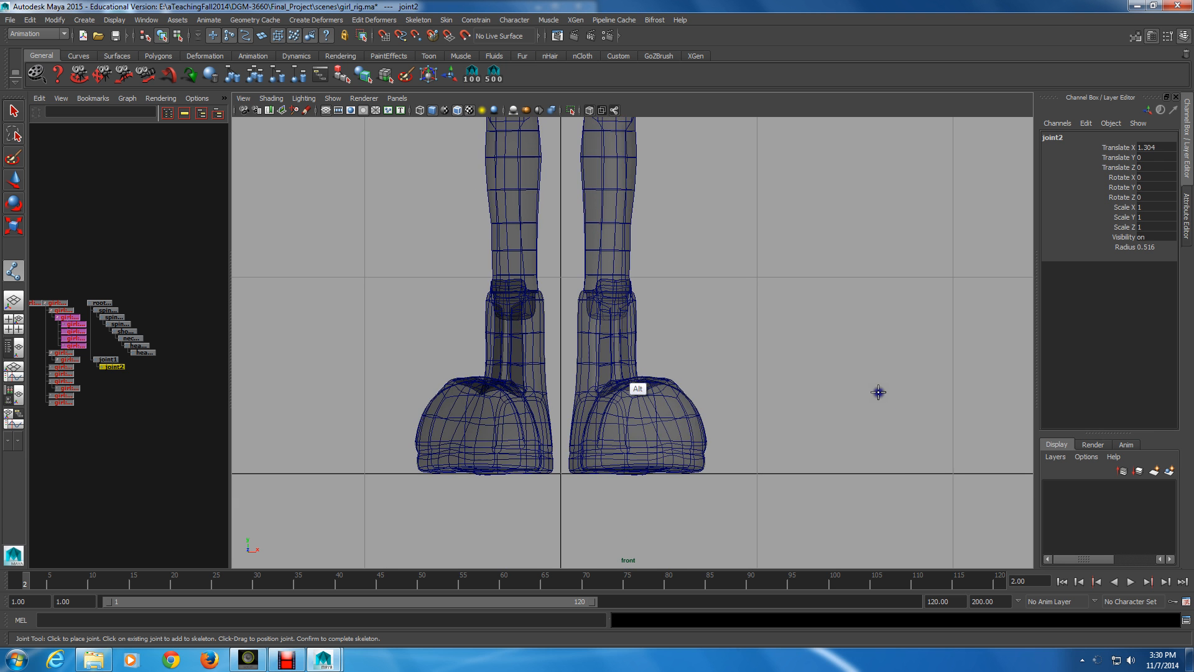
shift+click(610, 385)
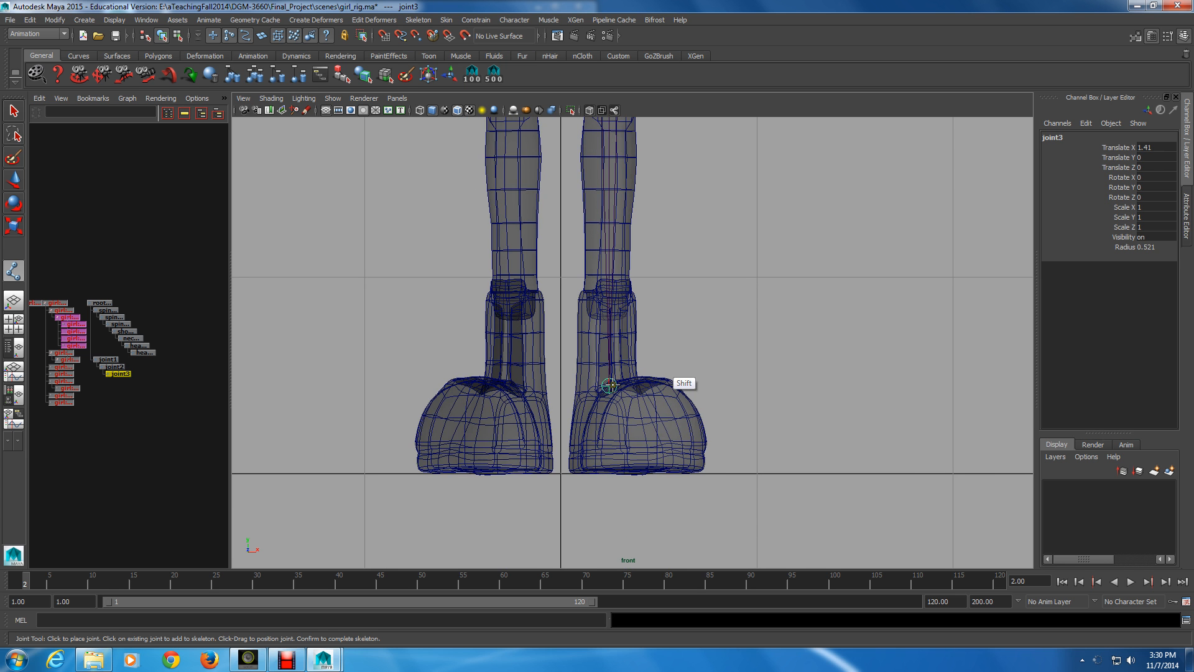
Place an end joint about 0.35 units straight below the ankle at the sole and complete the leg chain
alt+right_drag(738, 345, 743, 347)
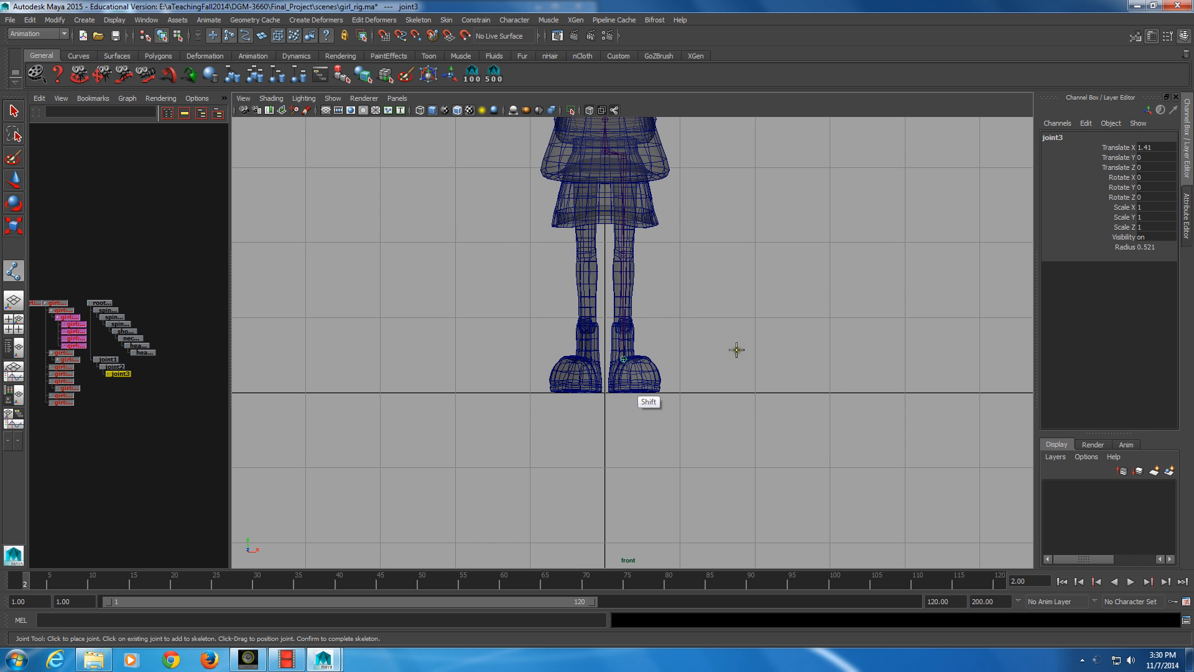
shift+click(622, 385)
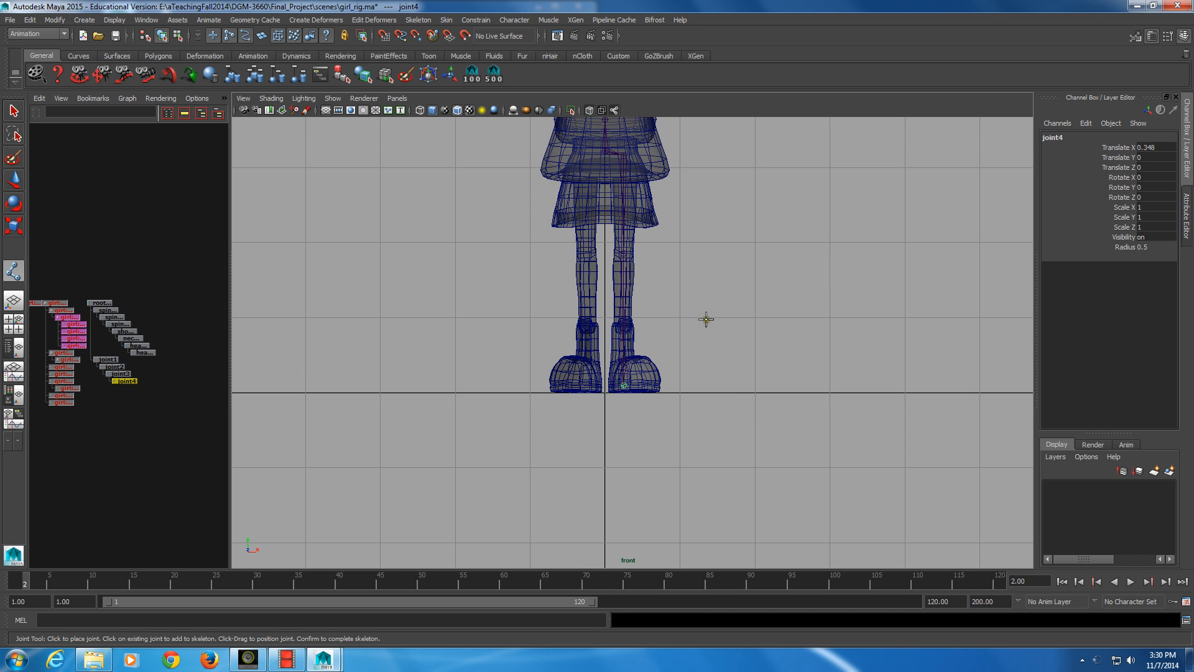
key(Return)
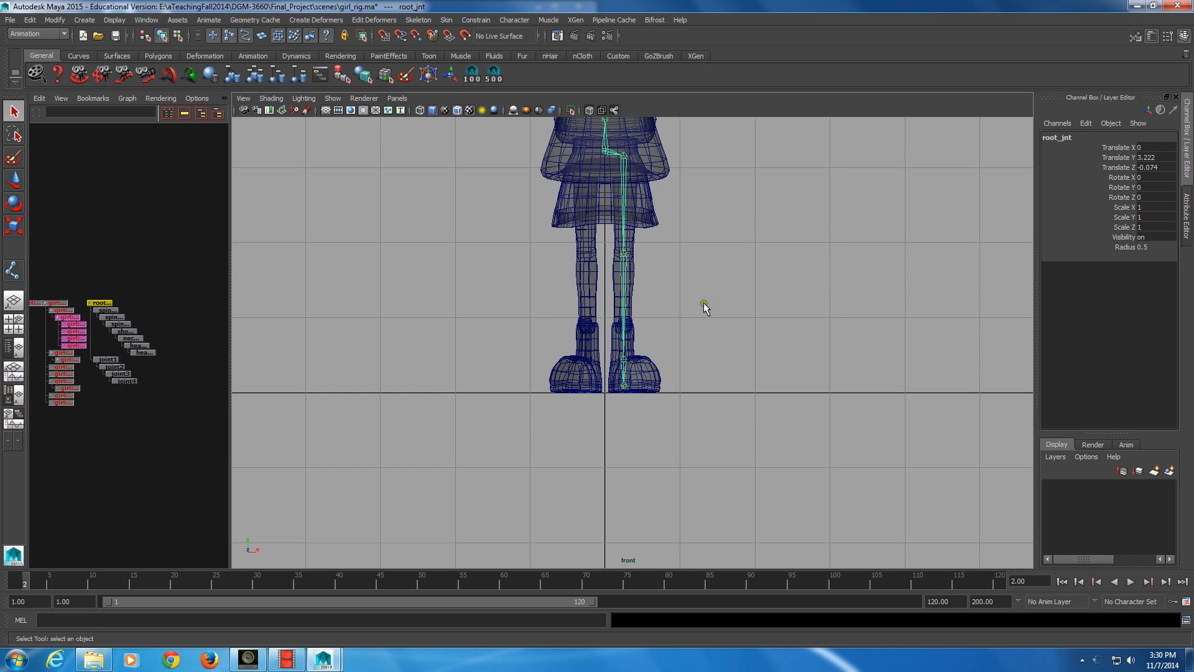
Return the viewport to the perspective view and turn off X-ray shading, with the leg chain seen from the side
alt+right_drag(703, 302, 781, 275)
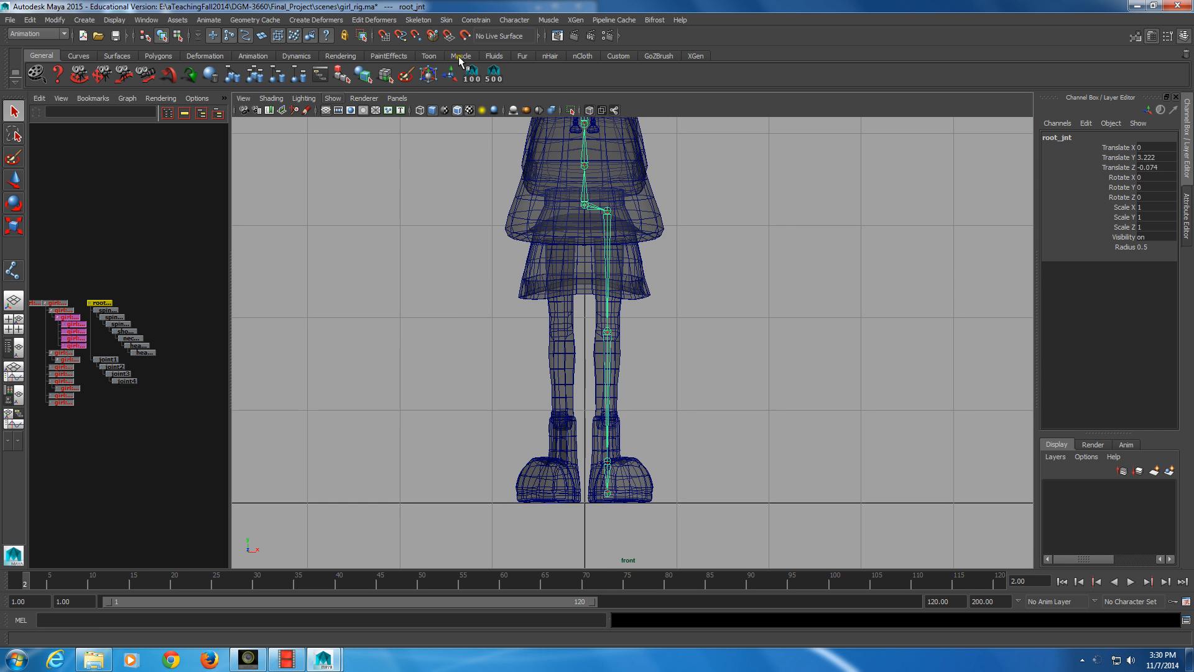
click(396, 99)
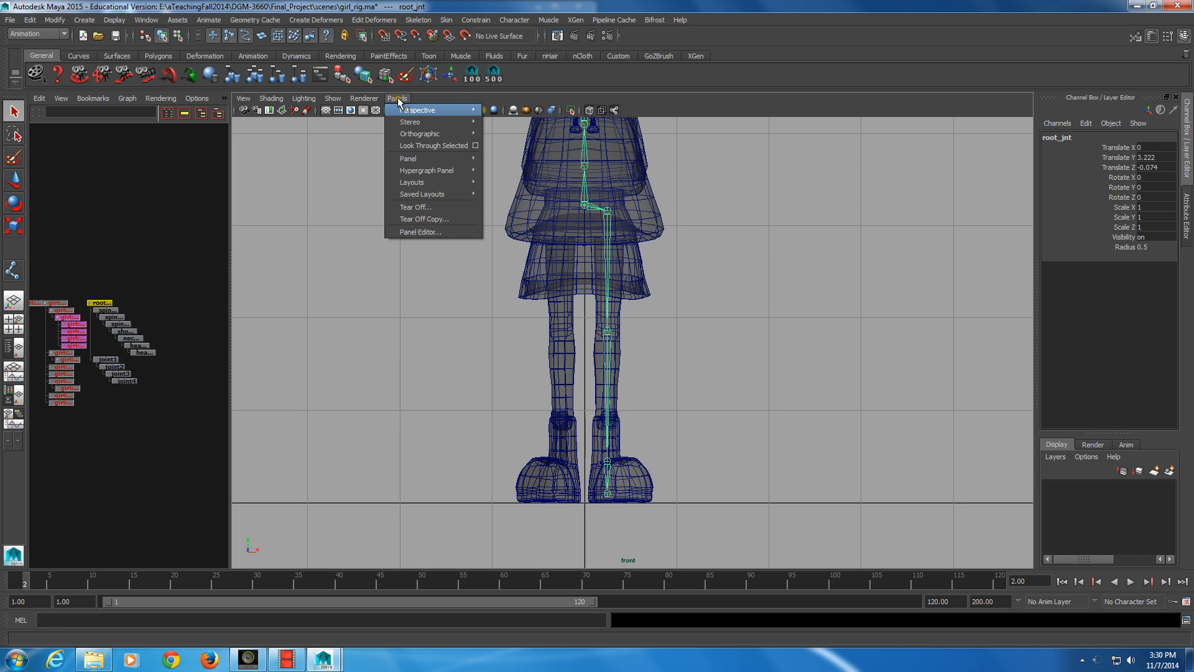
click(409, 110)
alt+drag(510, 324, 584, 358)
alt+middle_drag(584, 358, 642, 330)
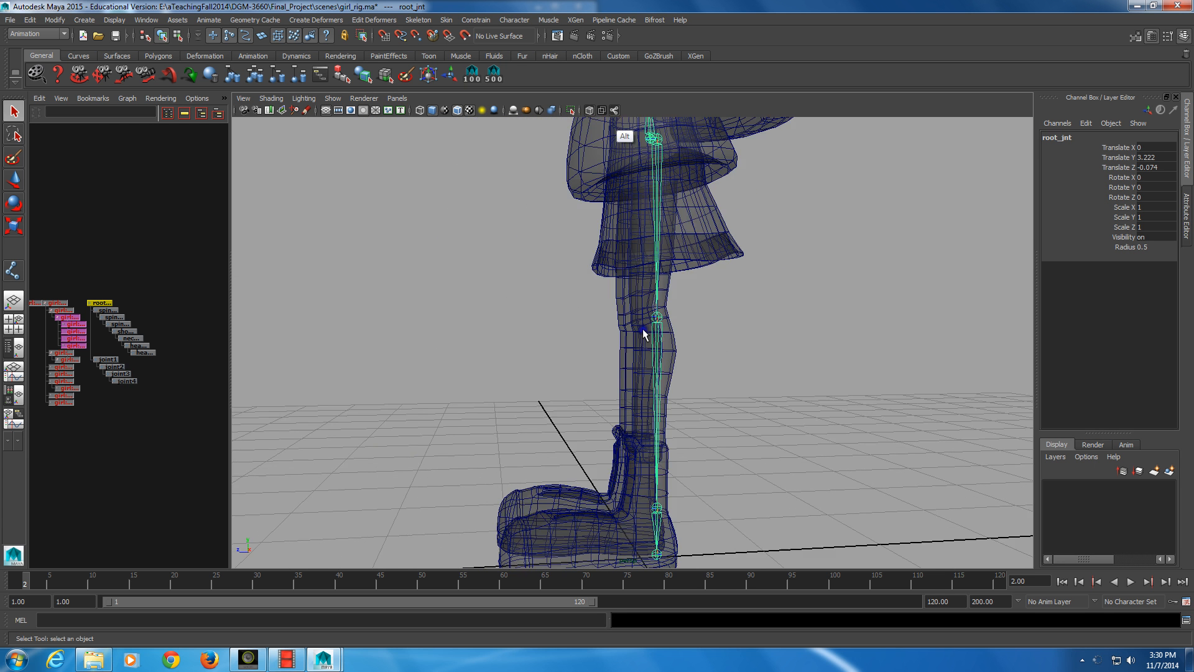
click(603, 114)
scroll(642, 248, down, 3)
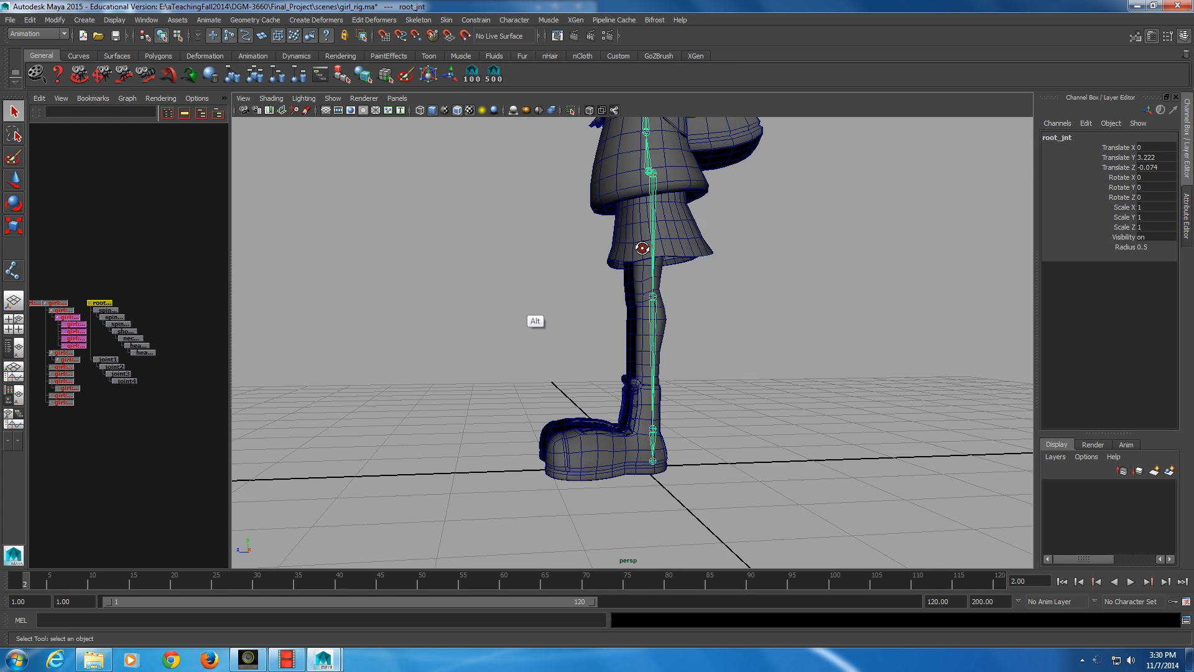
alt+drag(642, 248, 500, 302)
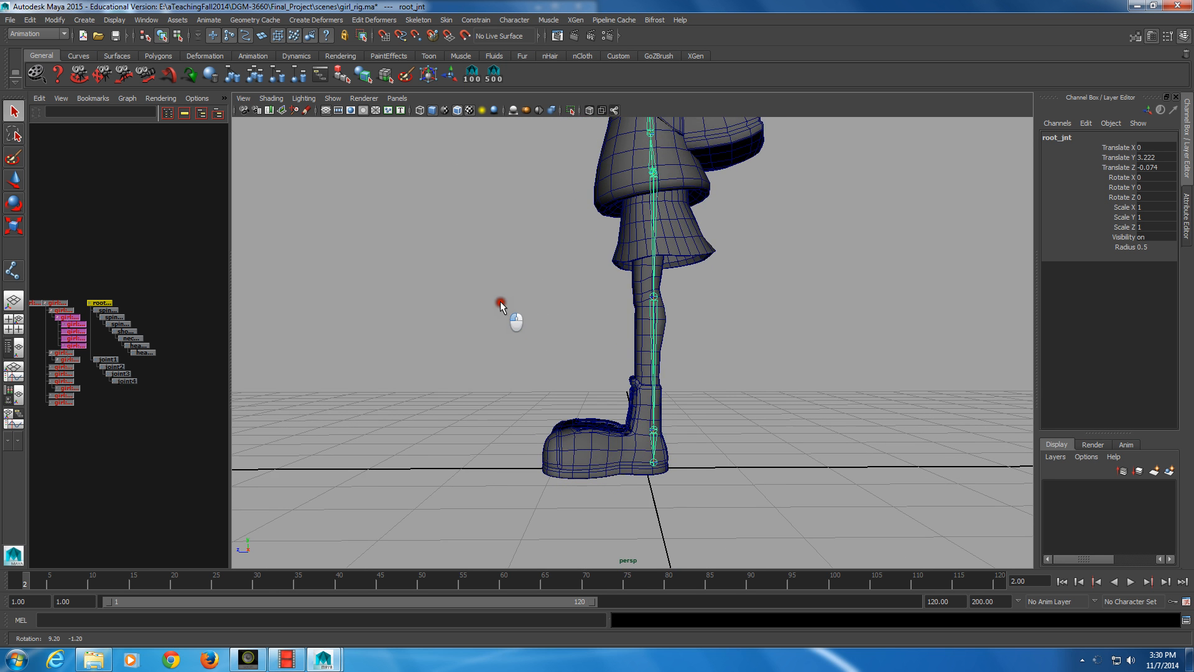
Move the hip joint, with its leg chain, forward along Z to a Translate Z of about 0.077
click(107, 360)
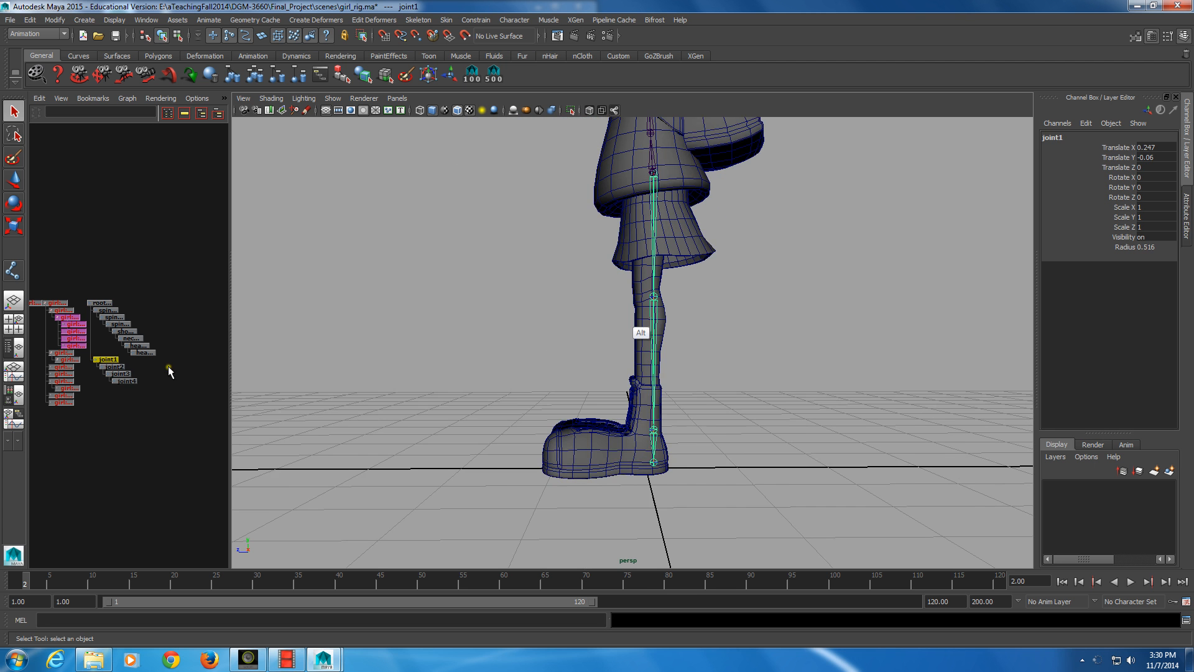
alt+right_drag(613, 243, 650, 244)
alt+middle_drag(650, 243, 650, 297)
alt+drag(650, 301, 669, 381)
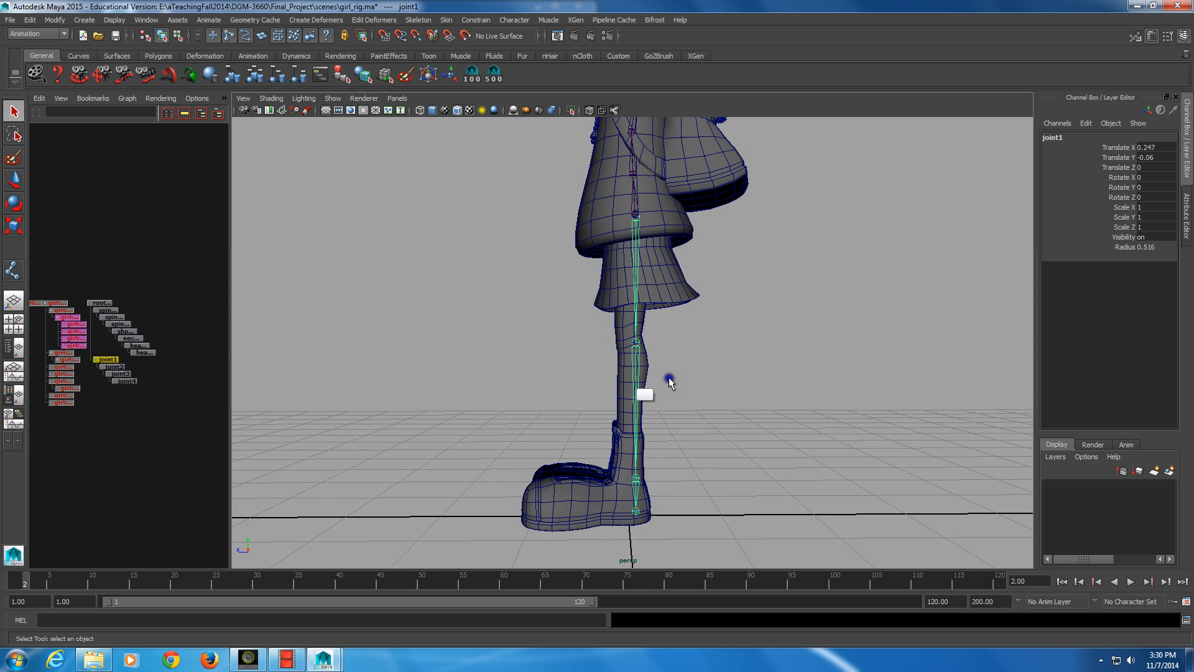
key(w)
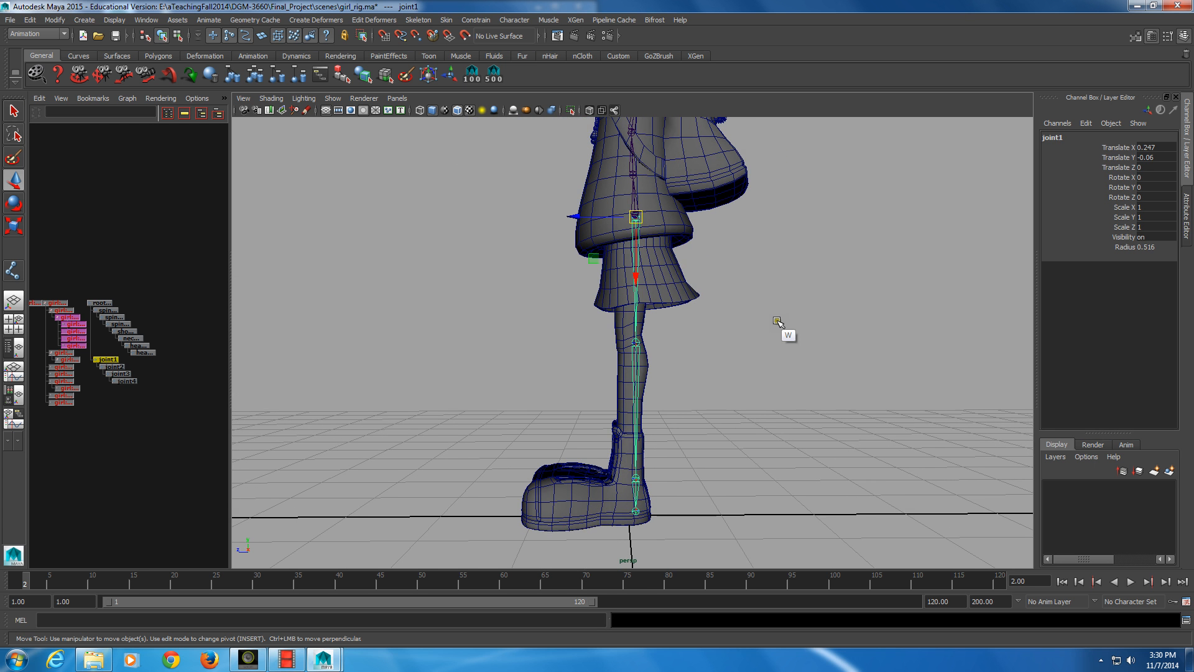
alt+drag(778, 325, 754, 307)
drag(576, 218, 568, 222)
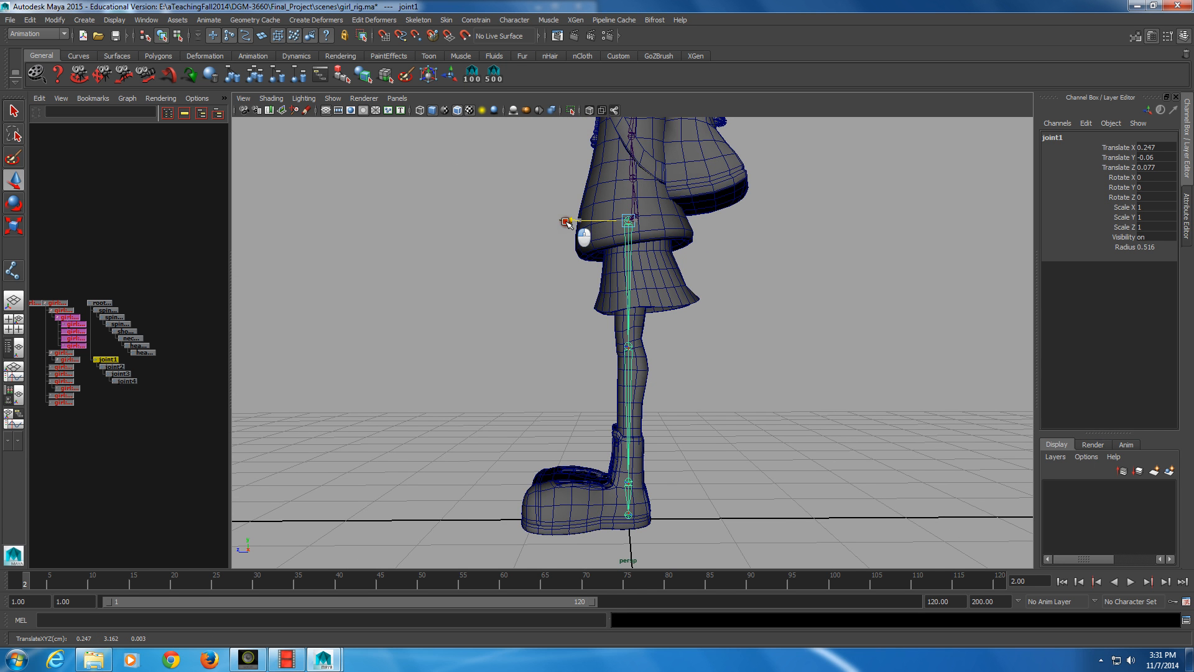
Move the hip joint and its chain back along Z to a Translate Z of about 0.026 and turn on X-ray shading
drag(568, 223, 570, 224)
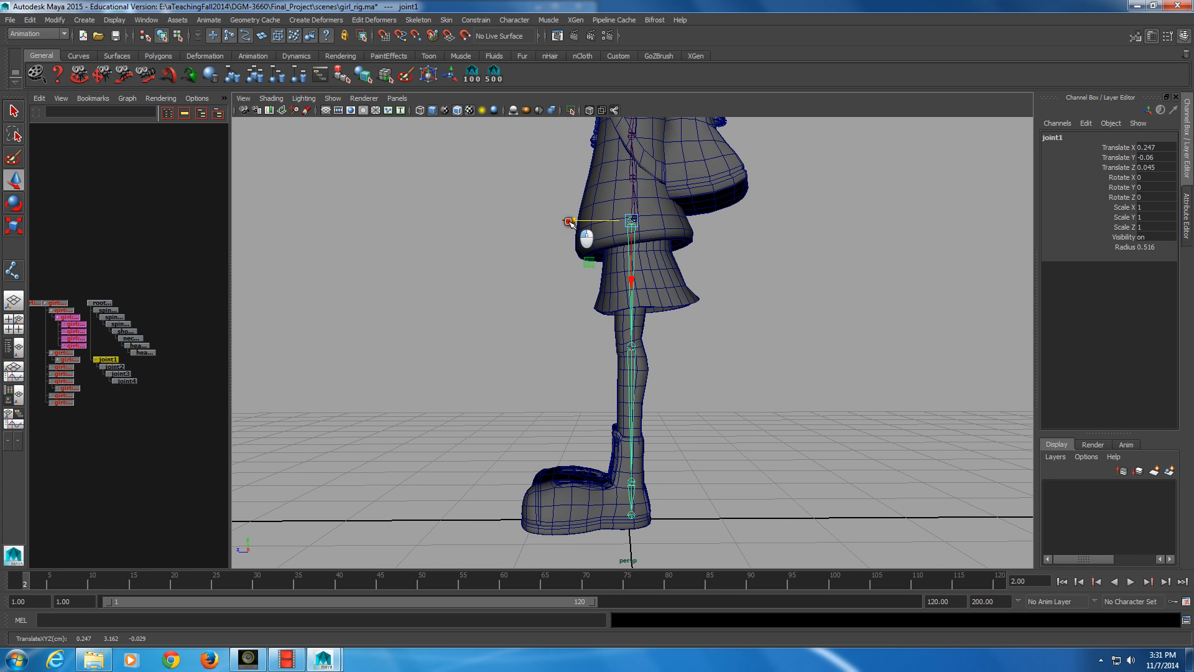
click(590, 110)
alt+drag(571, 168, 579, 221)
click(580, 217)
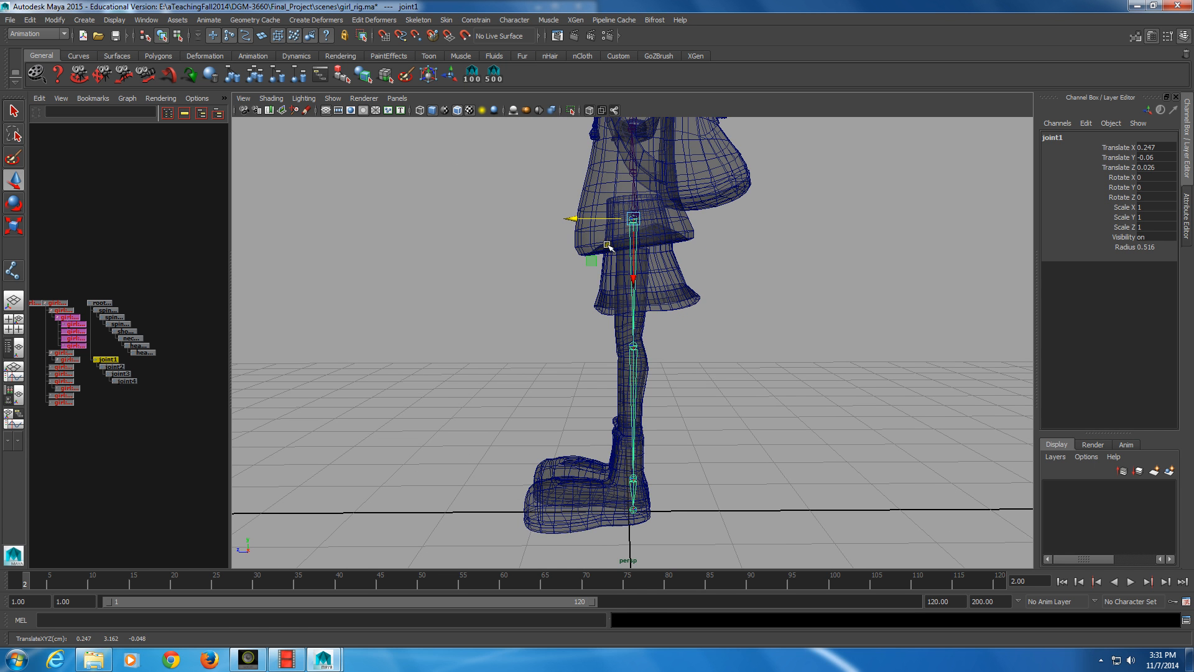
Move the knee joint, with the joints below it, slightly forward along Z to a Translate Z of about 0.032
key(Down)
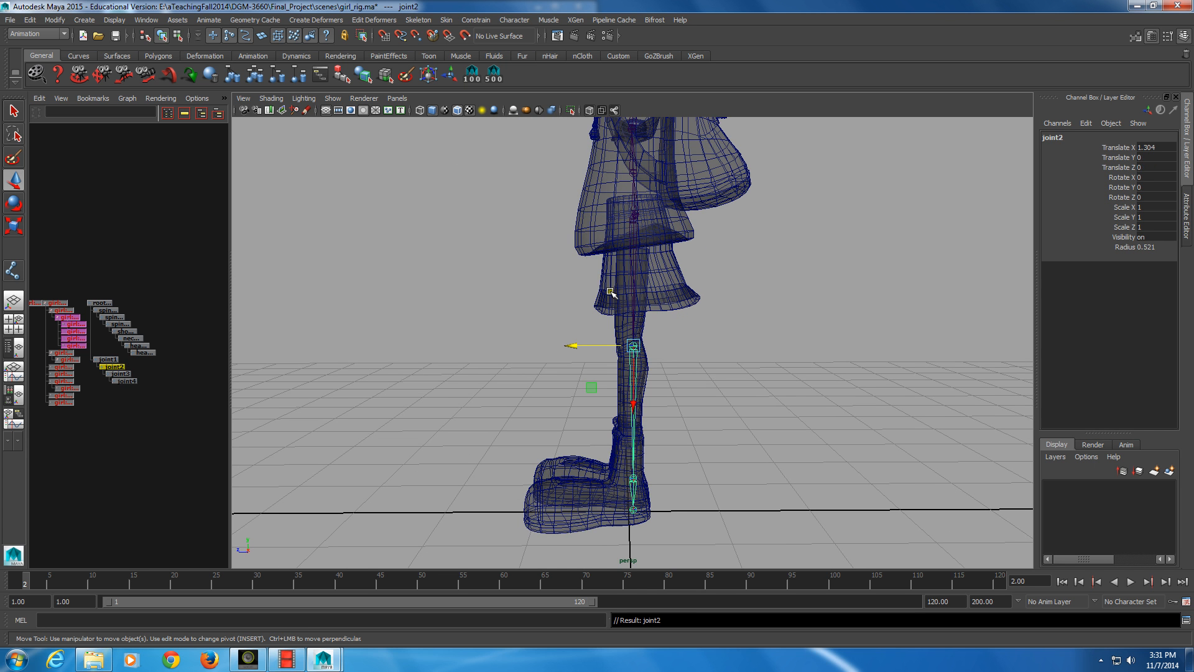
drag(579, 347, 576, 347)
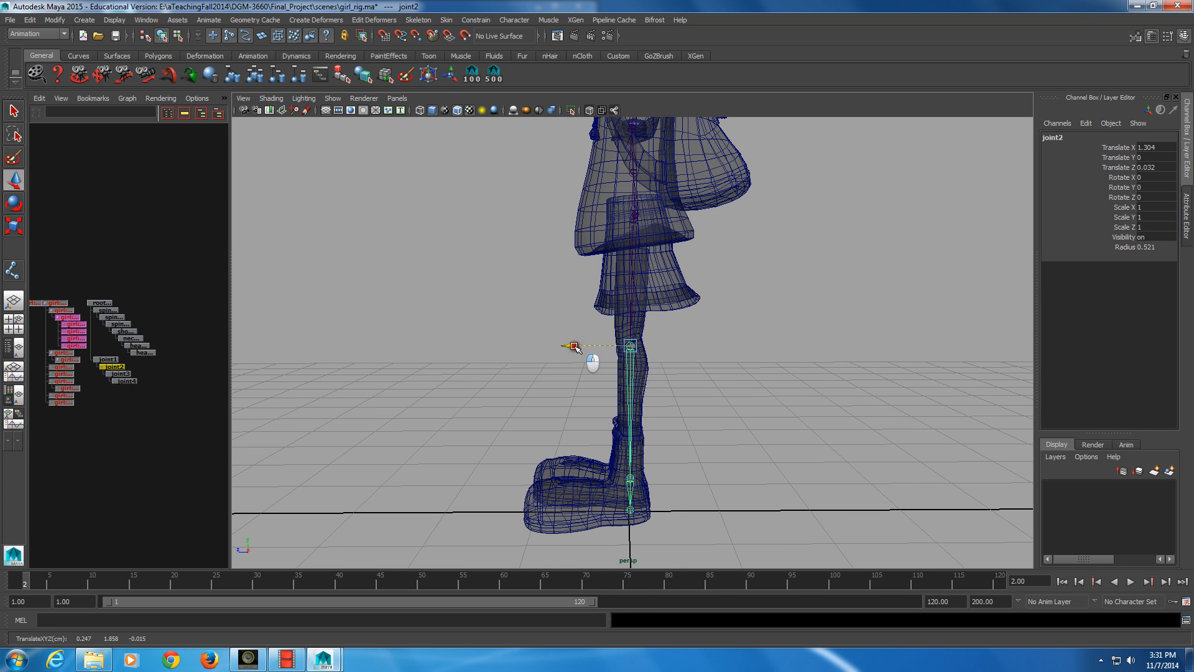
drag(575, 345, 645, 421)
alt+middle_drag(644, 421, 602, 371)
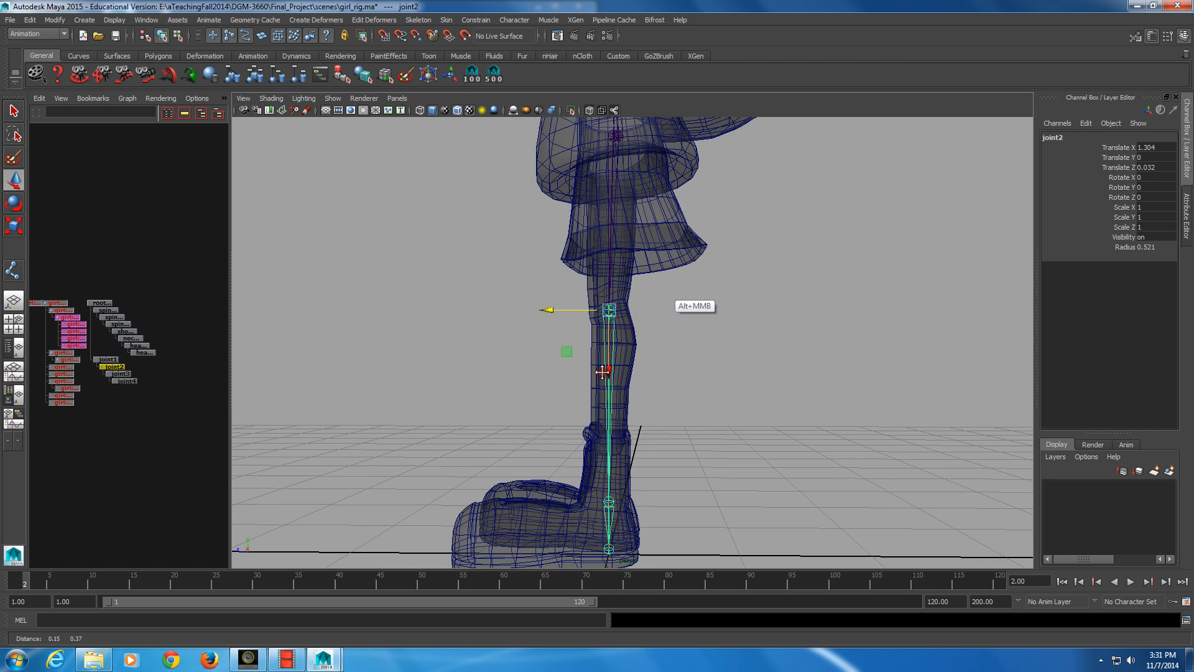
alt+right_drag(603, 372, 643, 344)
alt+drag(643, 344, 619, 155)
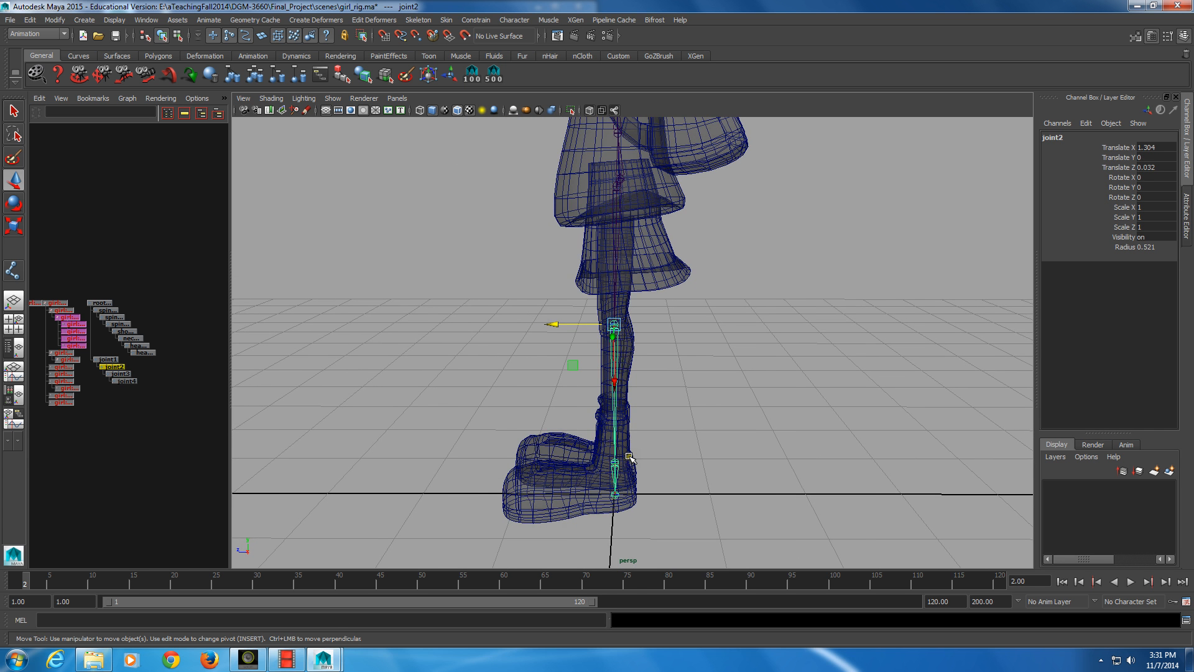
Select the ankle joint and turn off X-ray shading, with the left foot and lower leg seen close up from the side
key(alt)
alt+right_drag(642, 459, 569, 471)
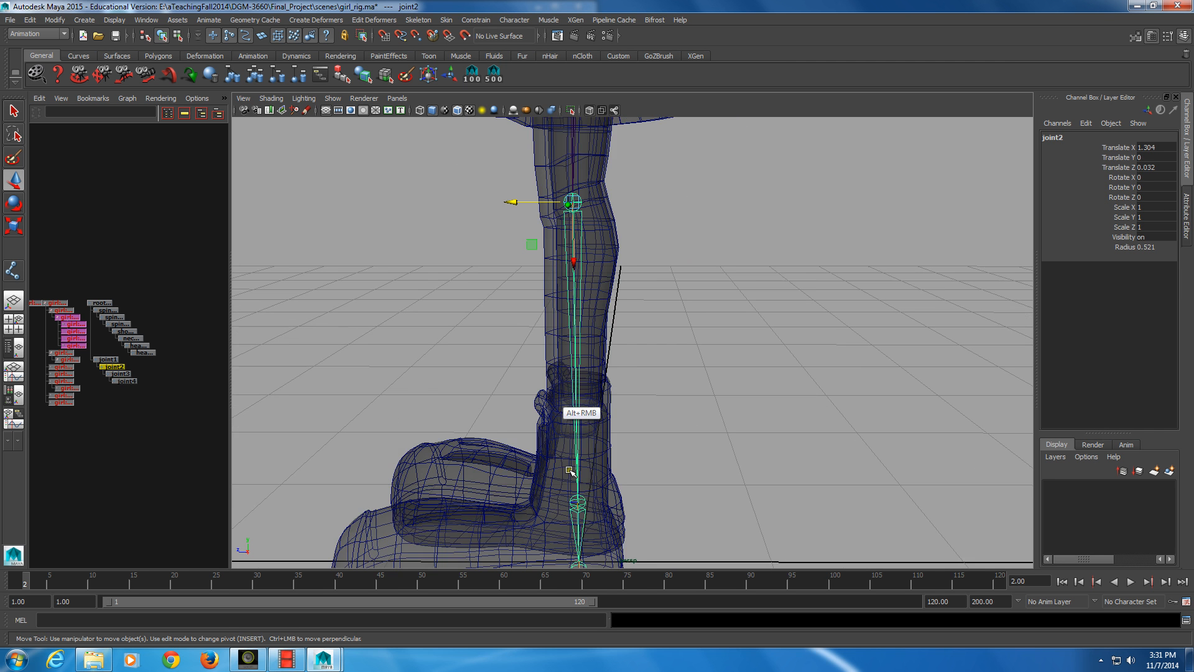
alt+middle_drag(814, 502, 850, 391)
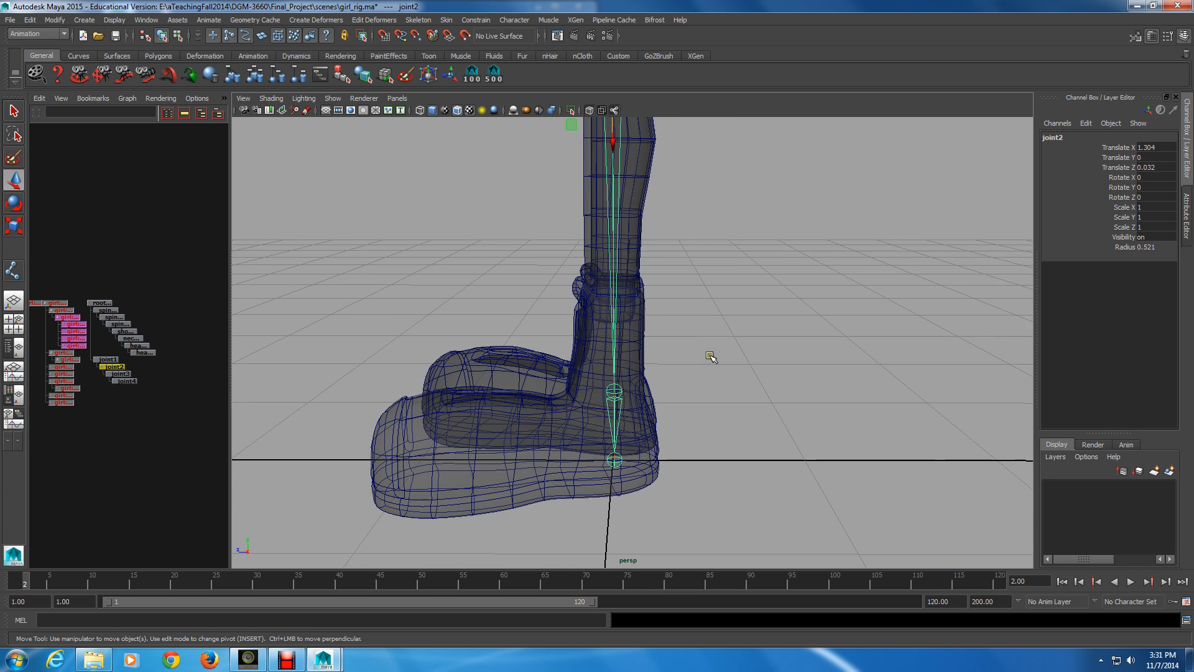
key(Down)
alt+drag(703, 341, 620, 401)
click(587, 108)
mouse_move(649, 352)
alt+mouse_down()
mouse_move(649, 336)
mouse_move(676, 343)
mouse_move(634, 344)
alt+mouse_up()
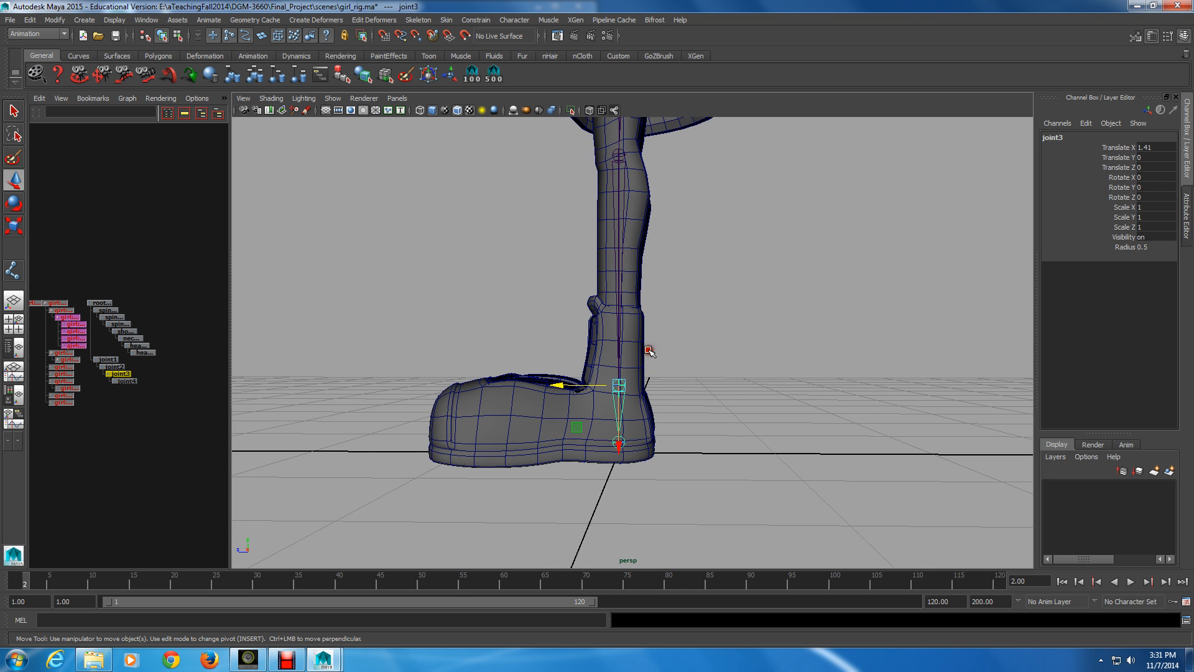
Move the end joint forward to the ball of the foot at a Translate Z of about 0.581 and duplicate it
alt+drag(648, 350, 656, 355)
click(613, 421)
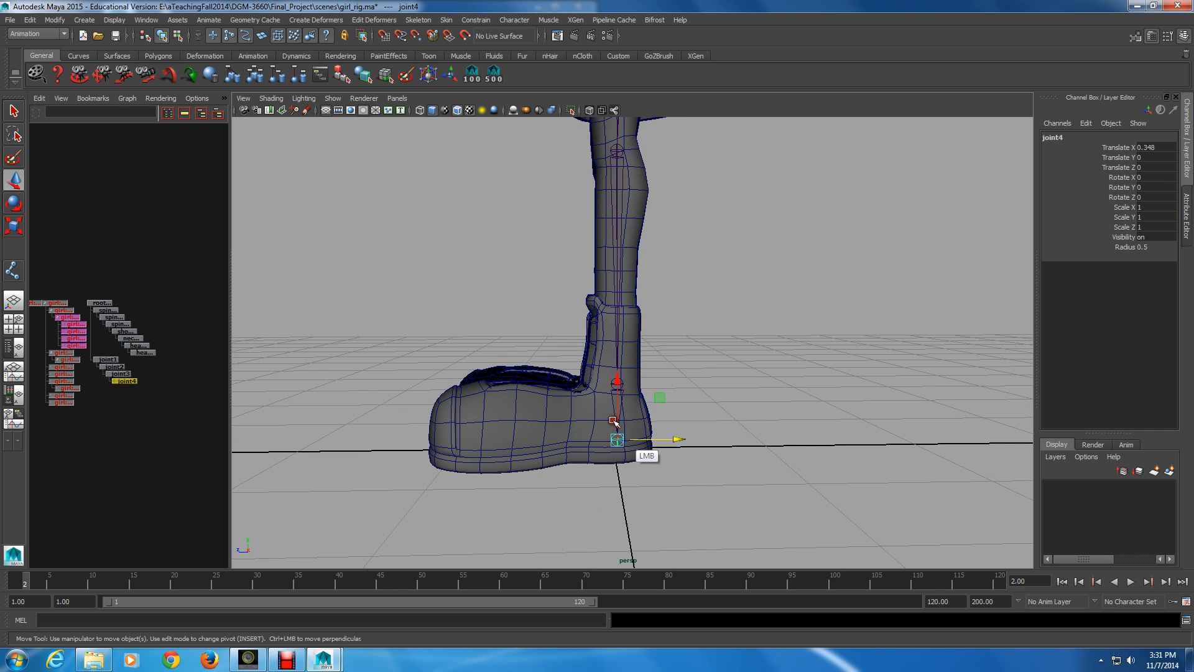
drag(633, 441, 594, 449)
key(ctrl+d)
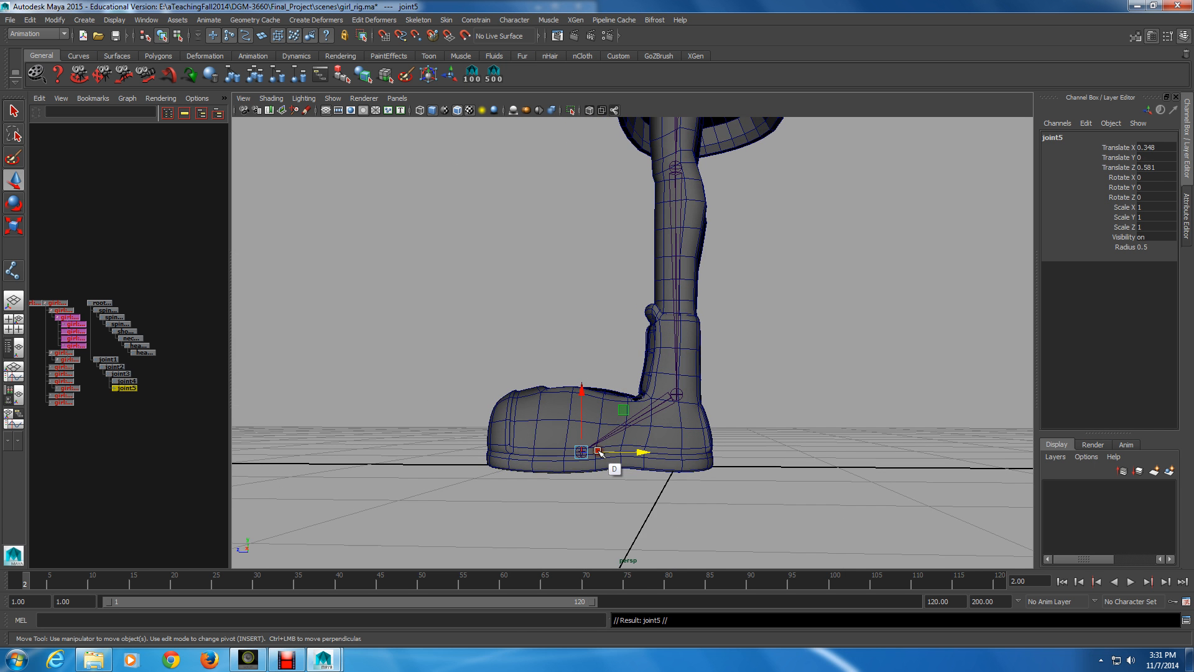
Parent the duplicated joint under the ball joint and move it forward past the toe to a Translate Z of about -0.569
middle_drag(126, 388, 126, 382)
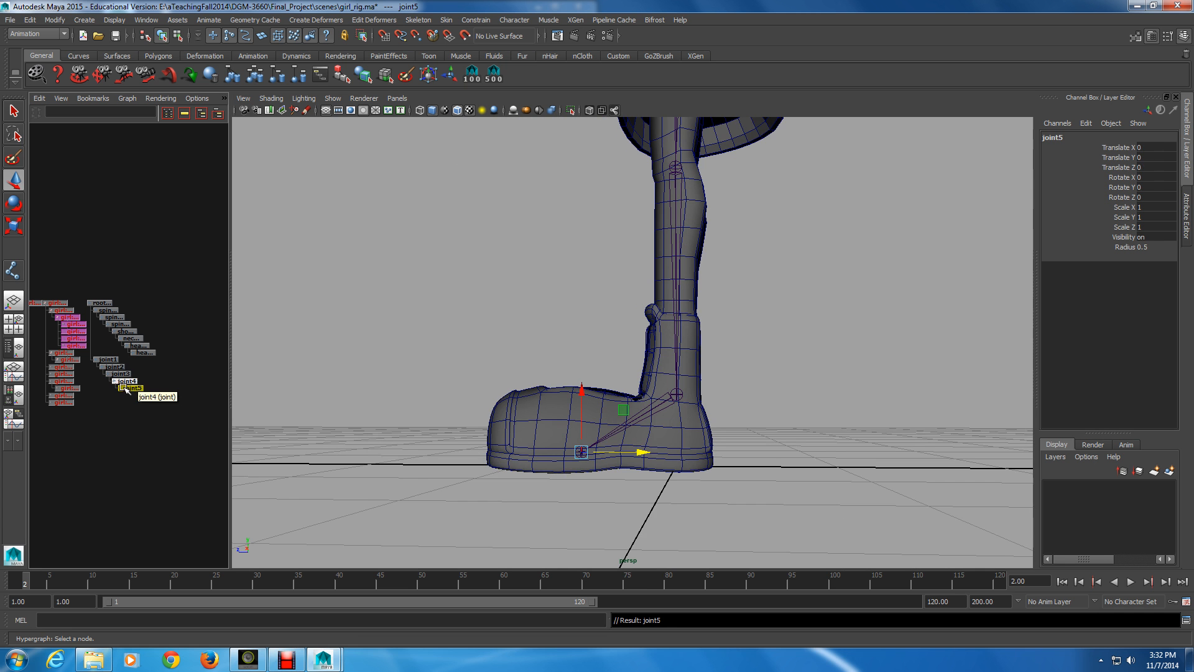
drag(641, 452, 609, 511)
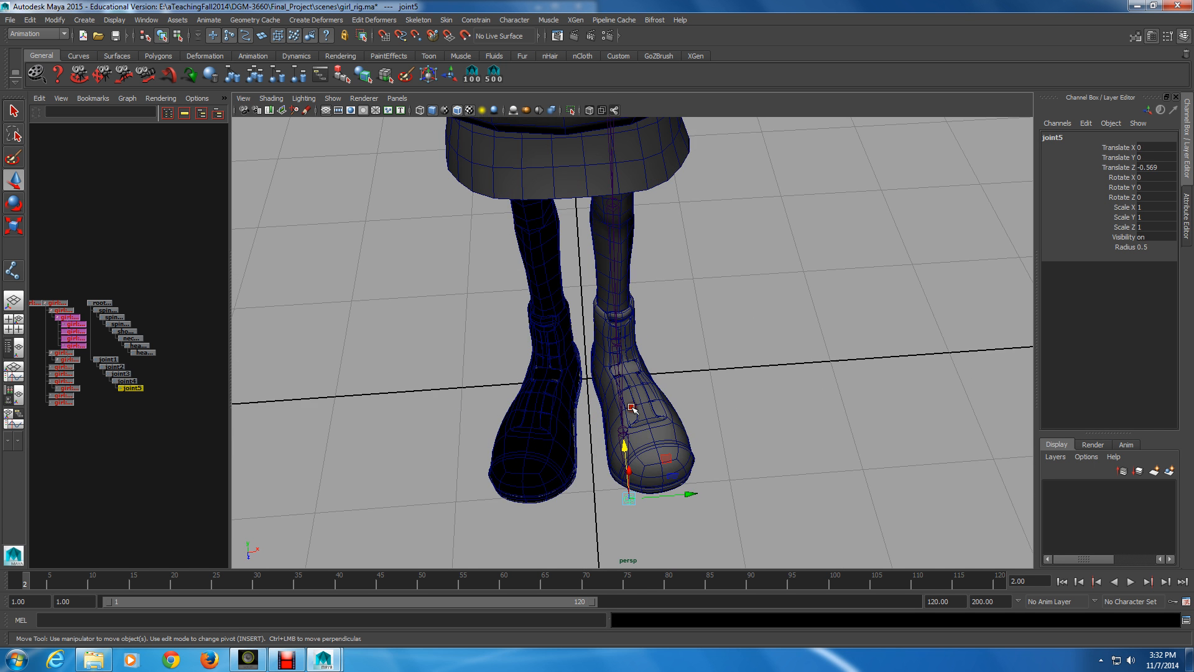
alt+right_drag(641, 423, 679, 423)
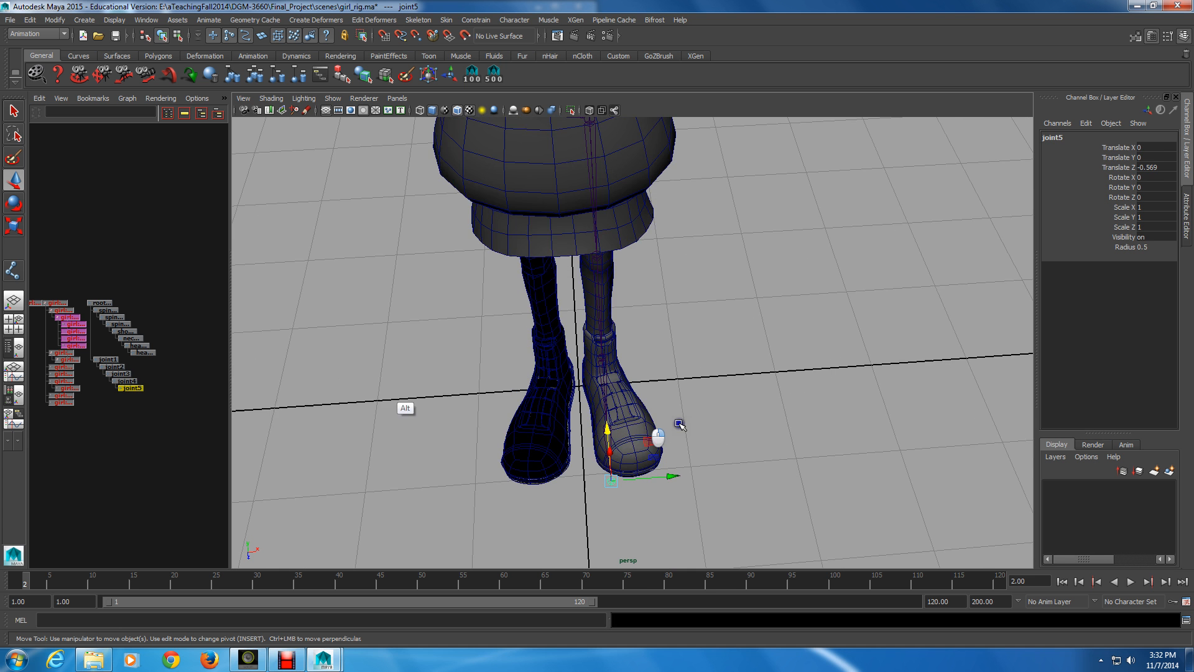
Rotate the hip joint to a Rotate X of about -11.025 so the toe joints point along the left foot
click(107, 359)
alt+drag(547, 349, 559, 286)
key(e)
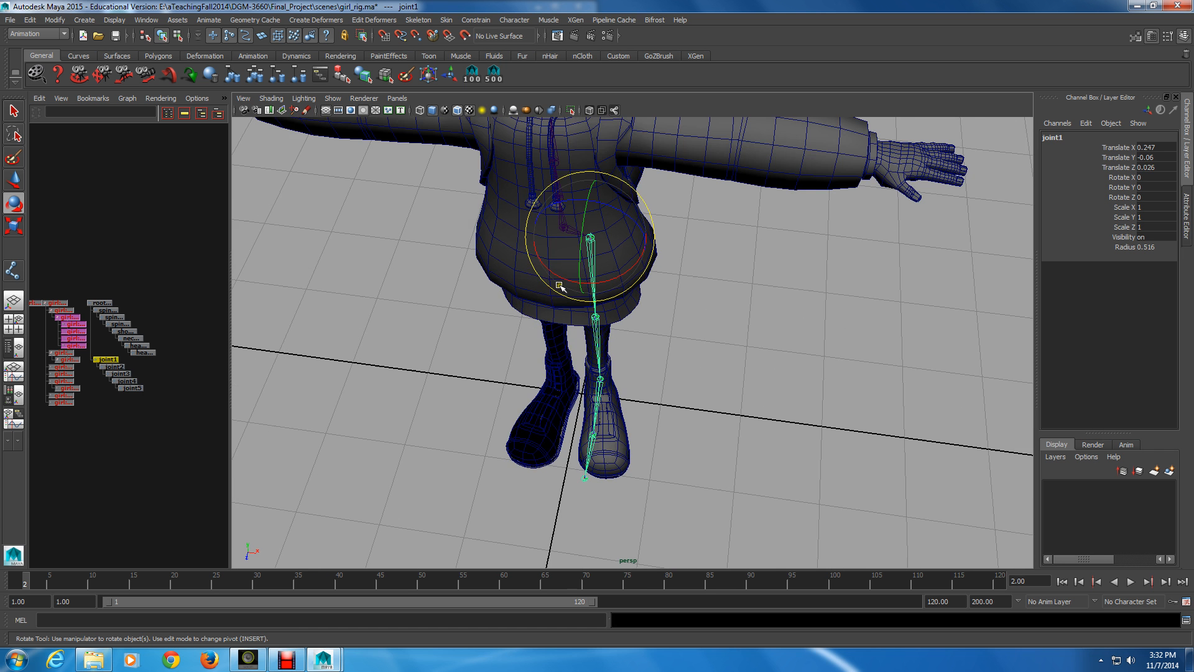
key(equal)
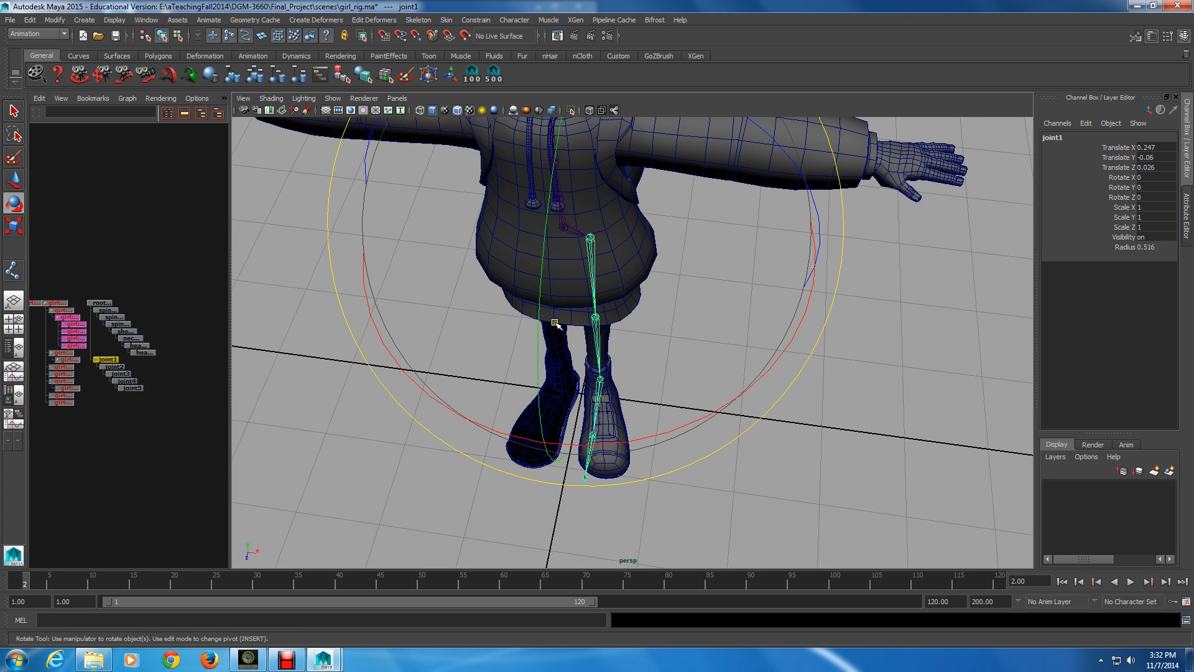
alt+drag(576, 372, 609, 418)
drag(625, 474, 477, 432)
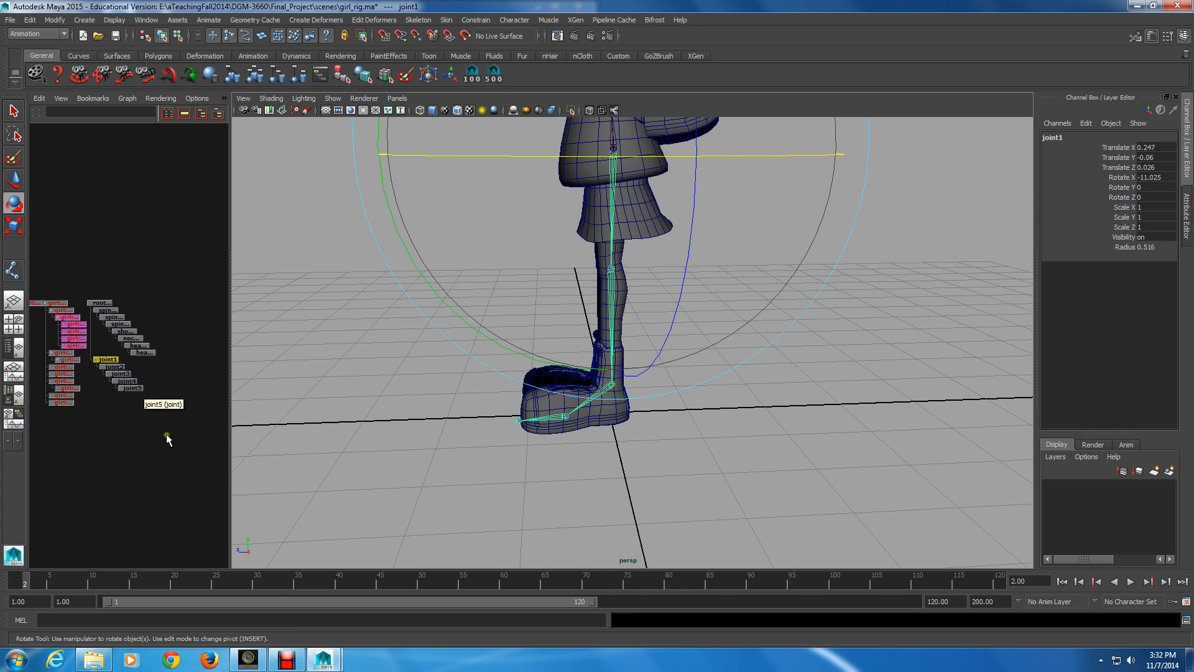
Hide the character geometry in the viewport, leaving only the joints and grid displayed
key(alt)
click(333, 98)
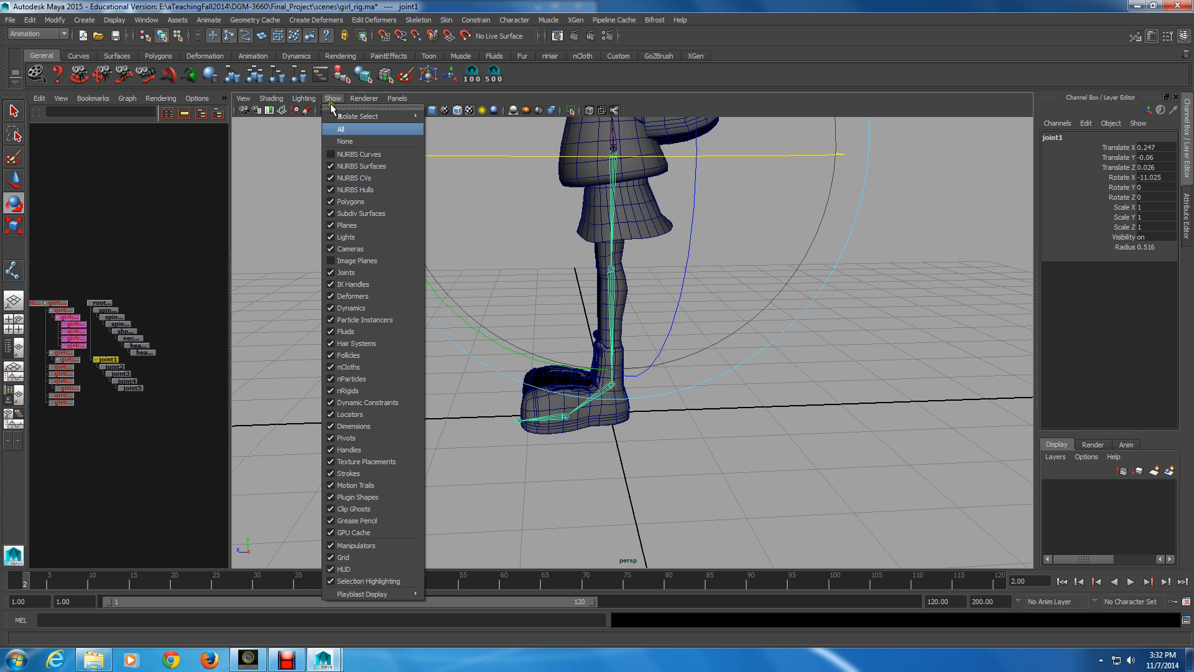
click(342, 141)
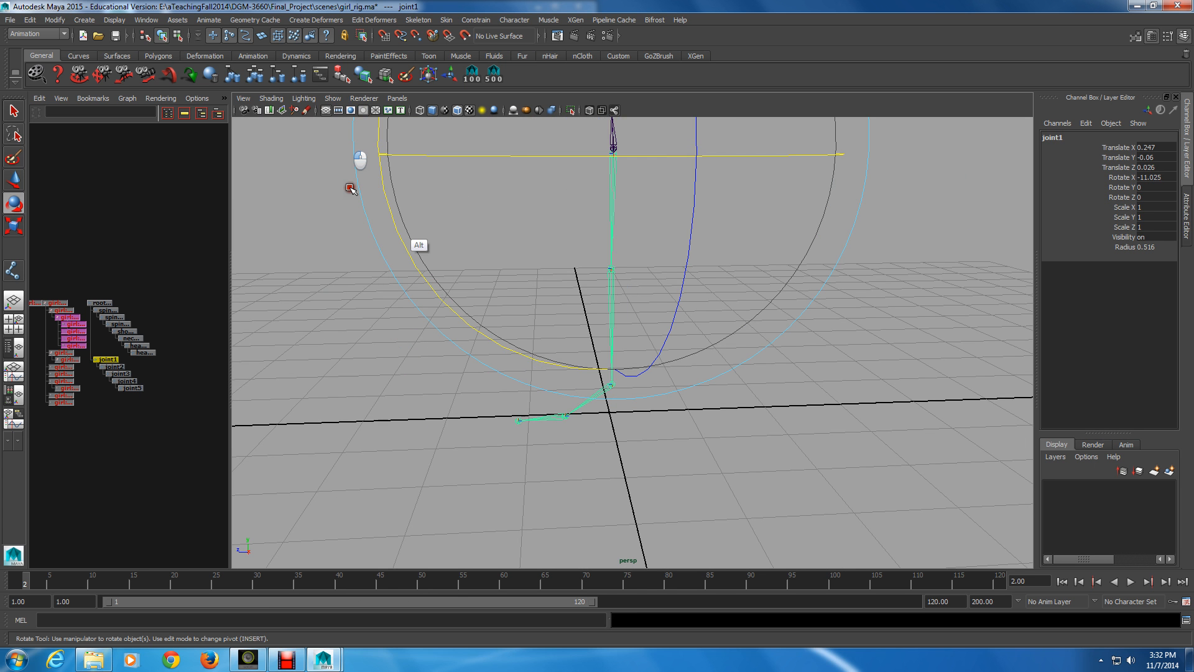
alt+drag(350, 186, 513, 264)
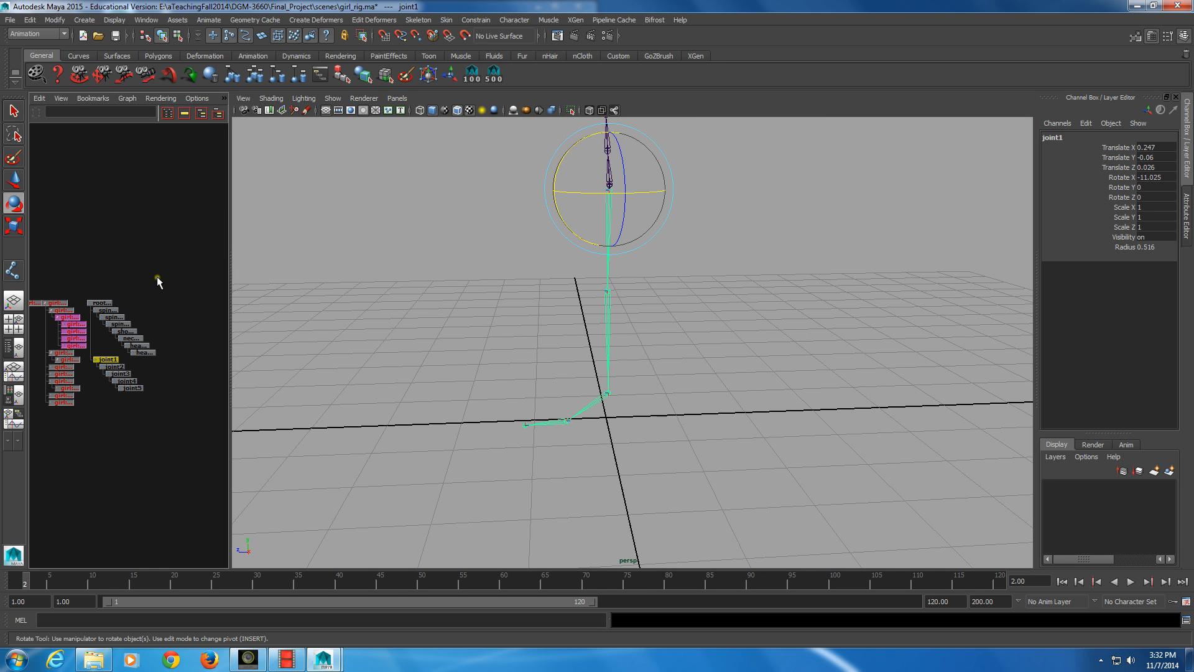
Start a new leg chain under root_jnt with the Joint Tool, snapping its first joint onto the existing hip joint
click(14, 271)
alt+drag(321, 280, 420, 322)
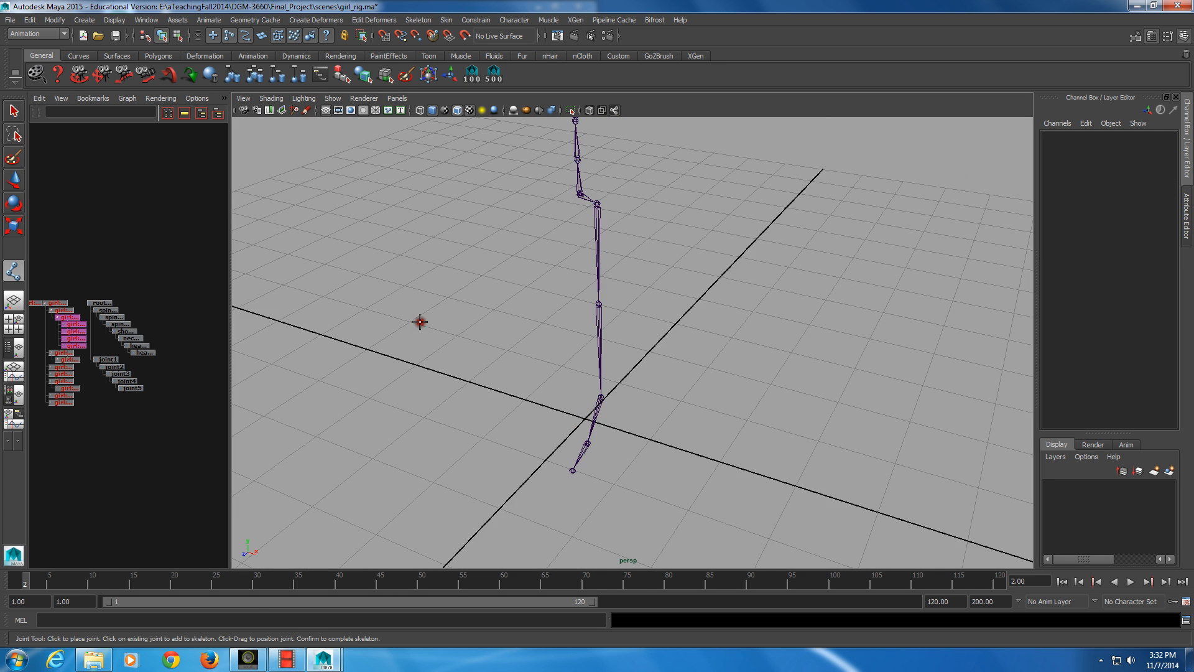
alt+right_drag(420, 321, 532, 360)
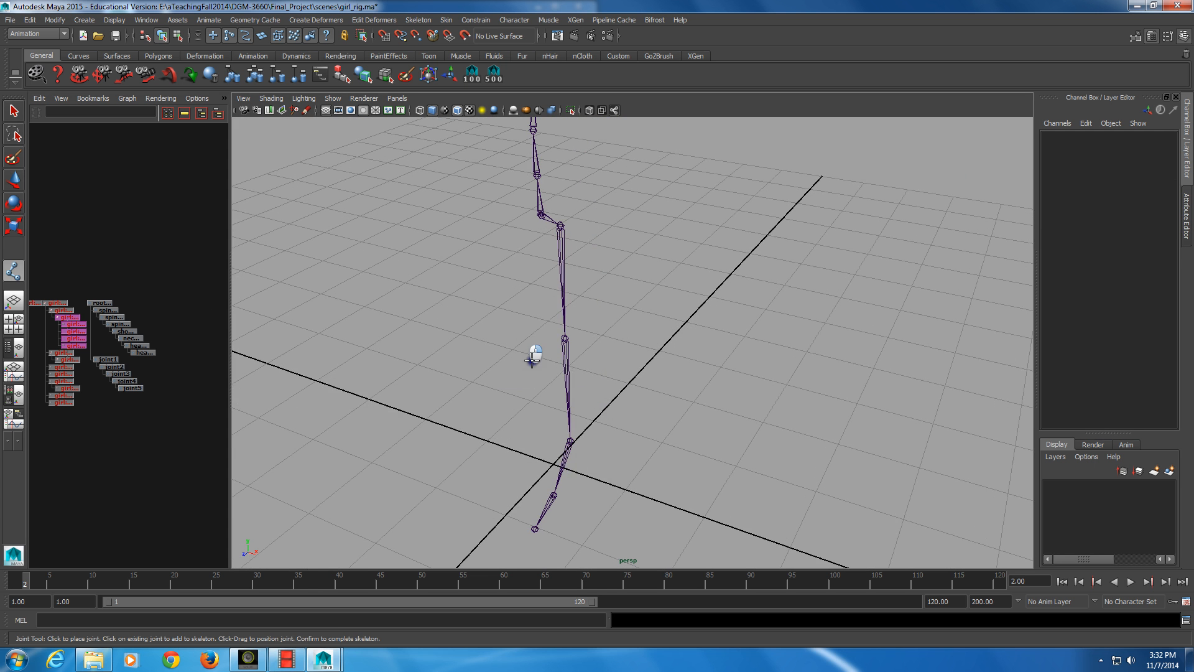
click(561, 226)
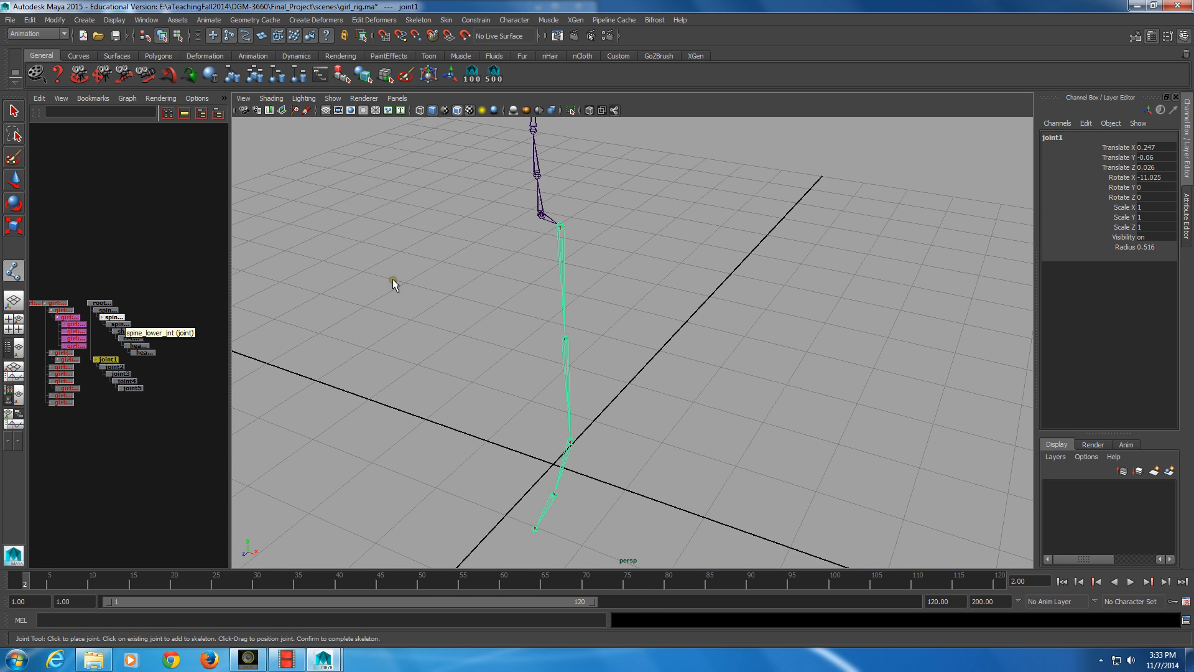
click(100, 304)
key(v)
click(420, 312)
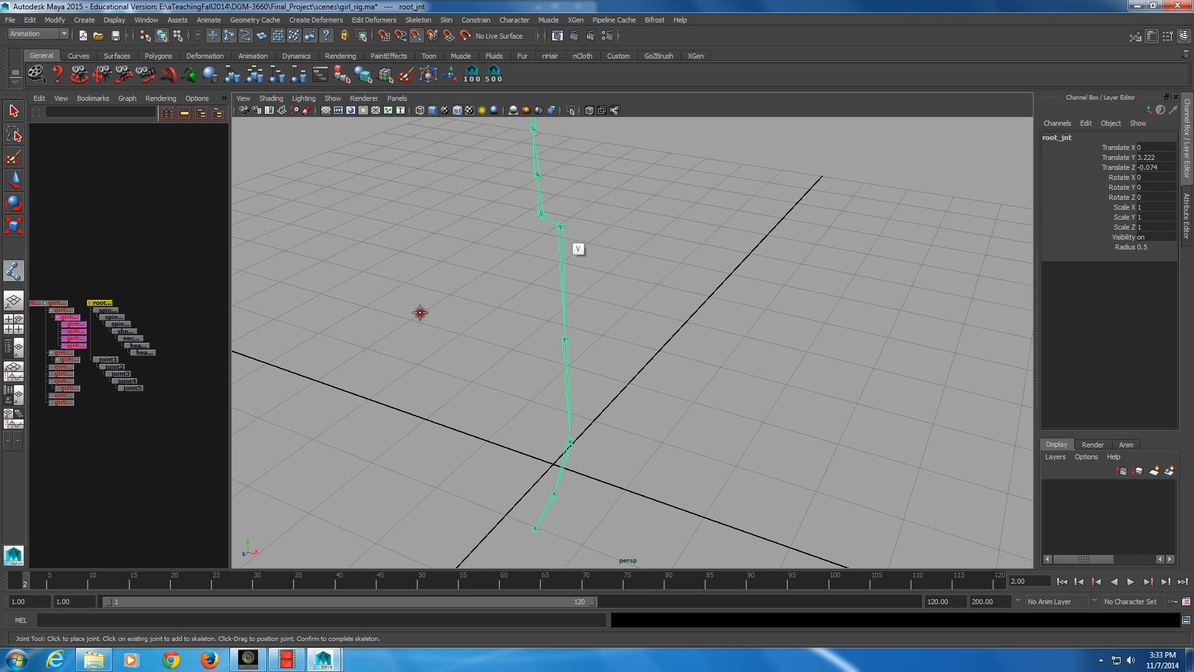
click(562, 224)
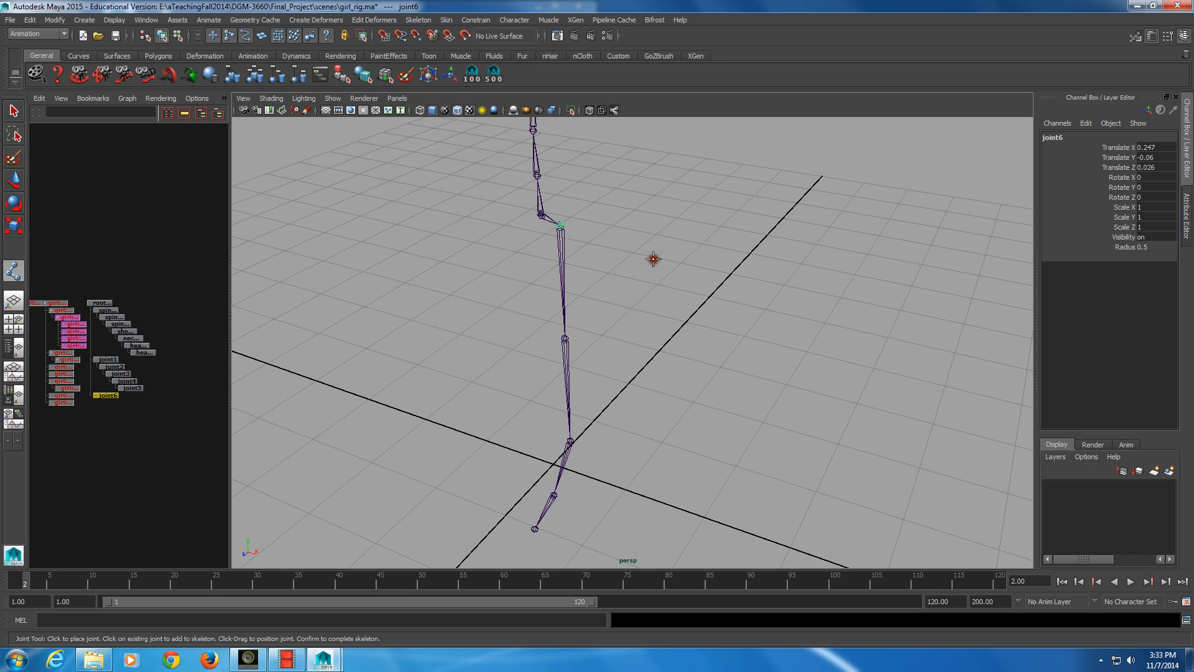
Place joints snapped onto the existing knee, ankle, ball and toe joints, and complete the new leg chain
click(587, 344)
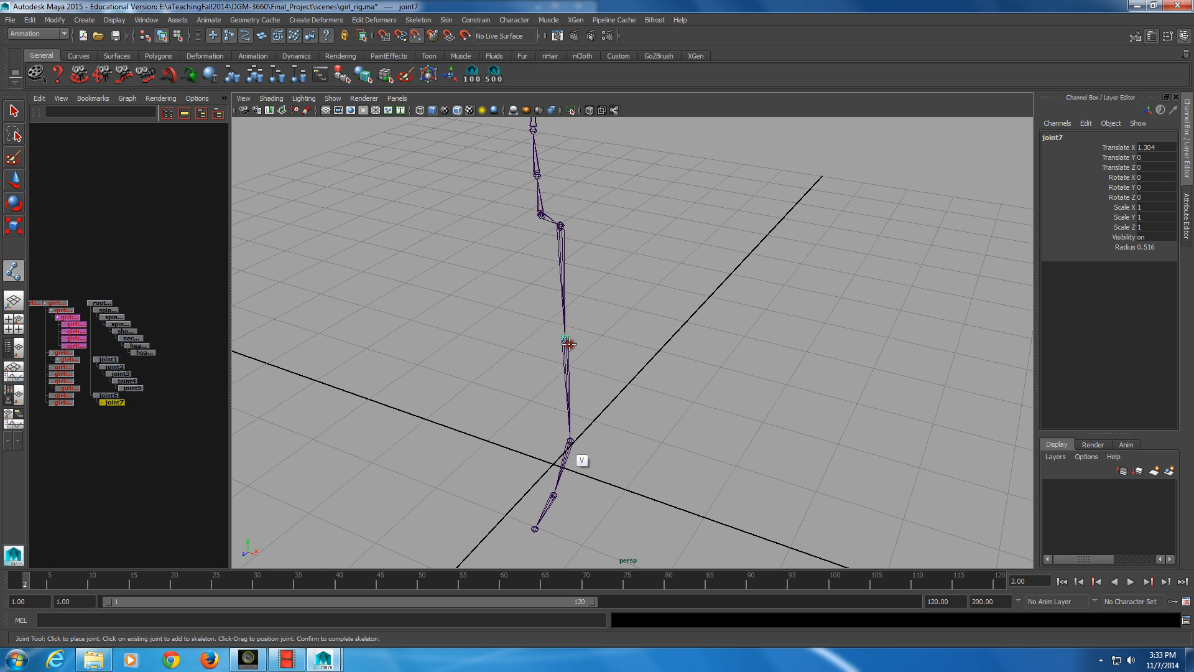
click(569, 442)
key(v)
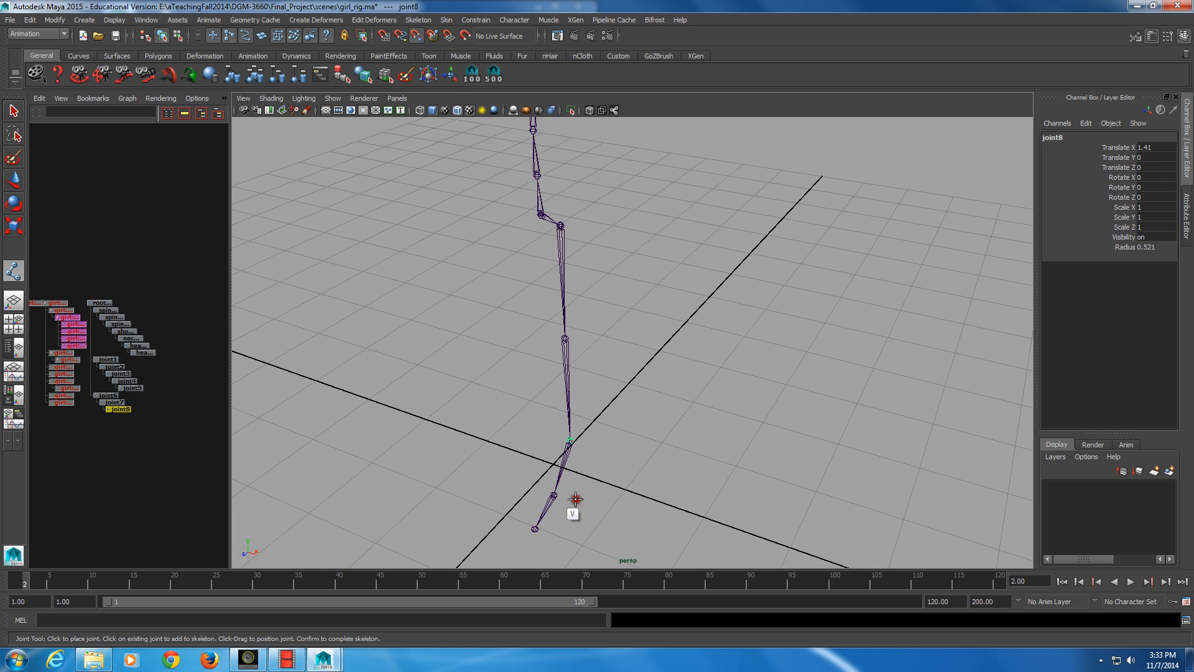
click(555, 496)
click(533, 531)
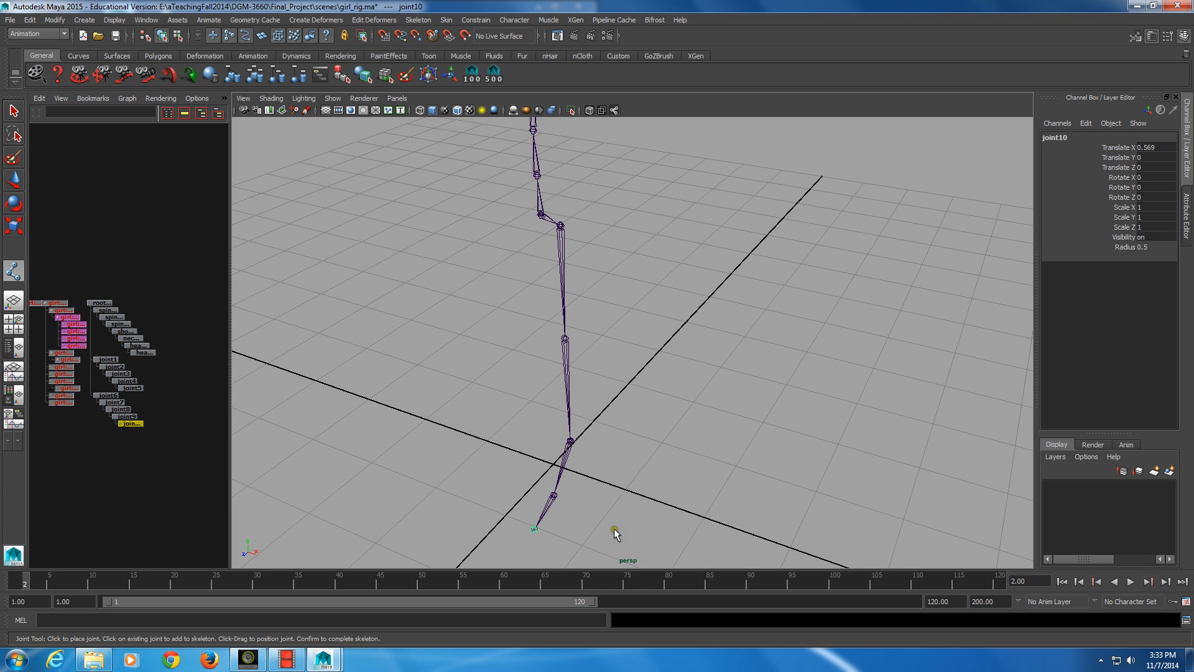
key(Return)
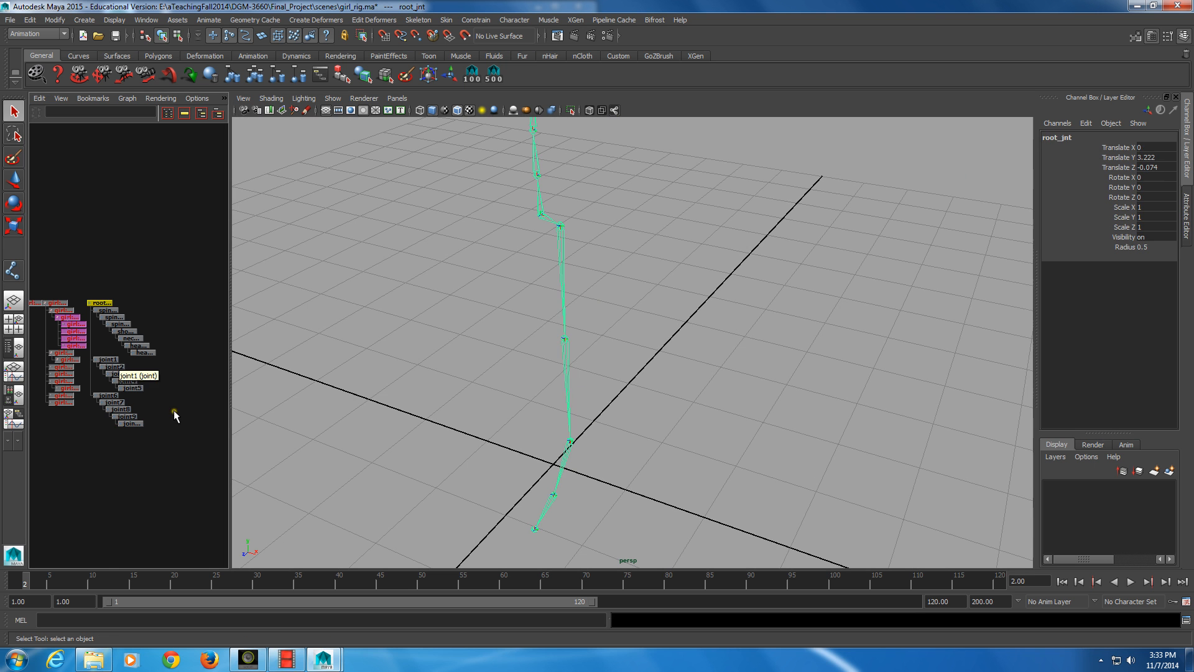
Delete the original leg chain, joint1 through joint5, and select the top joint of the new chain
drag(91, 357, 120, 385)
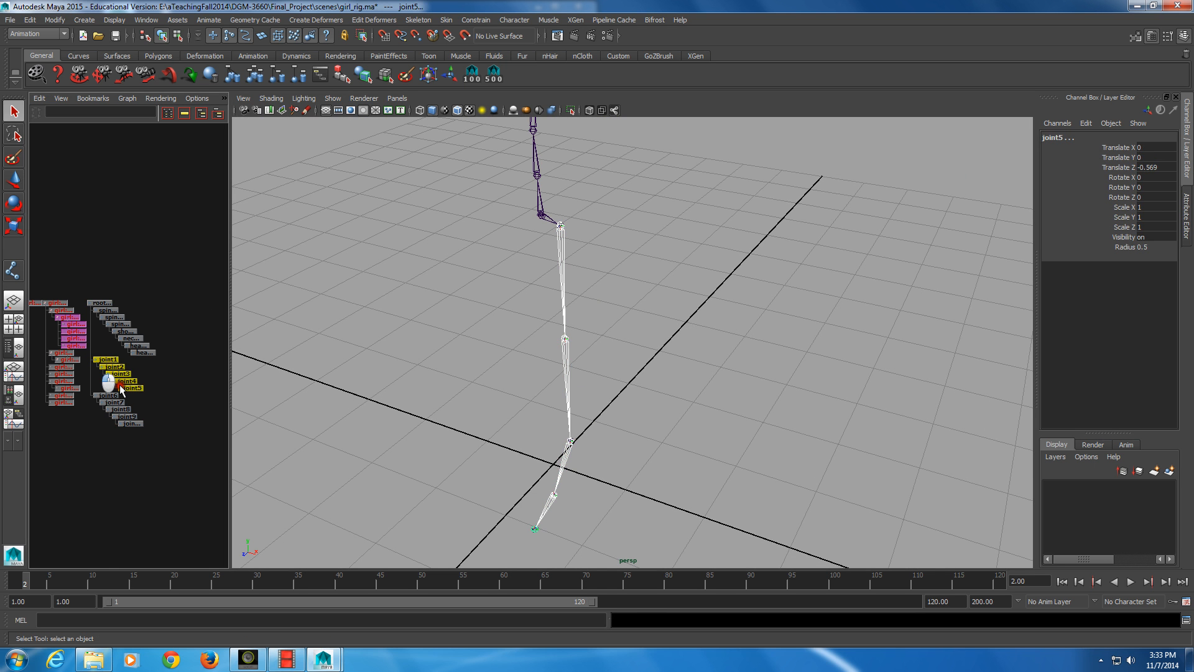
key(Delete)
click(107, 359)
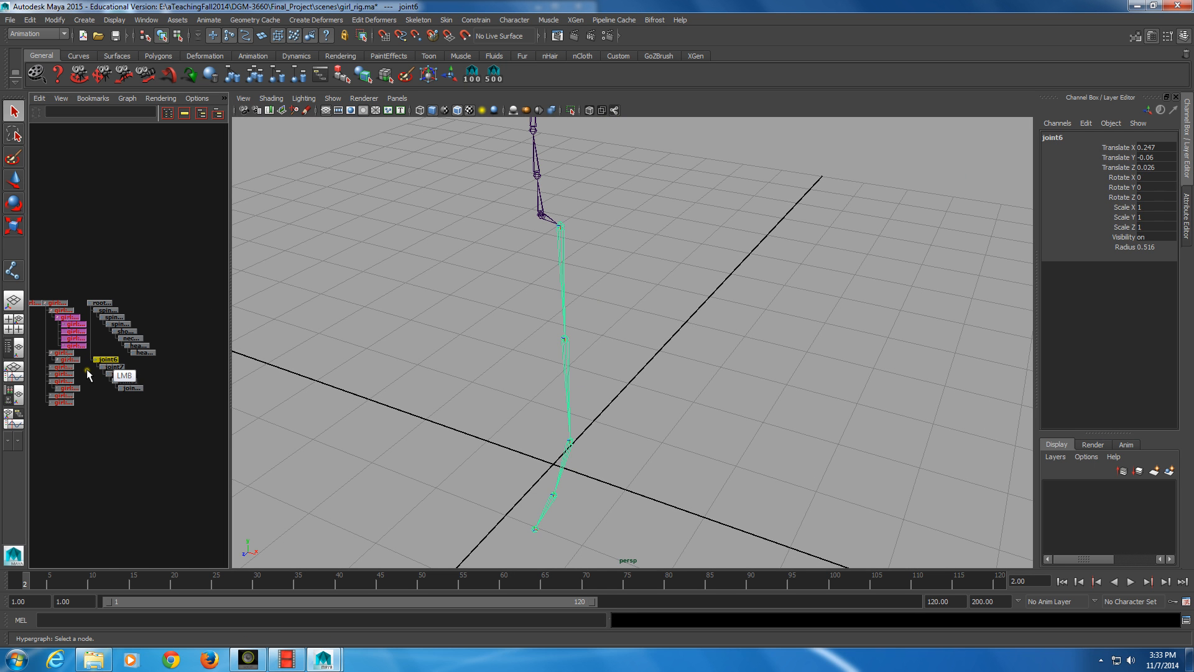
Rename the new chain's hip joint to hip_l_jnt
alt+drag(837, 363, 589, 344)
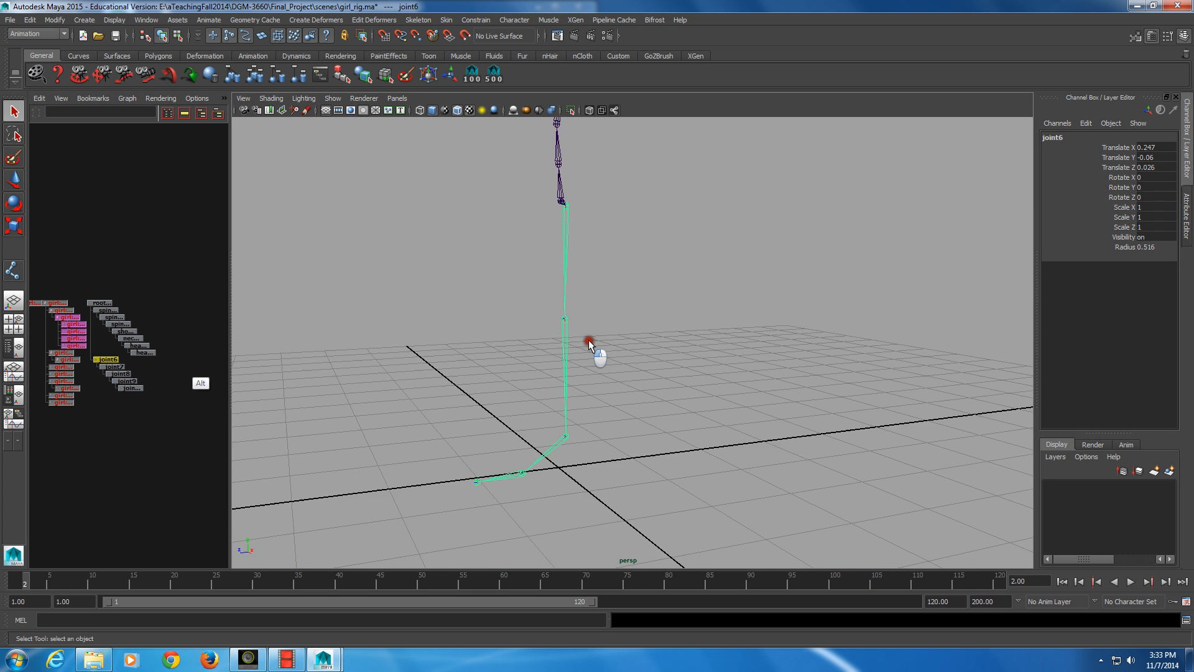
alt+middle_drag(143, 353, 143, 375)
ctrl+double_click(114, 409)
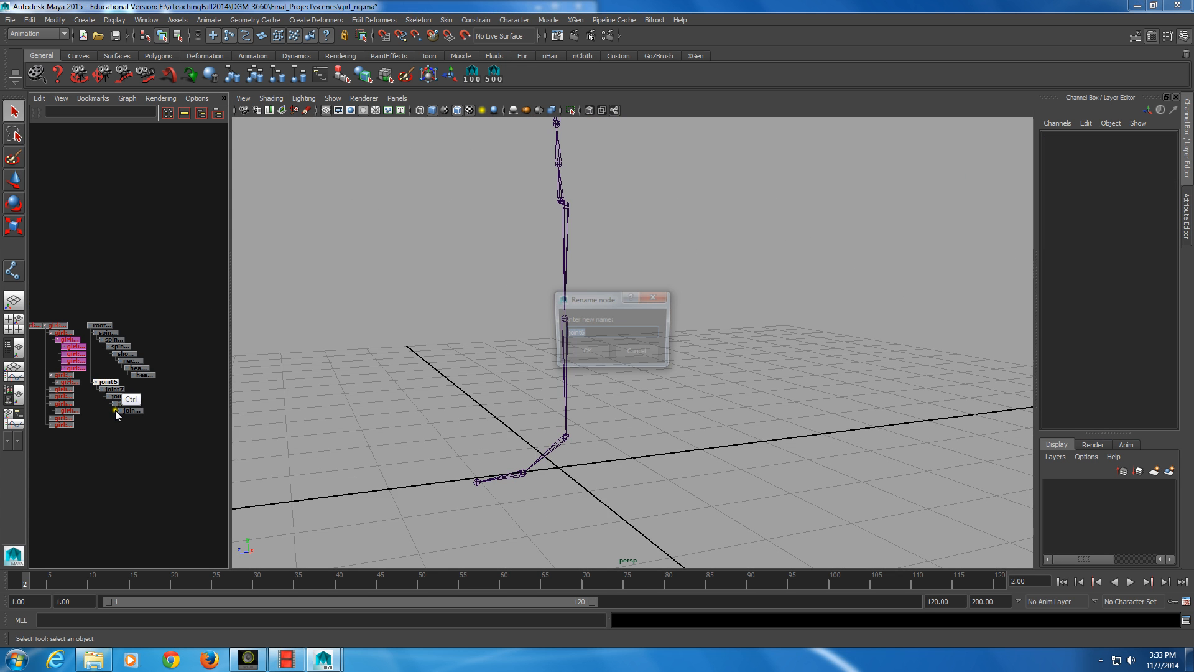
text(hip)
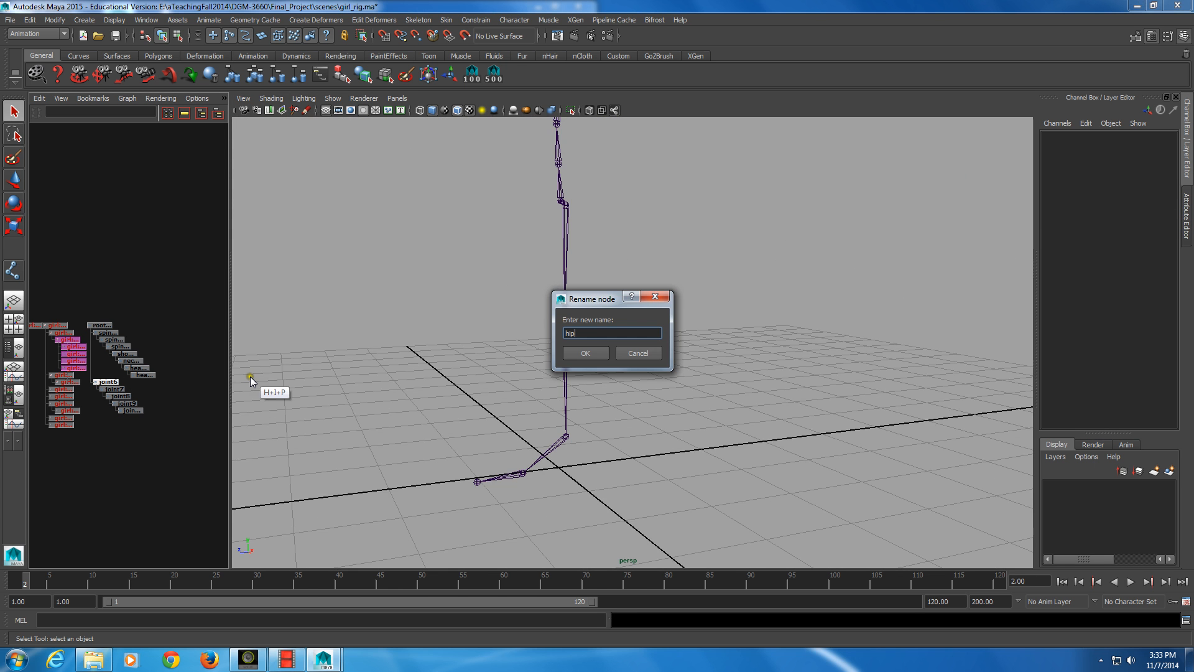
text(_l_jnt)
key(Return)
Rename the knee joint of the new leg chain, directly below hip_l_jnt, to knee_l_jnt
ctrl+click(115, 389)
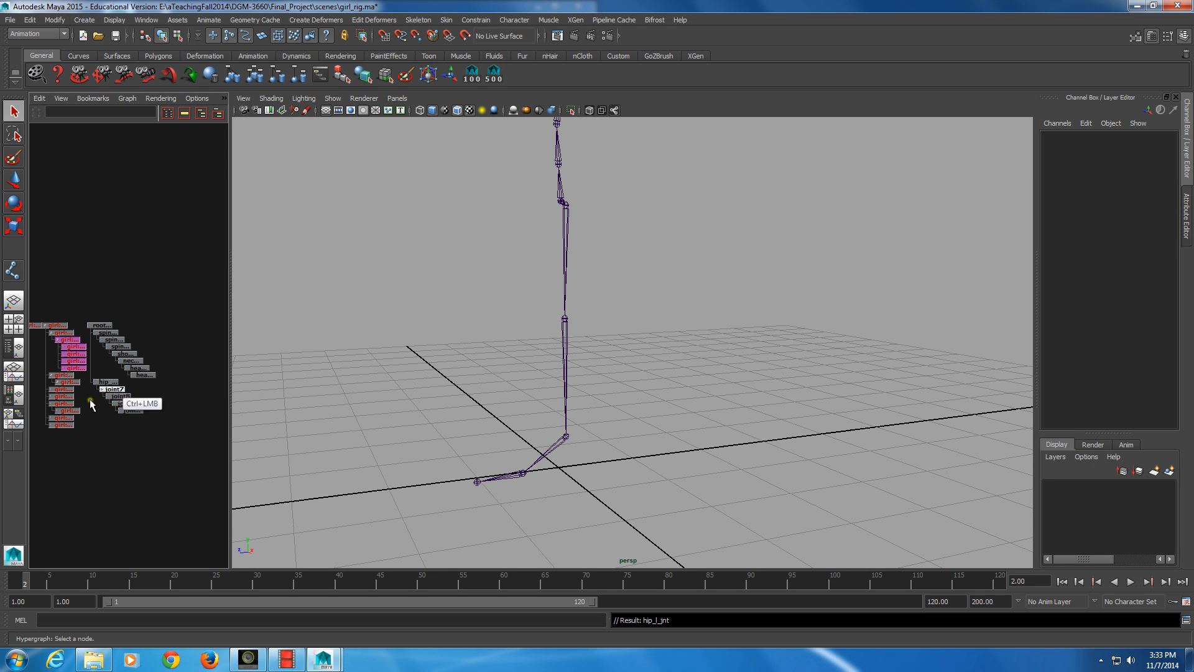
double_click(114, 389)
text(kn)
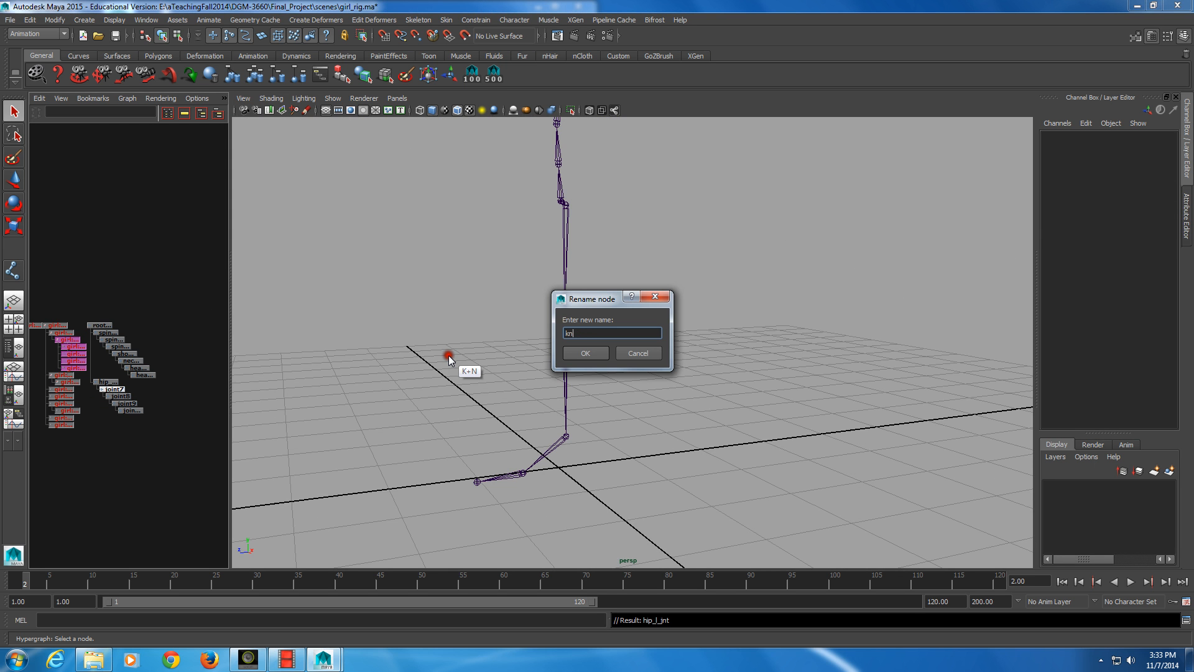
text(ee_l_jnt)
key(Return)
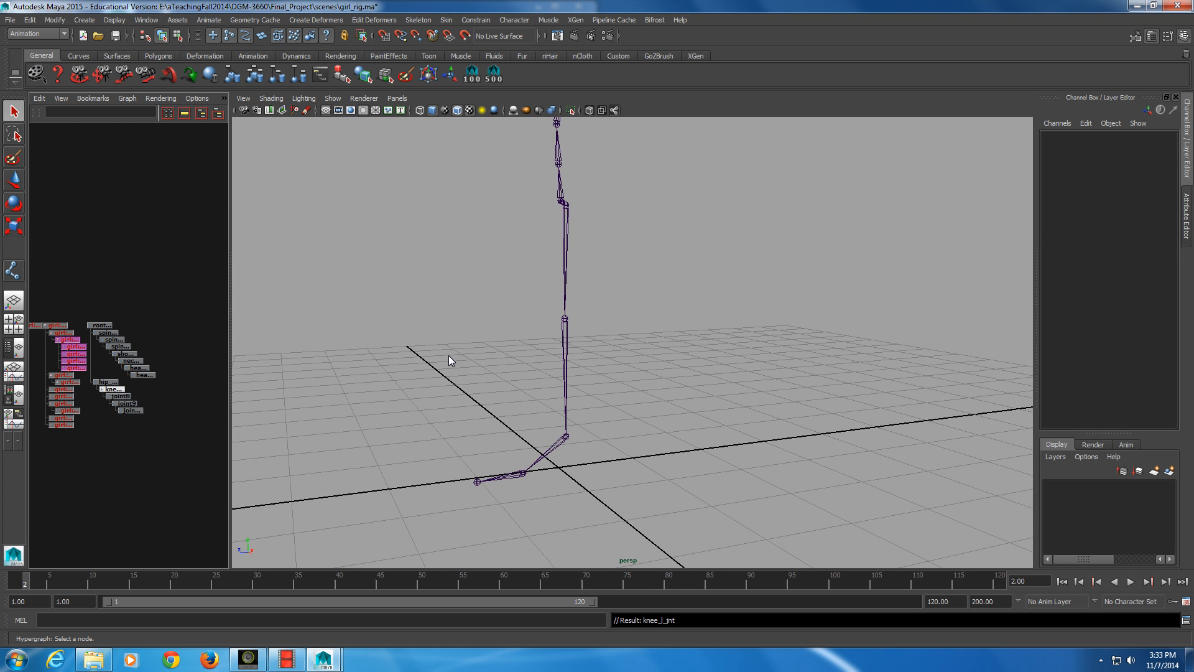
Rename the ankle joint below knee_l_jnt to ankle_l_jnt
ctrl+double_click(117, 397)
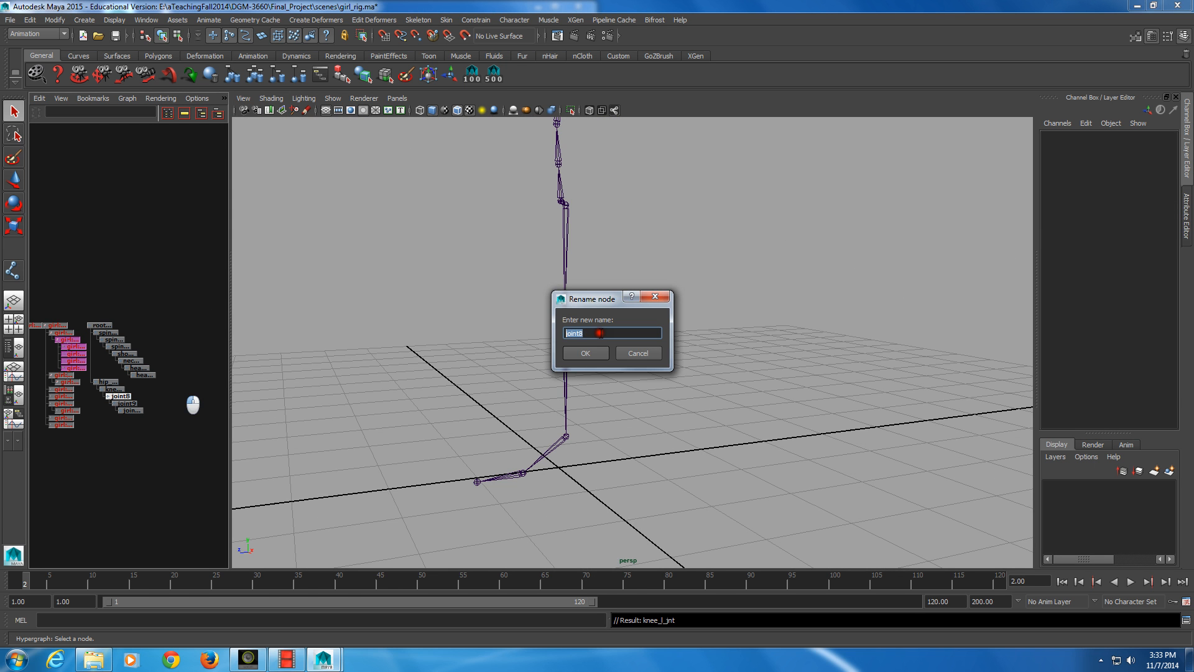
text(ankl;)
key(BackSpace)
text(e_l_jnt)
key(Return)
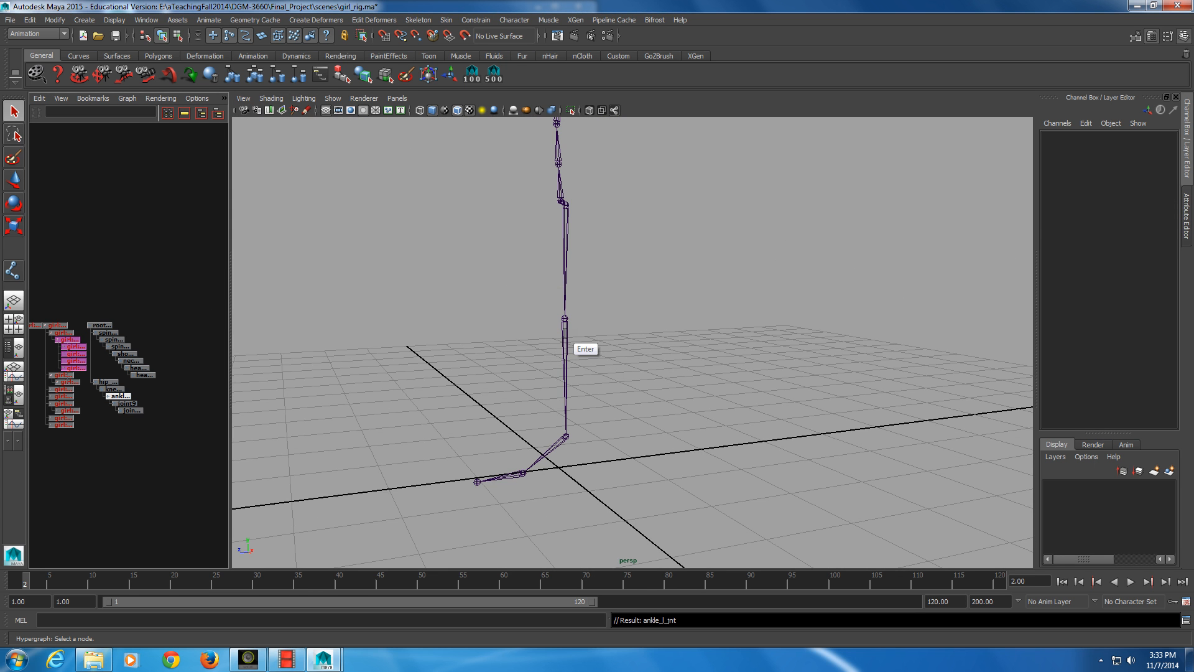
Rename the ball joint below ankle_l_jnt to ball_l_jnt
click(126, 403)
ctrl+click(119, 404)
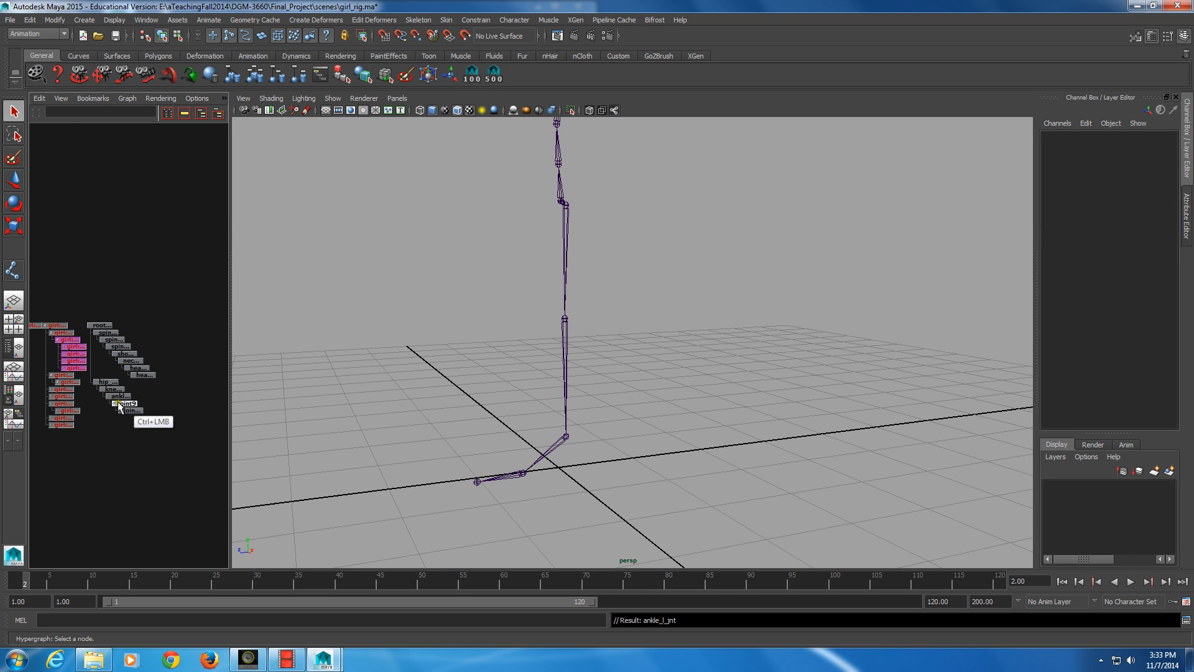
ctrl+double_click(120, 405)
text(ball)
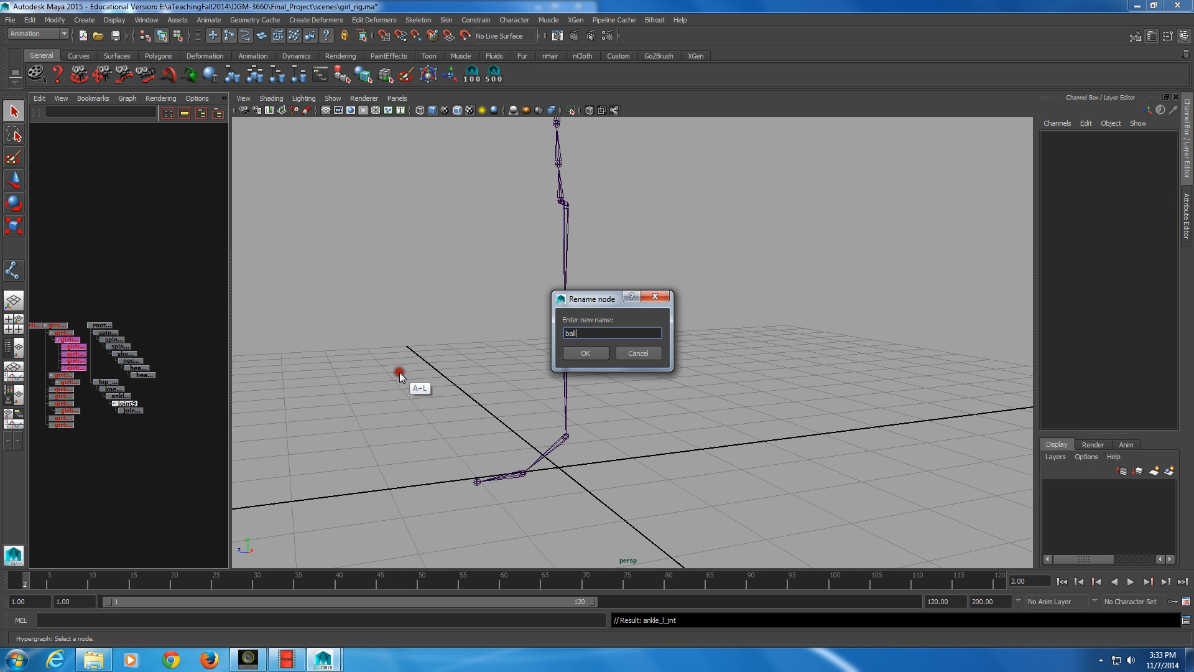
text(_l_jnt)
key(Return)
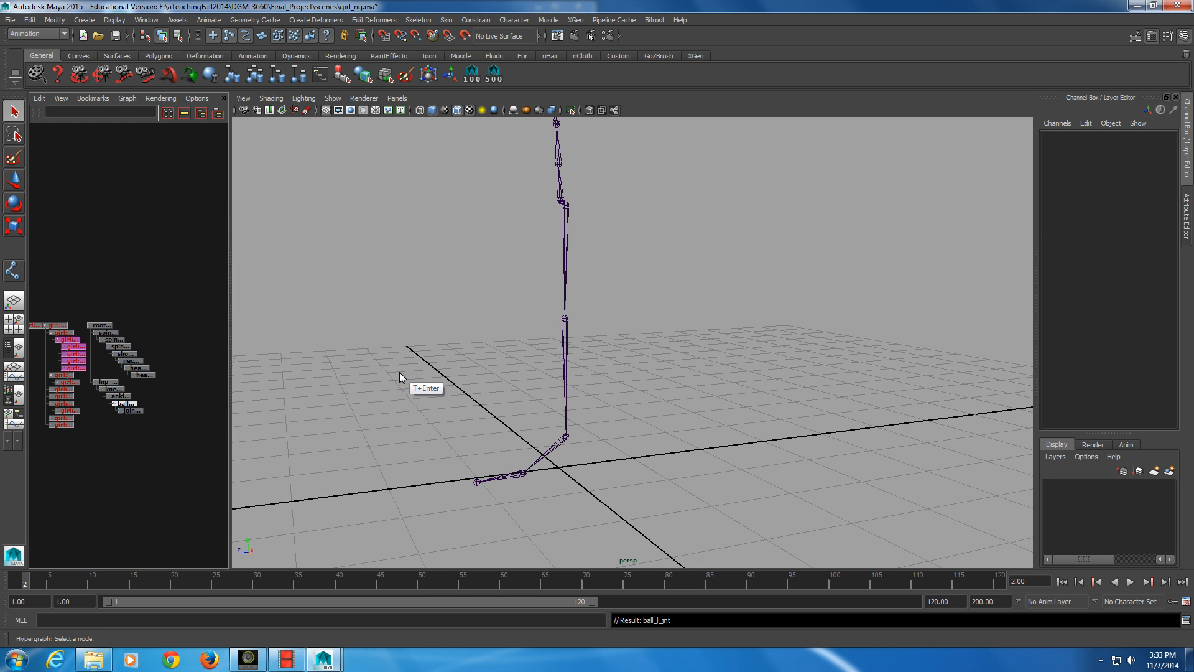
Rename the last joint of the left leg chain to toe_l_jnt
key(ctrl)
ctrl+double_click(136, 411)
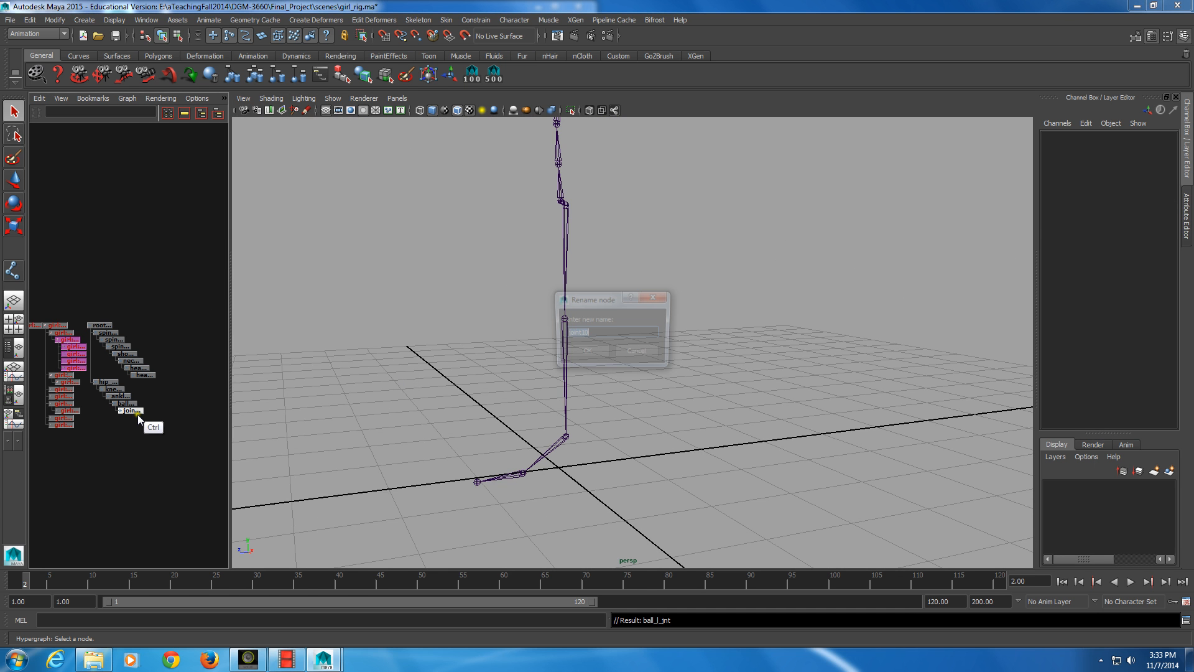
text(toe)
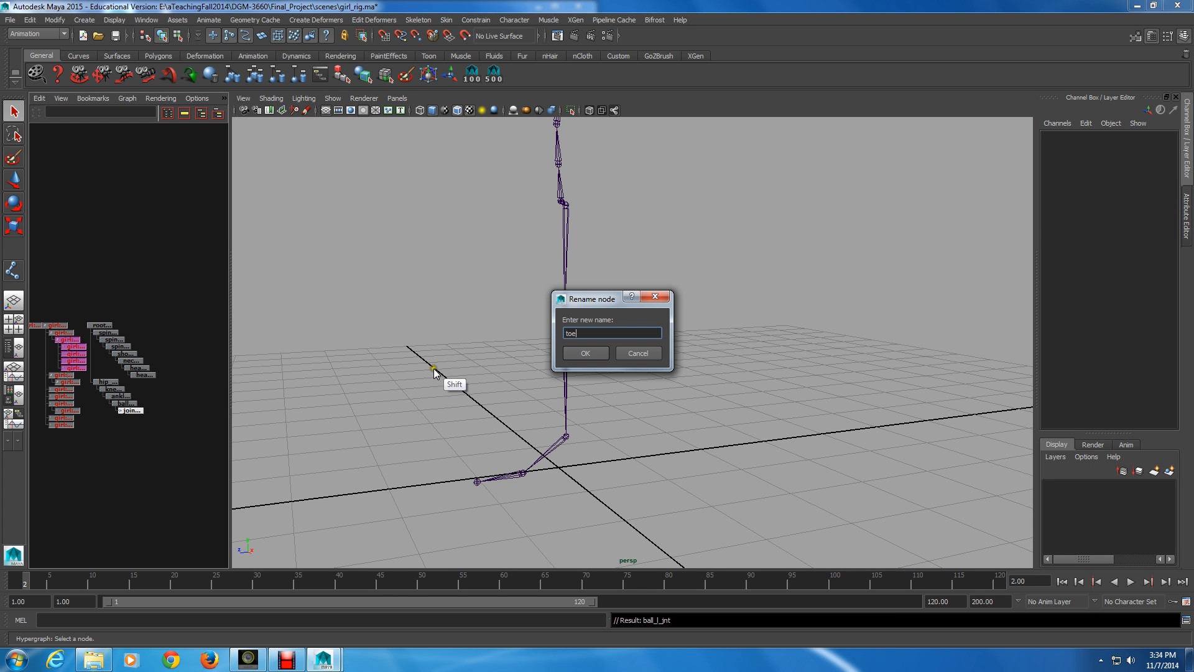
text(_l)
text(_jn)
text(t)
key(Return)
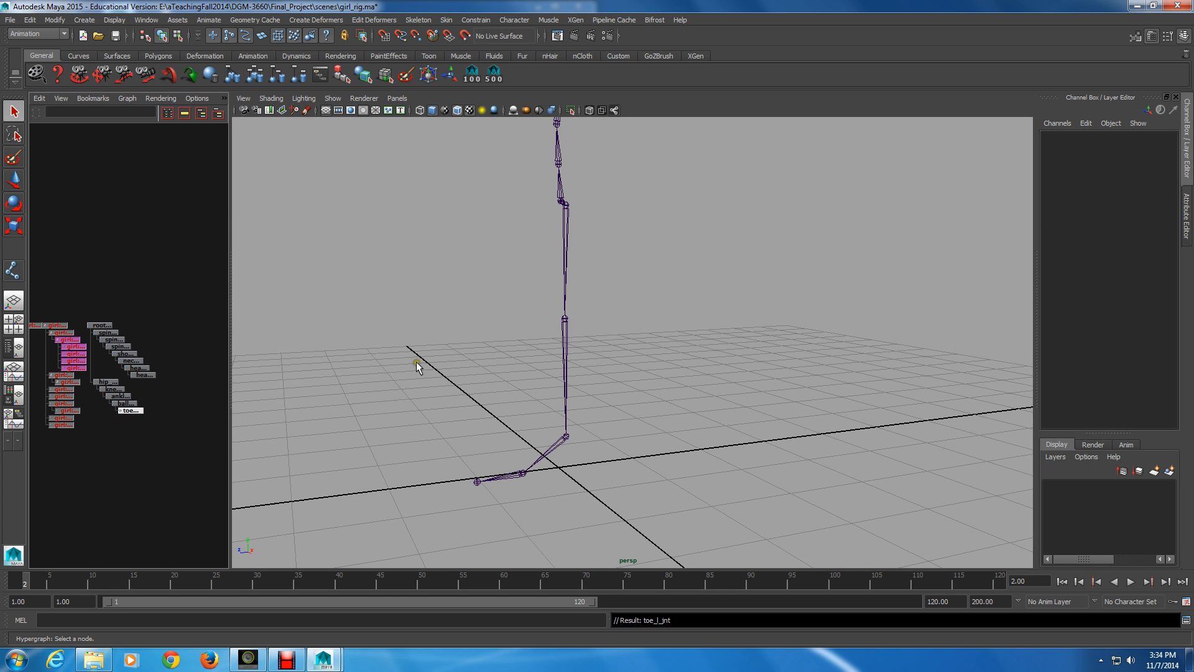
Reactivate the Joint Tool and select shoulders_jnt as the parent for a new joint chain
alt+right_drag(416, 361, 466, 419)
alt+drag(350, 389, 585, 446)
alt+middle_drag(585, 446, 585, 459)
alt+drag(585, 459, 536, 430)
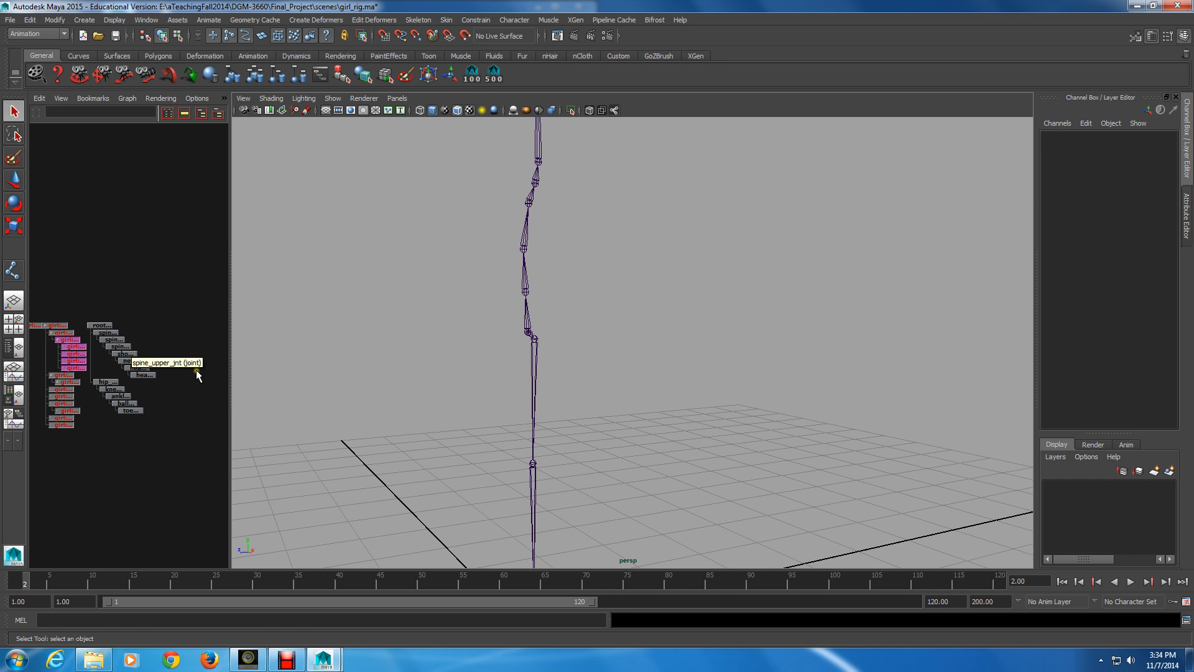
key(y)
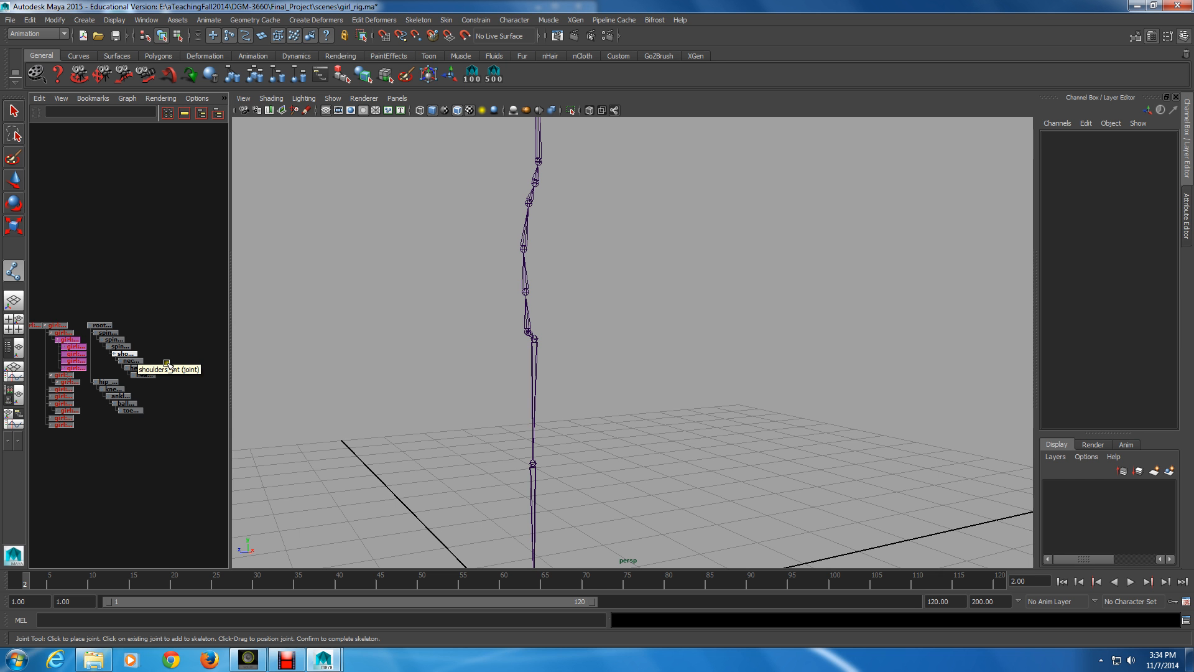
click(124, 354)
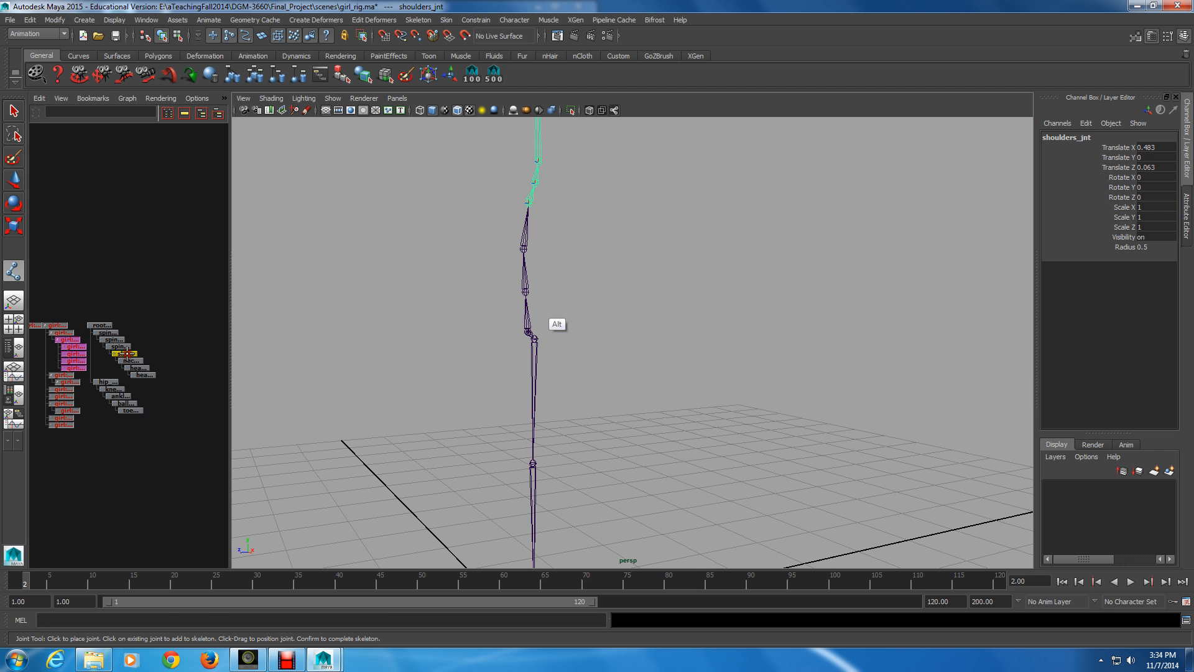
alt+middle_drag(463, 225, 463, 304)
alt+middle_drag(464, 304, 465, 302)
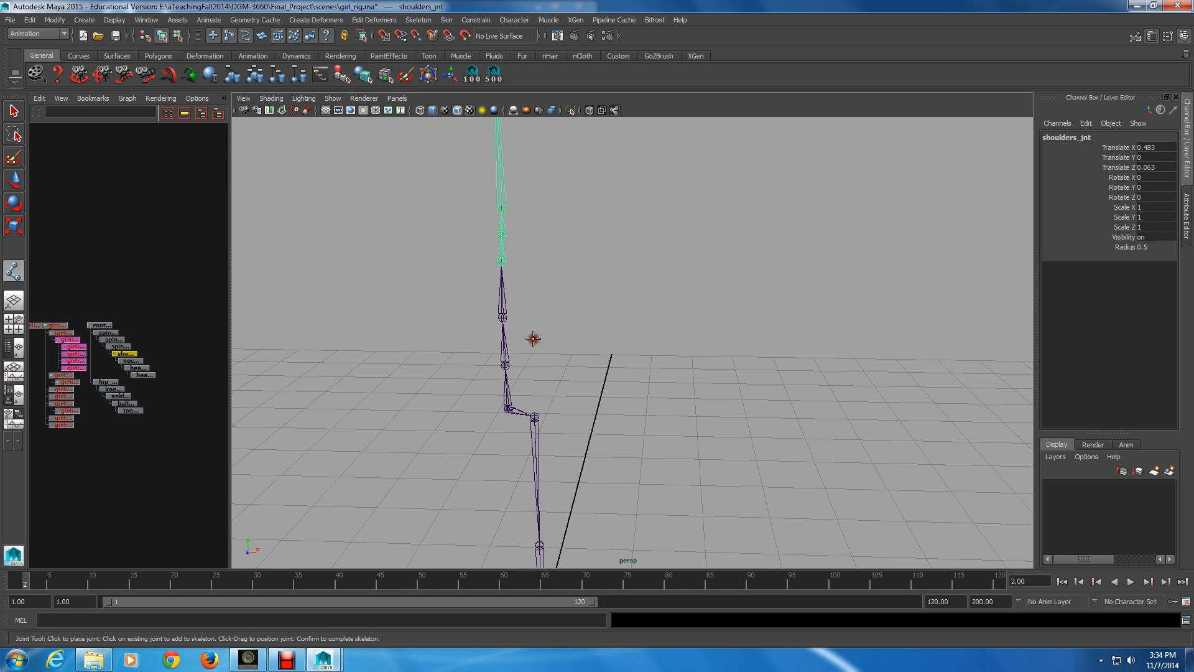
Turn on the display of polygons in the perspective view to show the girl's mesh around the skeleton
click(333, 98)
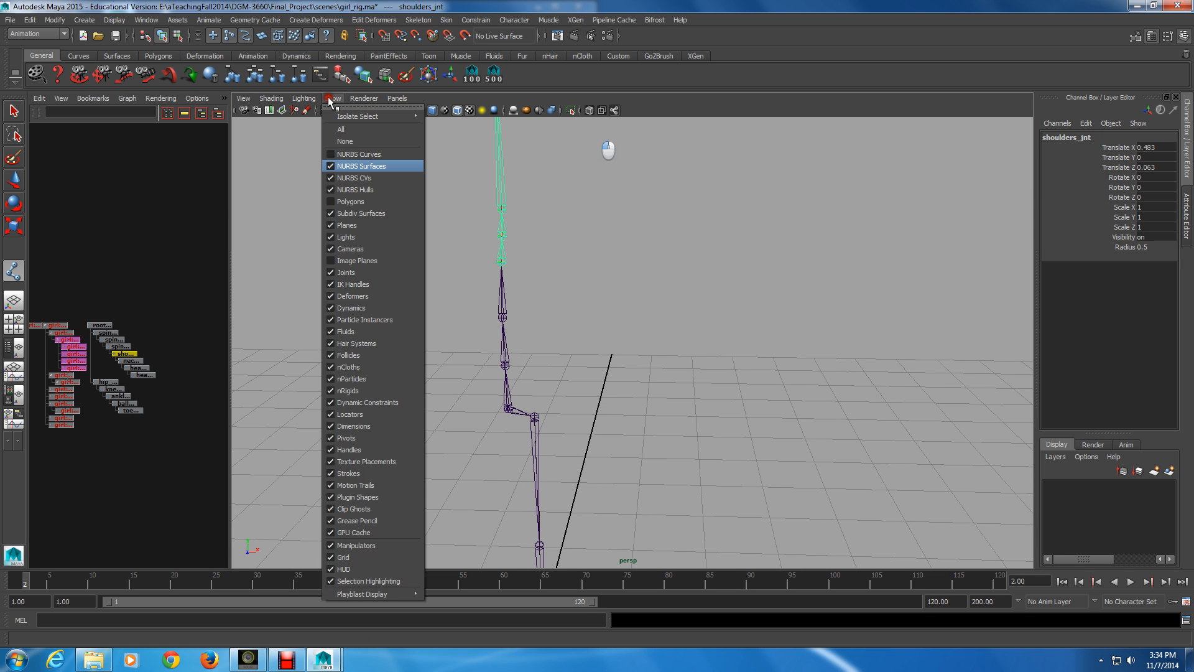
click(350, 201)
alt+drag(346, 168, 577, 282)
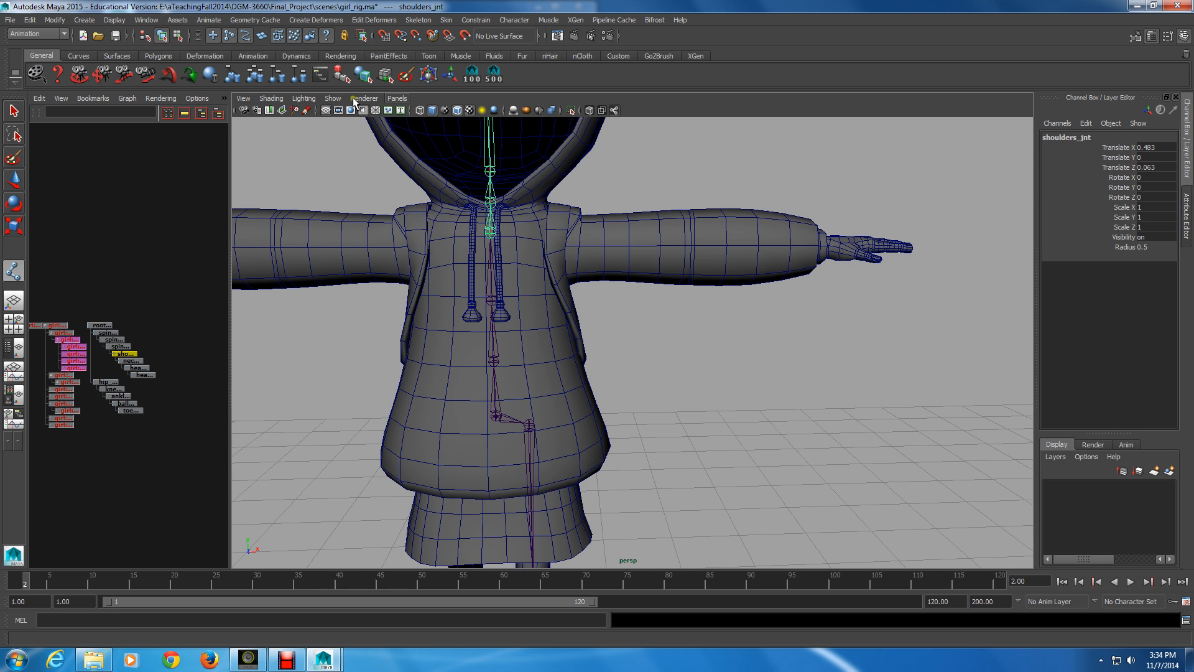
click(332, 98)
click(334, 98)
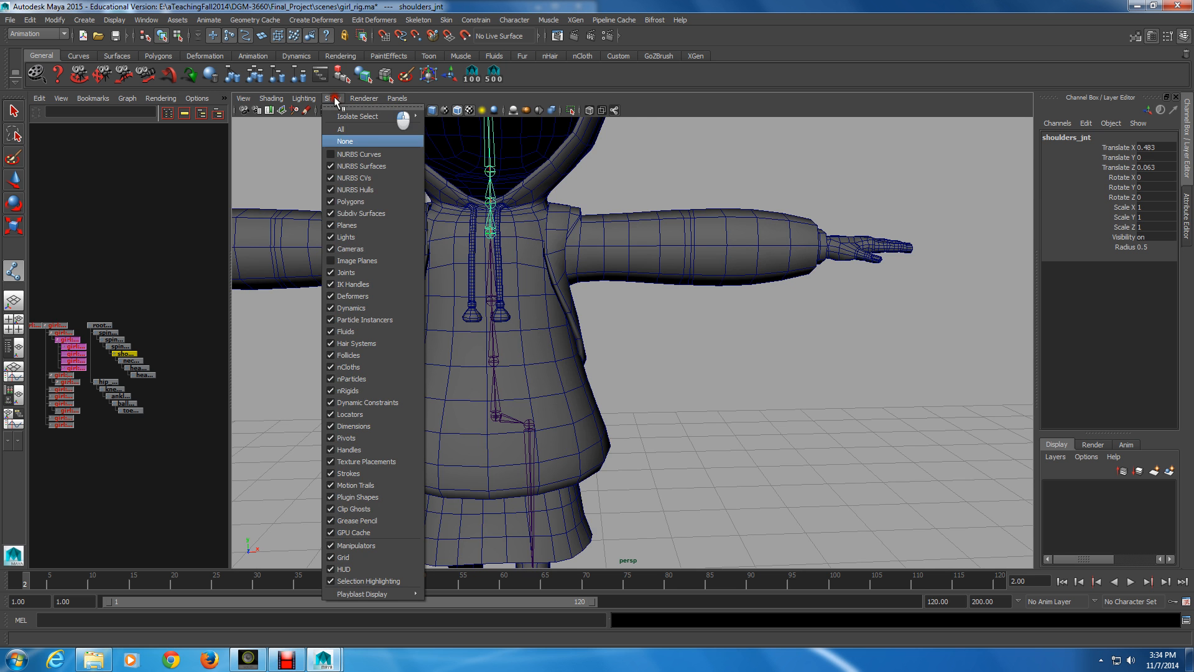
click(344, 147)
Switch the viewport to the orthographic front view, focused on the character's shoulders and left arm
click(405, 98)
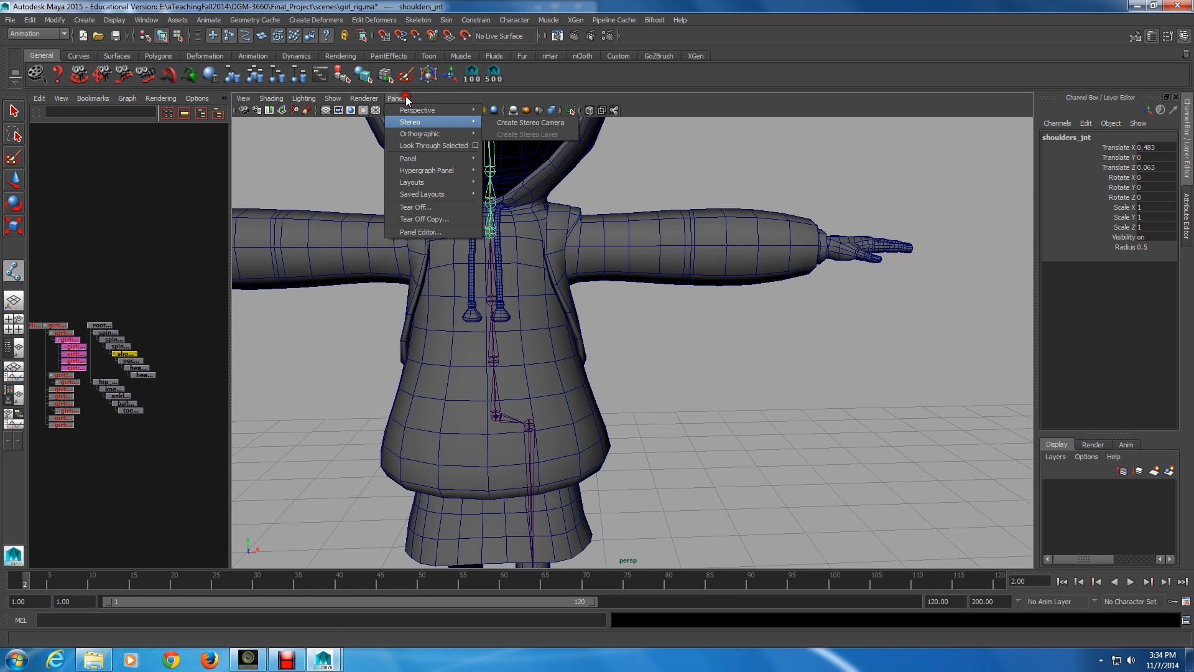
mouse_move(455, 130)
click(504, 134)
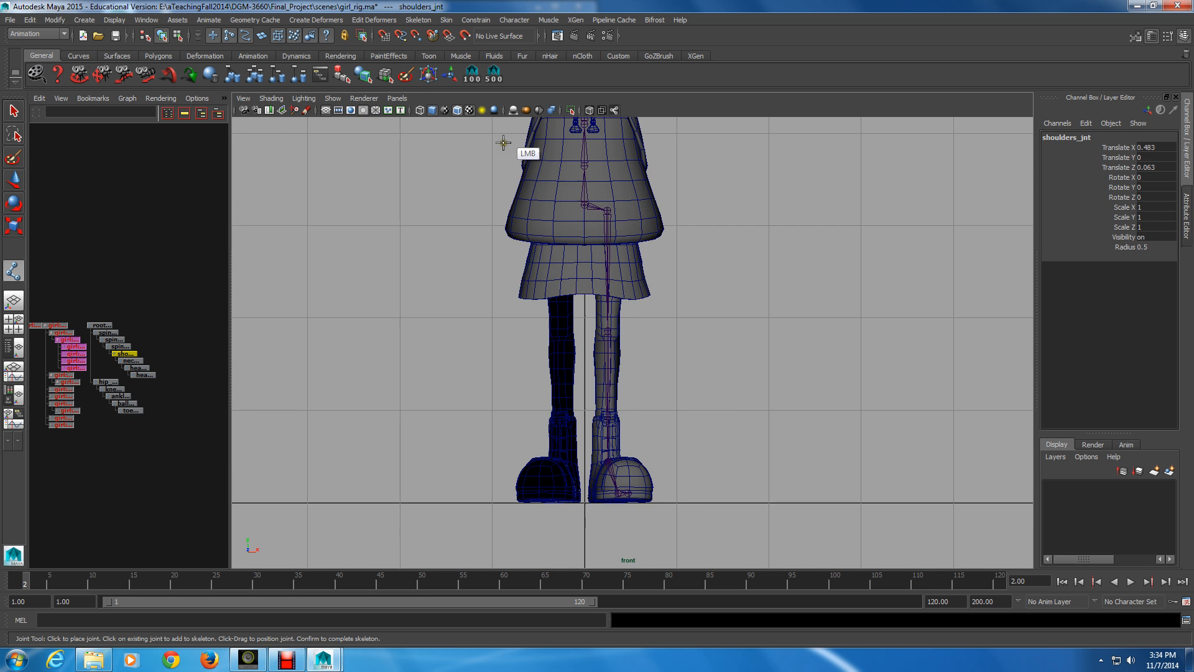
alt+middle_drag(504, 143, 510, 155)
alt+right_drag(509, 156, 562, 426)
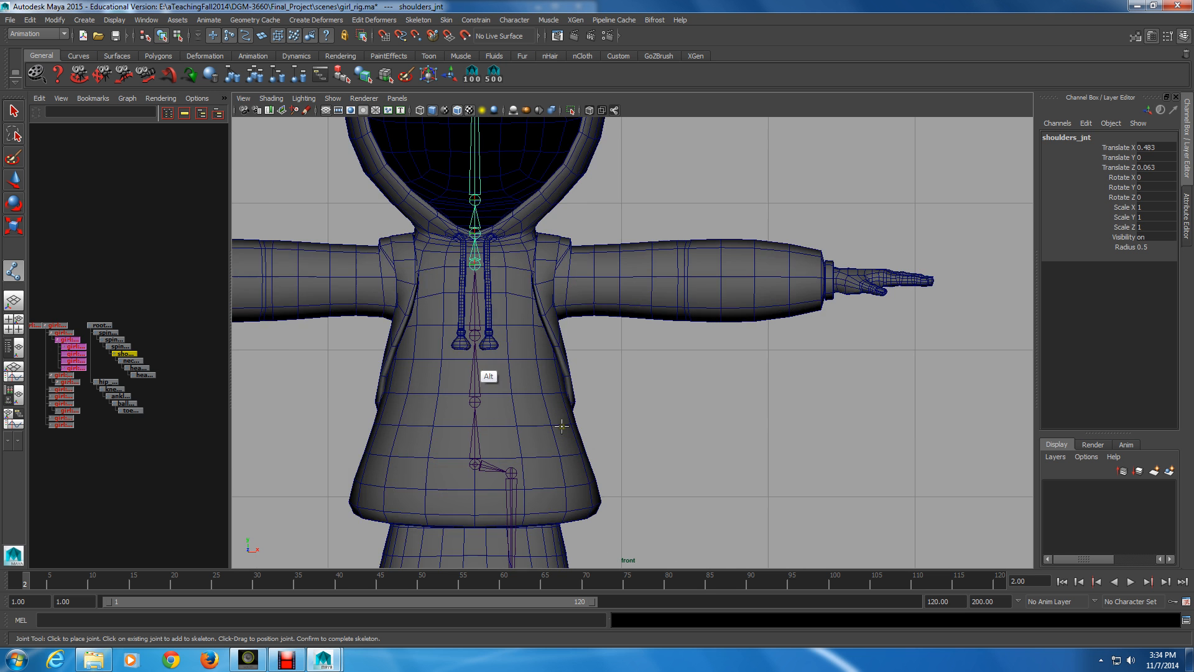
alt+middle_drag(553, 337, 566, 367)
alt+right_drag(429, 335, 467, 360)
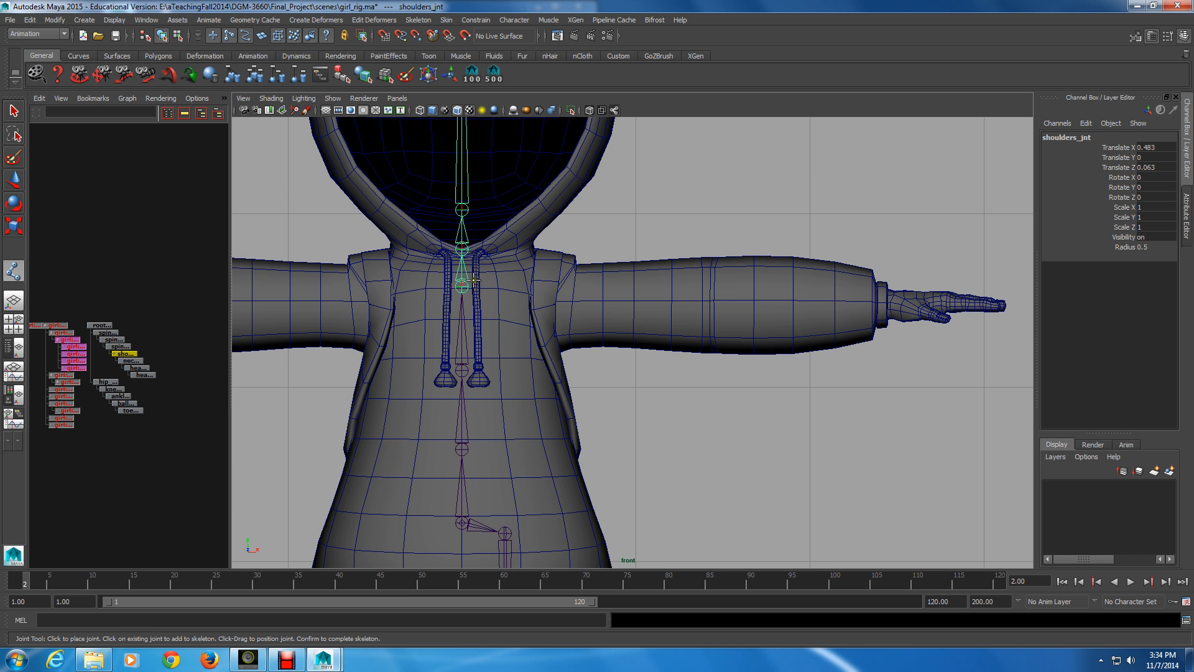
Place a left arm joint chain from beside shoulders_jnt through shoulder, elbow, wrist and hand in a straight line, with X-ray display on
click(475, 281)
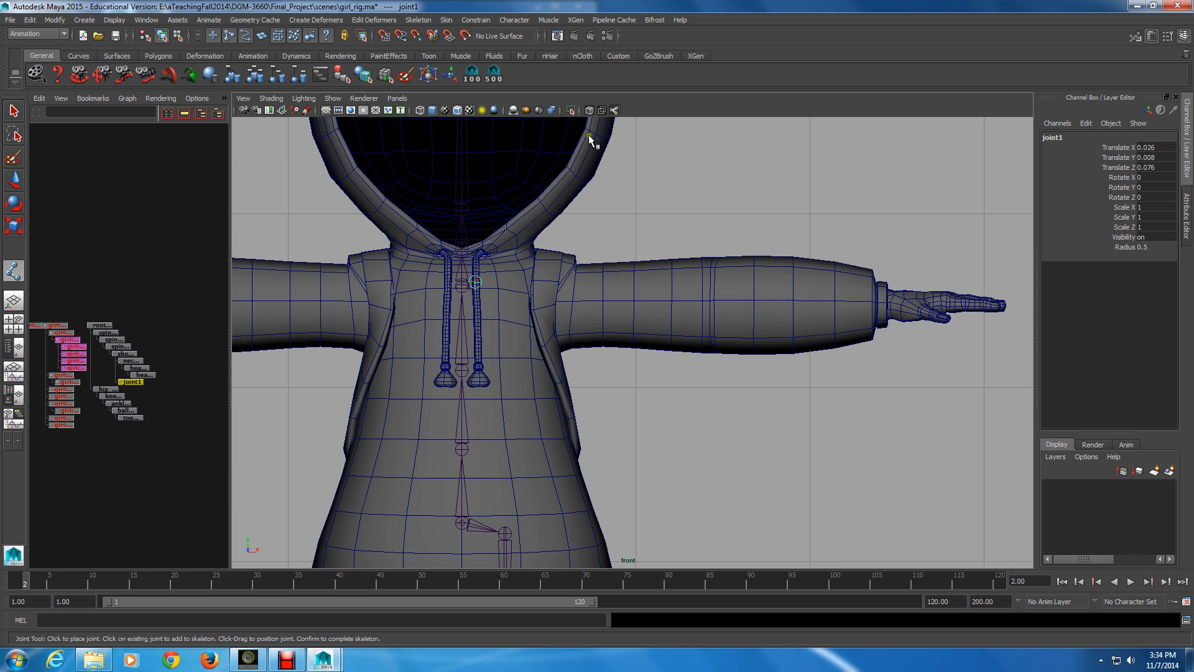
click(571, 111)
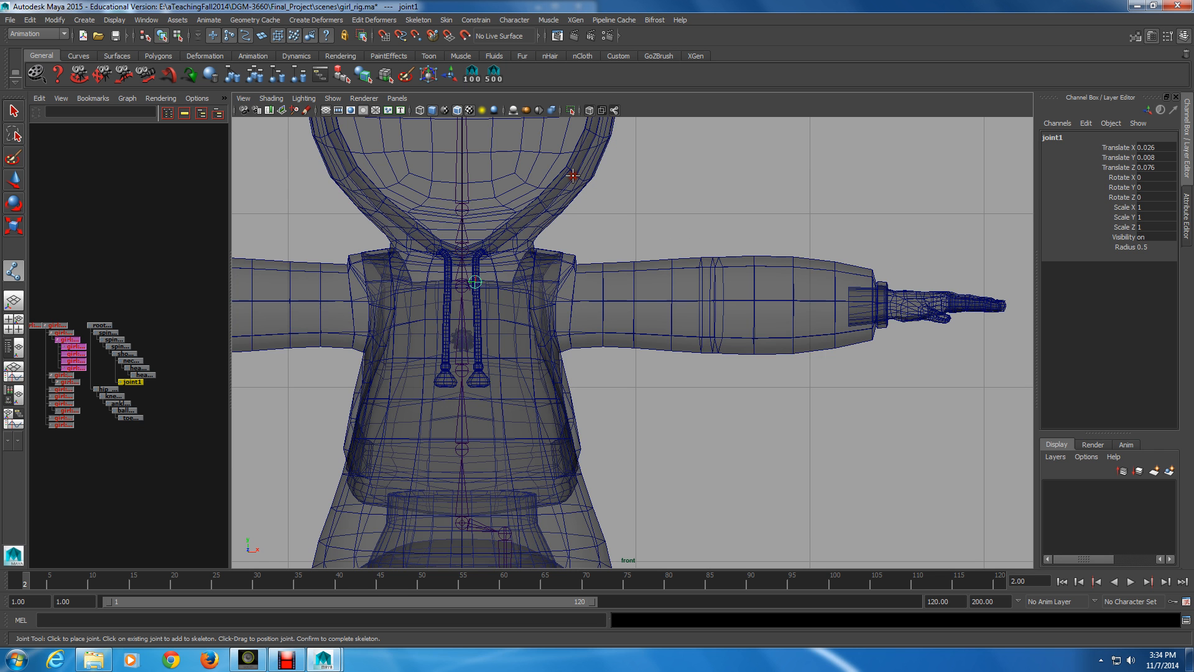
click(545, 283)
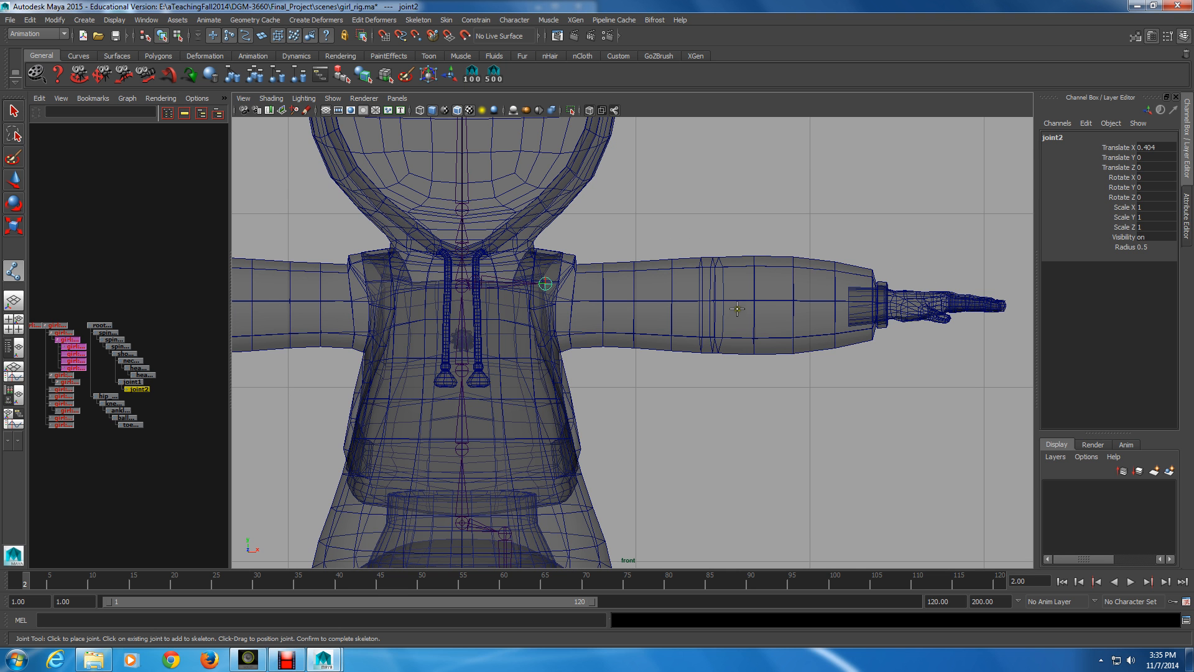
key(shift)
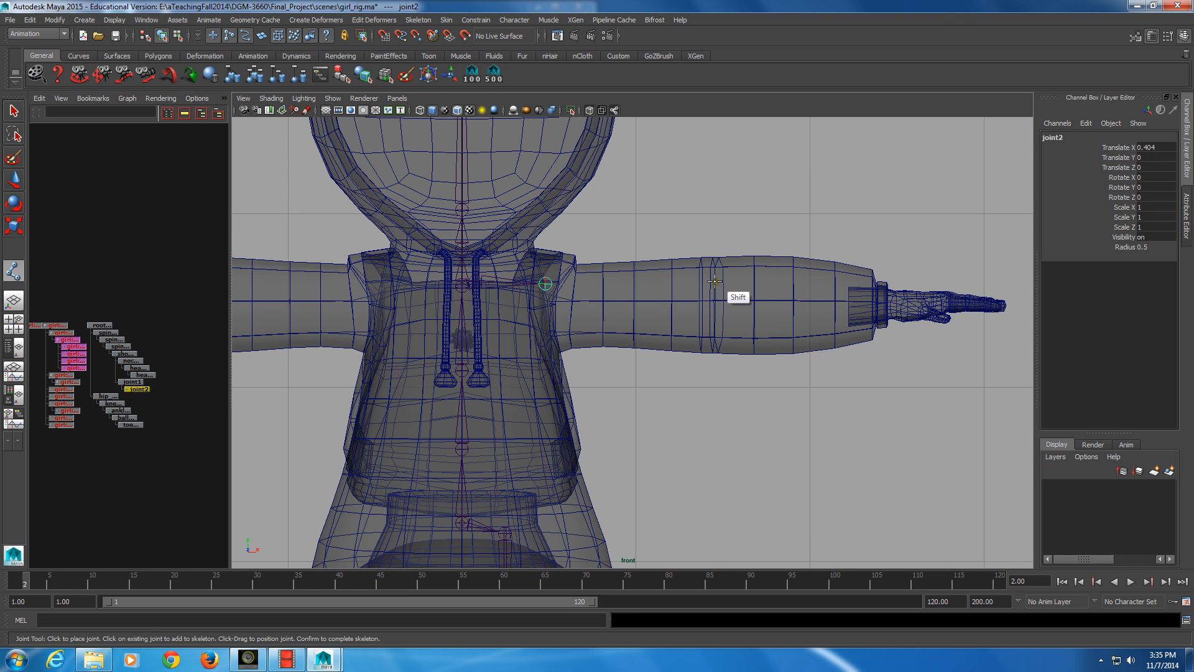
shift+click(714, 282)
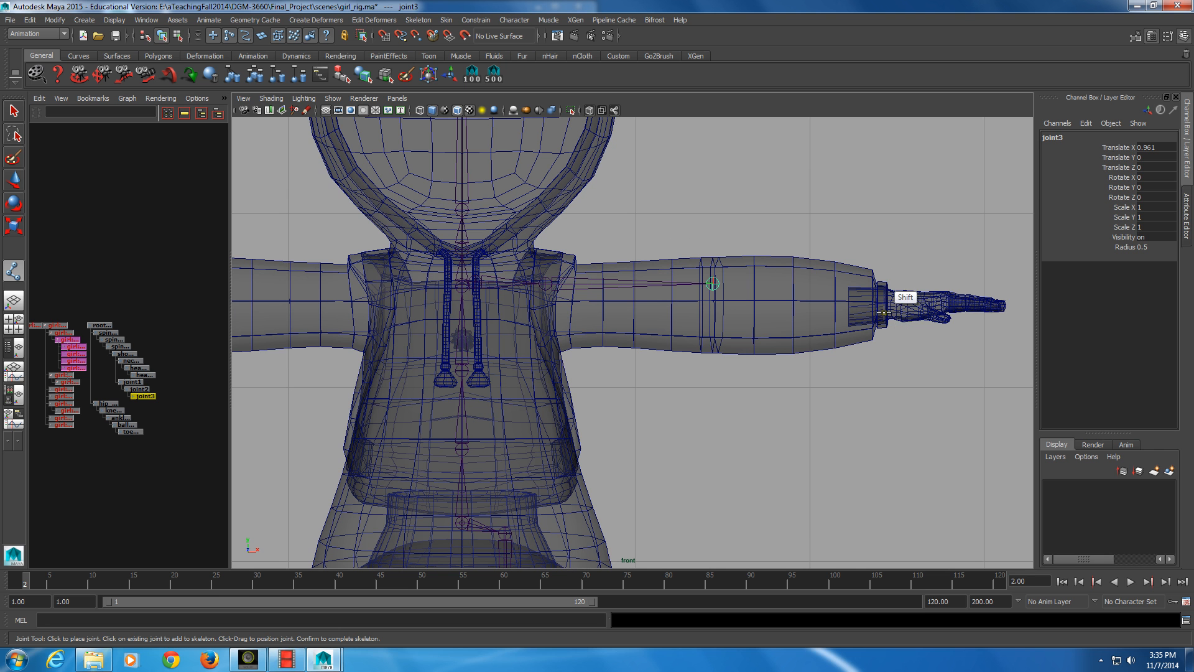
shift+click(883, 279)
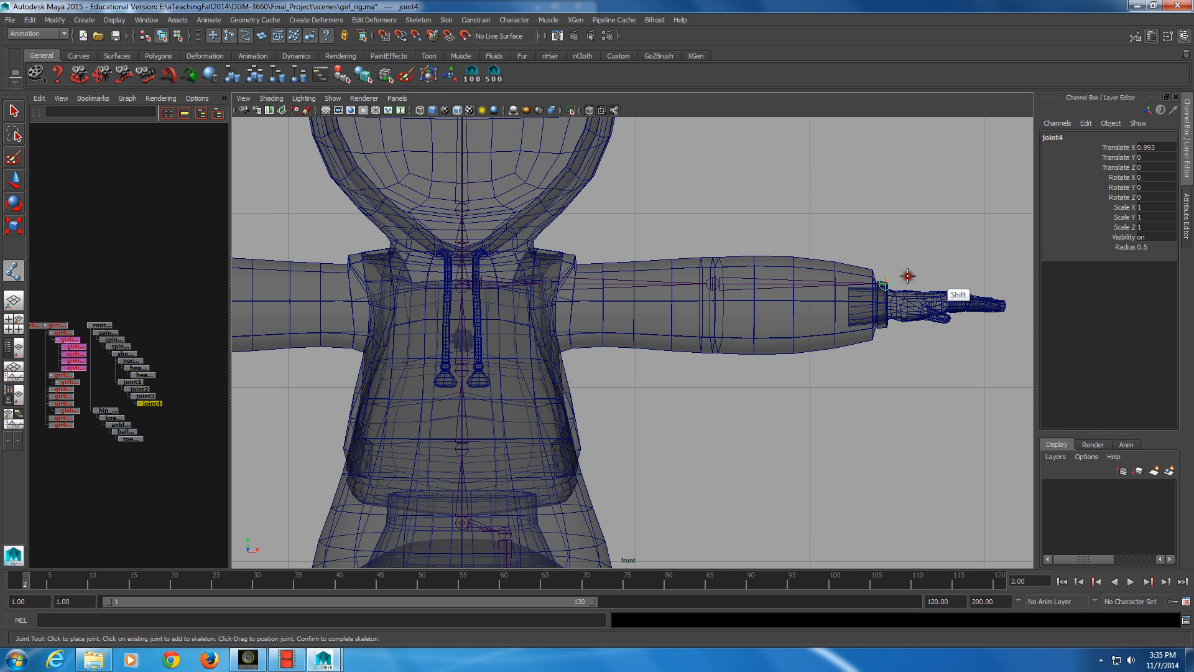
shift+click(944, 281)
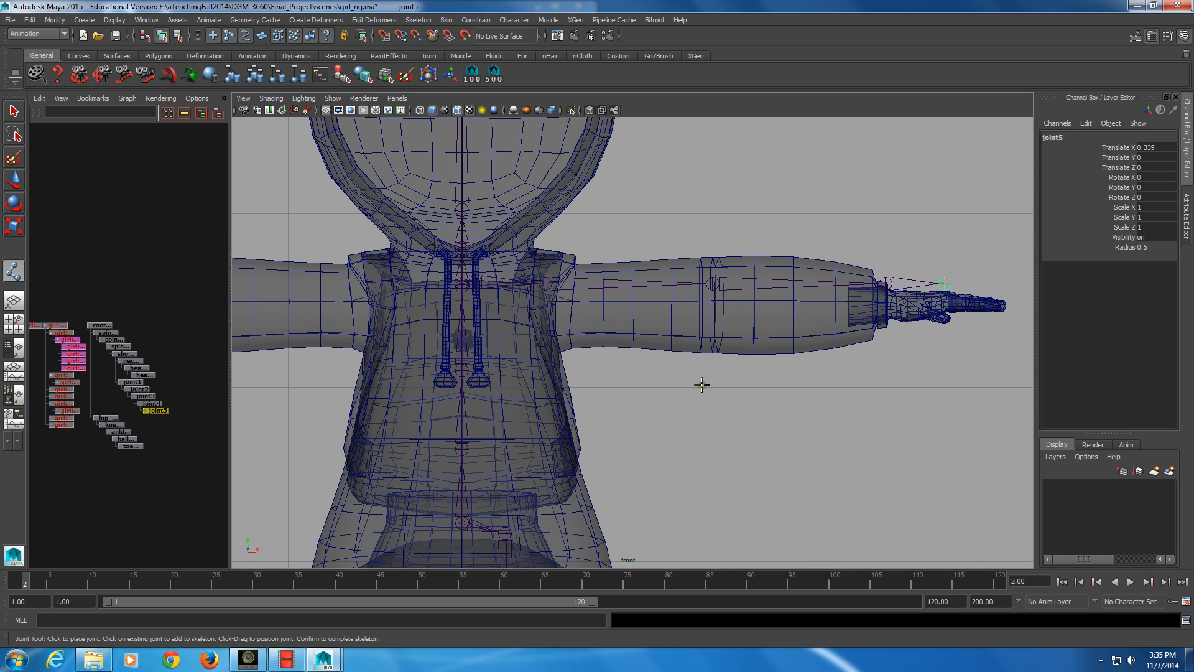
Rotate the arm chain at joint2 by about -3.1 degrees around Z to follow the sleeve down to the hand
key(e)
click(579, 283)
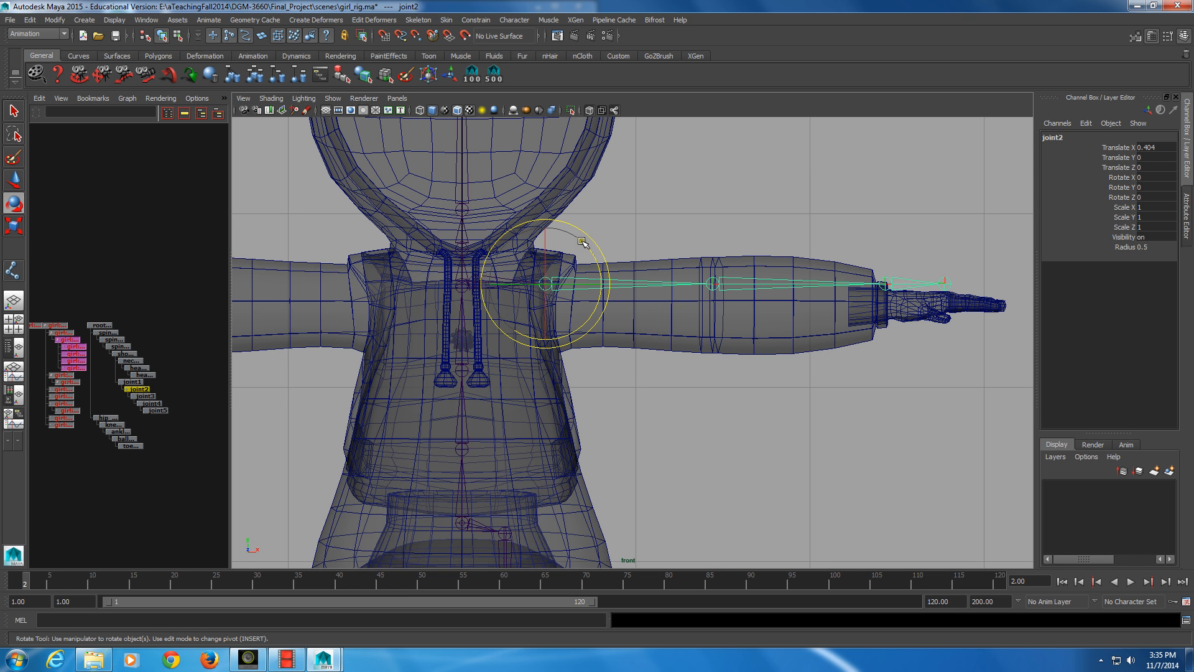
drag(582, 242, 587, 245)
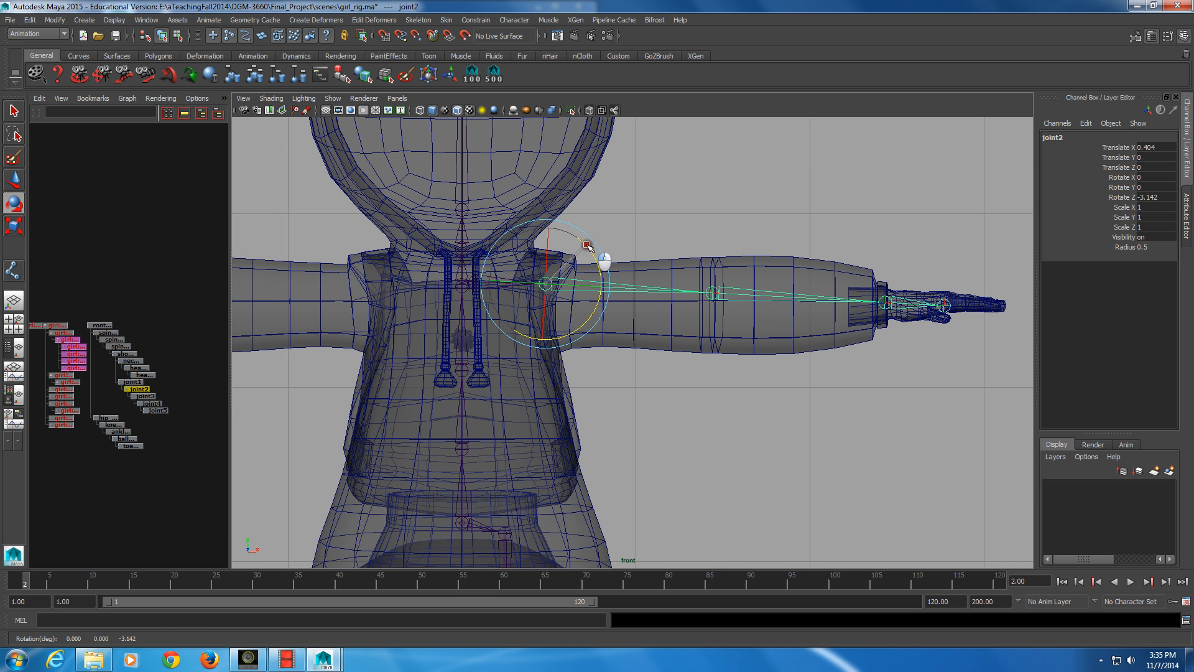
Try to nudge the end joint, joint5, slightly upward inside the hand with the Move tool
click(970, 310)
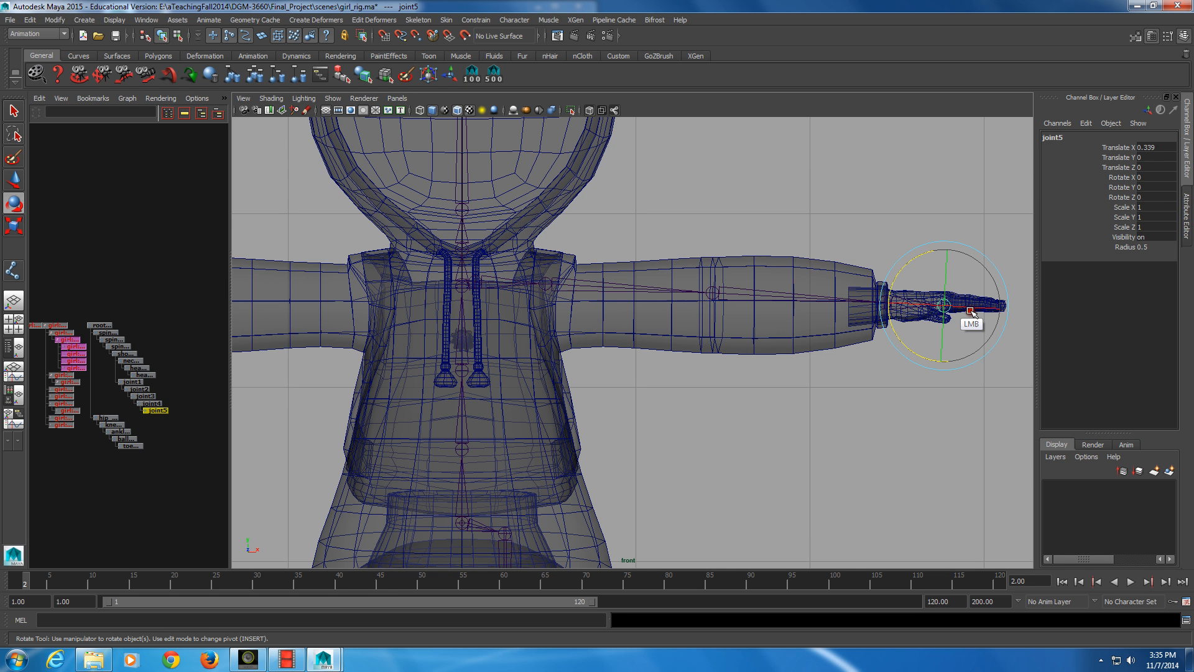
key(w)
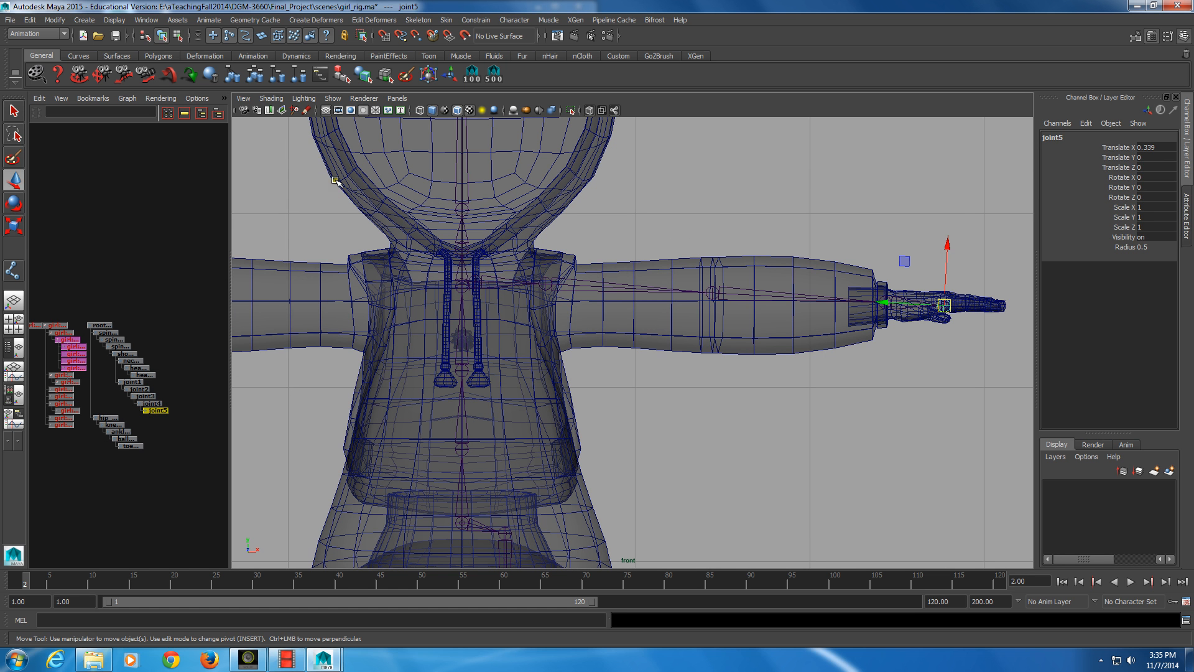
drag(944, 305, 947, 304)
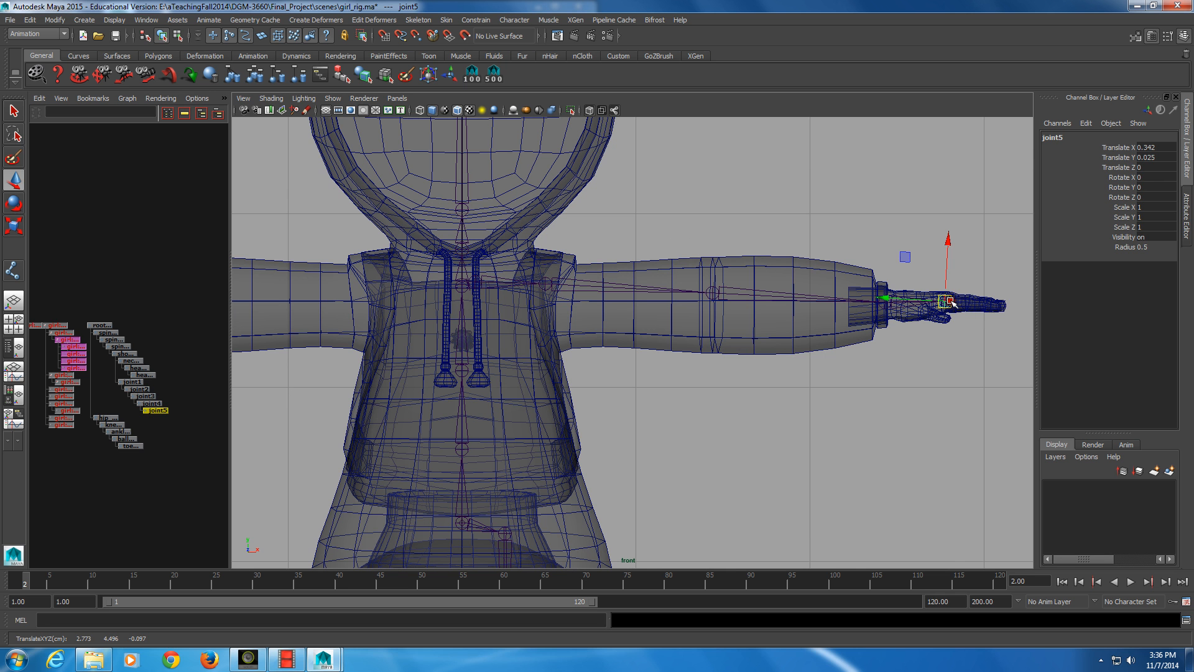
drag(948, 305, 948, 239)
Hide the polygons in the front view and snap the end joint, joint5, onto the wrist joint
click(332, 98)
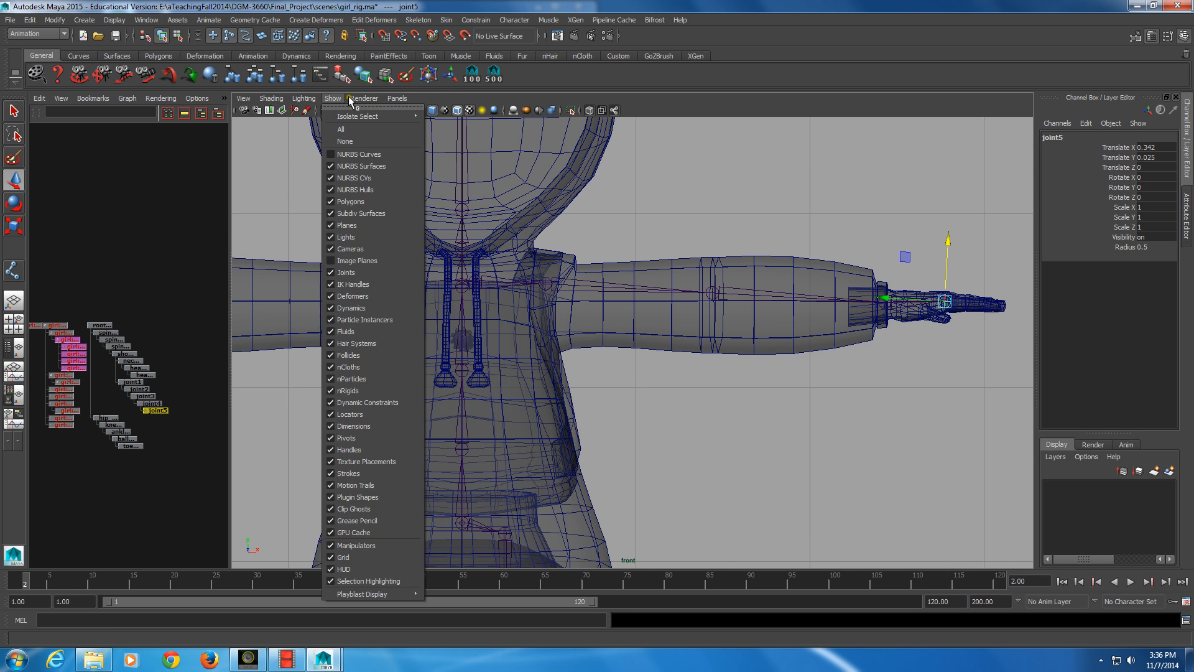
click(331, 98)
click(350, 201)
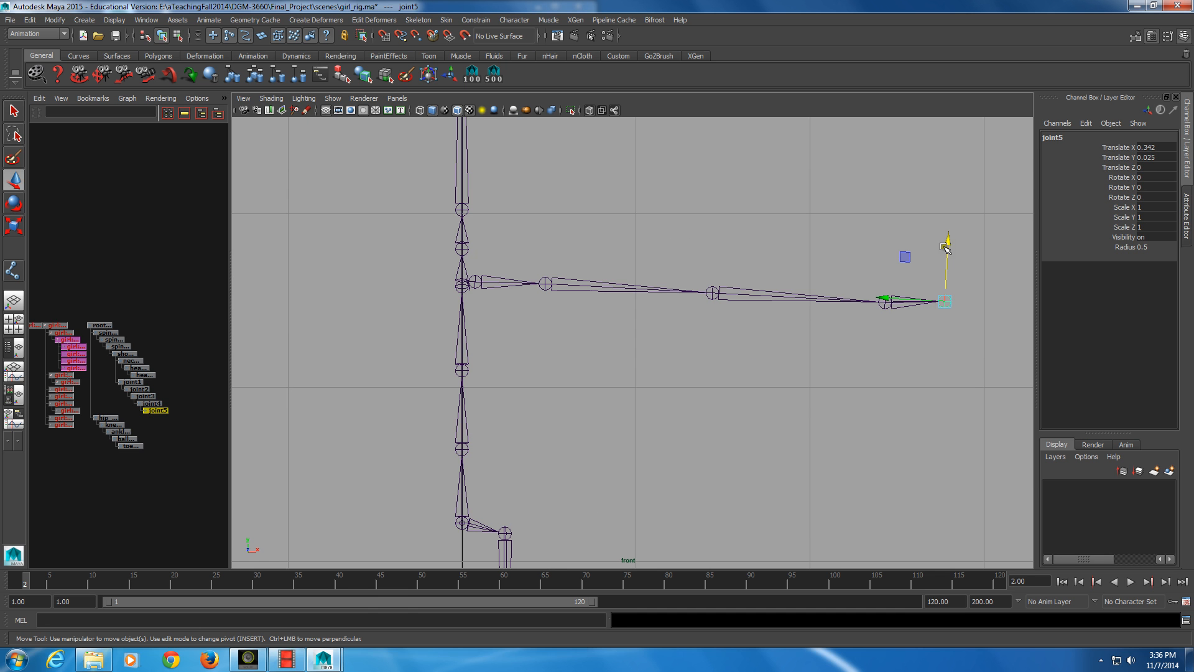
key(v)
middle_drag(817, 382, 890, 337)
key(v)
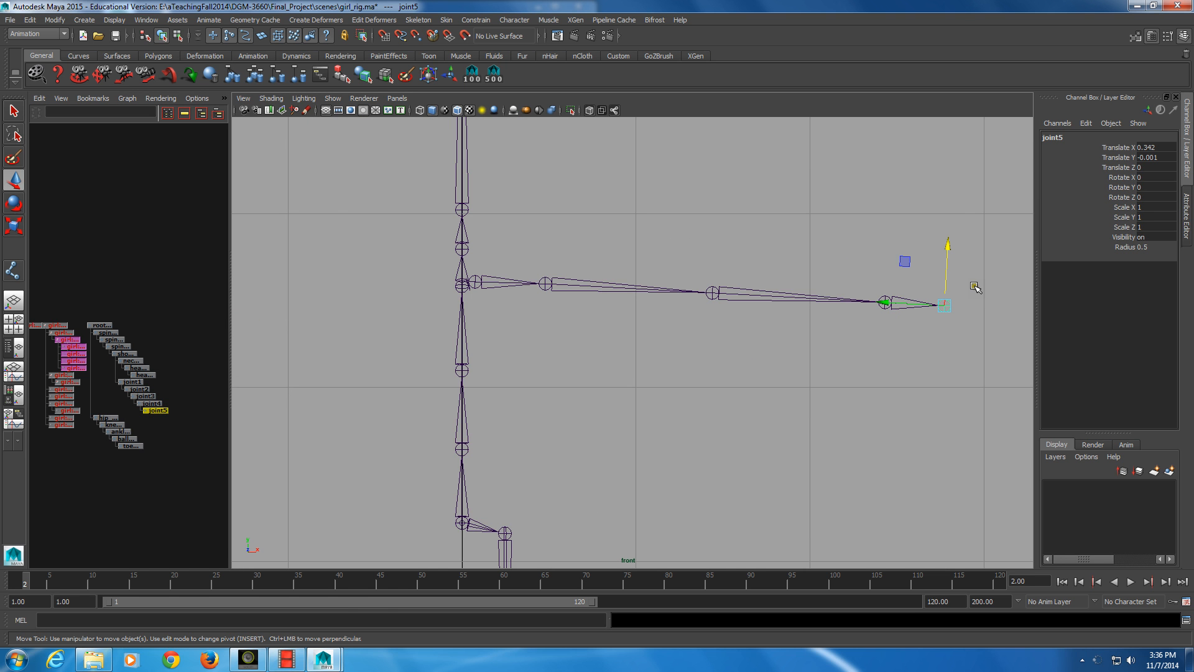
drag(948, 247, 948, 242)
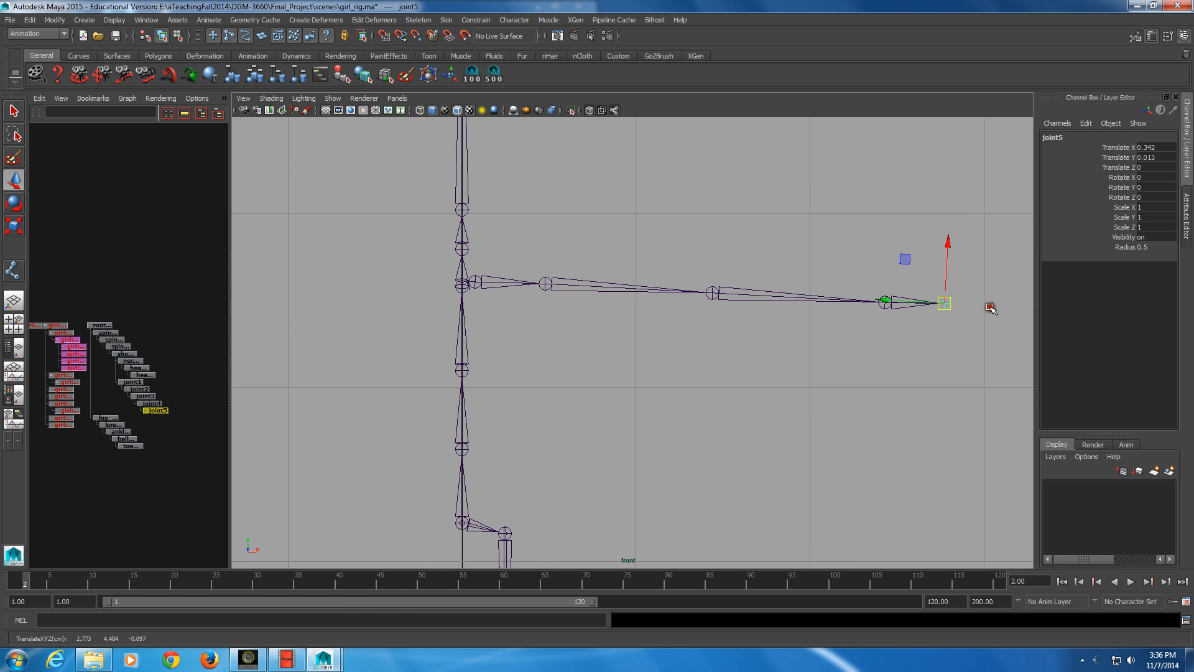
key(v)
middle_drag(882, 325, 886, 321)
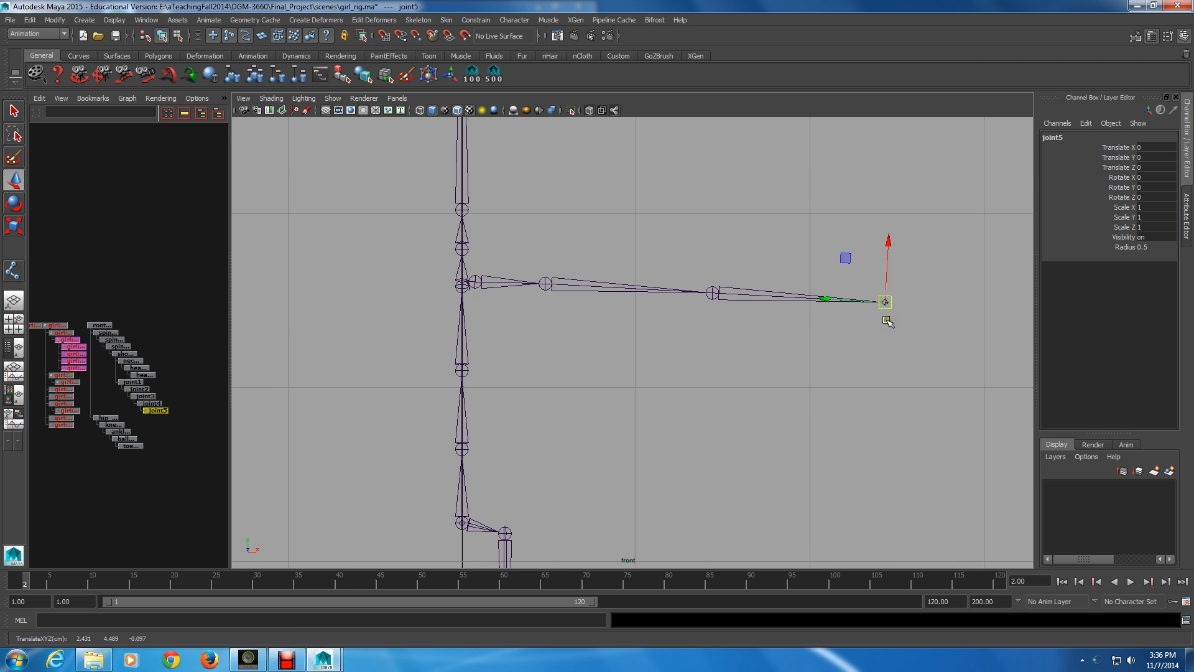
Set the Move tool's axis to World and move joint5 horizontally outward from the wrist, about 0.38 units
double_click(14, 180)
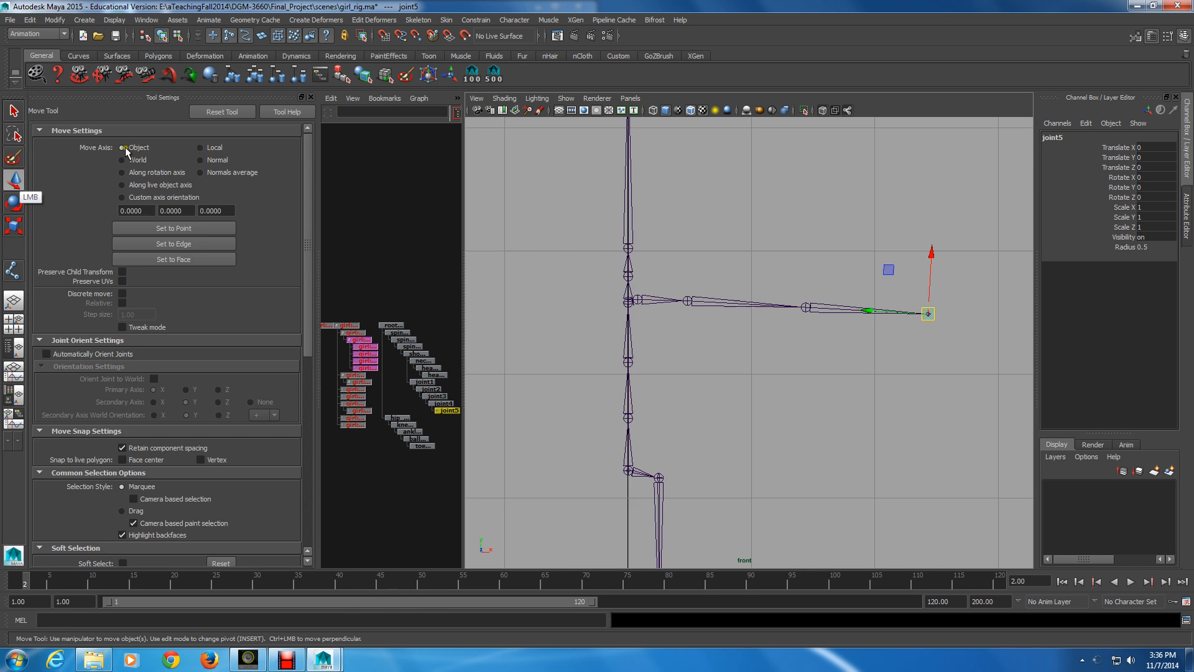
click(150, 161)
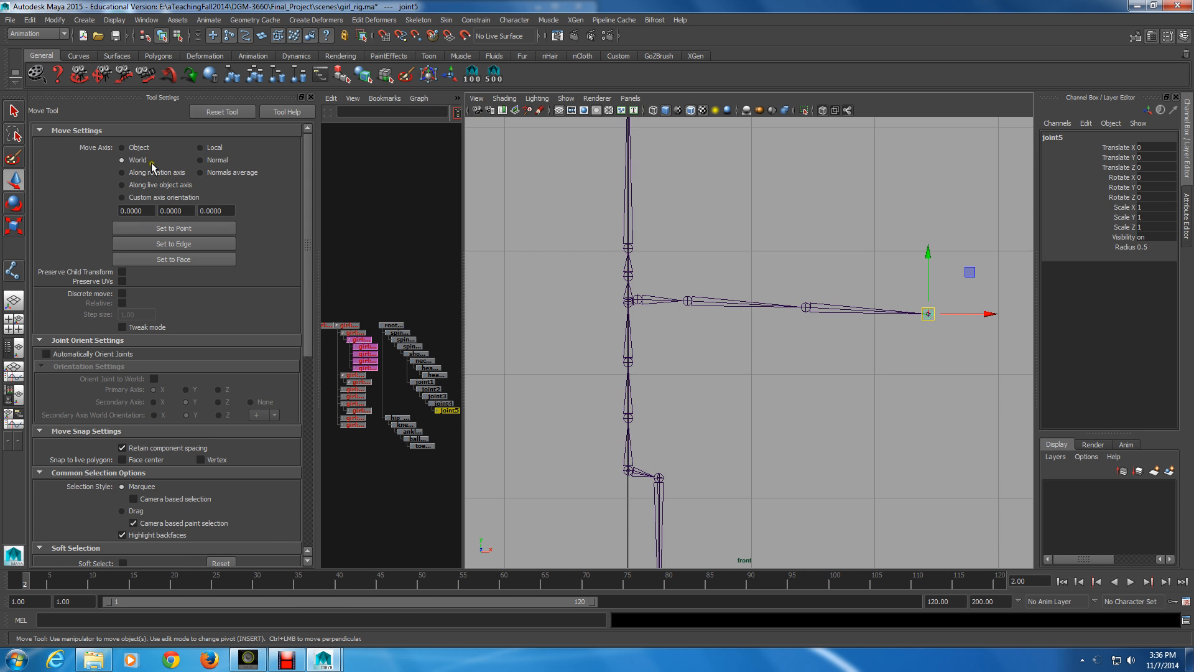
drag(989, 313, 1033, 312)
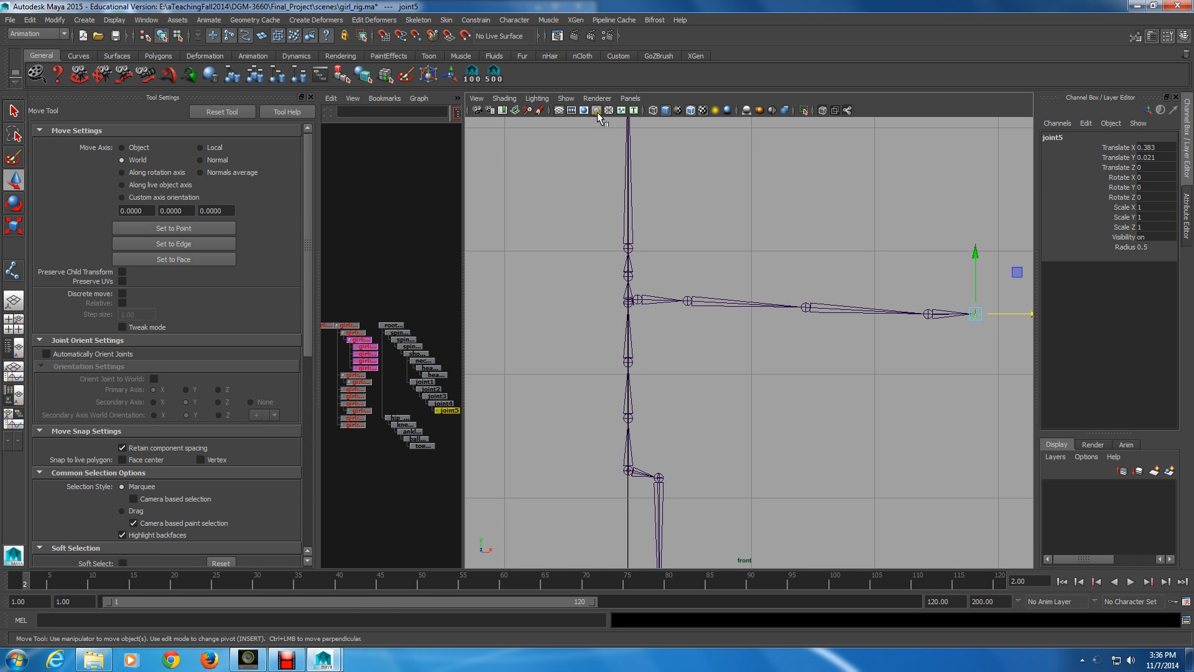
Show the polygons again to compare the arm joints with the mesh, select joint2 and close the Move tool settings
click(560, 100)
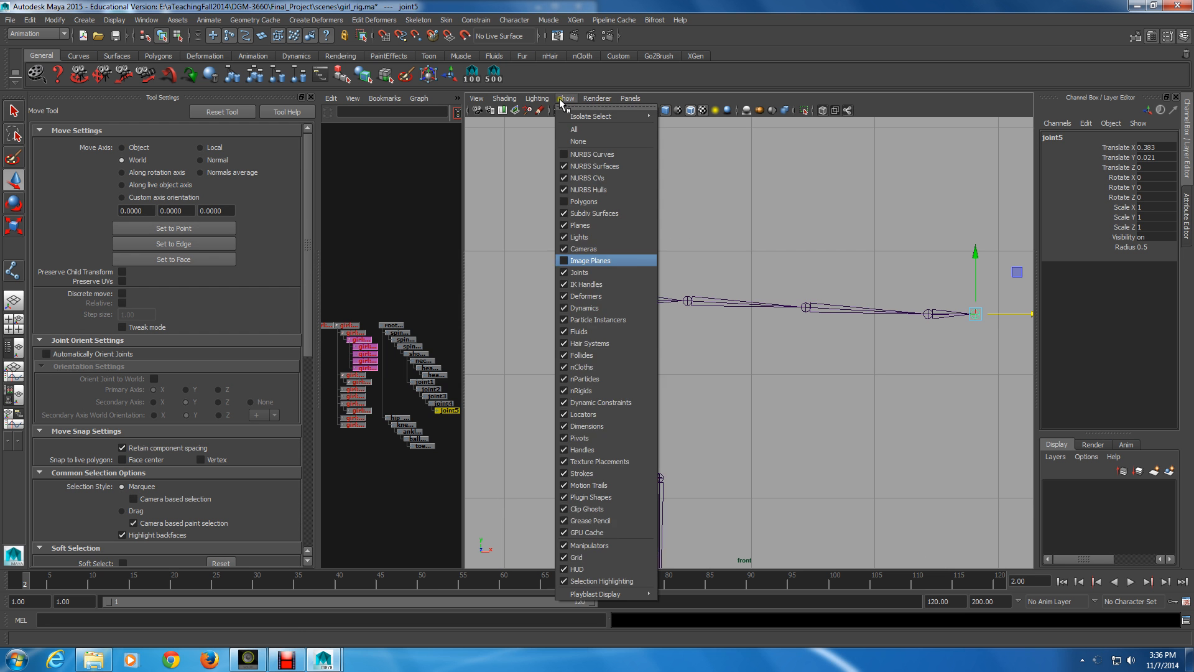
click(583, 202)
alt+right_drag(585, 263, 785, 382)
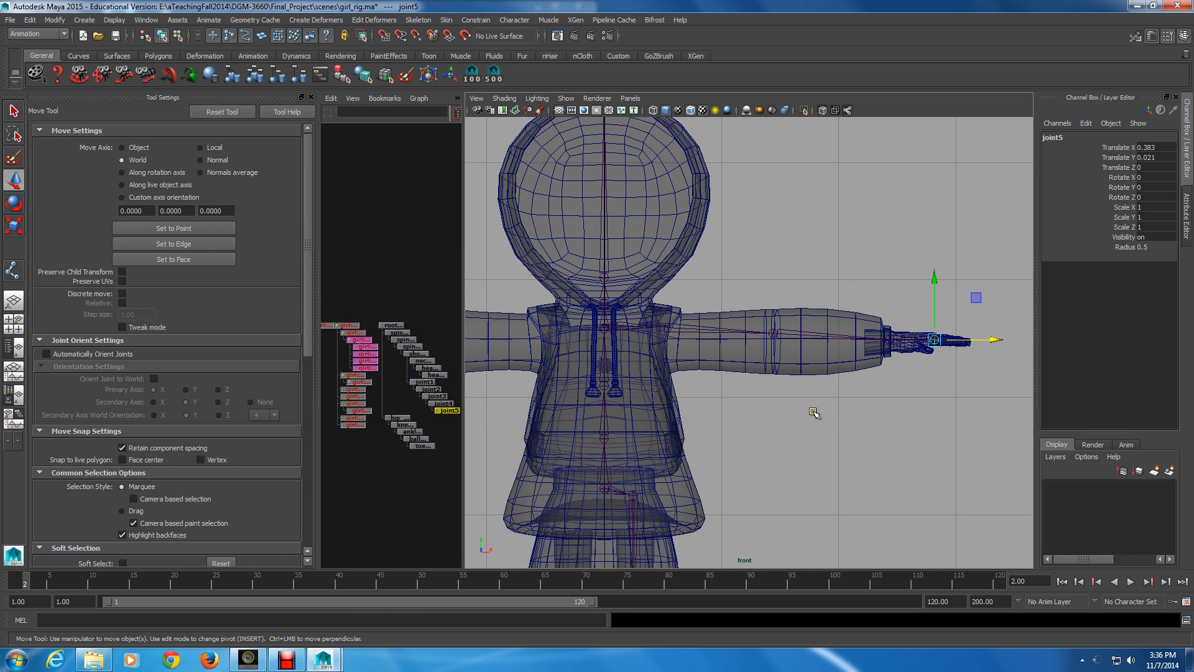
click(690, 333)
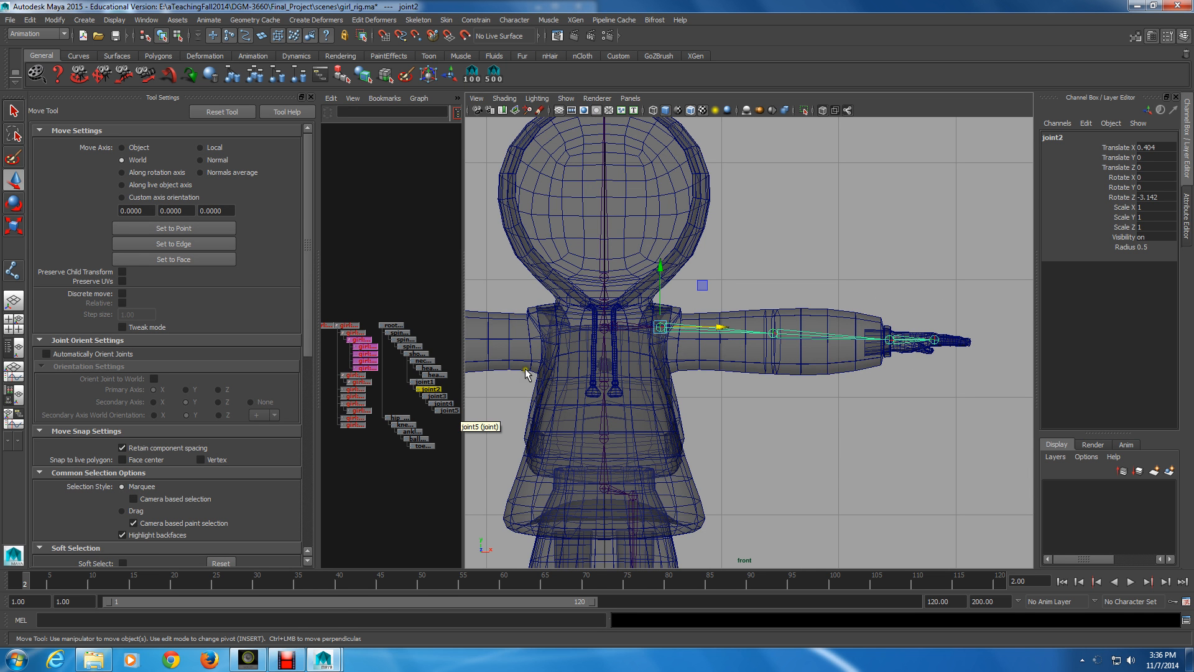
click(310, 98)
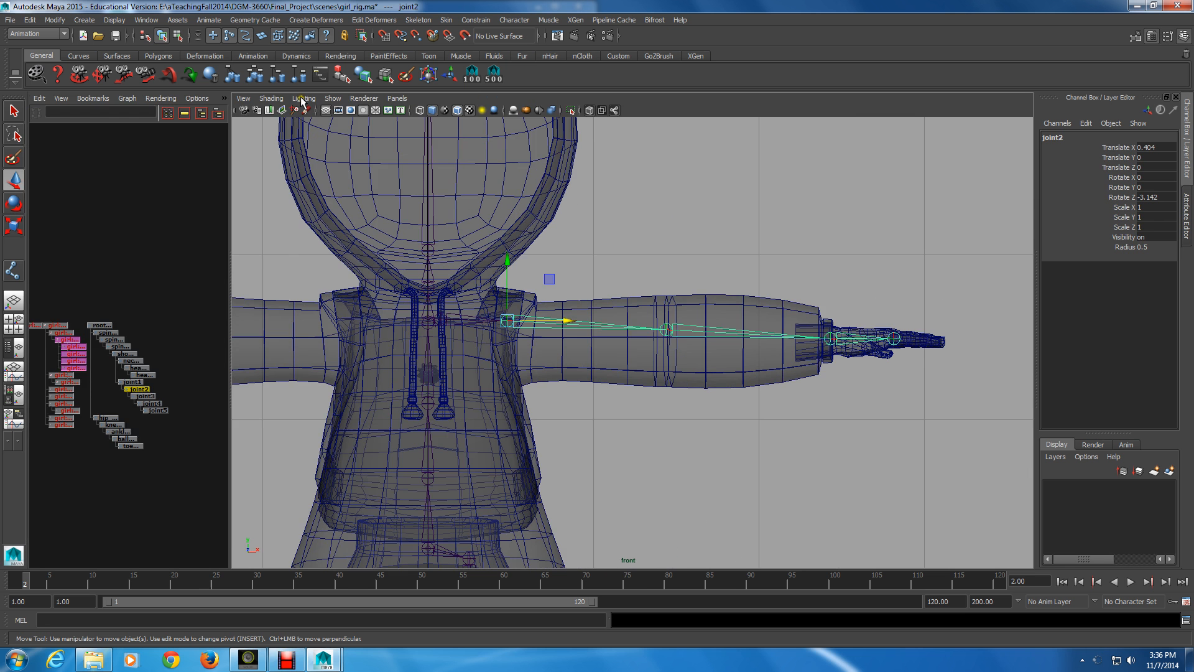
Activate the Joint Tool with joint1 as the parent for a new chain, and hide the polygons in the front view
click(174, 232)
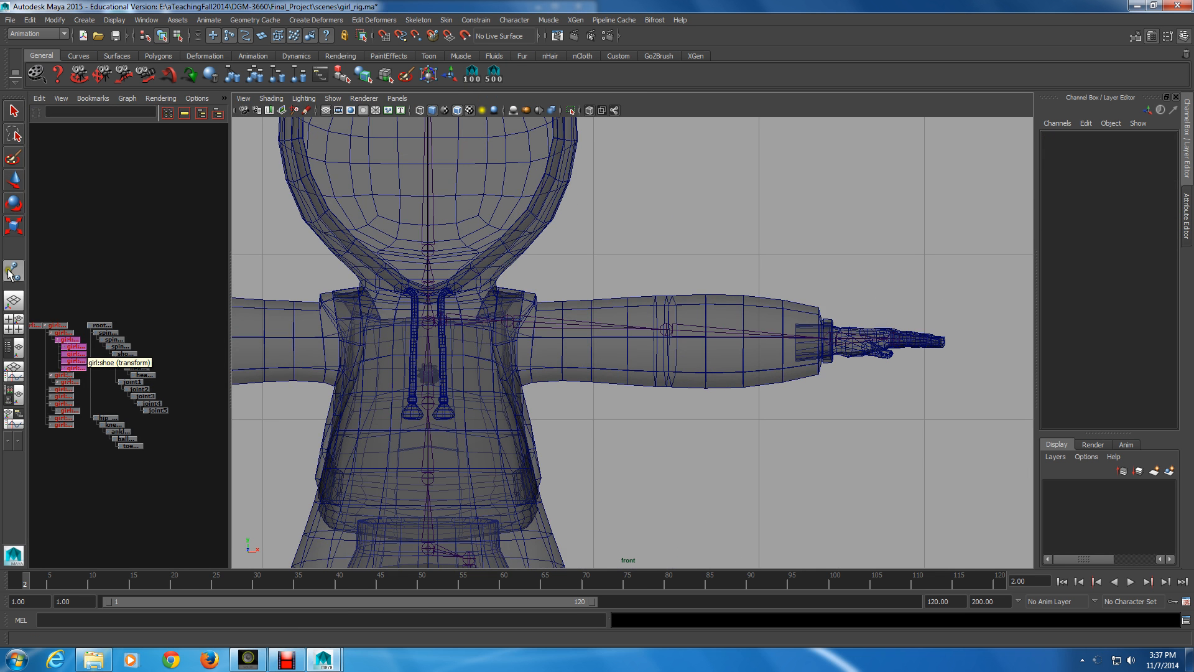
click(123, 388)
click(132, 388)
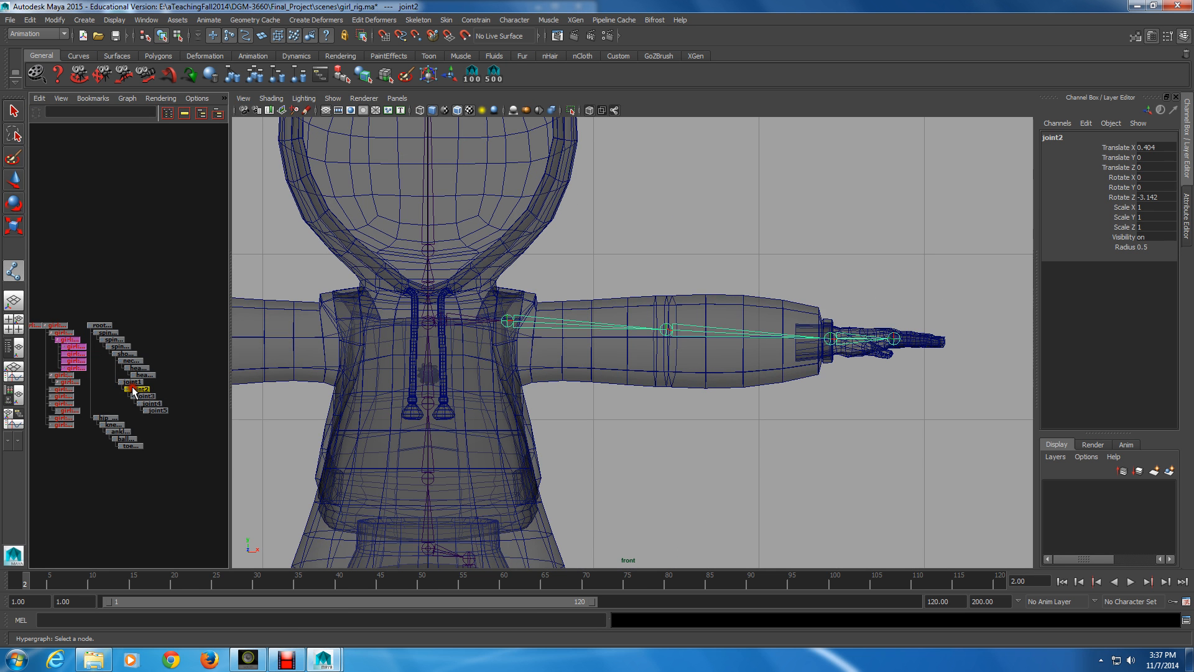
click(132, 382)
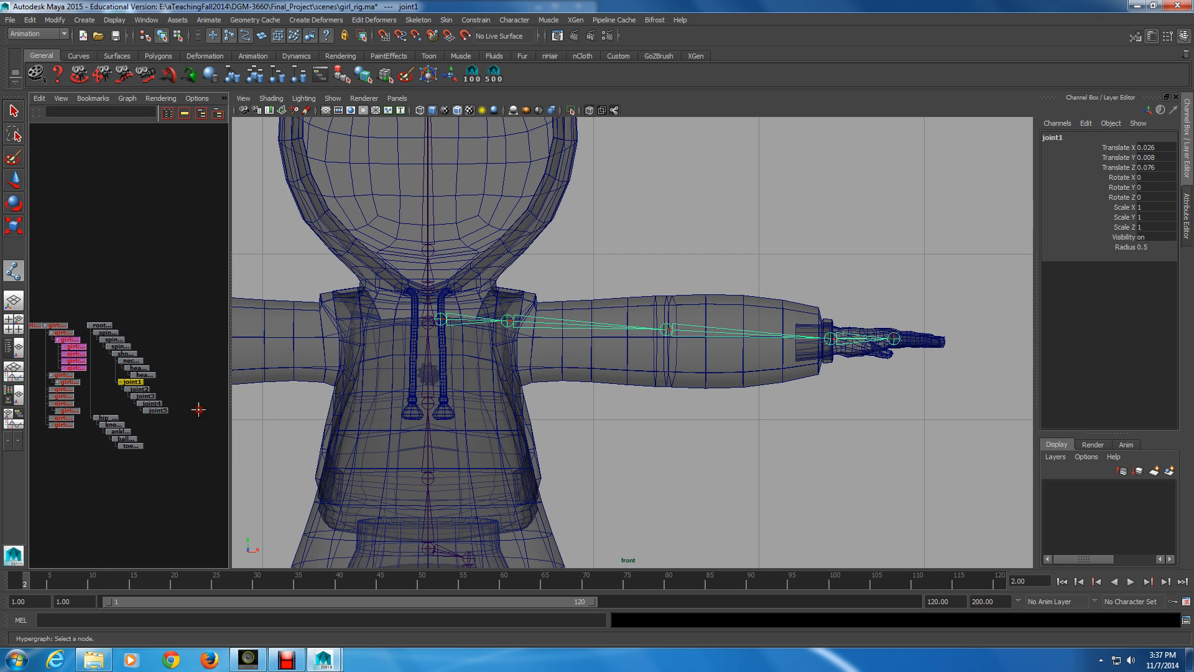
click(333, 98)
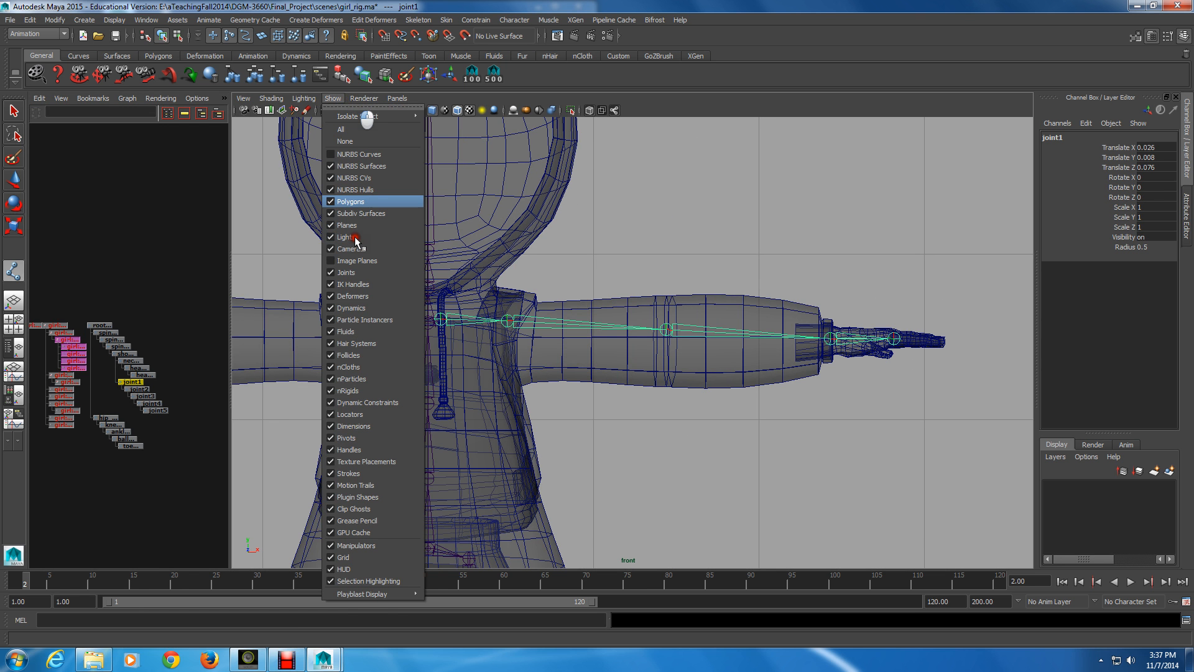
click(352, 201)
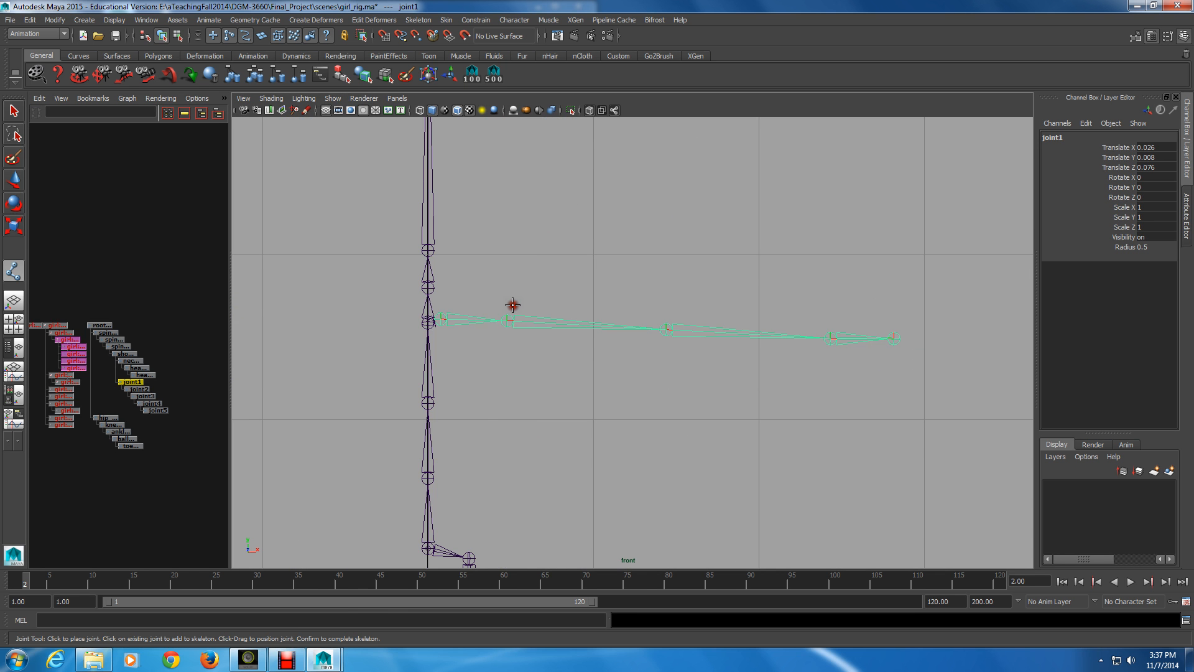
Build a second arm chain under joint1, snapping new joints onto the existing shoulder, elbow, wrist and hand joints
key(v)
click(514, 320)
click(665, 329)
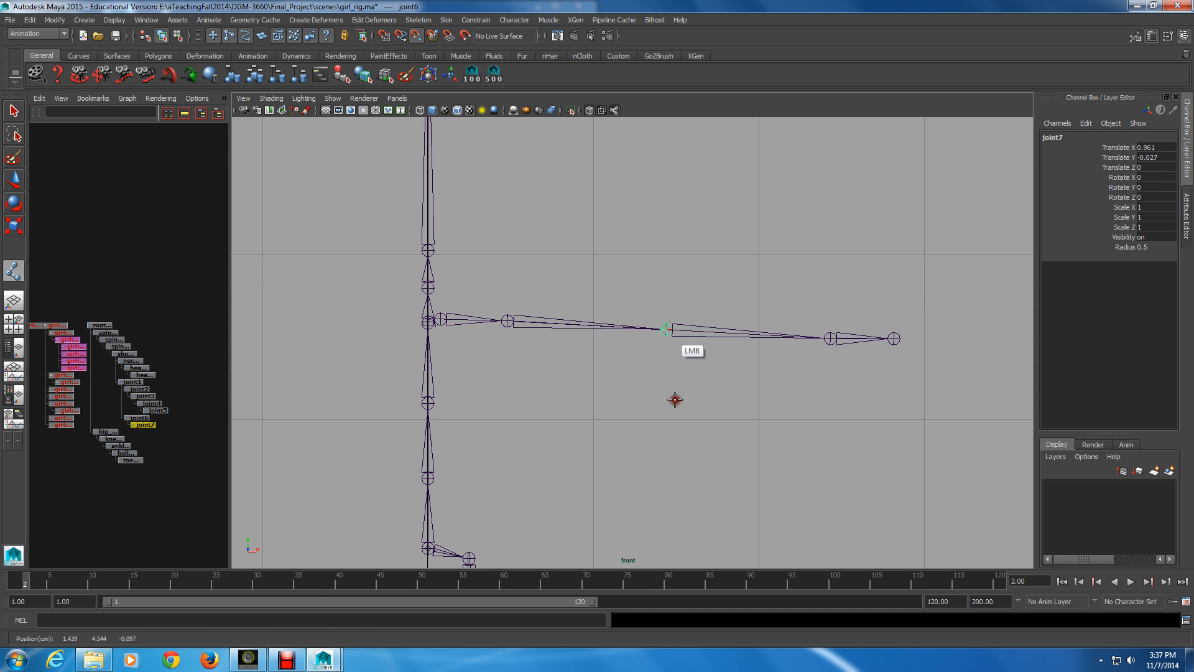
click(830, 338)
click(893, 338)
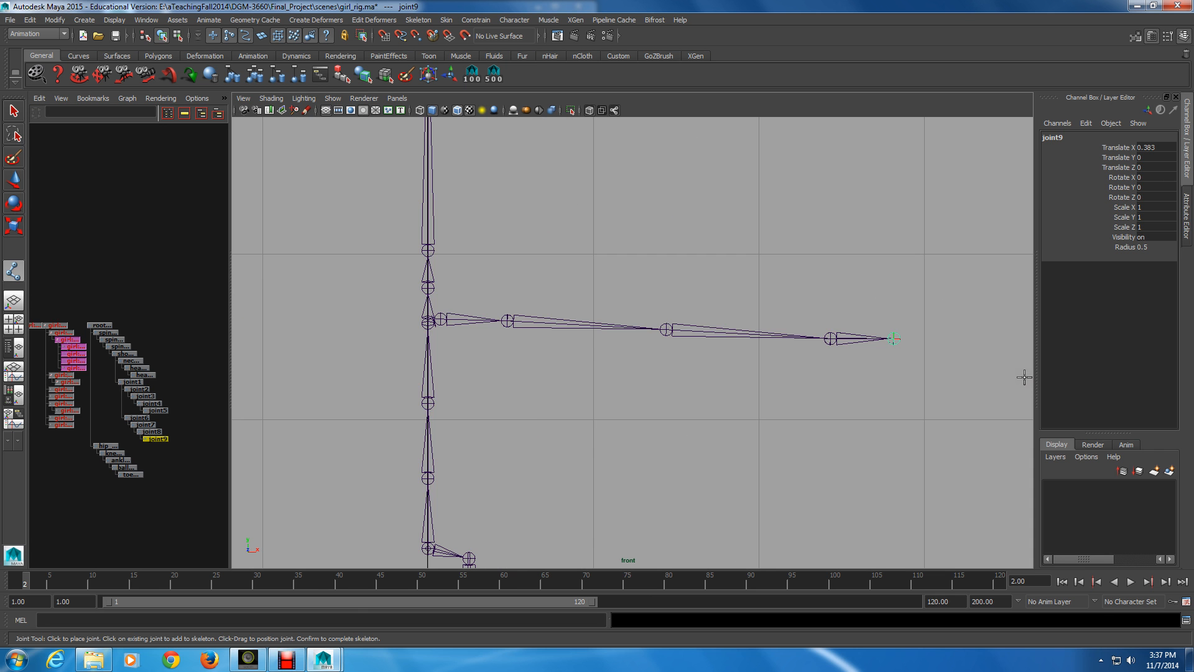
key(Return)
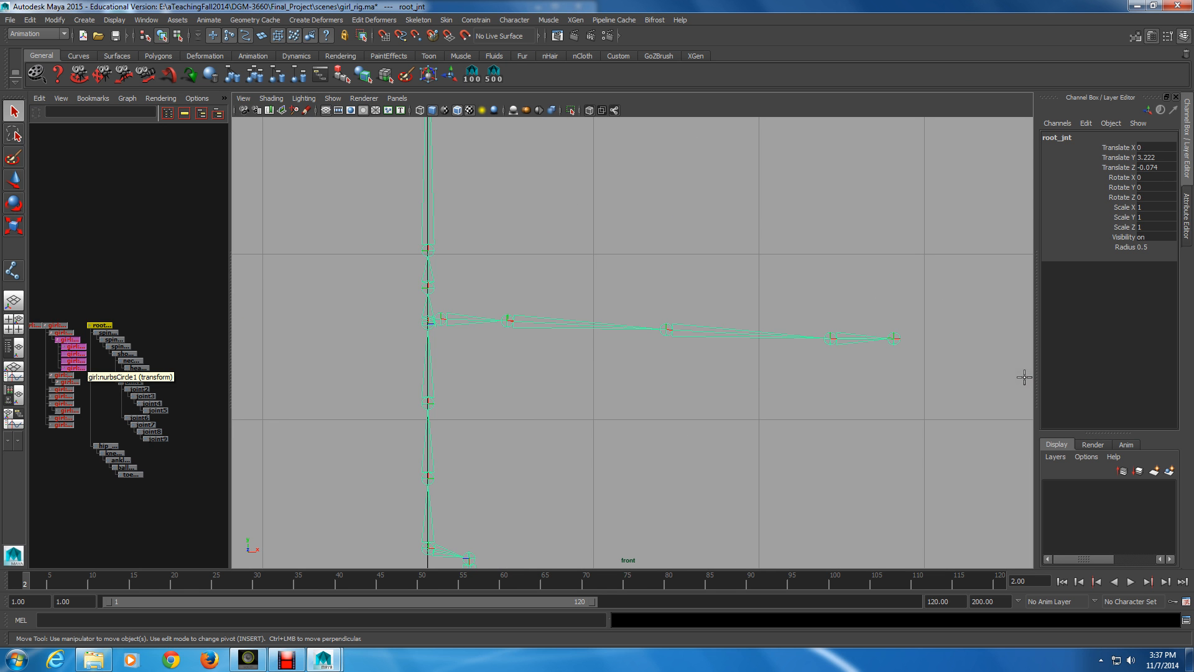
Delete the old rotated arm chain starting at joint2 and select the replacement chain at its shoulder joint
mouse_move(138, 389)
mouse_down()
mouse_move(133, 379)
mouse_move(142, 391)
mouse_up()
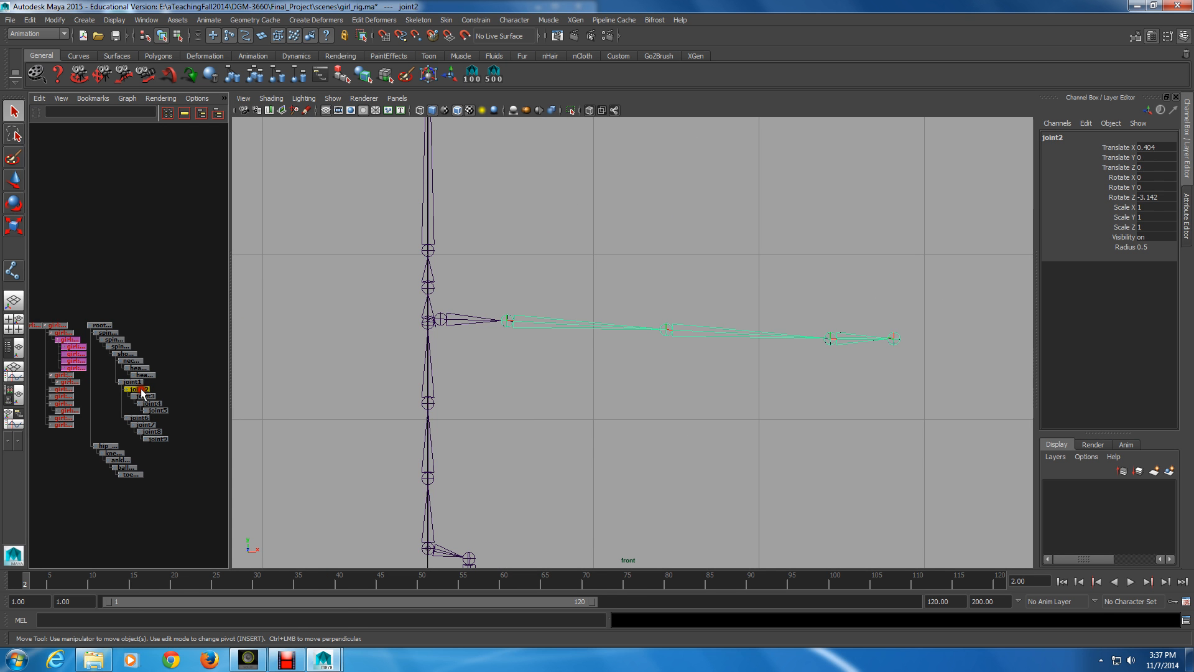
key(Delete)
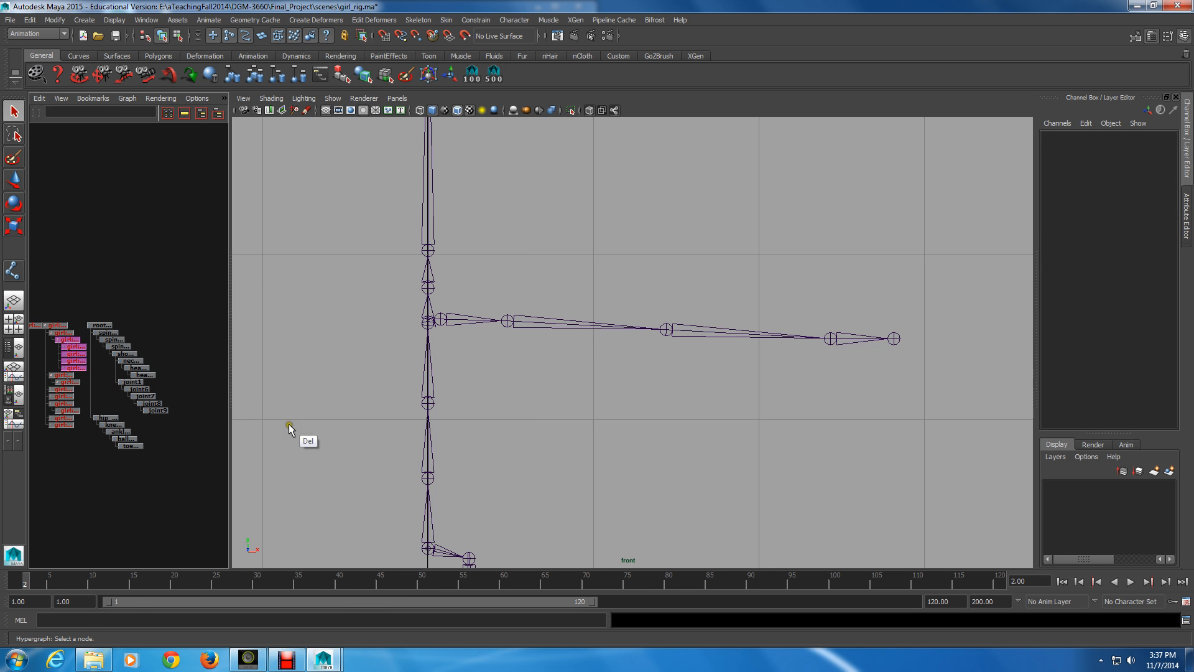
click(472, 332)
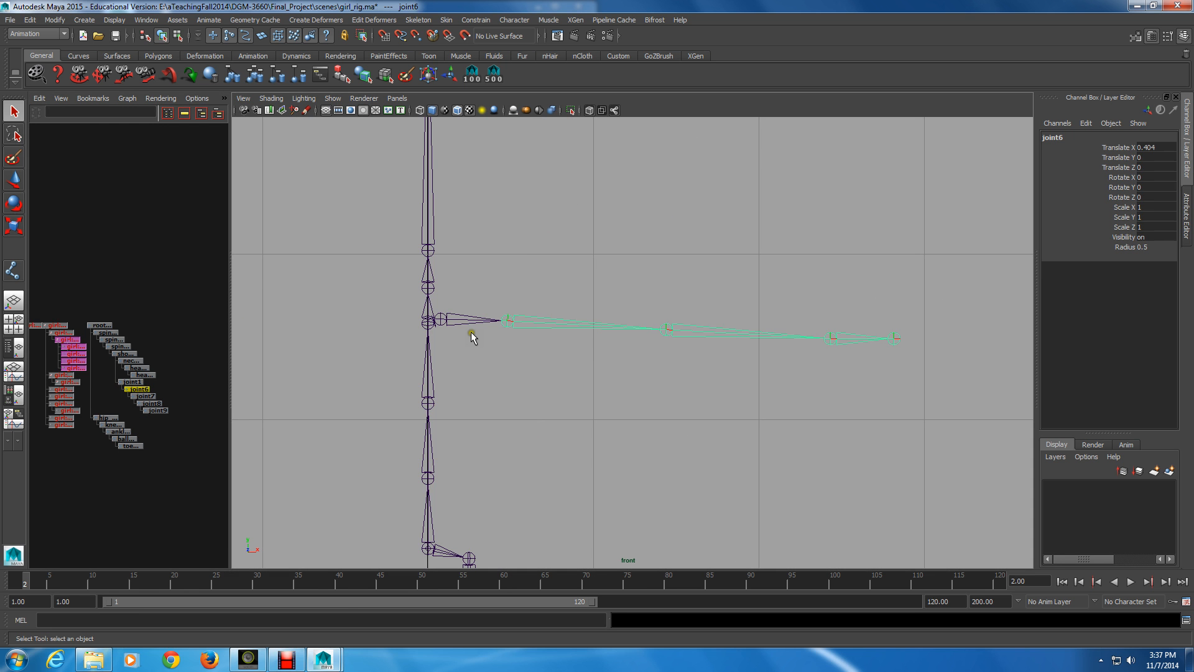
Check the rotation values of the replacement arm's shoulder, elbow and wrist joints, ending with the shoulder joint selected
click(541, 316)
click(685, 325)
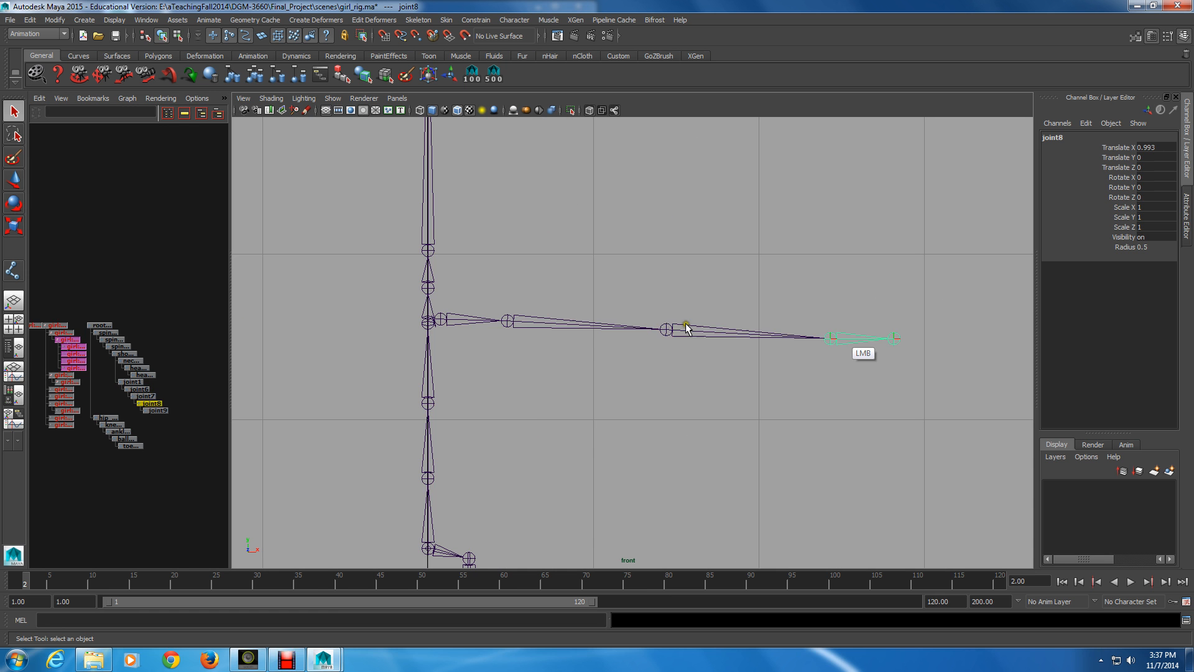
click(839, 339)
click(691, 334)
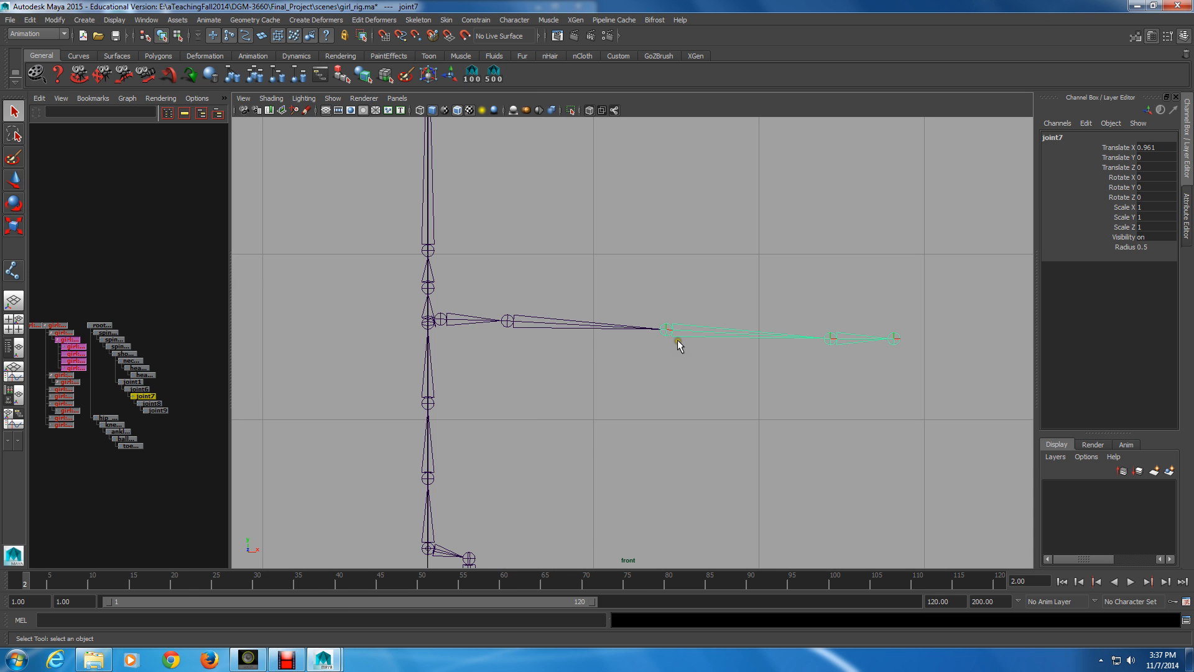
key(Up)
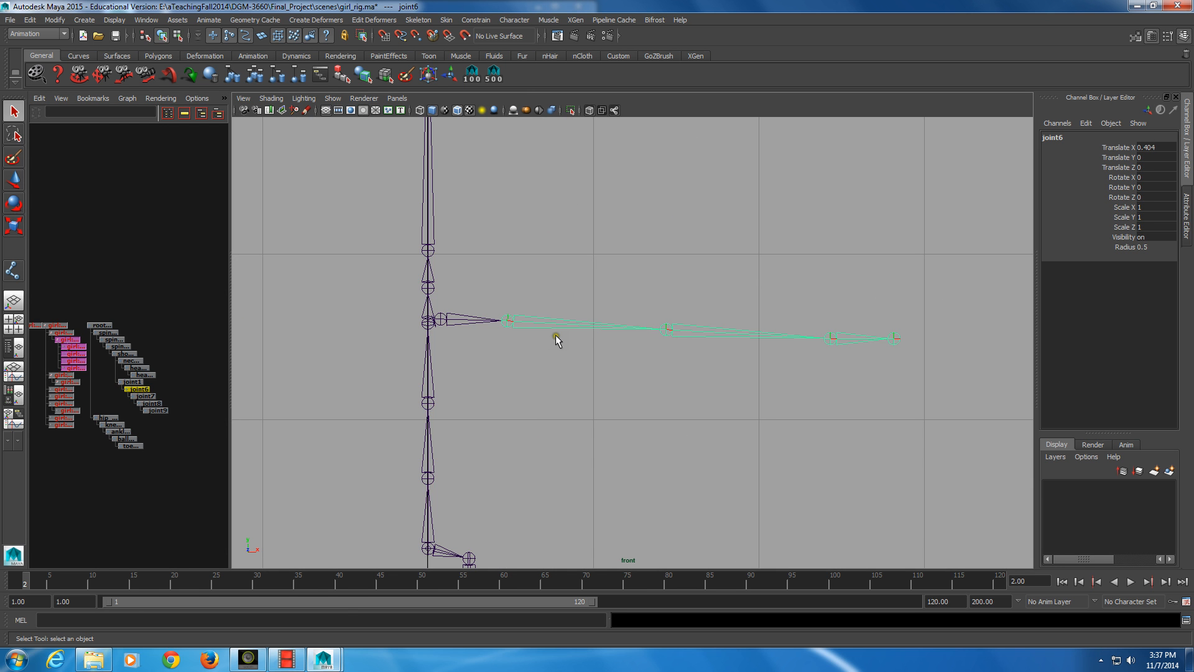
click(541, 332)
Switch the viewport to the persp camera and show the polygons to view the arm joints inside the mesh from above
click(332, 98)
click(371, 100)
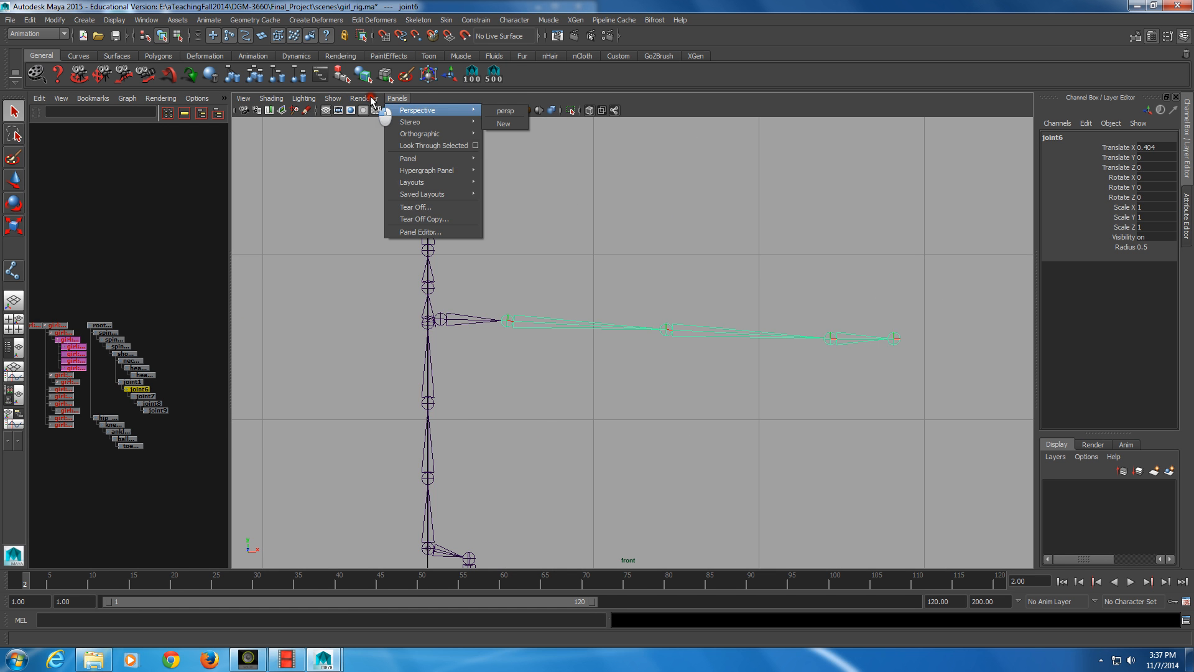
click(505, 111)
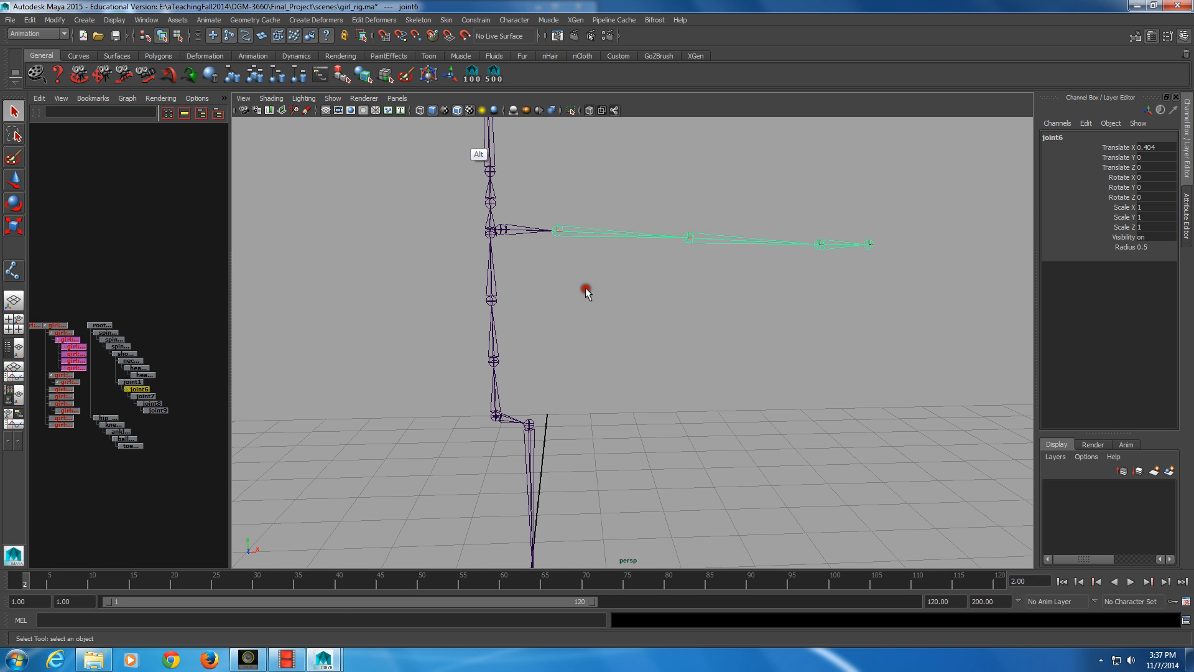
click(332, 98)
click(341, 129)
alt+right_drag(348, 143, 350, 193)
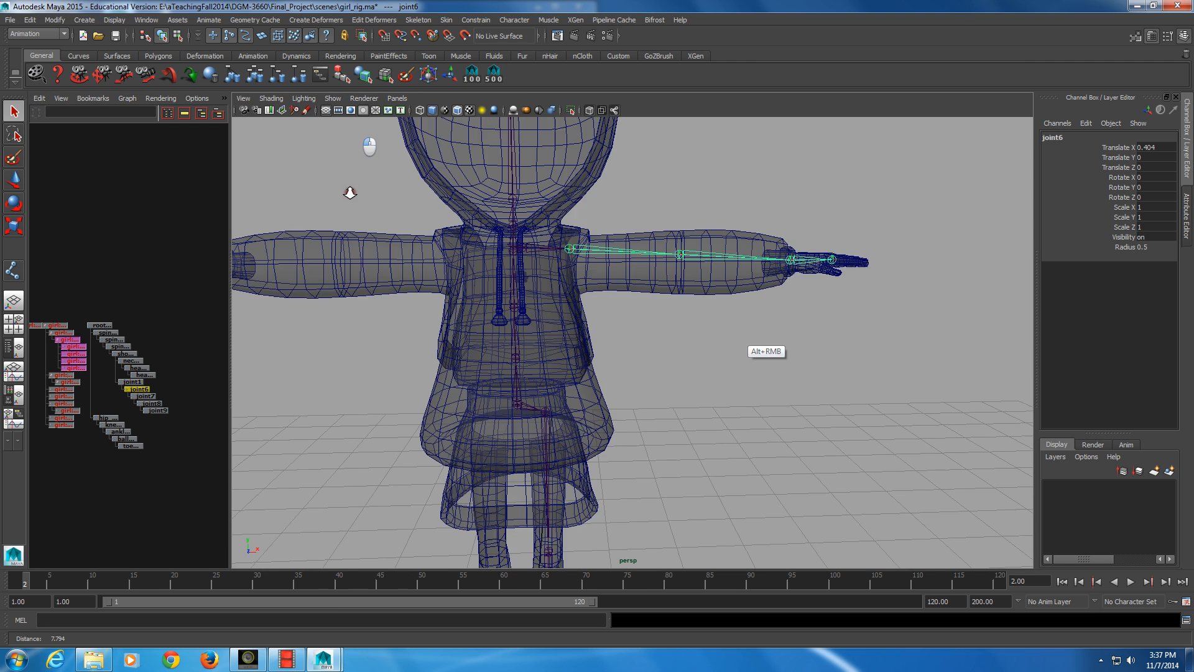
alt+drag(350, 193, 661, 351)
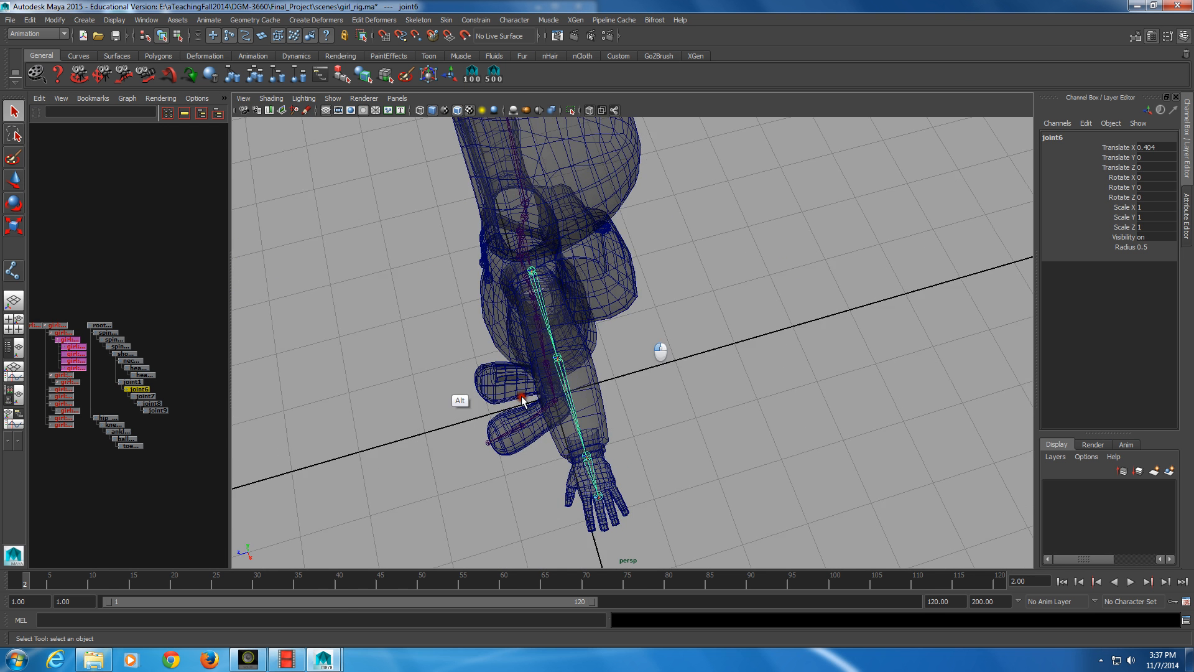
Move only the elbow joint joint7 to about Translate Z -0.024, leaving the wrist and hand joints in place
click(557, 359)
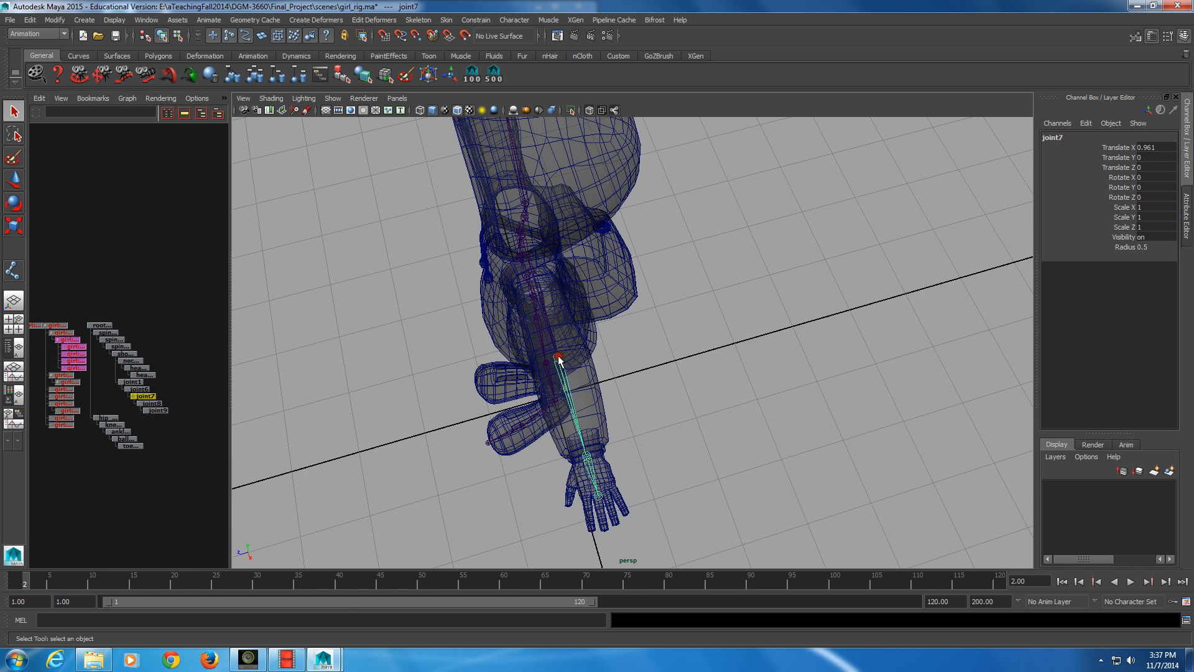
key(Insert)
key(w)
key(Insert)
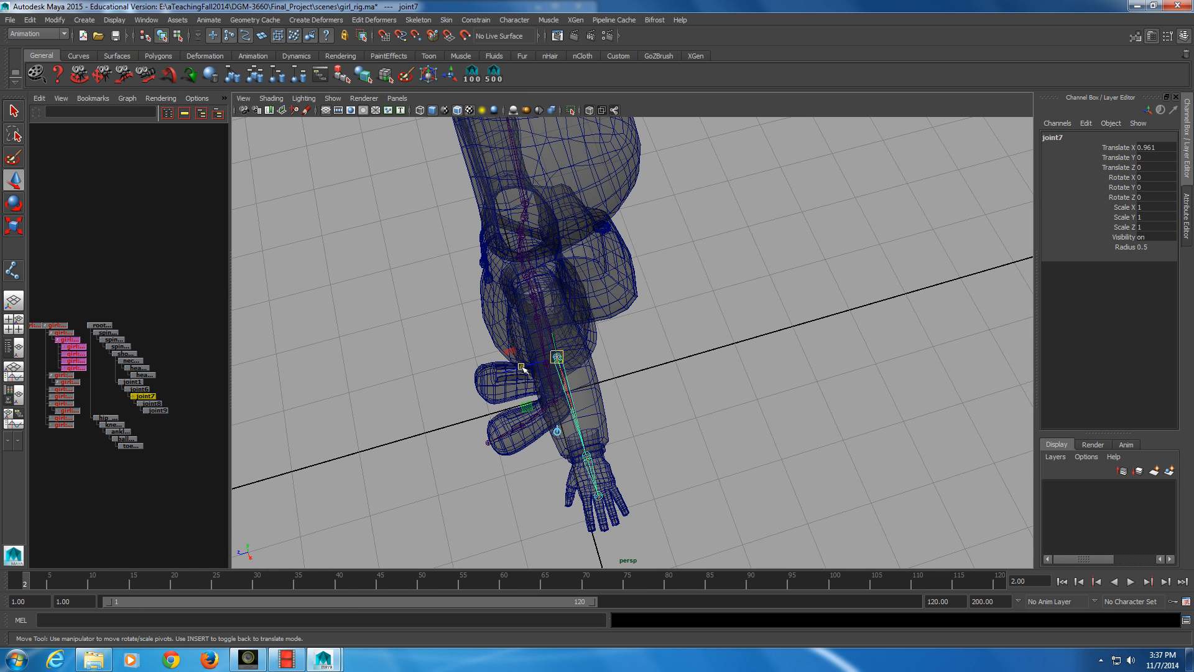
mouse_move(522, 369)
mouse_down()
mouse_move(482, 385)
mouse_move(471, 347)
mouse_move(547, 331)
mouse_move(610, 362)
mouse_move(618, 383)
mouse_move(531, 358)
mouse_up()
alt+middle_drag(531, 358, 531, 383)
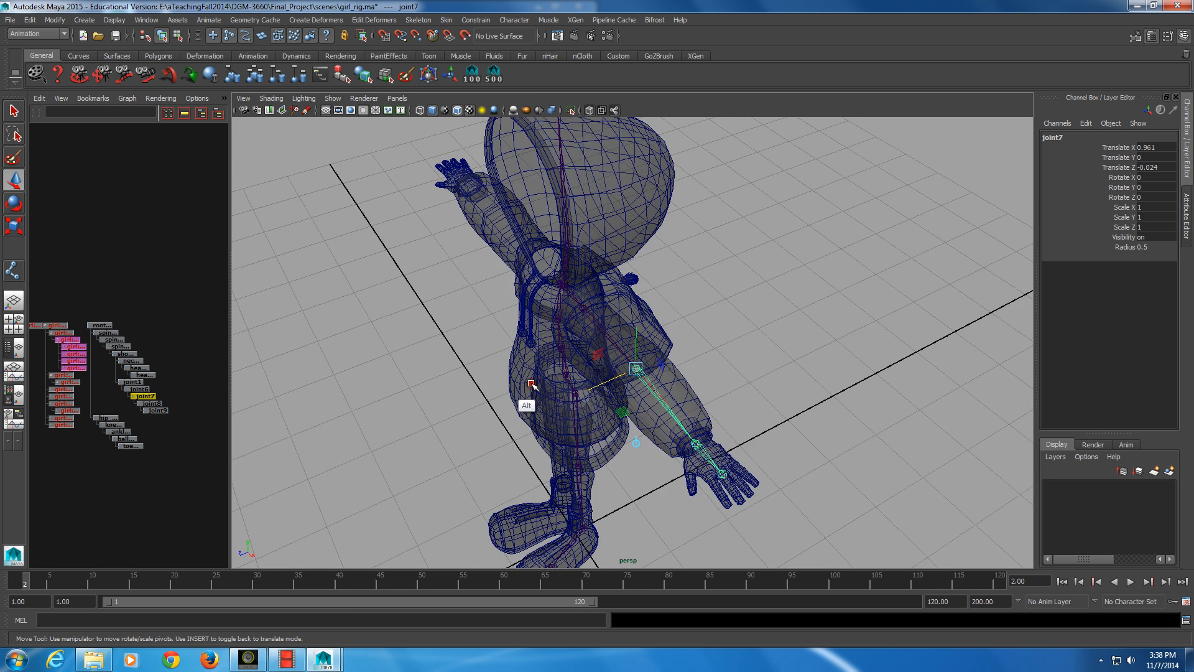
key(Insert)
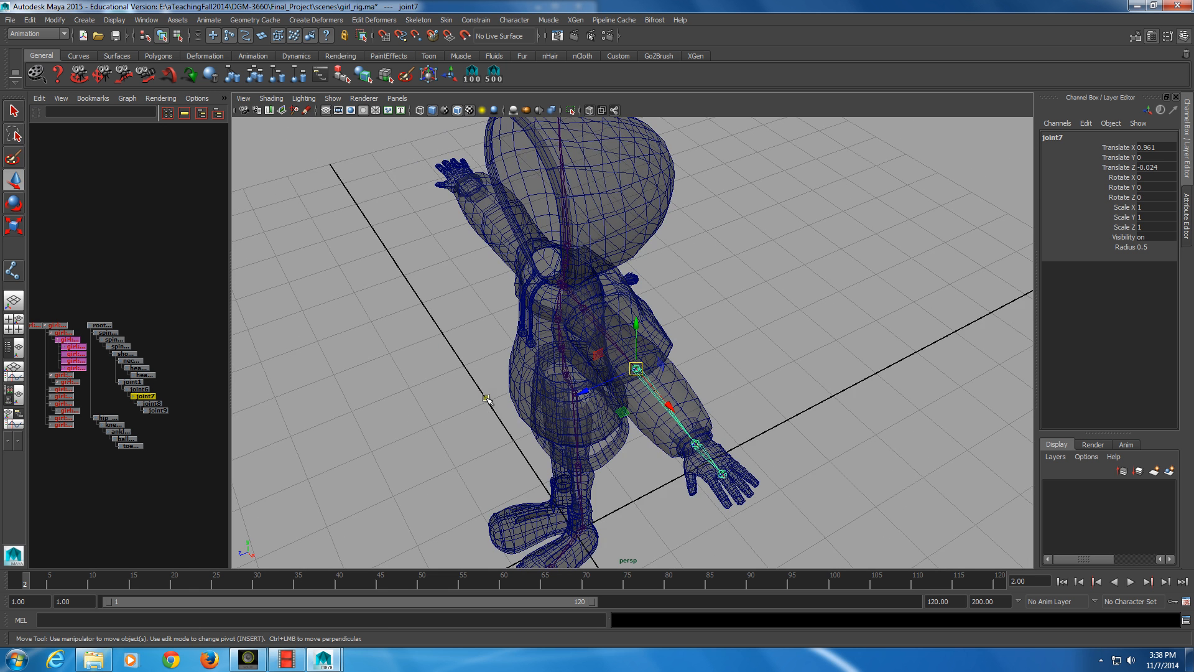
Reposition only the clavicle joint joint1 to about Translate X -0.045, Y 0.21, Z 0.078, leaving the rest of the arm in place
click(117, 385)
alt+drag(438, 406, 510, 457)
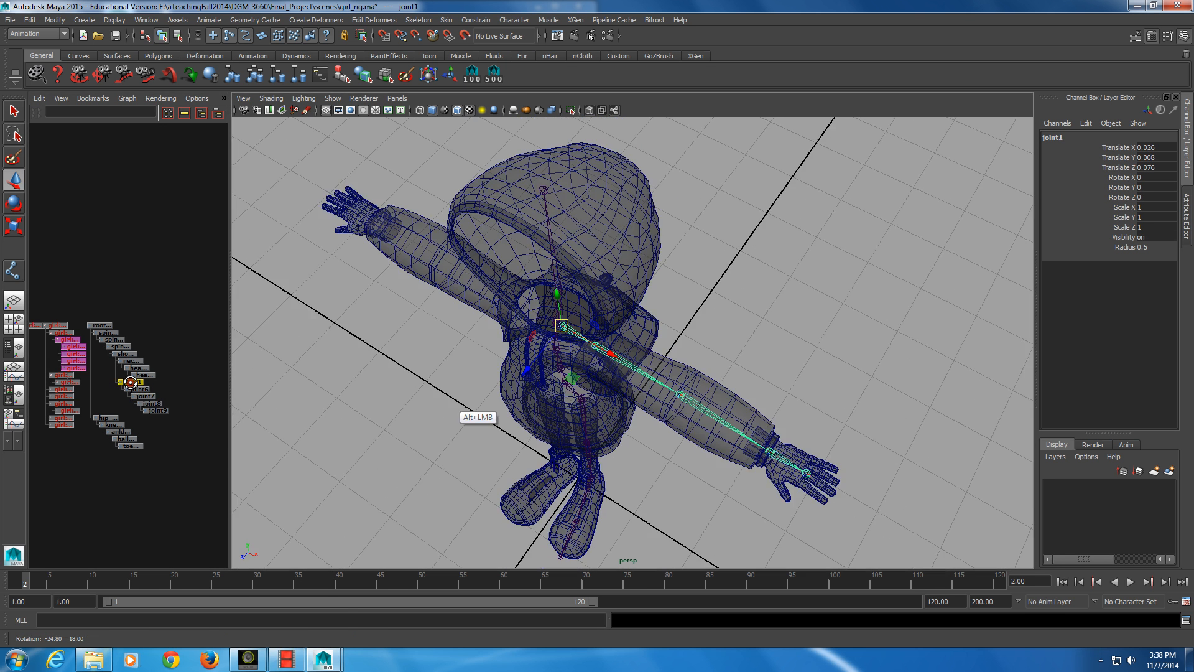
alt+drag(402, 428, 489, 368)
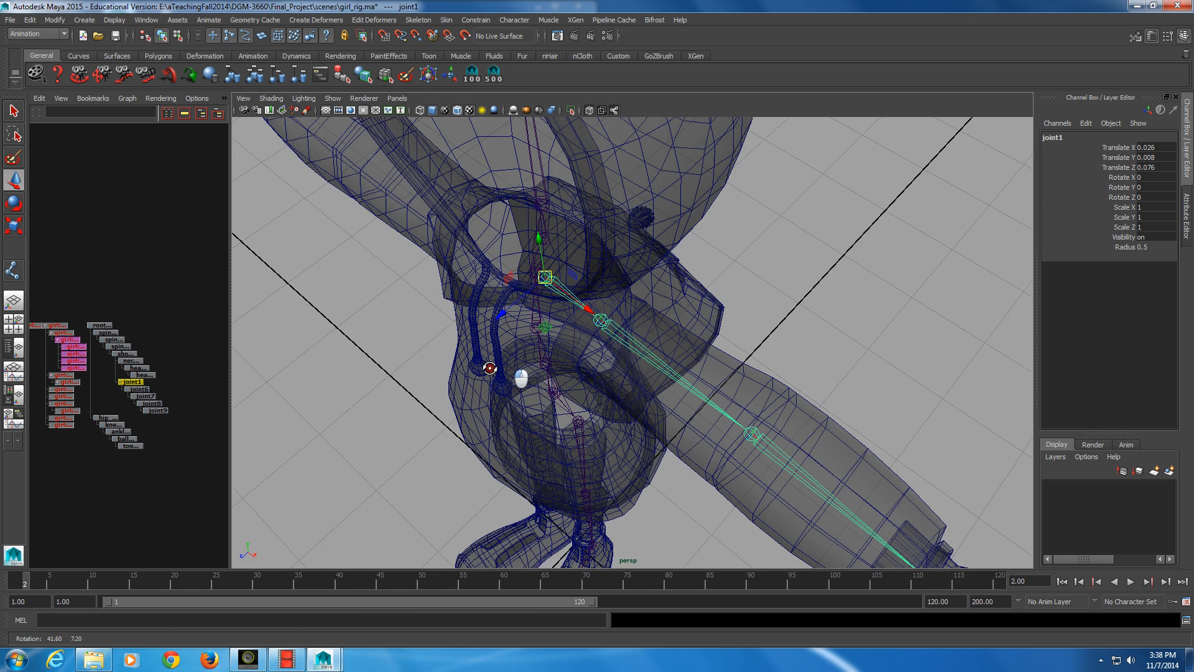
key(Insert)
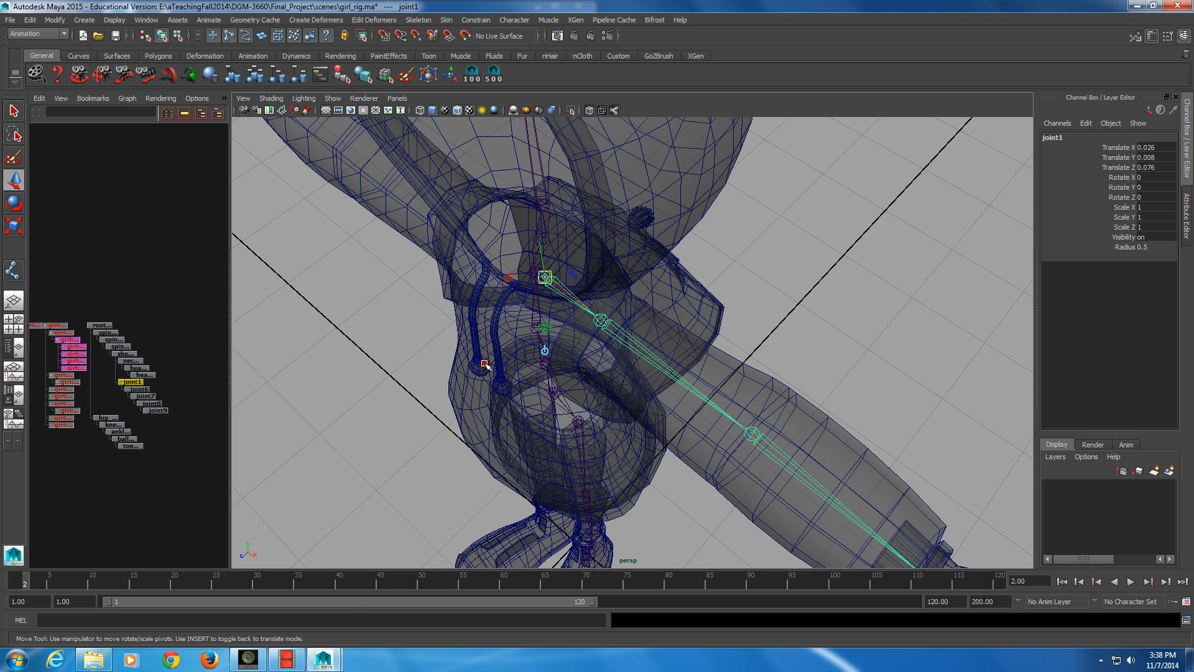
drag(536, 309, 362, 260)
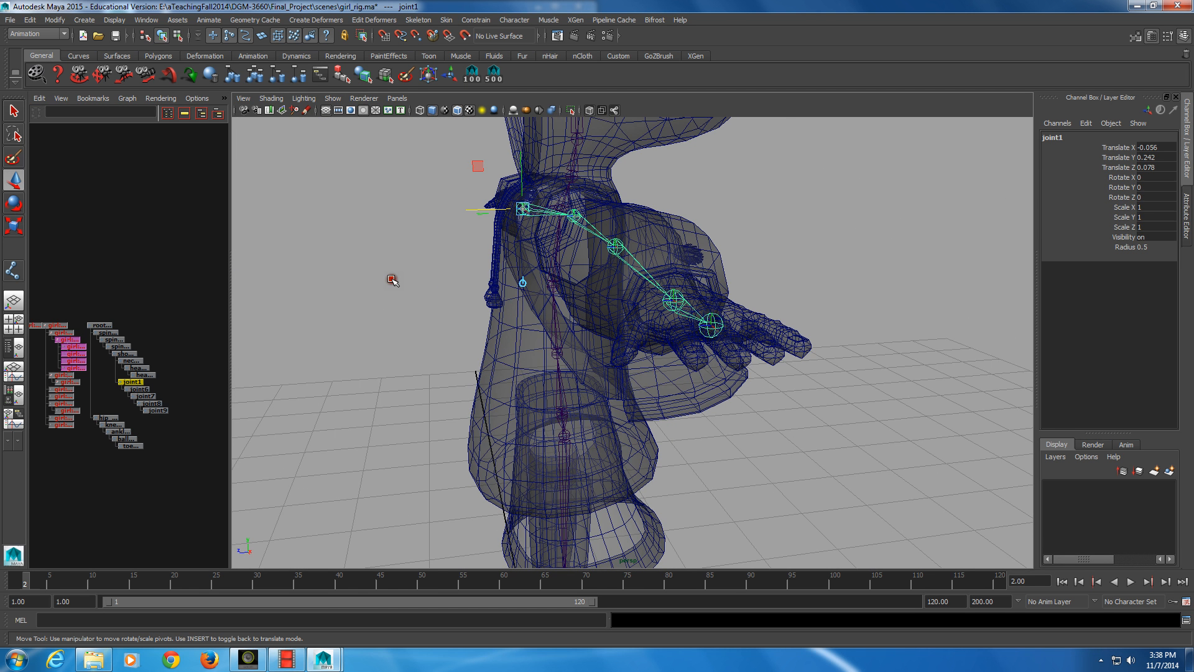
drag(466, 209, 455, 237)
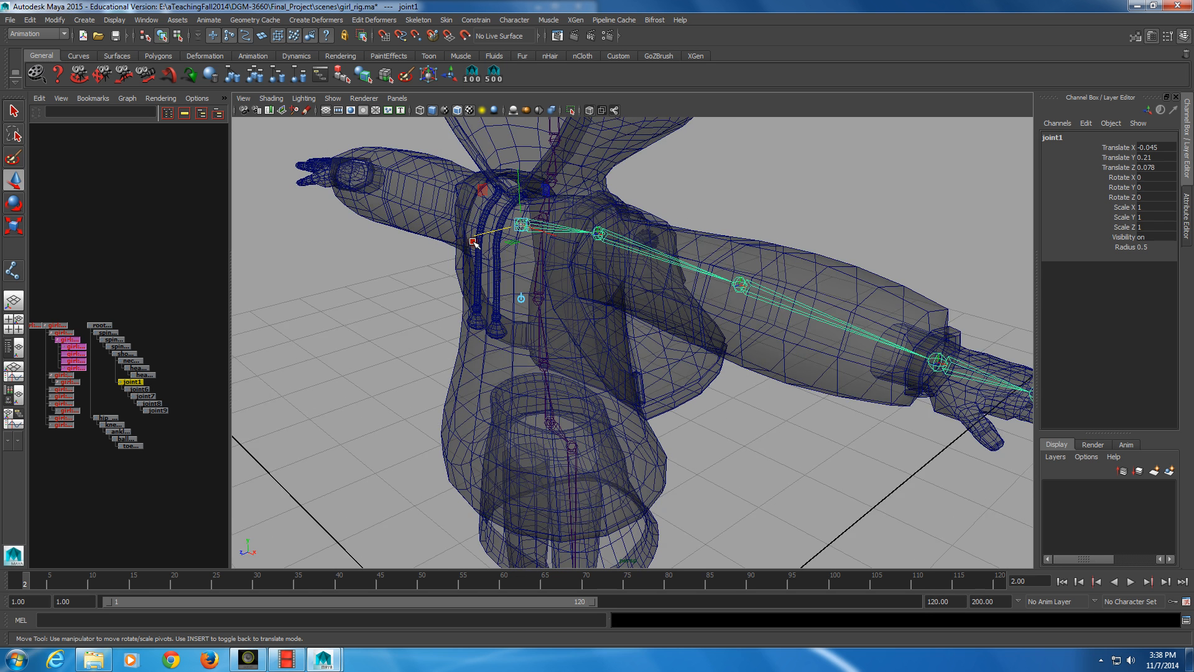
key(alt)
alt+drag(473, 241, 540, 271)
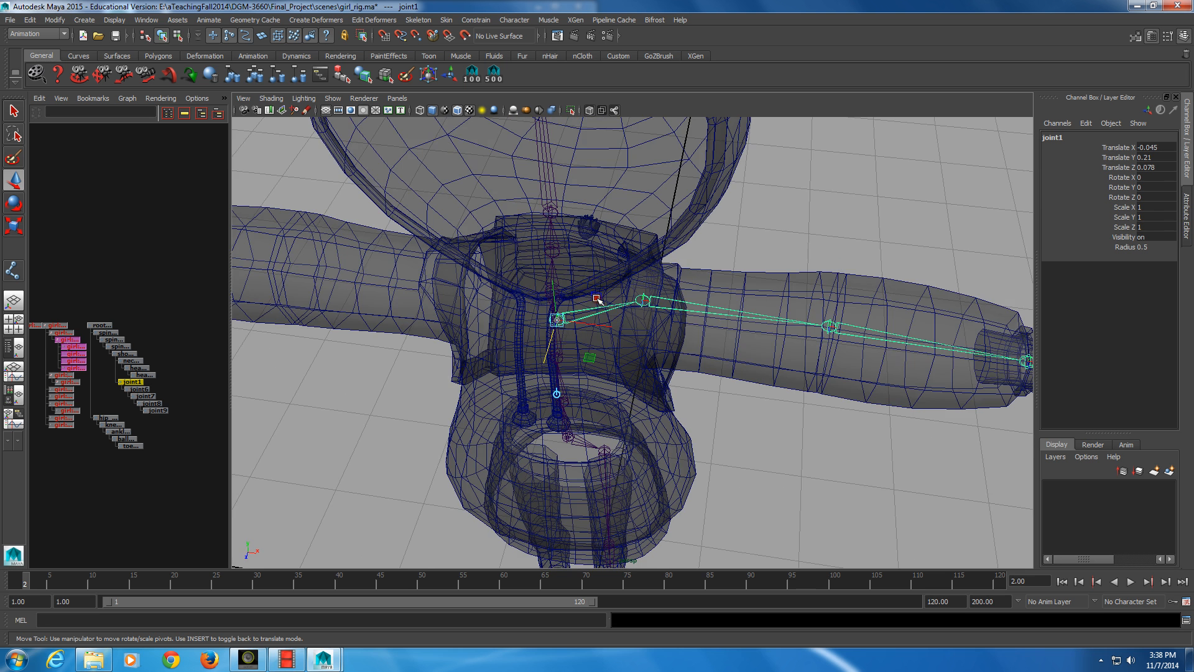
key(alt)
alt+middle_drag(596, 298, 617, 373)
alt+drag(617, 373, 578, 383)
click(14, 110)
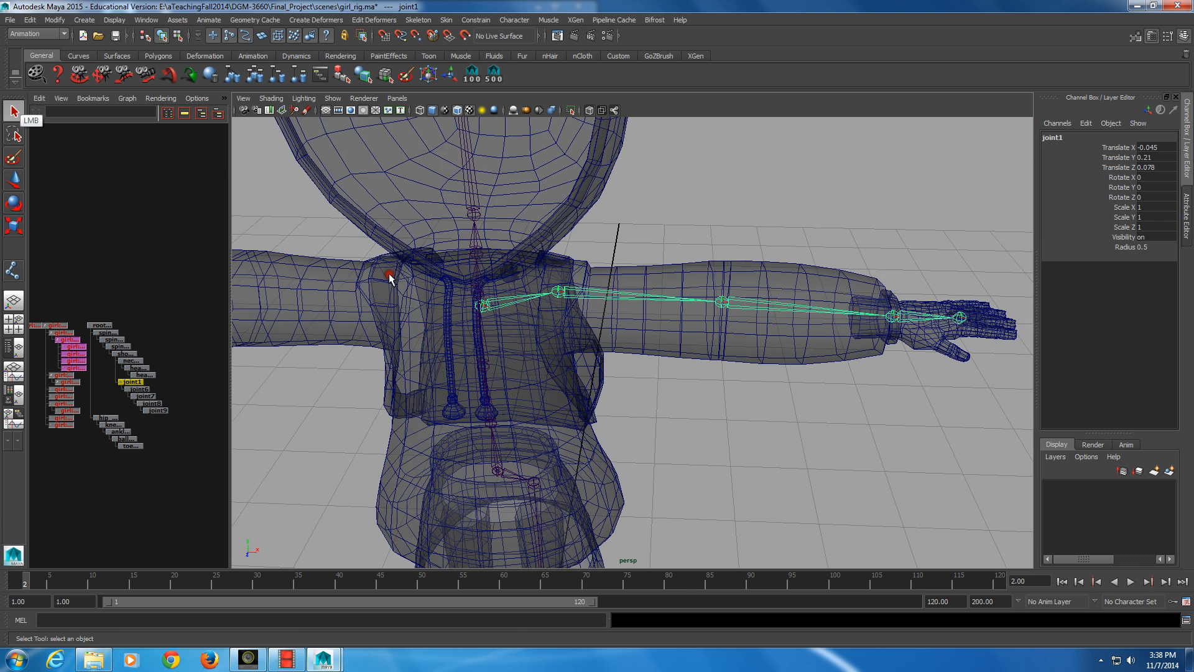
Rename joint1 at the start of the arm chain as clavical_l_jnt
ctrl+double_click(128, 383)
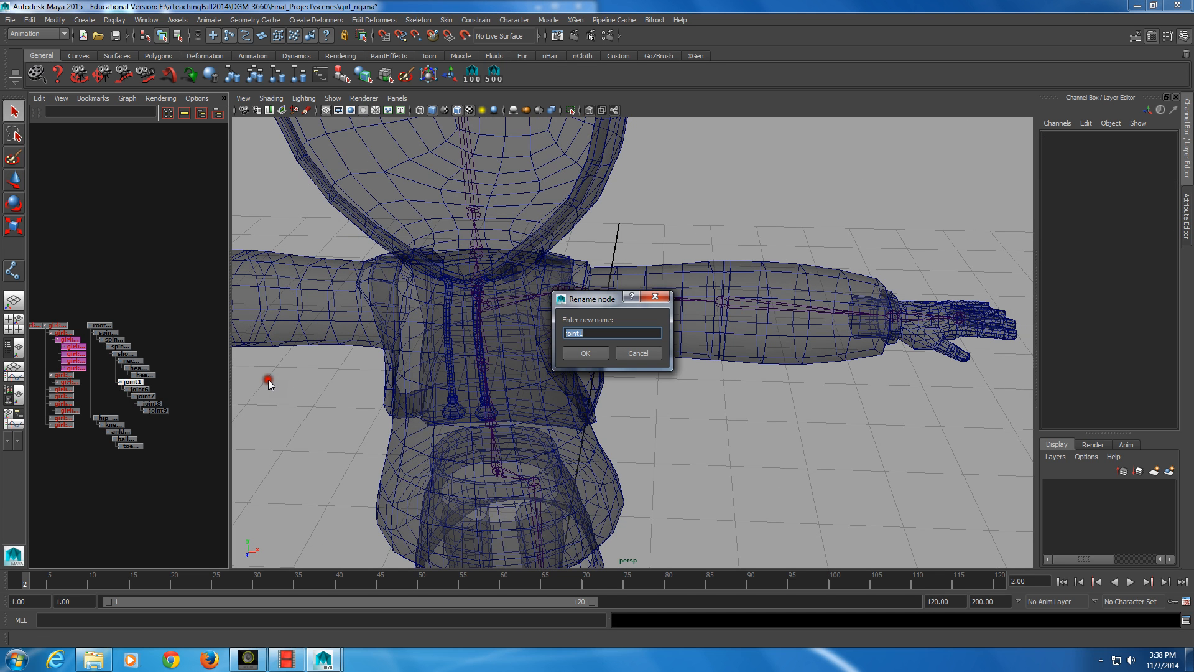
text(clavical_l_jnt)
key(Return)
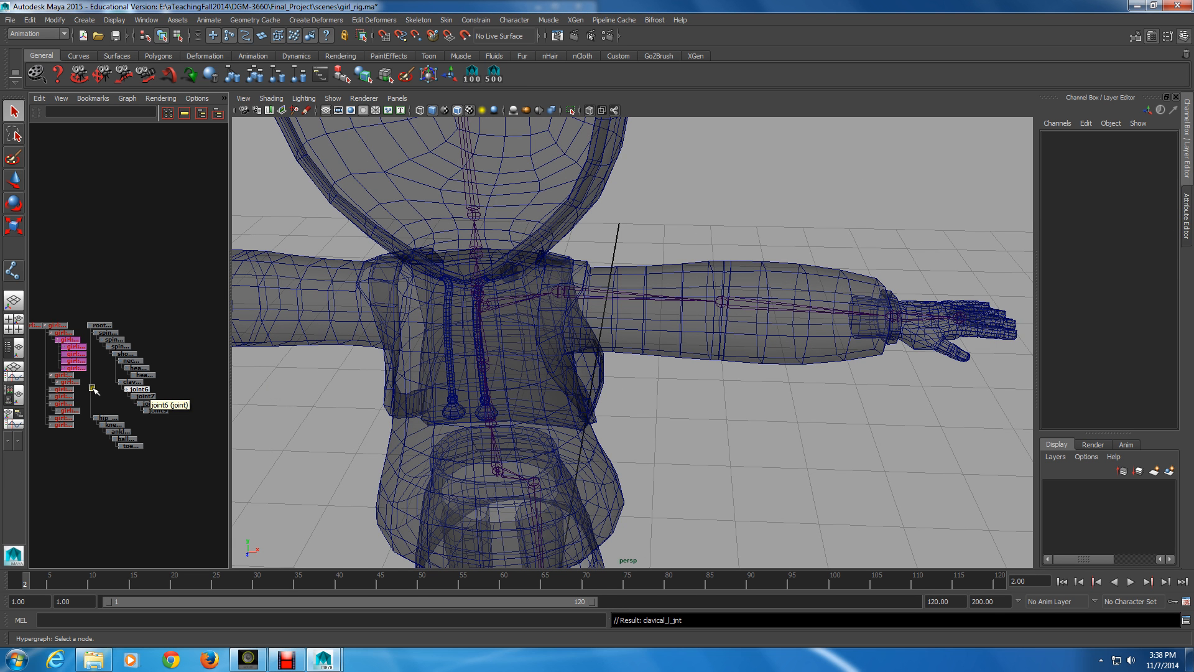
Rename joint6, the child of clavical_l_jnt, as shoulder_l_jnt
click(138, 390)
click(140, 392)
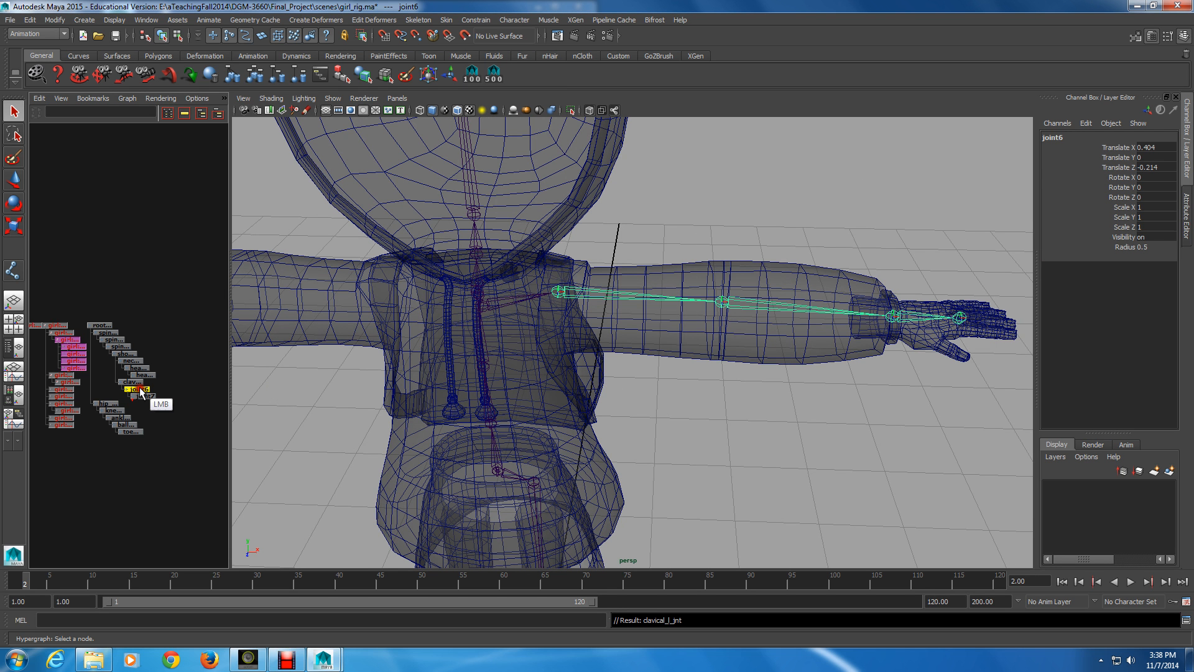
double_click(140, 392)
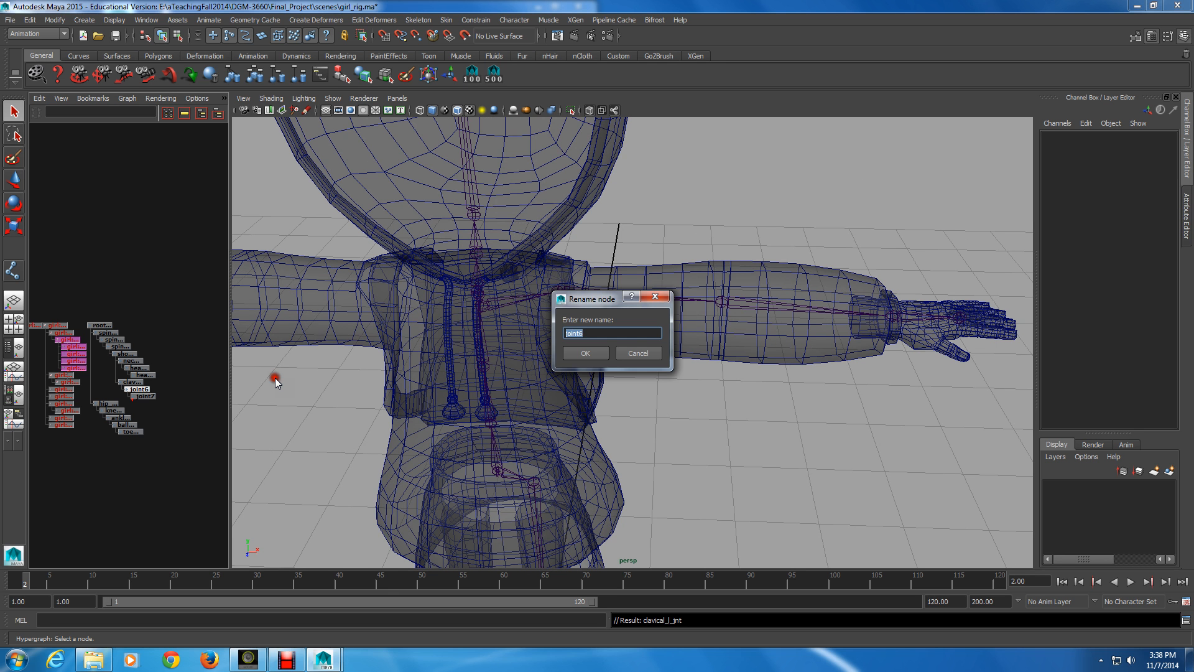
text(shoulder_l_jnt)
key(Return)
key(Down)
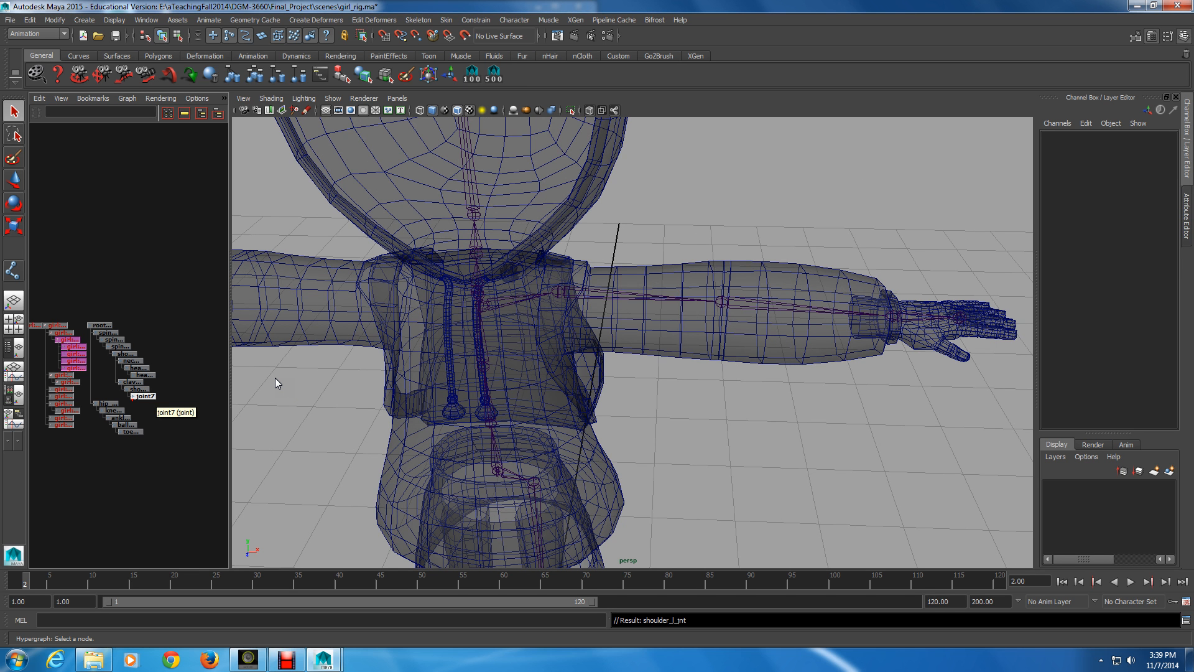
Rename joint7, the child of shoulder_l_jnt, as elbow_l_jnt
click(143, 396)
ctrl+click(143, 396)
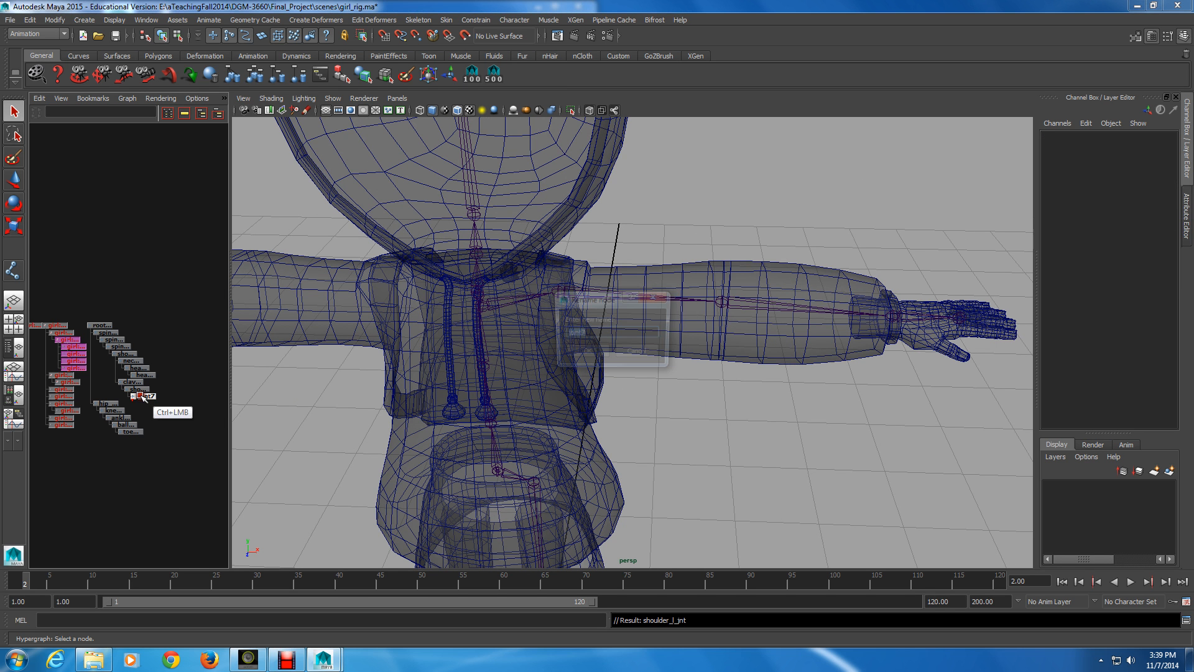
text(el)
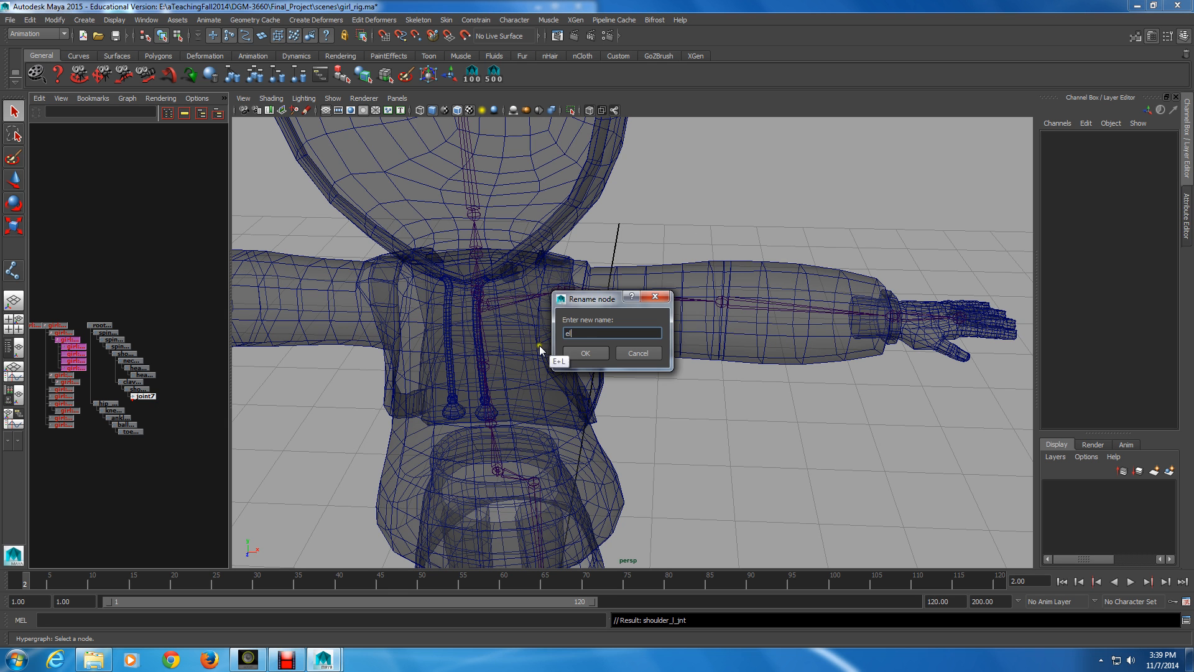
text(bow_l_jnt)
key(Return)
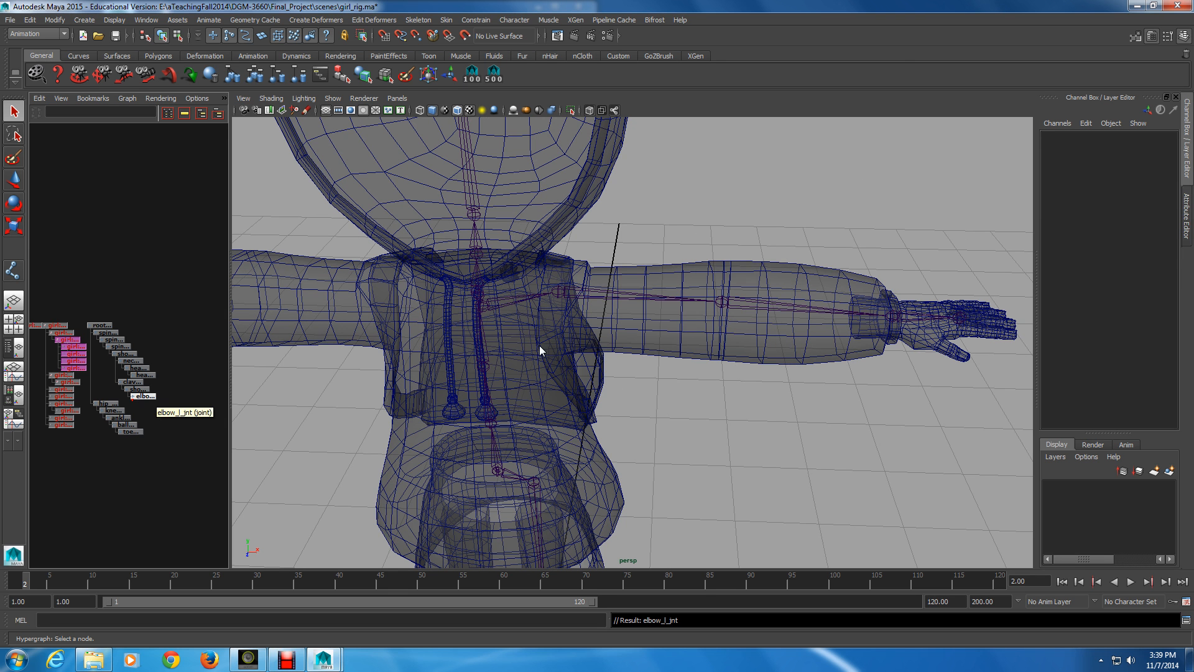
Expand elbow_l_jnt in the hierarchy and rename its child joint8 as wrist_l_jnt
click(145, 395)
ctrl+click(145, 396)
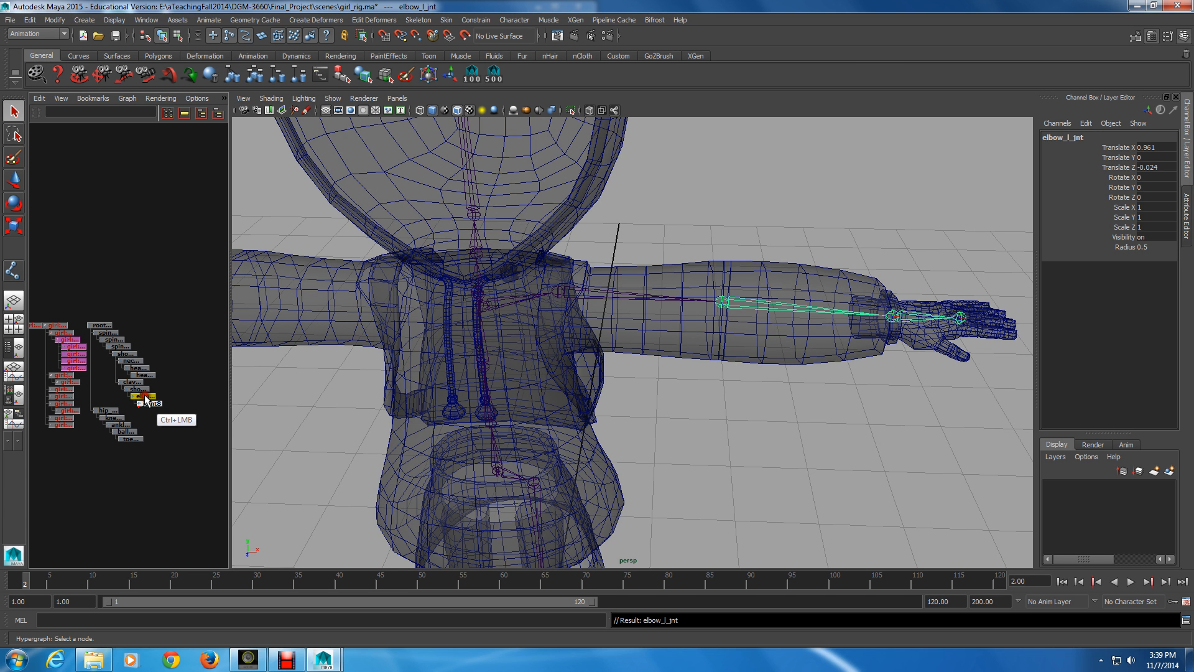
double_click(147, 404)
text(wr)
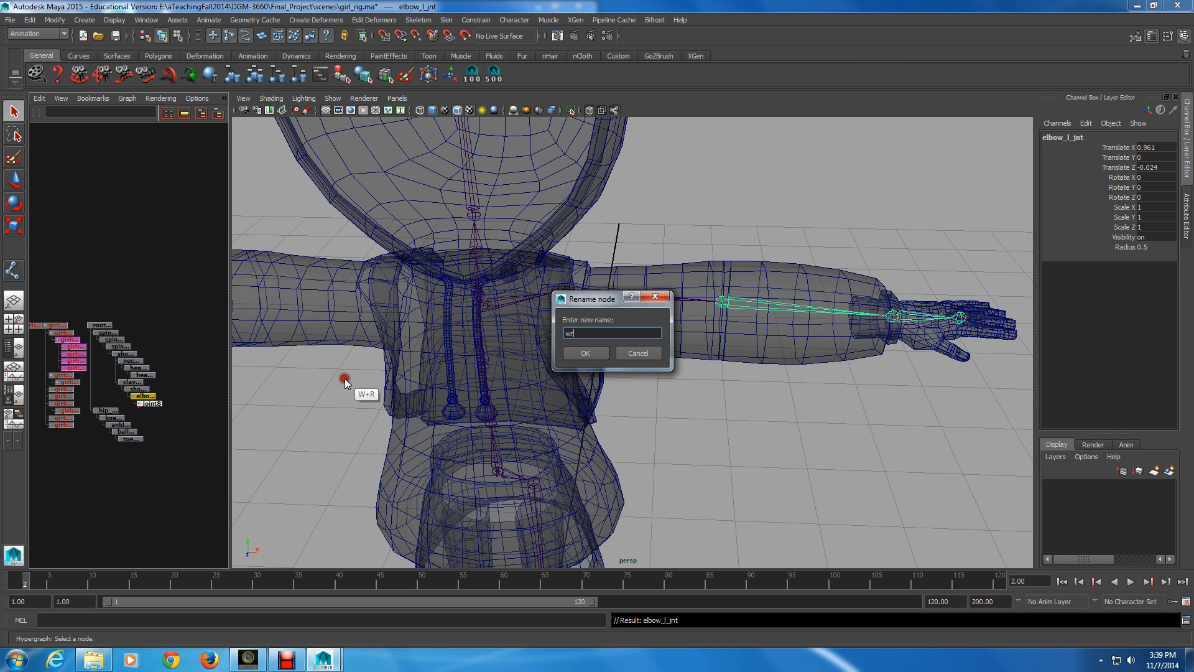
text(ist_l_jnt)
key(Return)
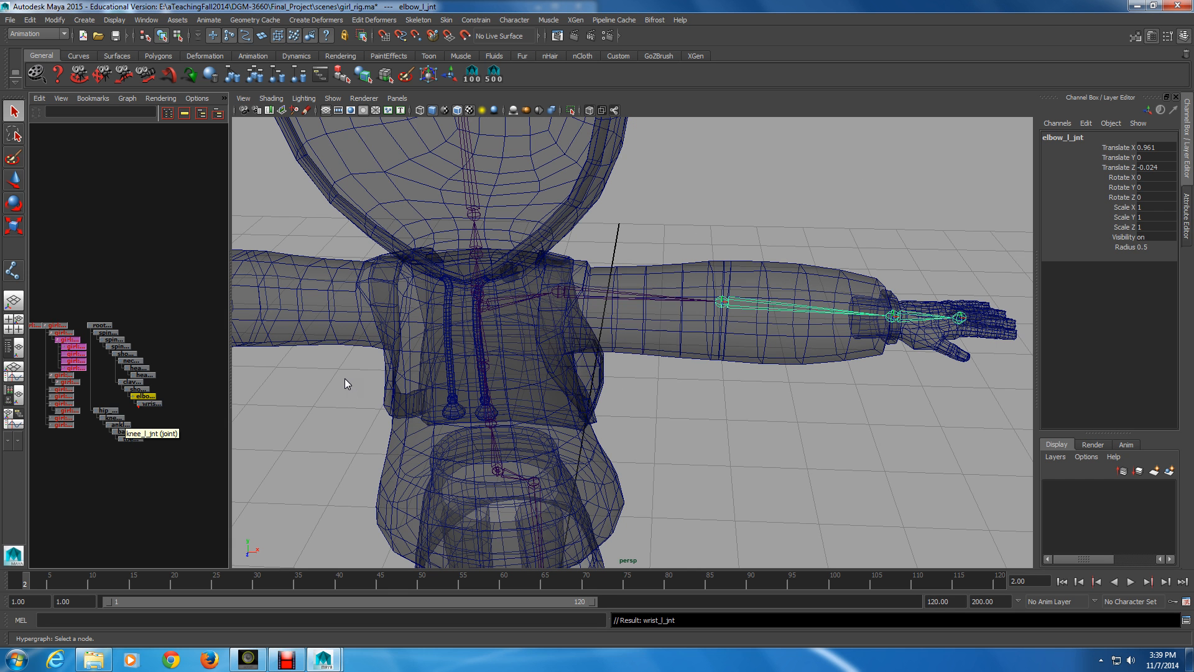
Expand wrist_l_jnt and rename the end joint joint9 as wrist_tip_jnt
click(148, 402)
ctrl+double_click(156, 410)
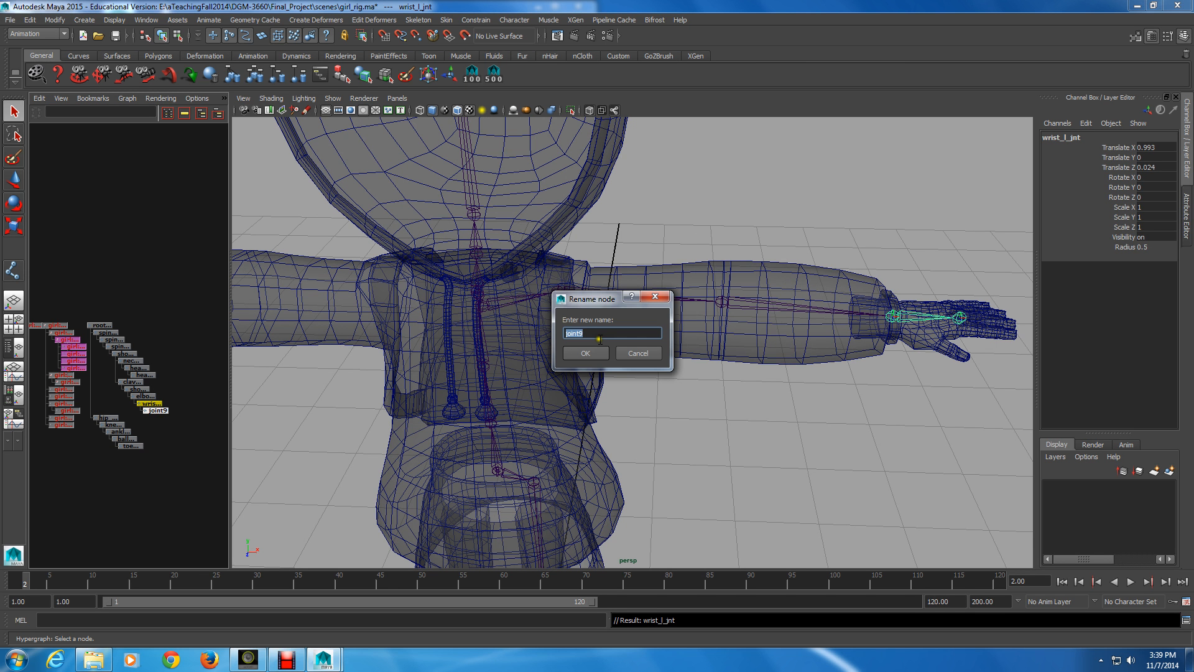
text(hand)
key(BackSpace)
key(BackSpace)
key(BackSpace)
key(BackSpace)
text(wrist_tip_jnt)
key(Return)
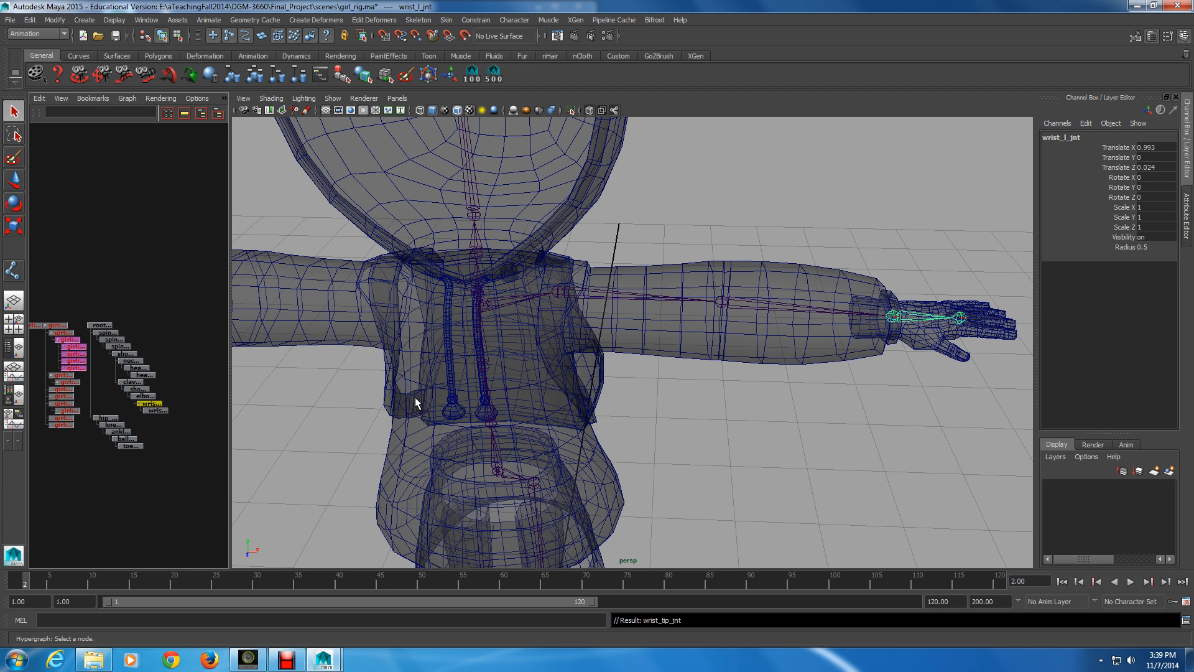
Mirror the clavical_l_jnt chain across YZ with the Behavior function, replacing _l_ with _r_ in the duplicated joint names
alt+right_drag(415, 396, 187, 428)
alt+middle_drag(575, 518, 675, 364)
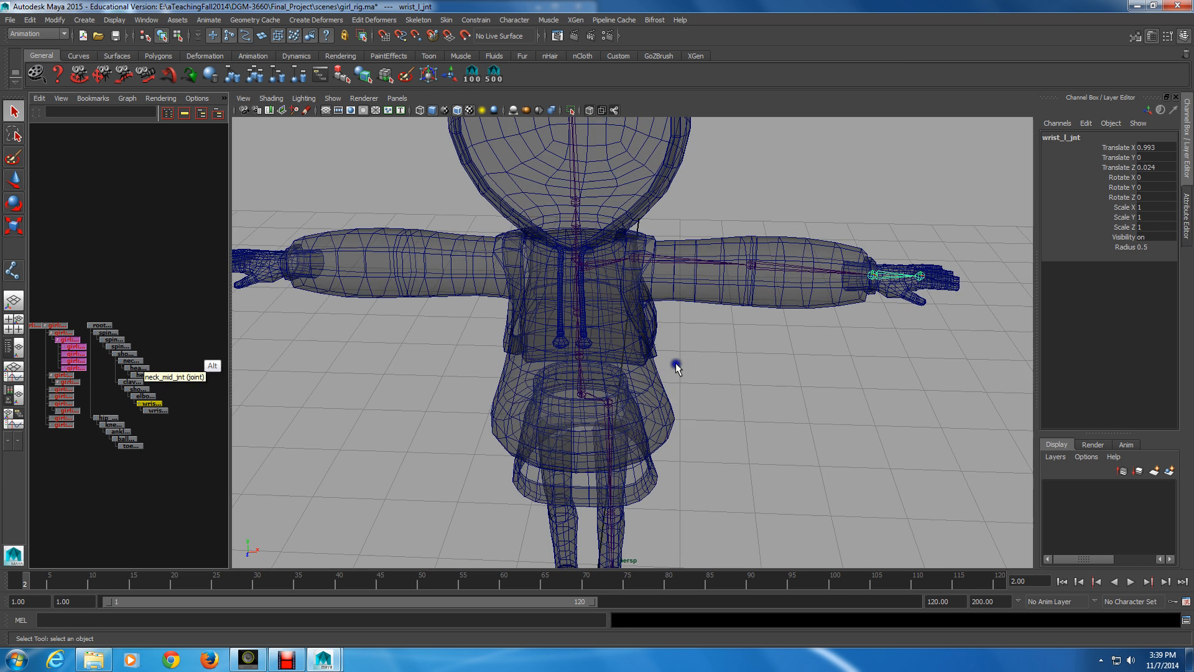
alt+right_drag(119, 408, 134, 388)
click(132, 351)
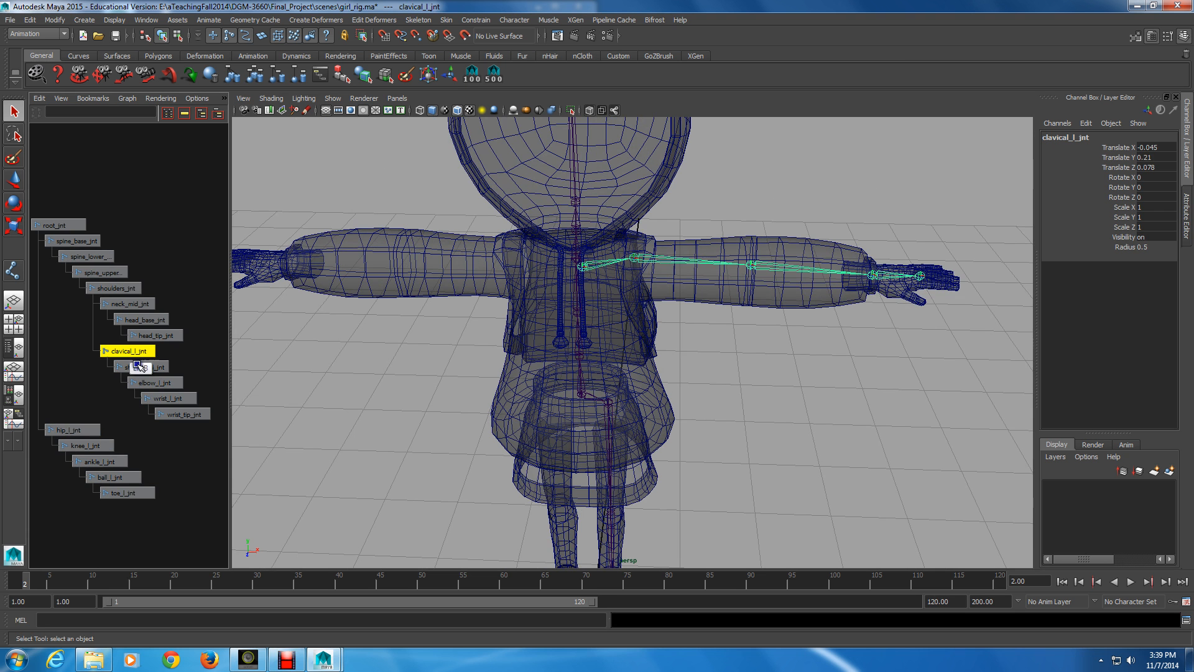
click(125, 351)
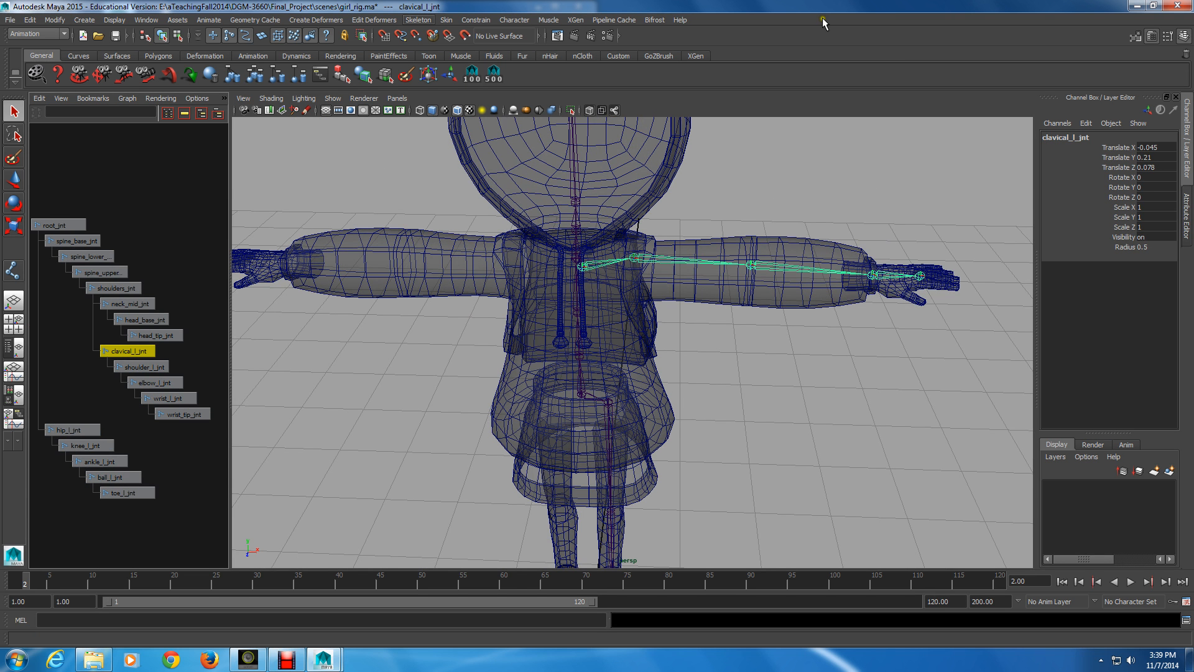
click(427, 20)
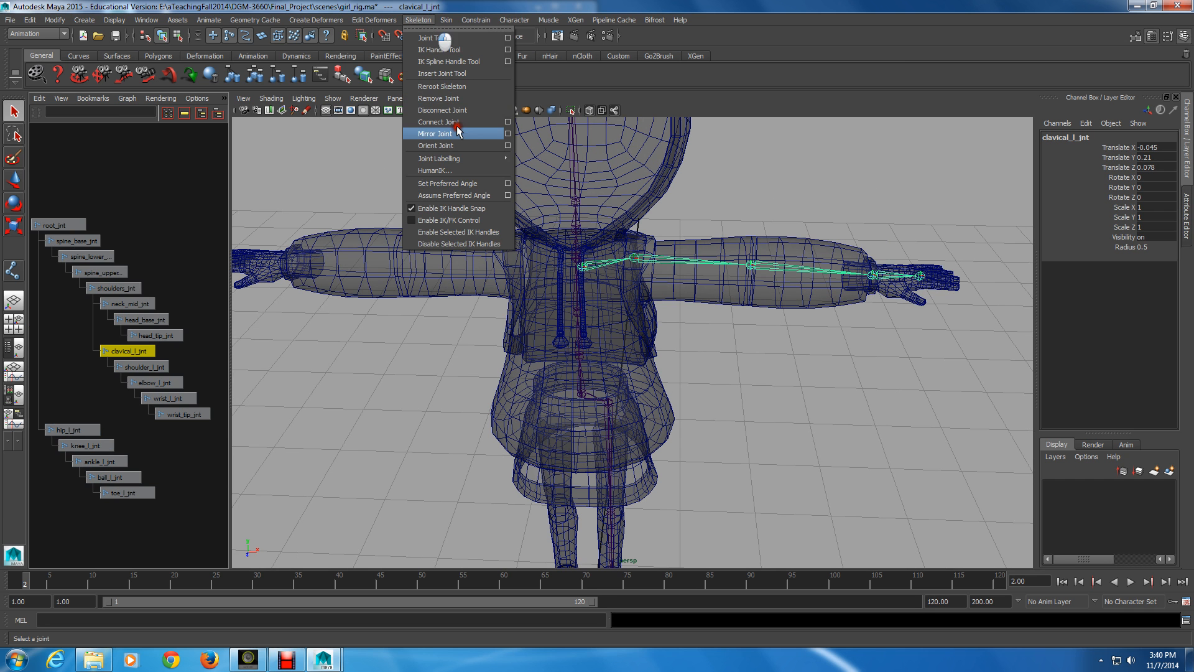
click(491, 133)
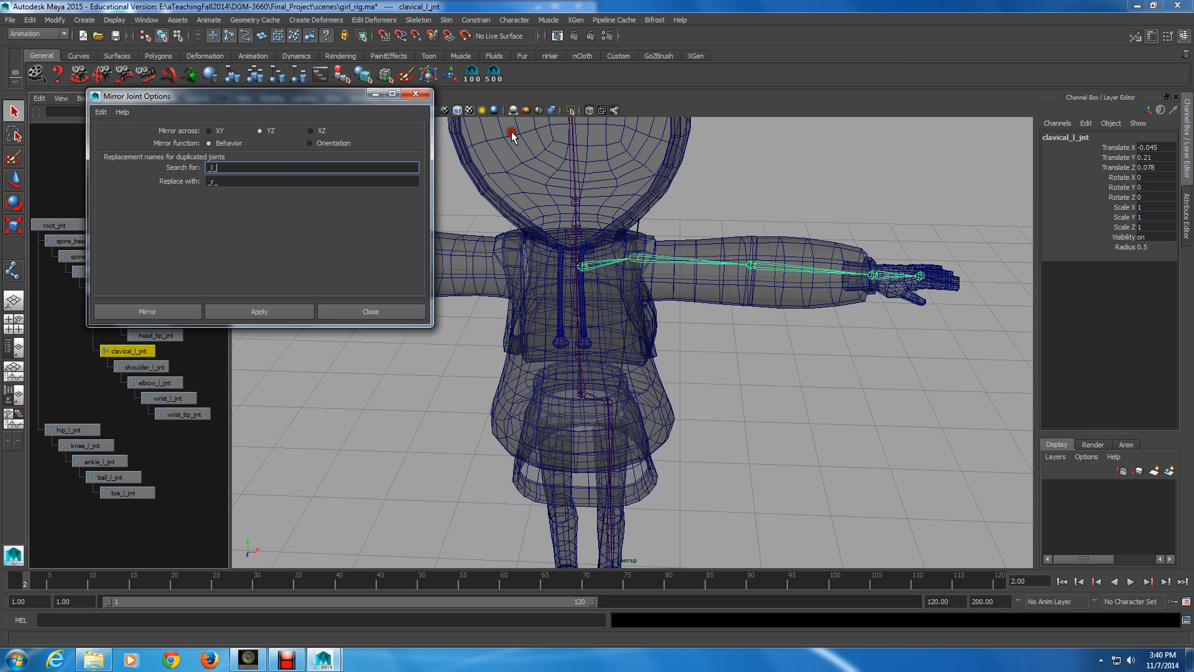
click(458, 247)
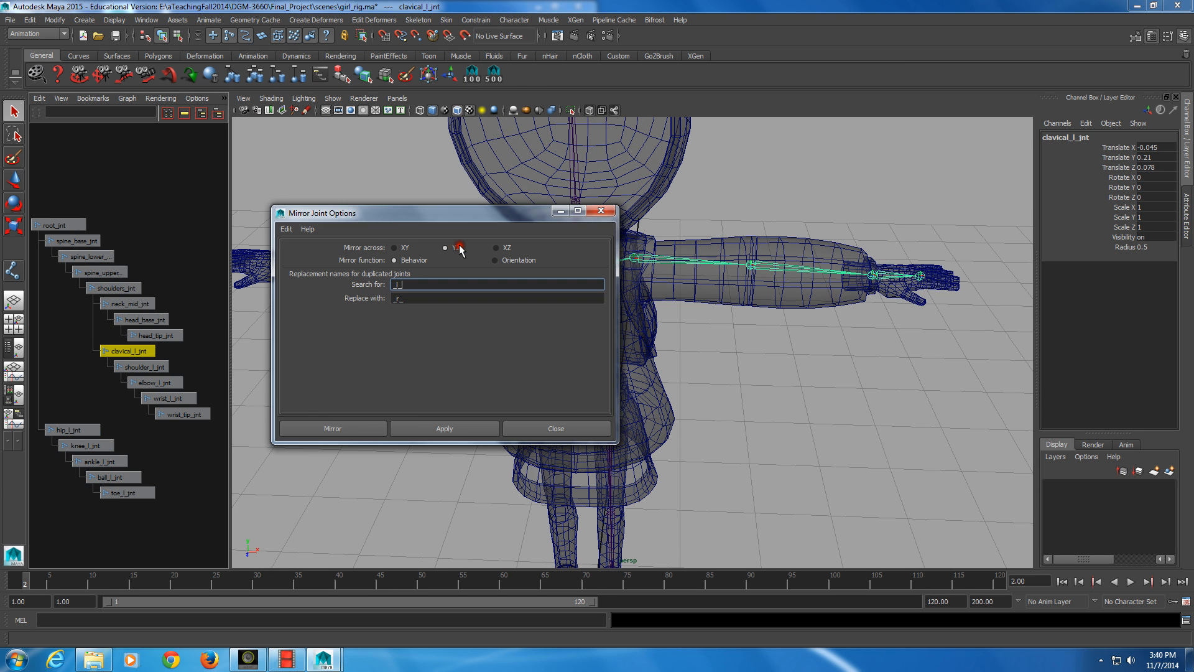
alt+drag(312, 474, 315, 476)
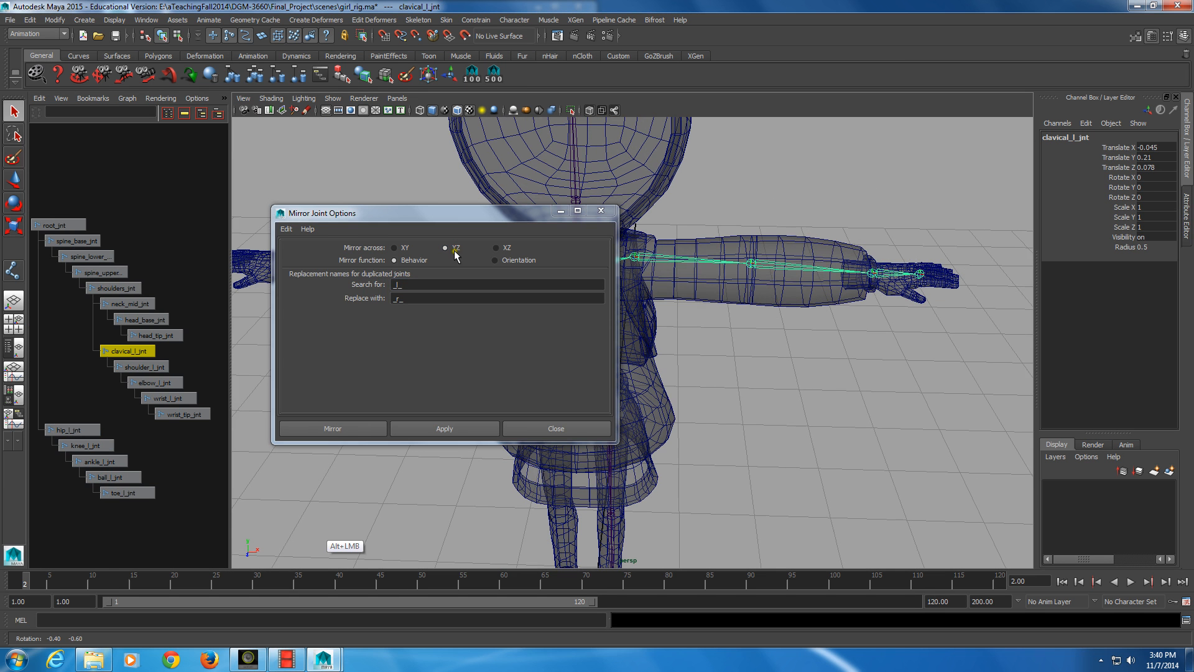
alt+click(318, 529)
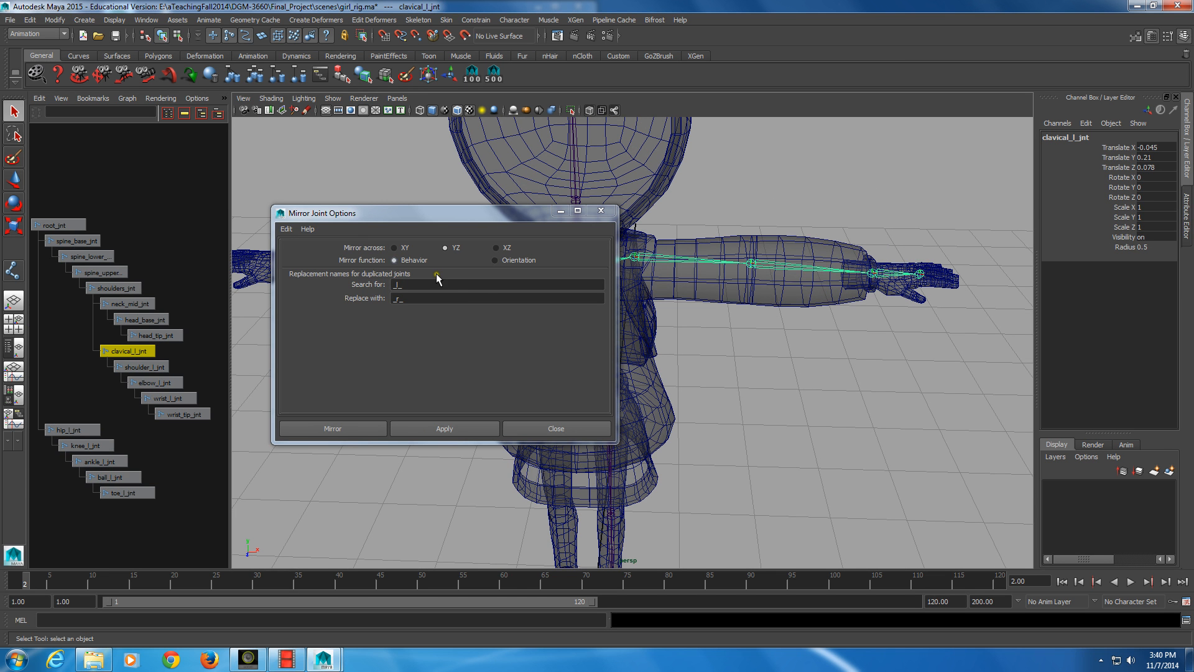
click(407, 301)
click(404, 301)
click(405, 428)
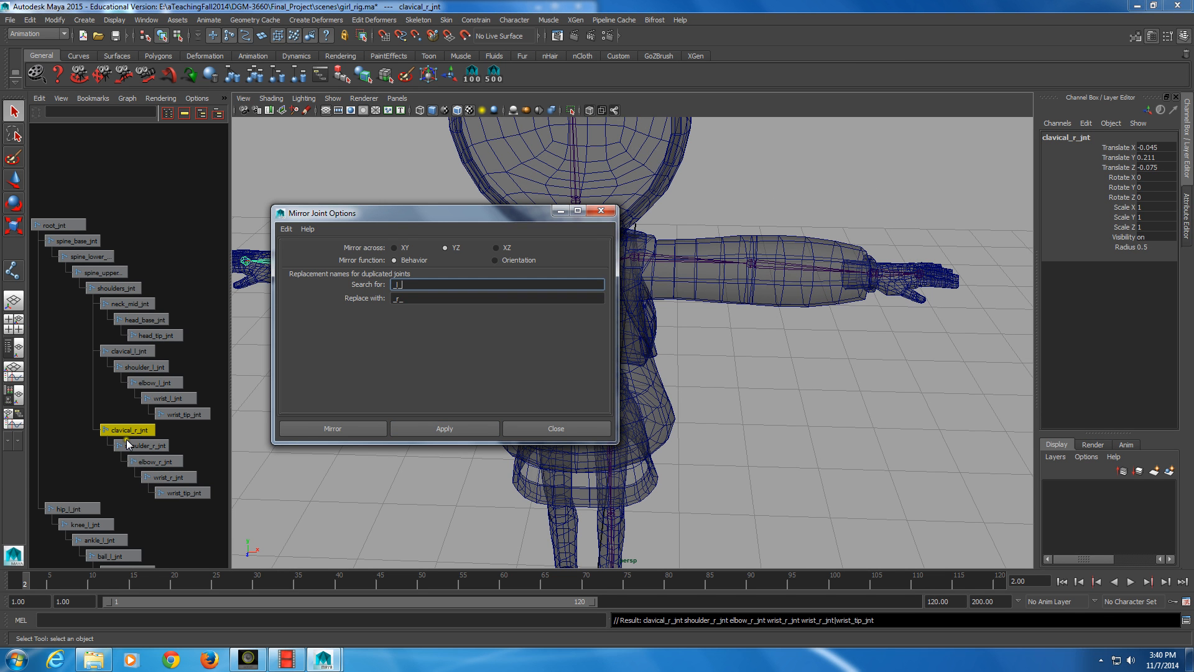
drag(368, 213, 612, 227)
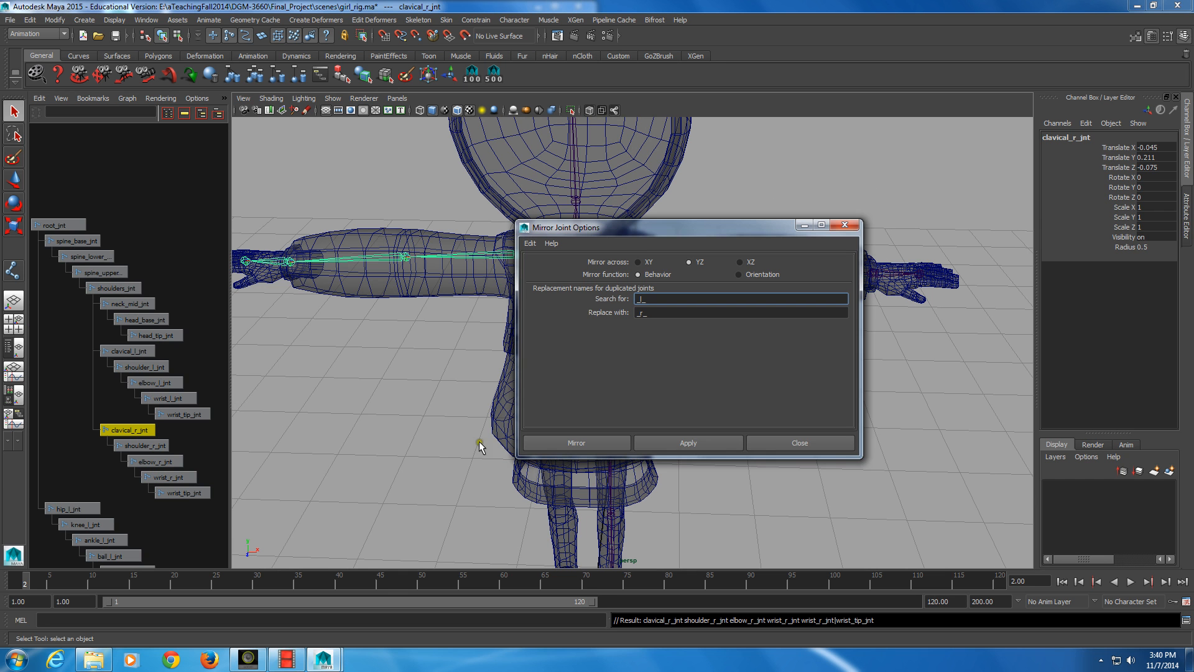
Mirror the hip_l_jnt leg chain across YZ with the same _l_ to _r_ name replacement, and close the mirror options
key(alt)
alt+middle_drag(146, 521, 160, 336)
click(164, 339)
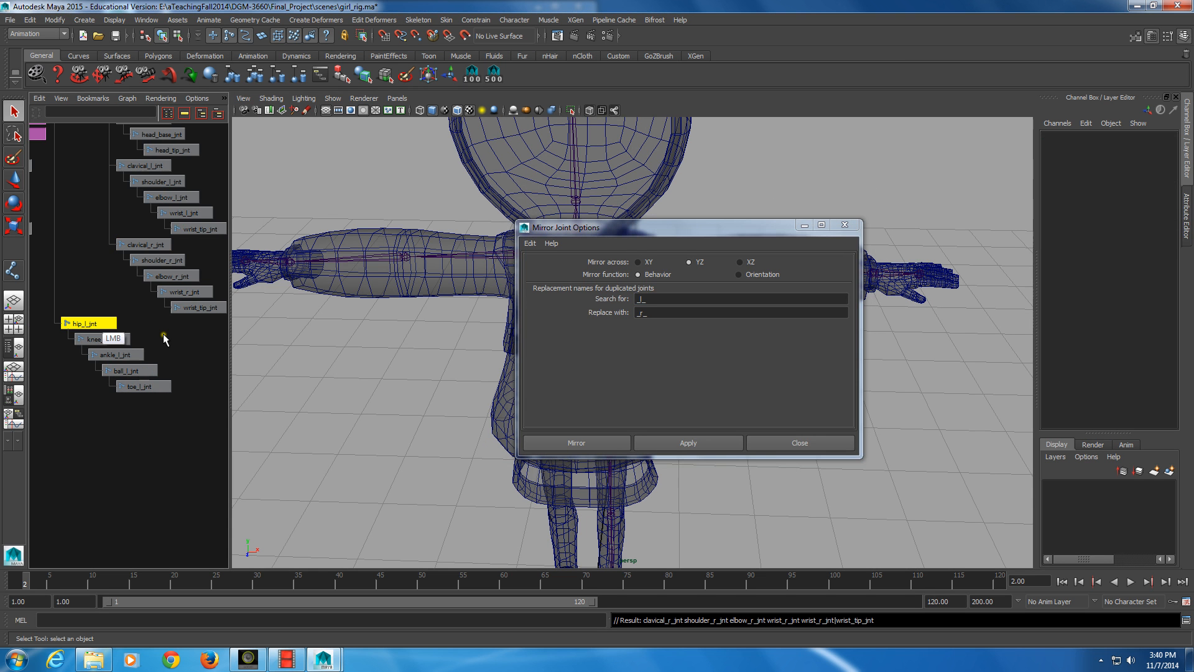
click(92, 324)
click(708, 442)
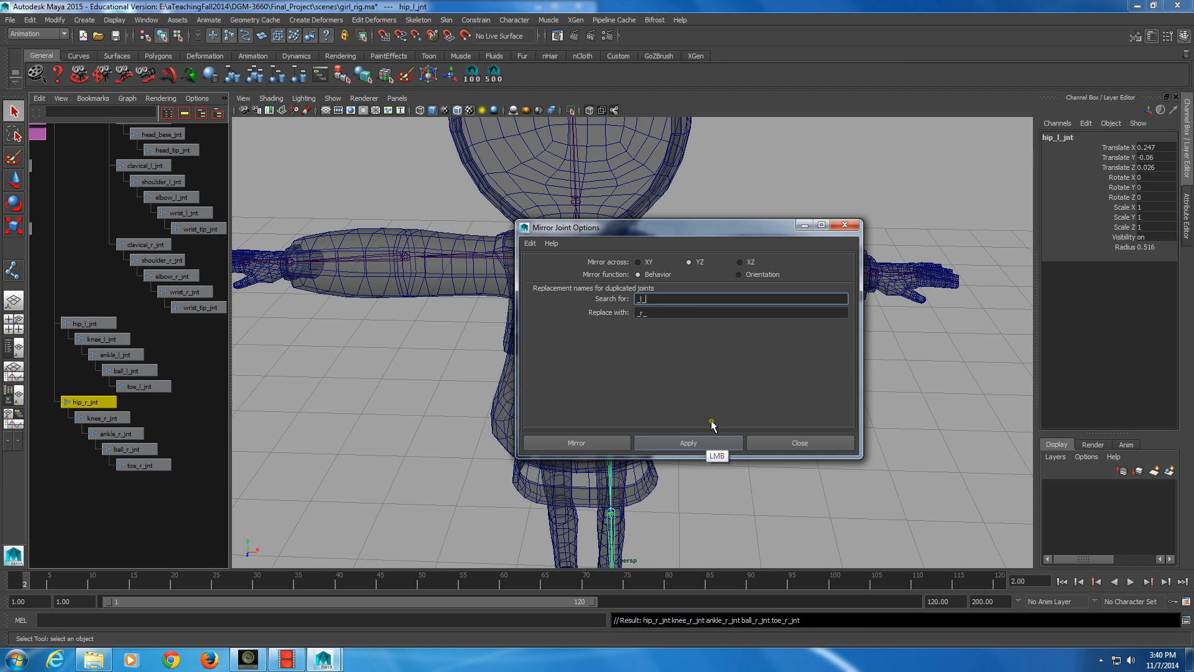
click(696, 442)
click(844, 225)
Select root_jnt and duplicate it together with its hierarchy
alt+right_drag(844, 227, 605, 383)
mouse_move(605, 383)
alt+mouse_down()
mouse_move(562, 376)
mouse_move(605, 383)
alt+mouse_up()
alt+right_drag(605, 382, 663, 390)
key(Up)
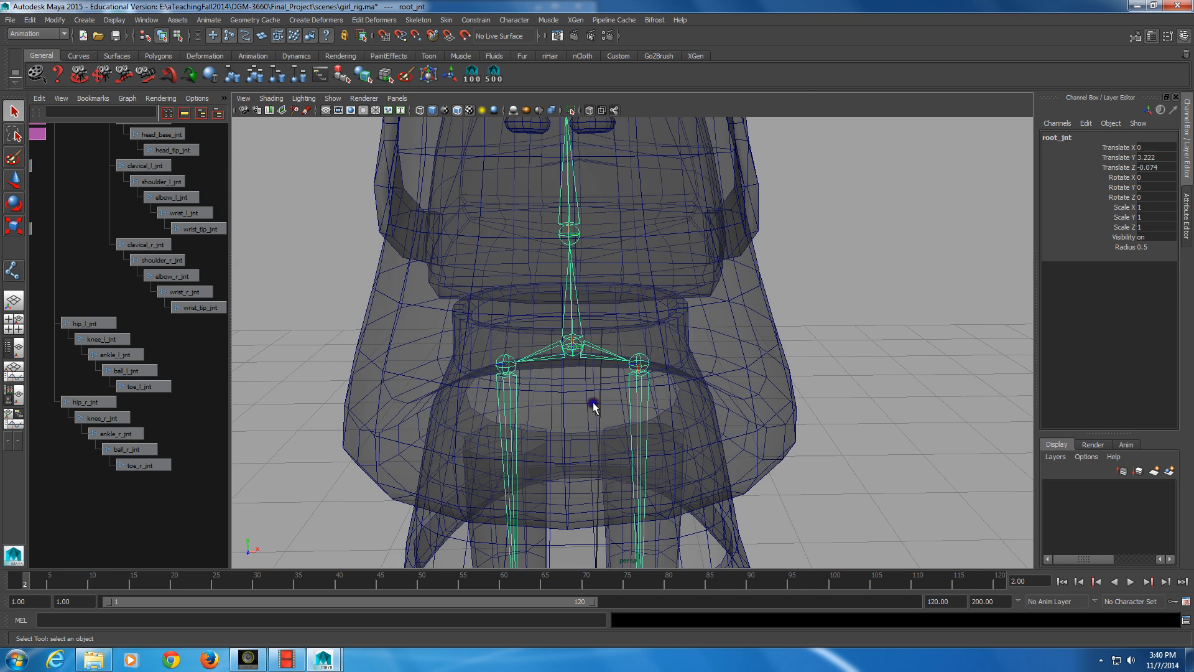
alt+middle_drag(104, 305, 114, 370)
alt+right_drag(113, 370, 108, 369)
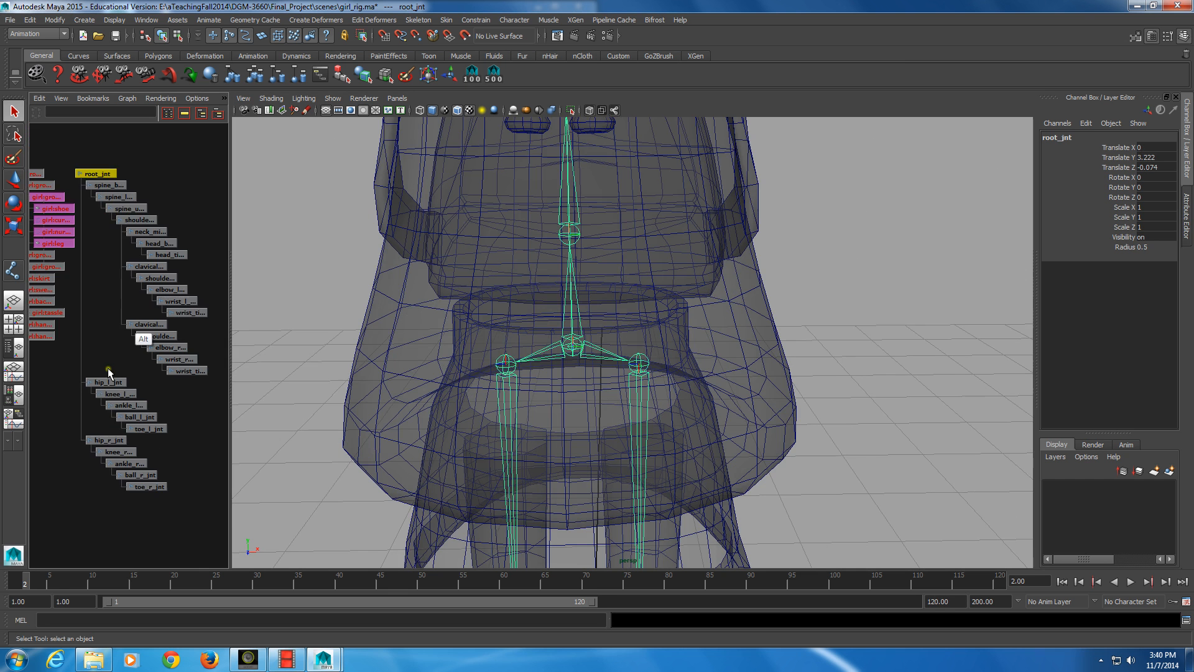
alt+middle_drag(133, 260, 125, 325)
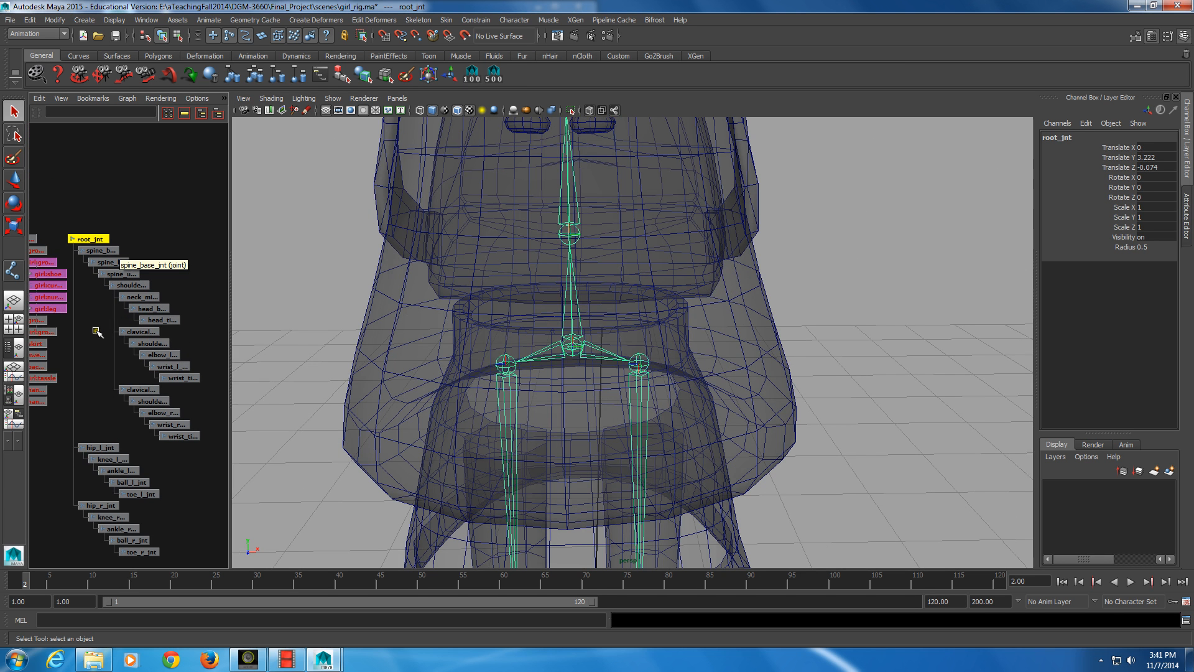
click(93, 240)
ctrl+click(151, 297)
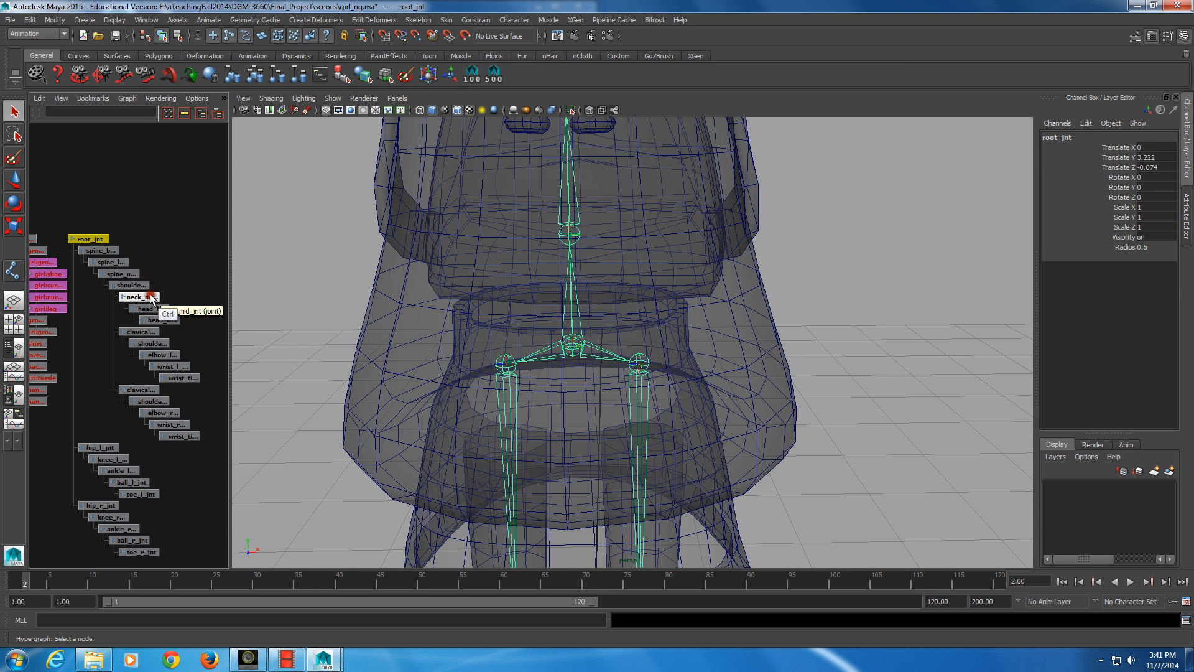
key(ctrl+d)
Delete all child joints under the duplicated root joint, leaving only the single joint
alt+right_drag(144, 299, 149, 305)
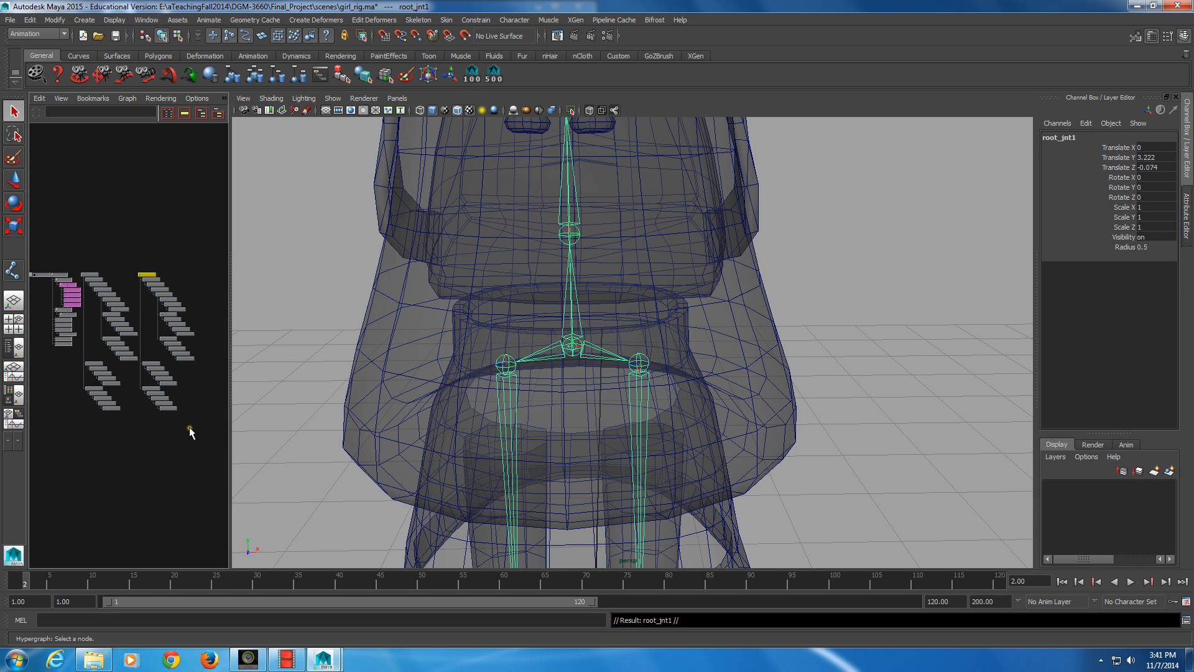
drag(190, 424, 149, 281)
click(331, 368)
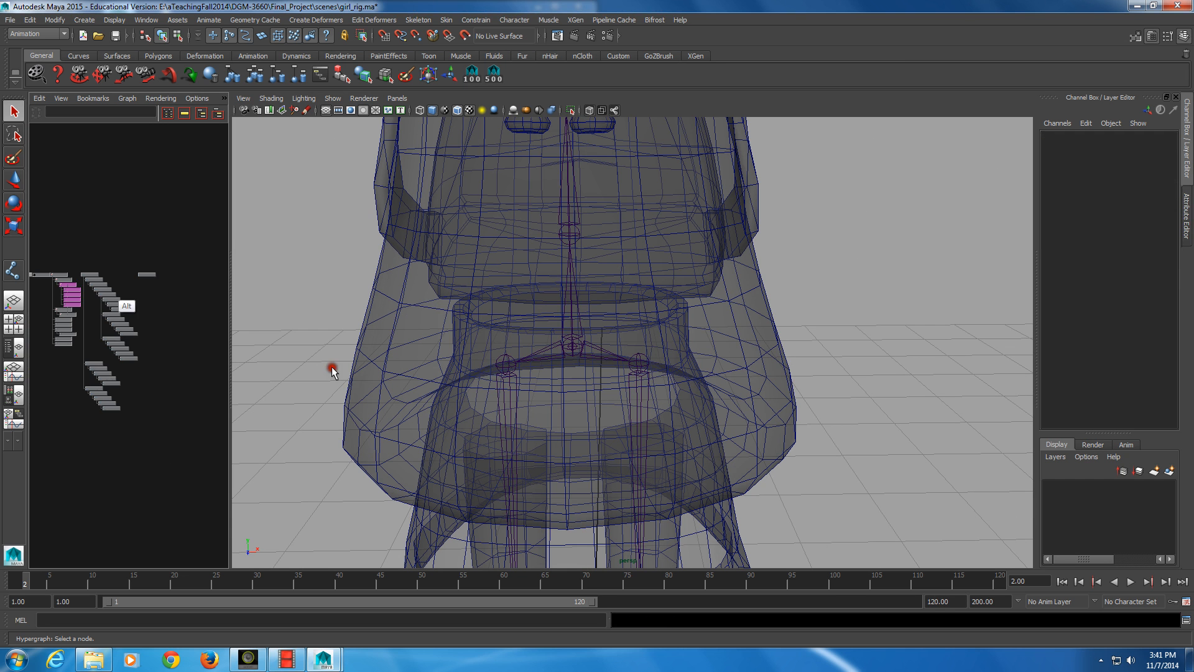
Rename the duplicated root joint root_jnt1 as hips_jnt
alt+right_drag(103, 291, 181, 325)
alt+middle_drag(102, 290, 90, 323)
mouse_move(213, 258)
ctrl+middle_down()
mouse_move(175, 315)
mouse_move(217, 260)
ctrl+middle_up()
double_click(217, 258)
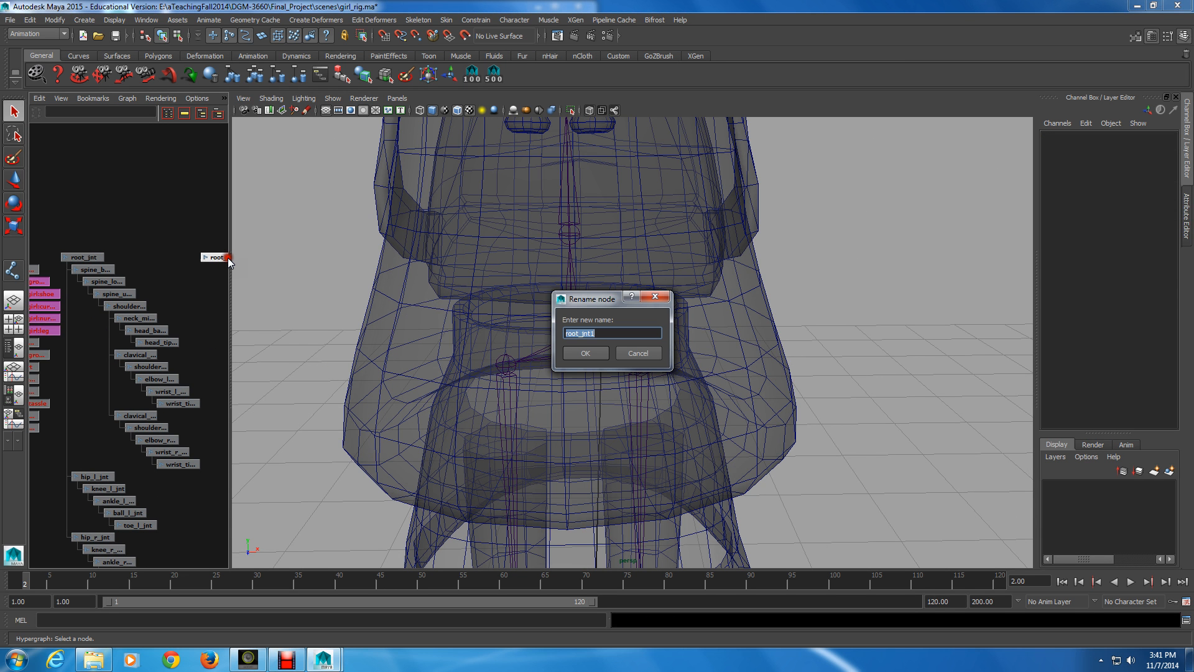
text(hips_jnt)
key(Return)
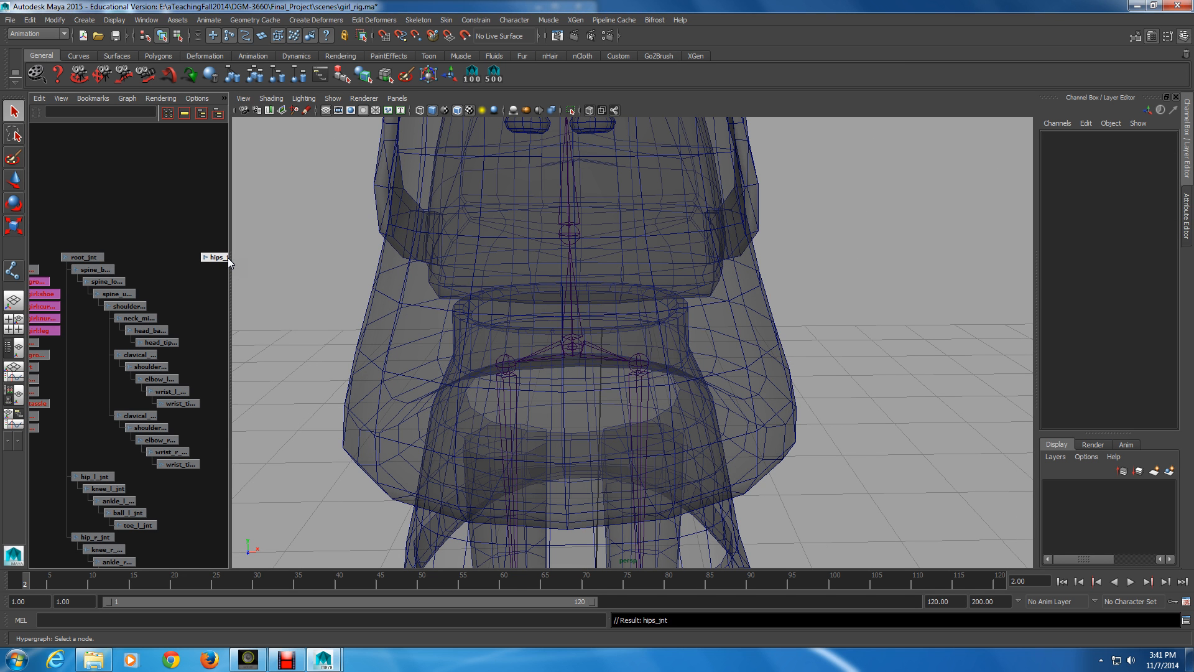
Parent hips_jnt under root_jnt, and reparent hip_l_jnt and hip_r_jnt under hips_jnt
middle_drag(228, 257, 88, 260)
alt+middle_drag(131, 423, 168, 321)
drag(85, 365, 118, 439)
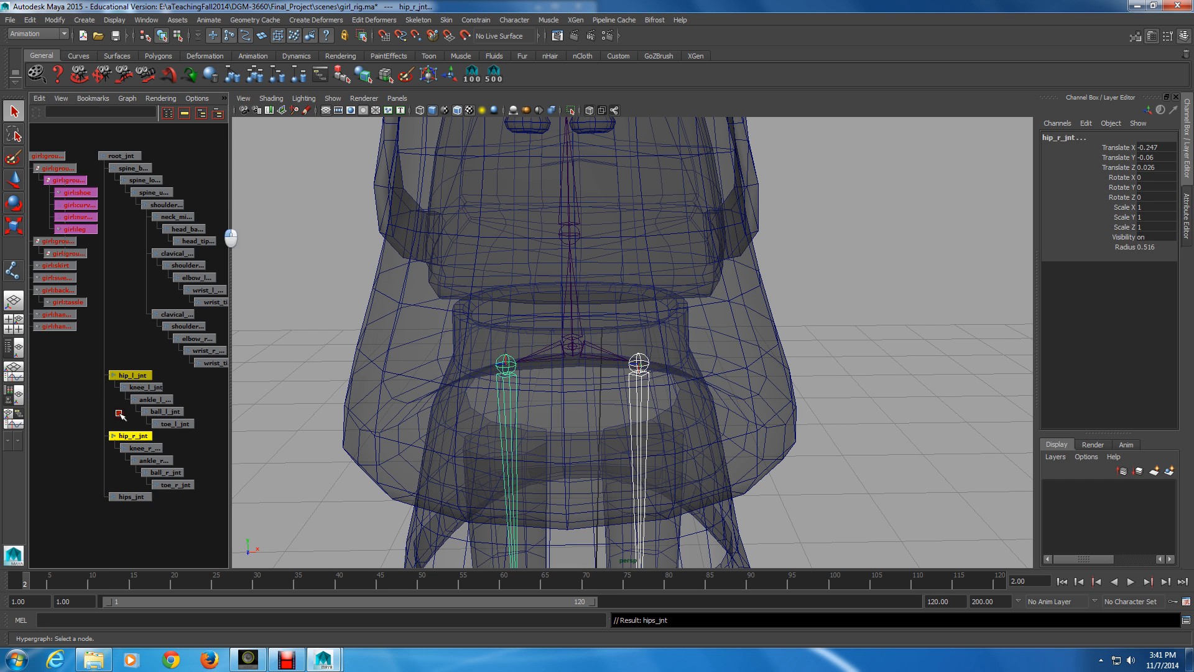
middle_drag(122, 374, 128, 496)
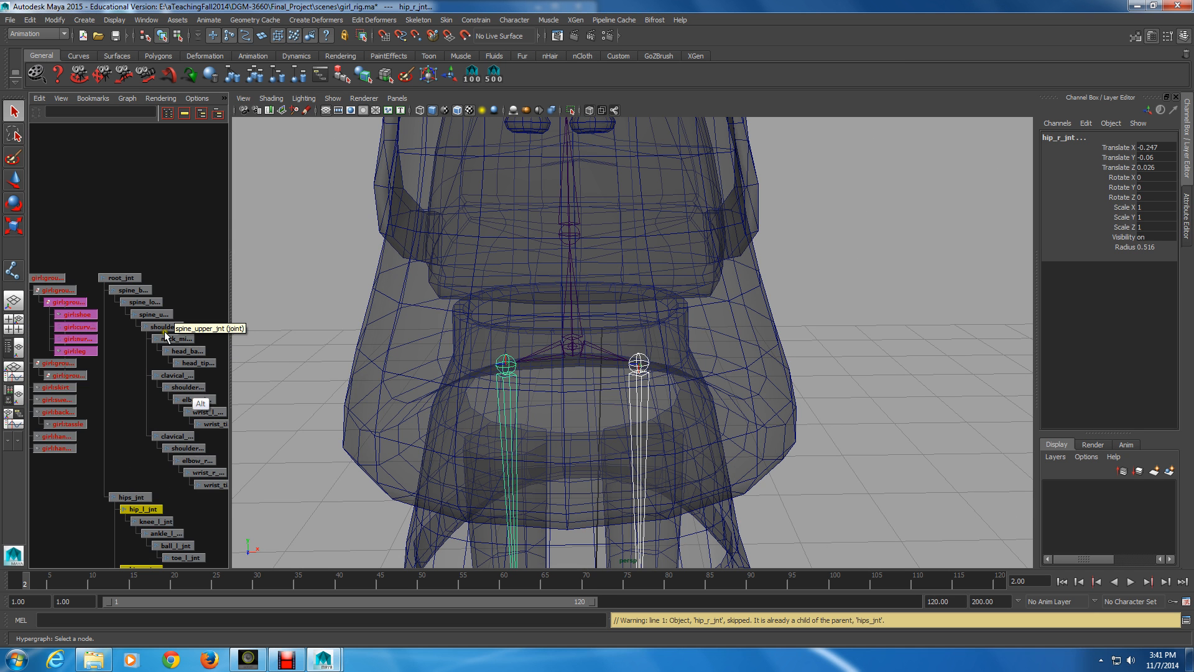
alt+scroll(165, 337, down, 2)
alt+middle_drag(181, 452, 182, 385)
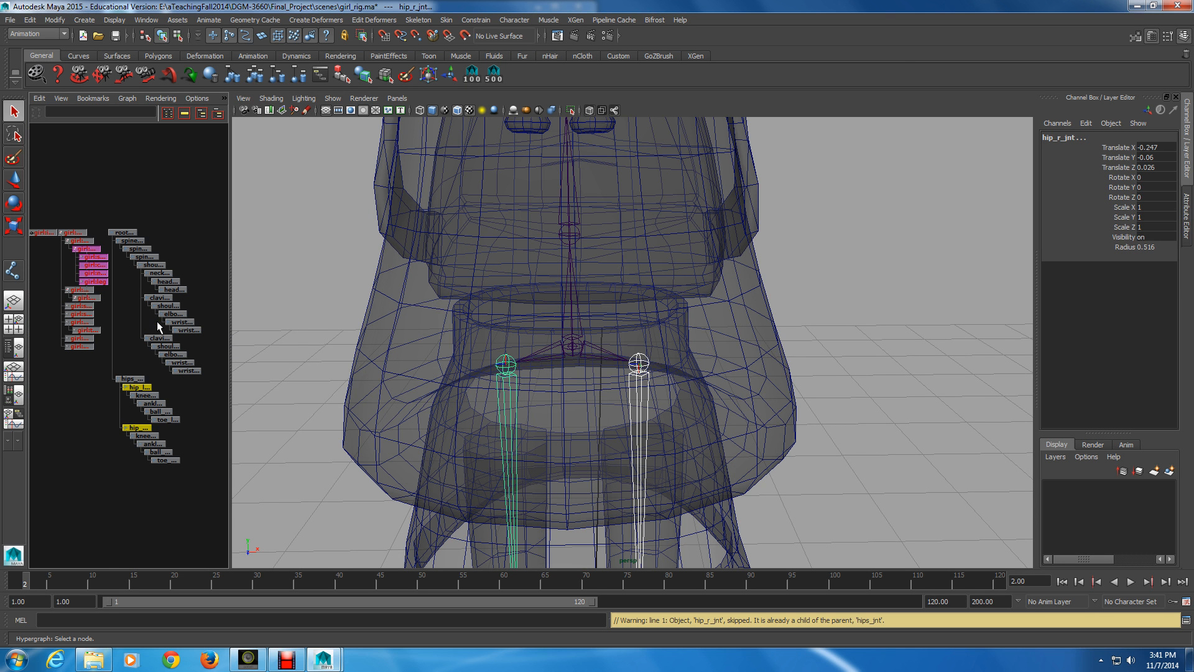
alt+click(145, 325)
Examine both leg joint chains inside the character mesh from hips to toes
alt+drag(665, 355, 609, 359)
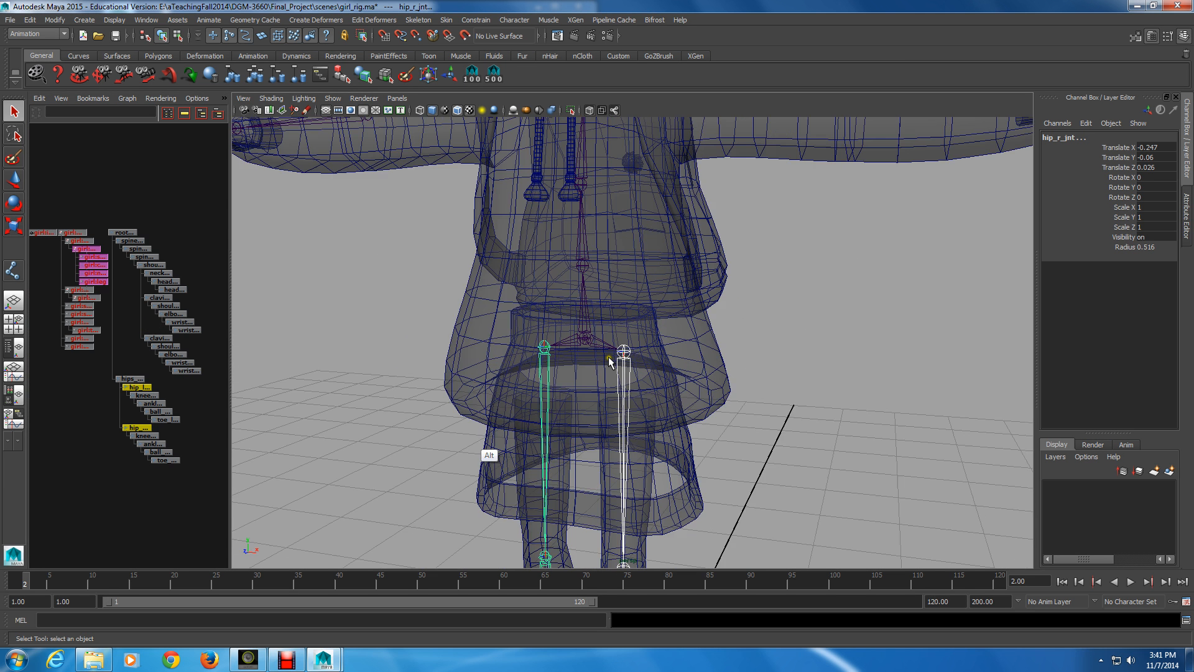
alt+right_drag(609, 361, 543, 453)
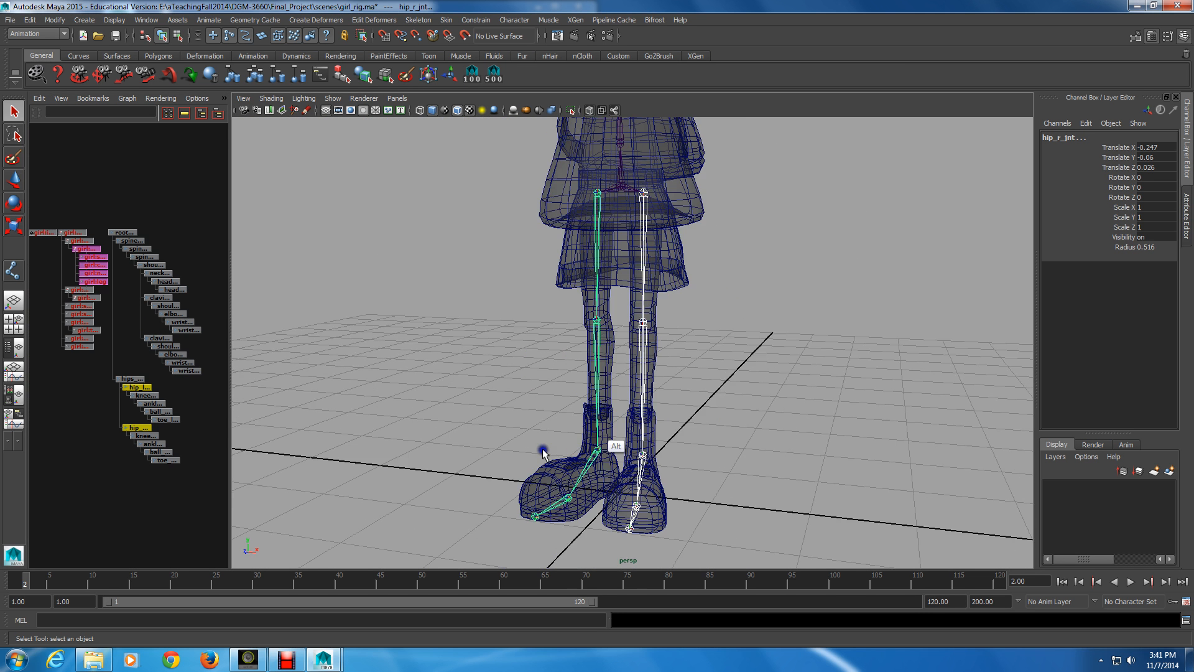
alt+middle_drag(542, 453, 604, 420)
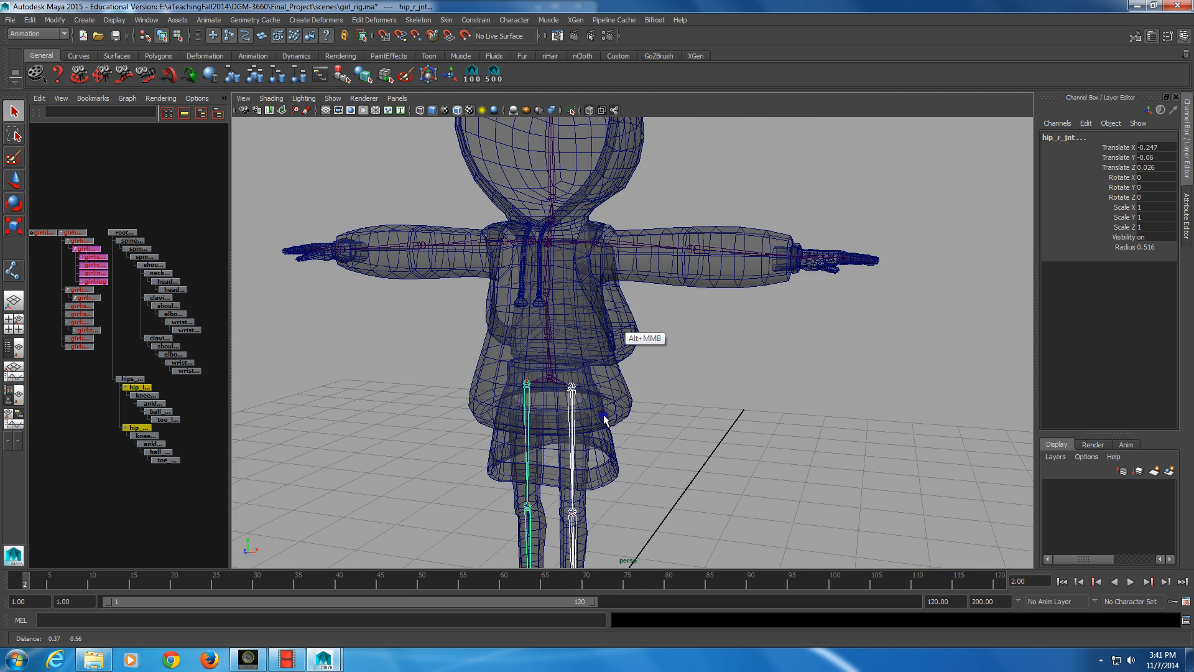
alt+drag(603, 420, 571, 408)
alt+right_drag(571, 407, 553, 427)
Select wrist_l_jnt and examine how the wrist joints sit in the left hand
click(595, 362)
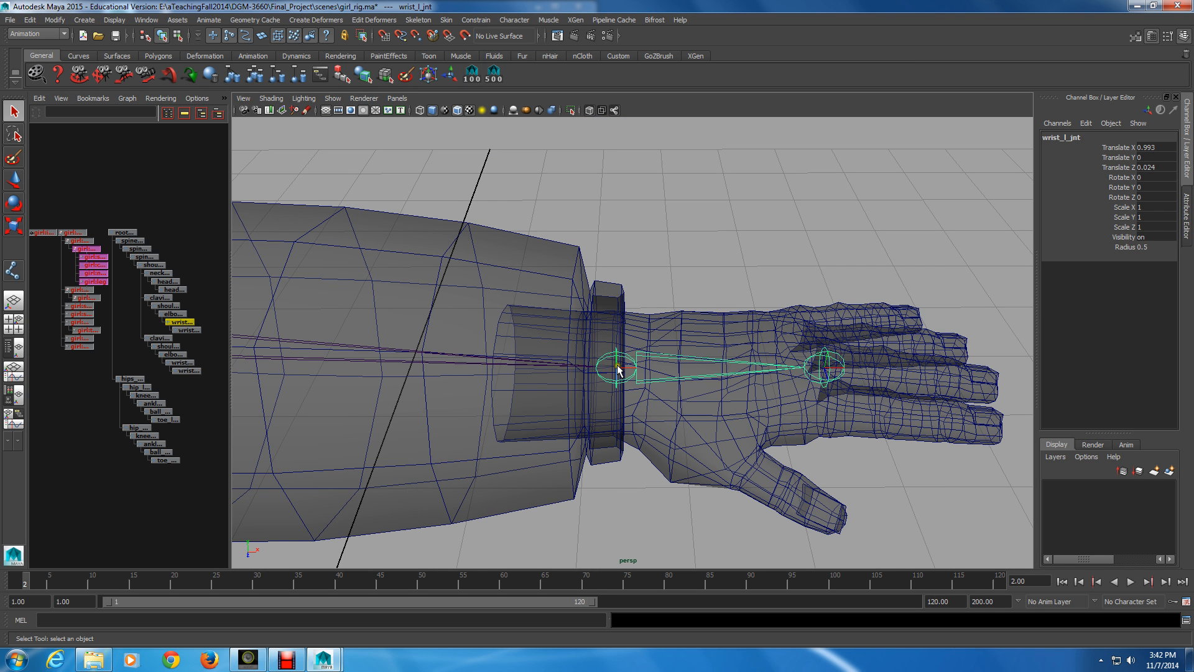
alt+drag(617, 369, 764, 393)
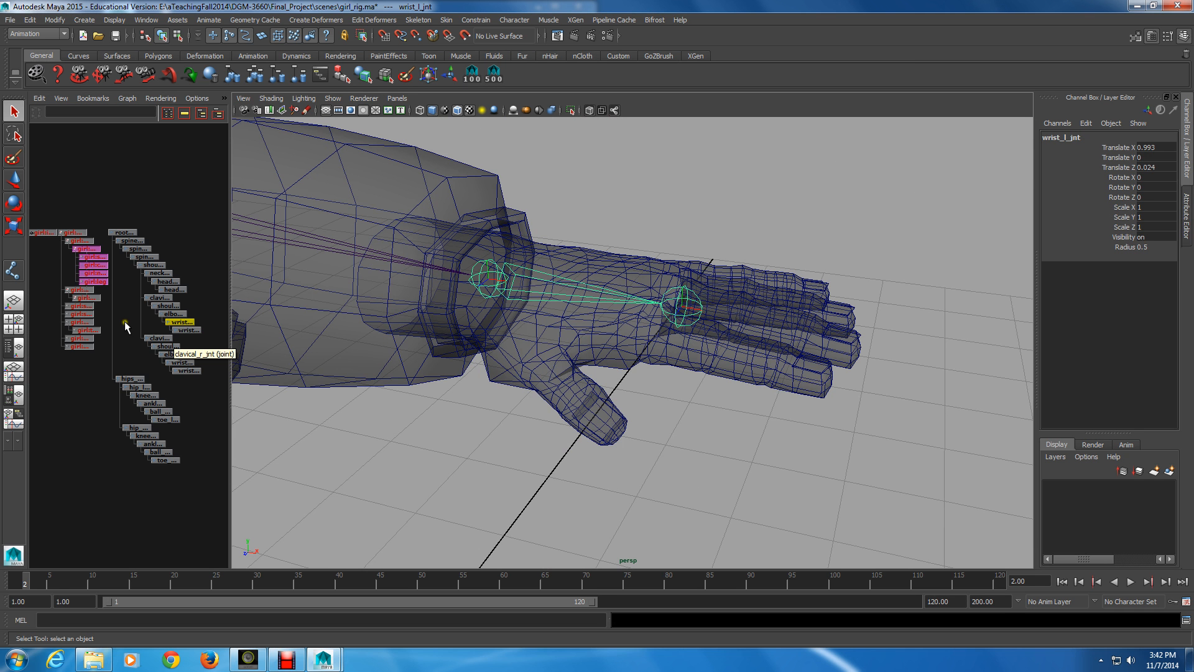
scroll(142, 358, down, 2)
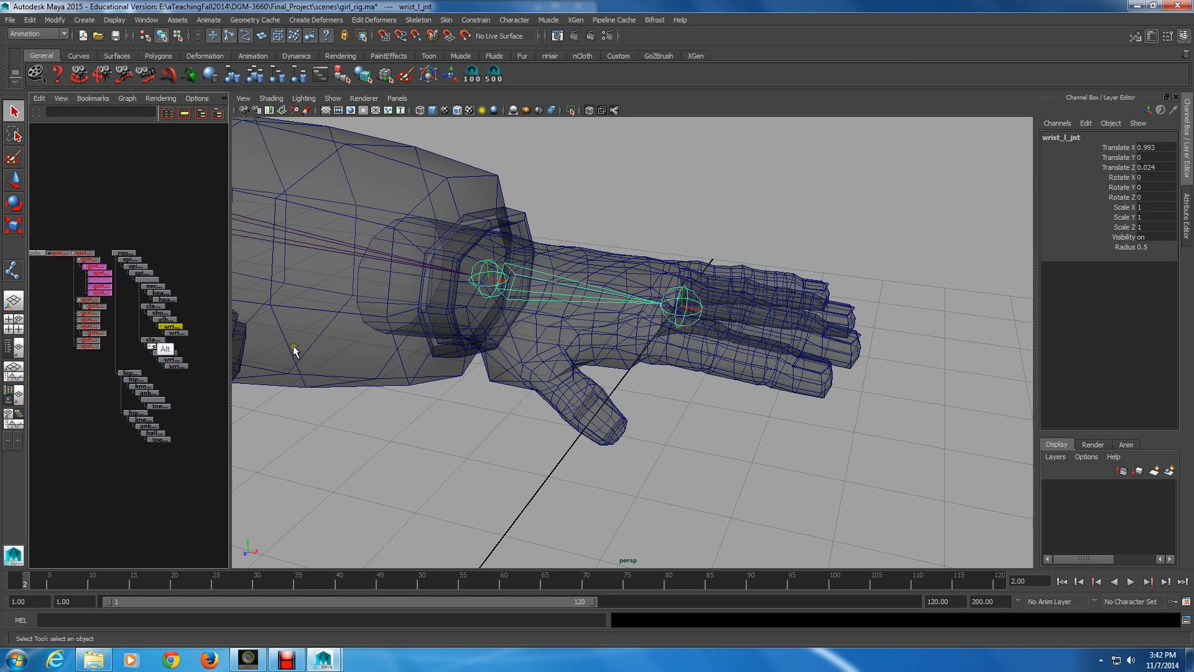